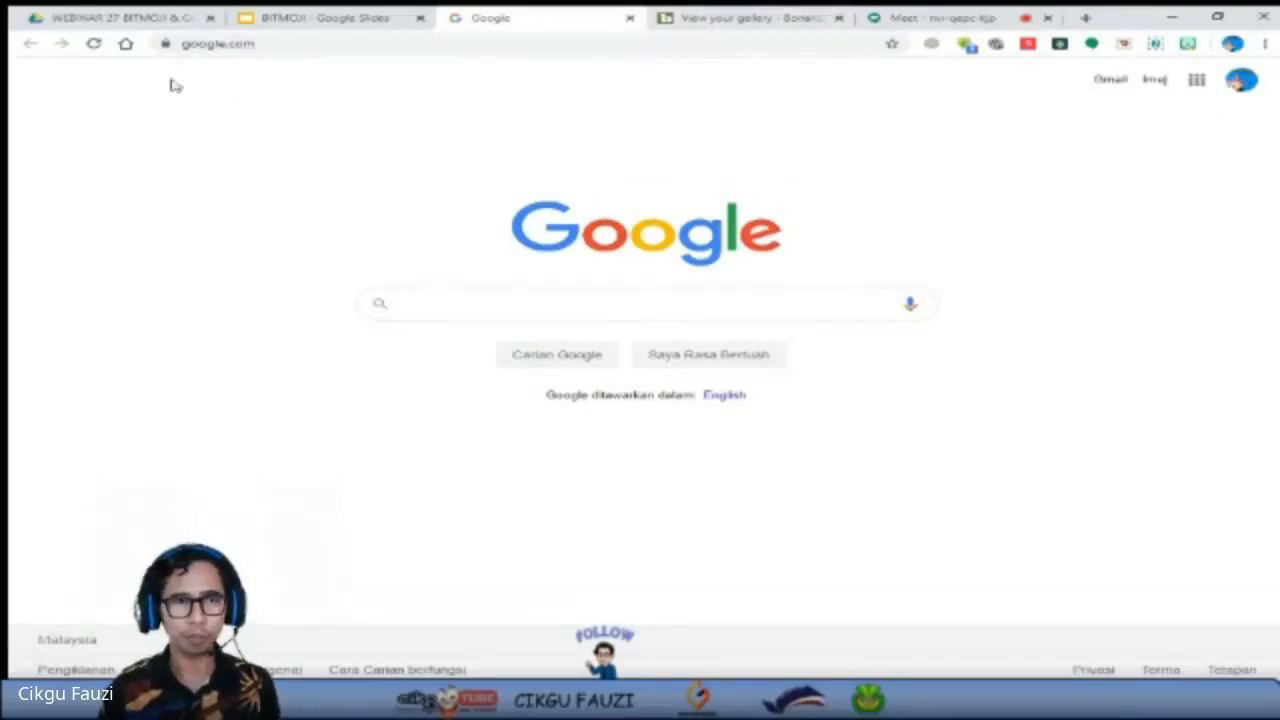
Open the Chrome extensions page and remove the Bitmoji extension.
left_click(324, 44)
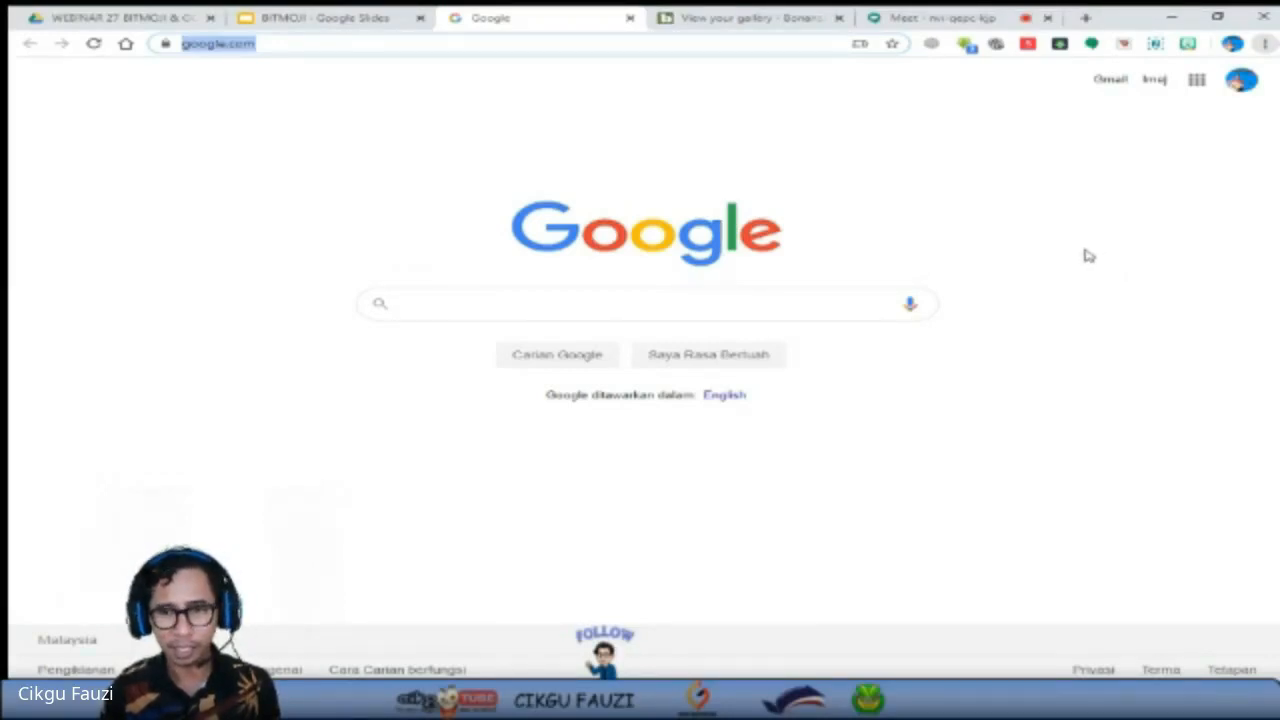
left_click(812, 312)
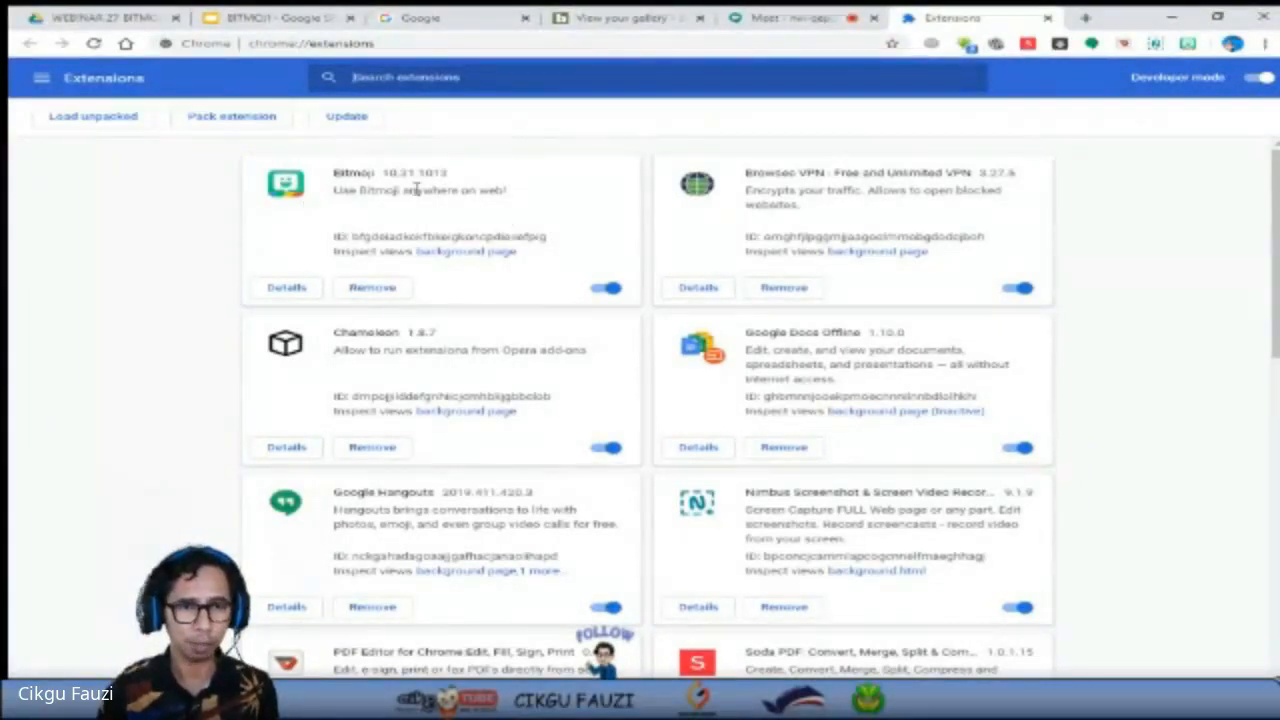
left_click(372, 287)
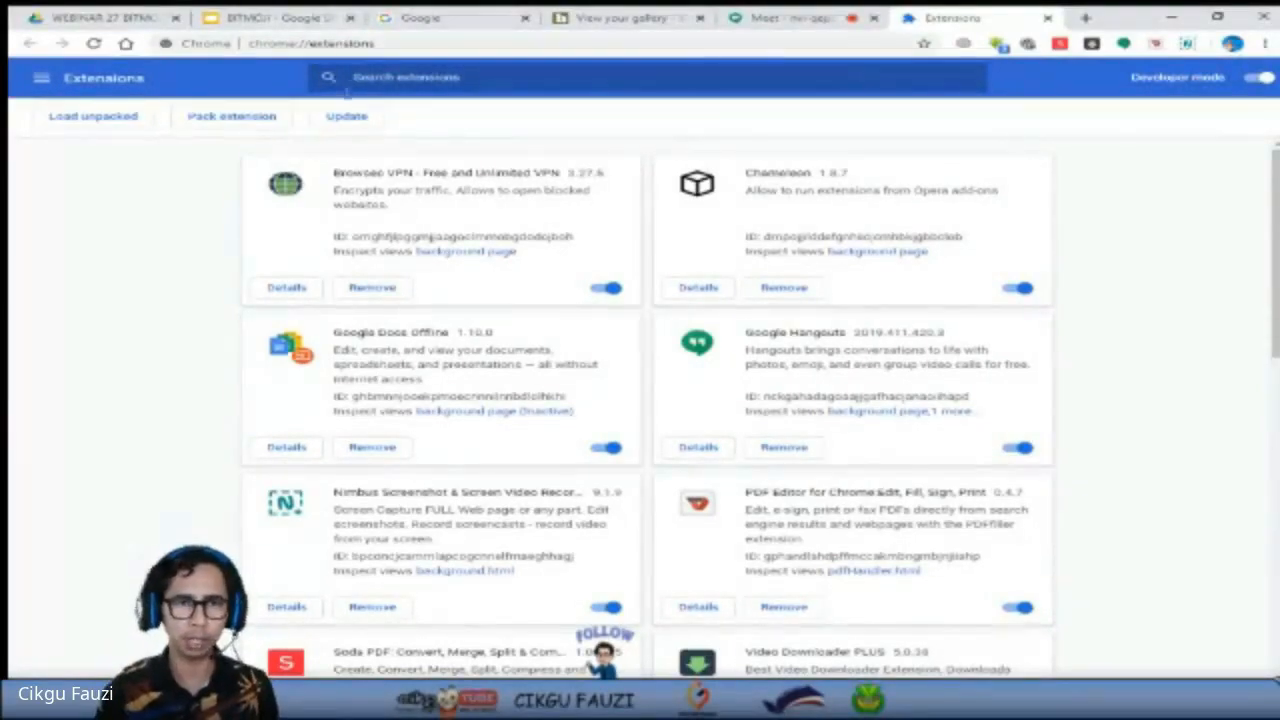
Search the installed extensions for "bitmoji".
left_click(372, 77)
type("ni")
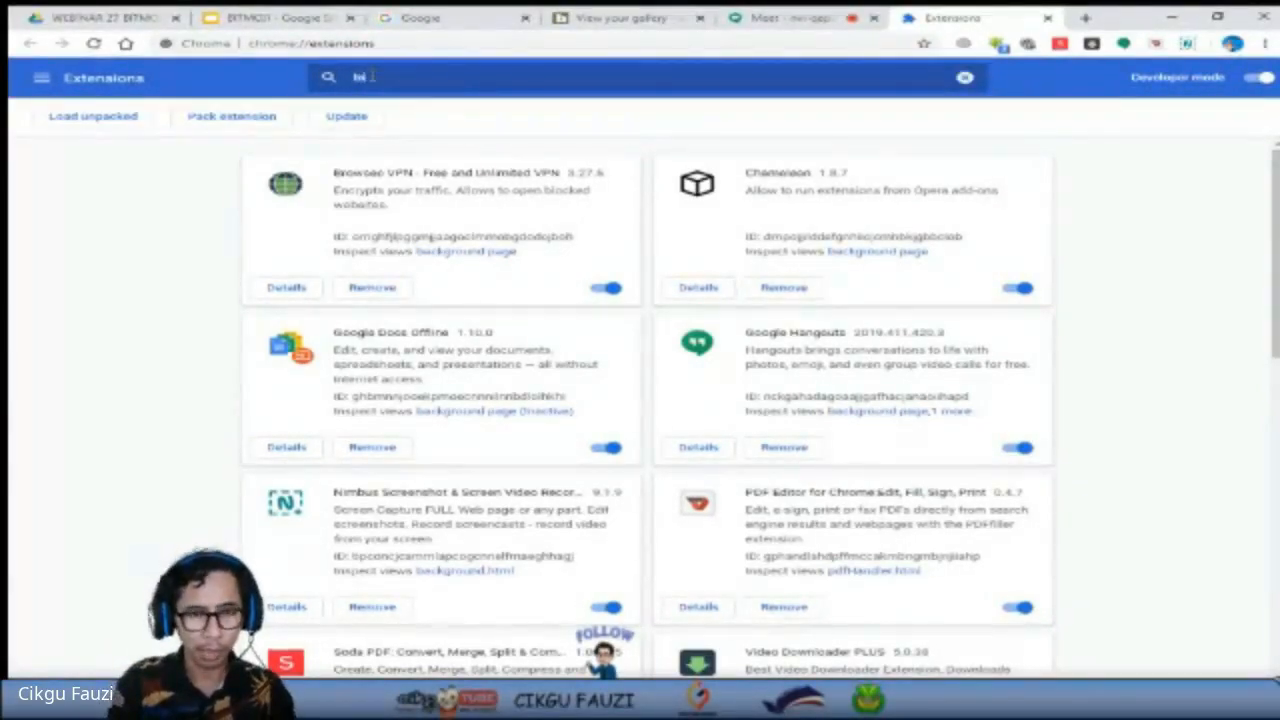
type("tmoji")
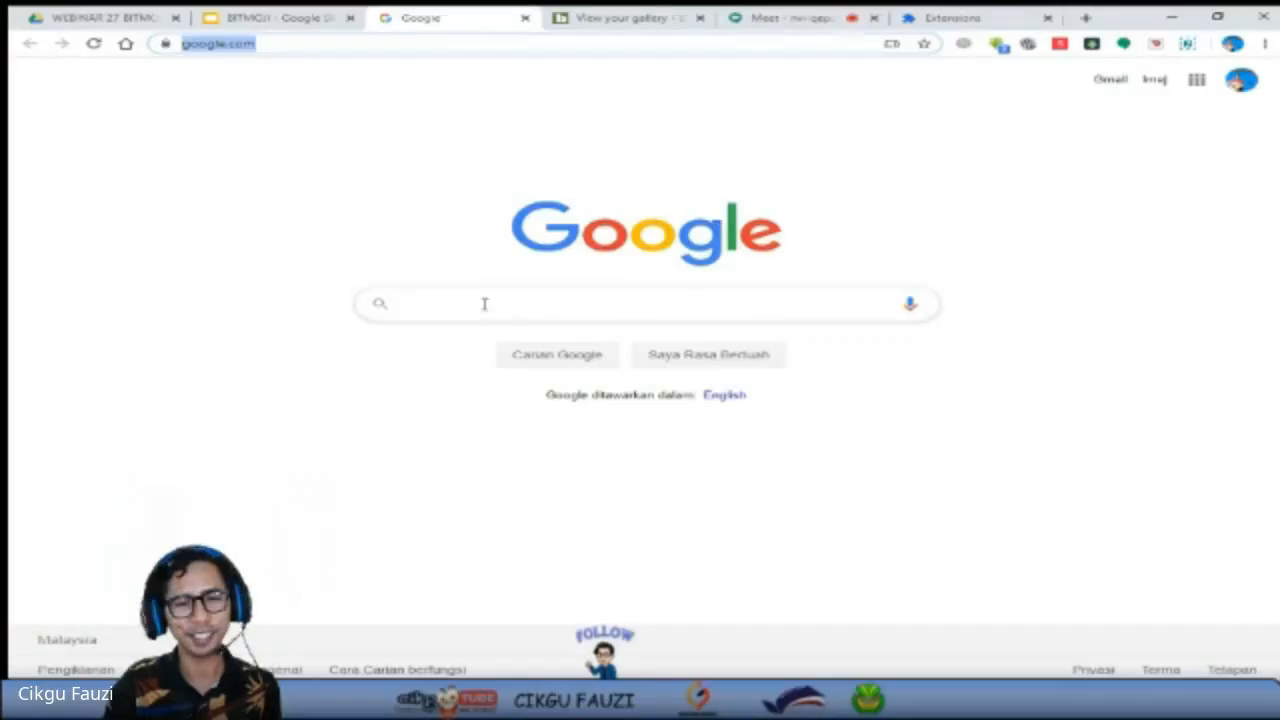
Run a Google search for "bitmoji google" and open the Bitmoji extension's page in the Chrome web store.
left_click(483, 300)
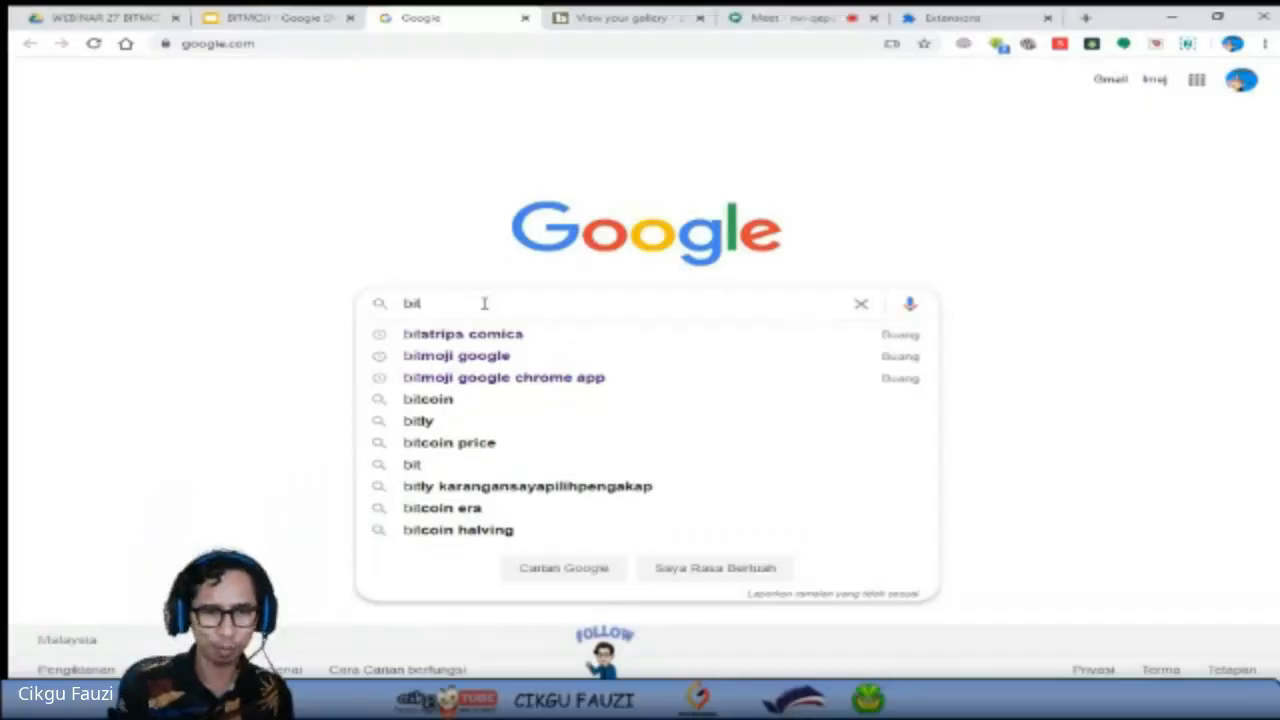
left_click(497, 362)
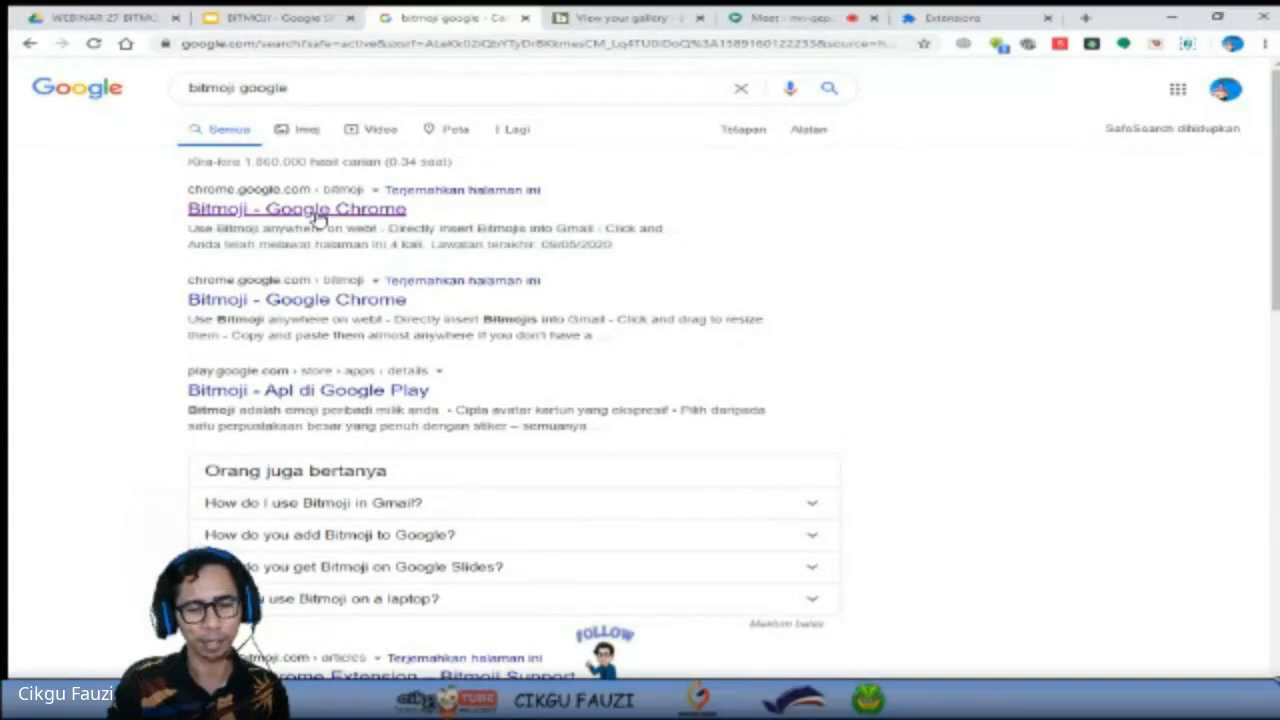
left_click(318, 218)
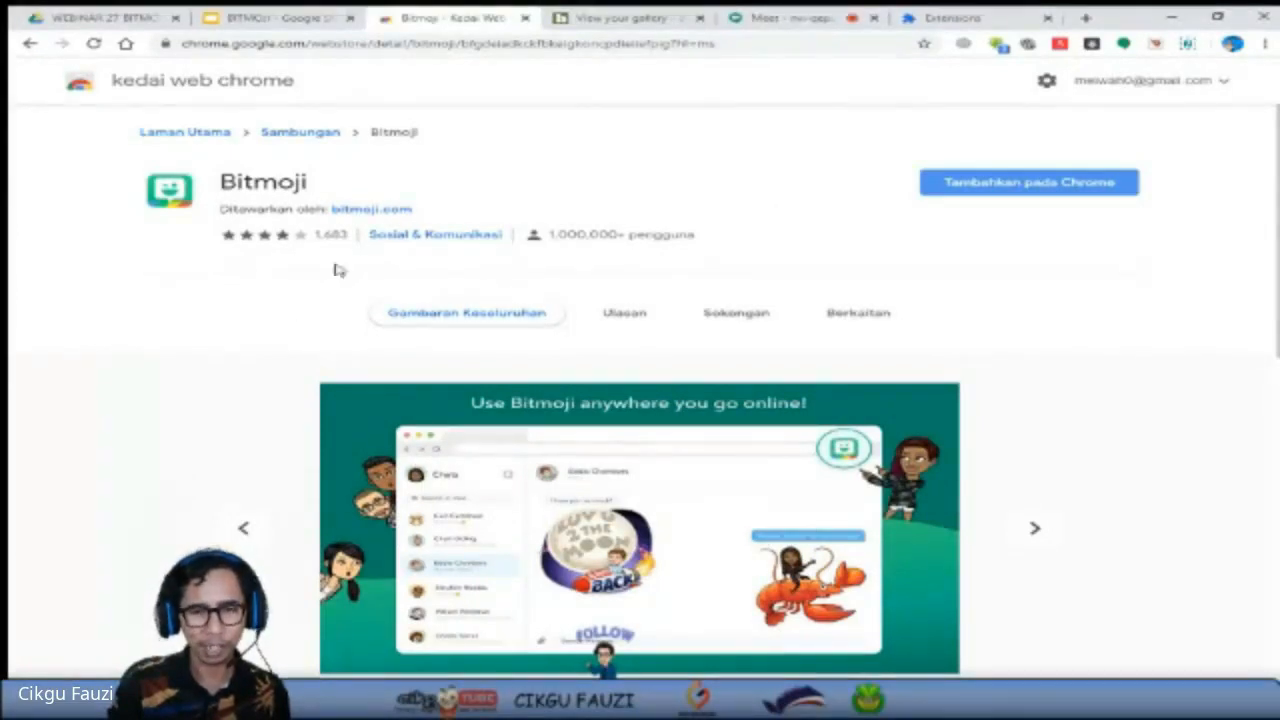
Add the Bitmoji extension to Chrome, and close the Bitmoji account page and the web store page.
left_click(1022, 188)
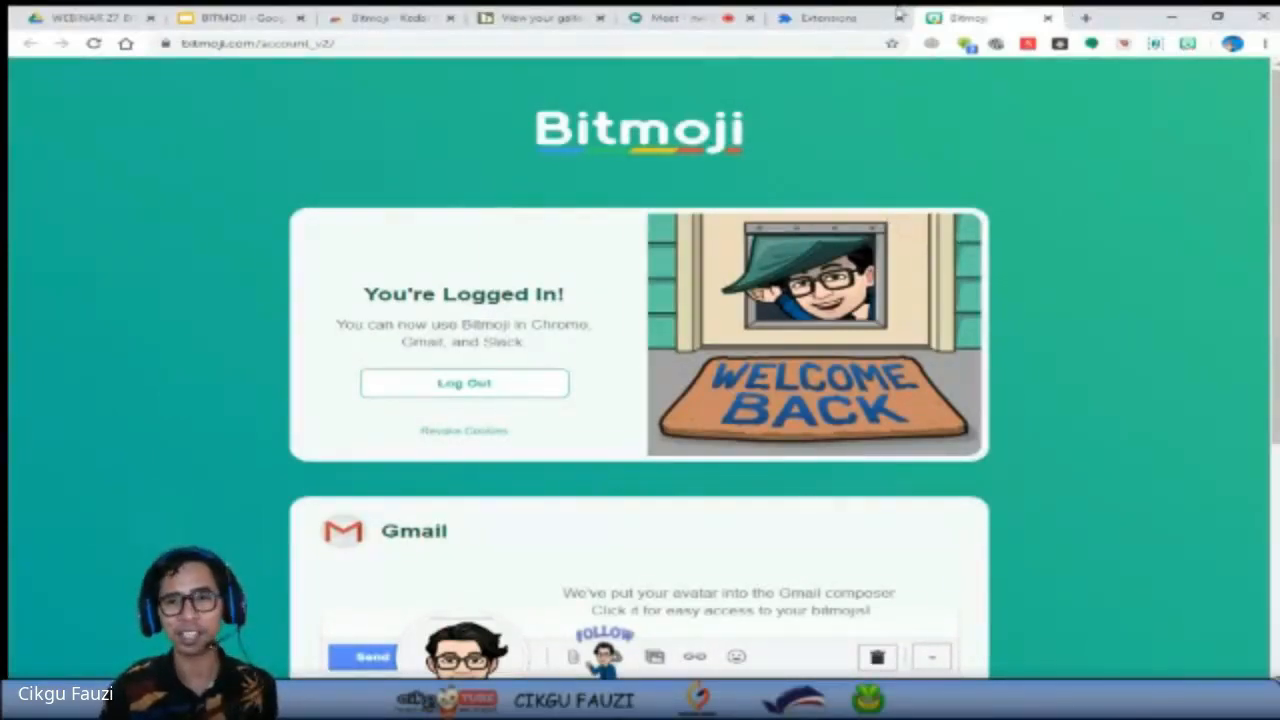
left_click(1047, 19)
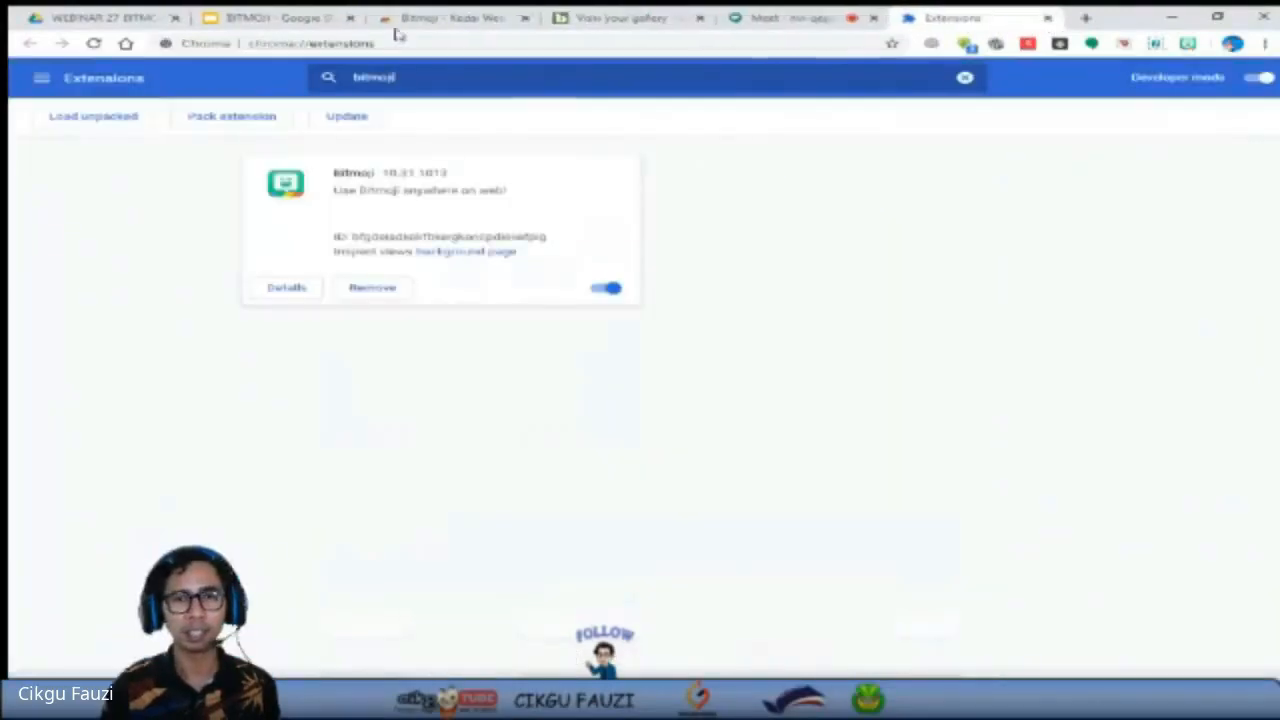
left_click(526, 18)
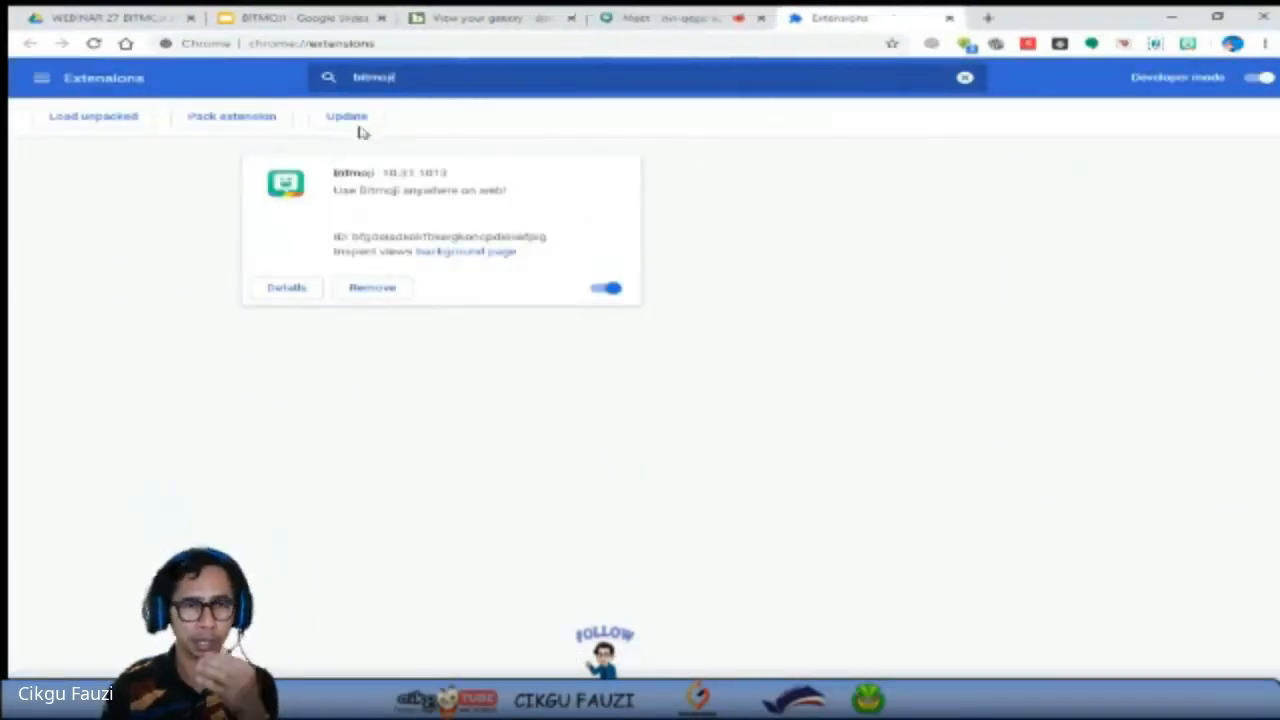
Load the Google Malaysia home page in place of the extensions page.
left_click(660, 43)
type("www.")
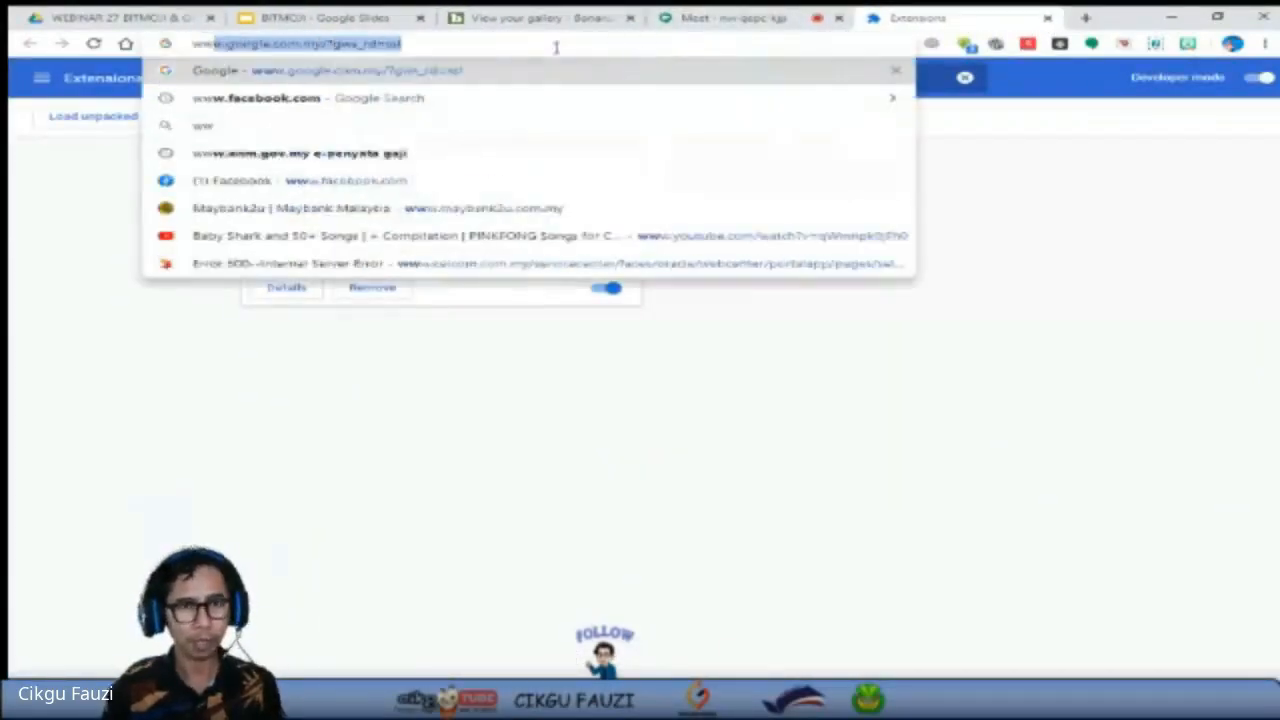
left_click(417, 69)
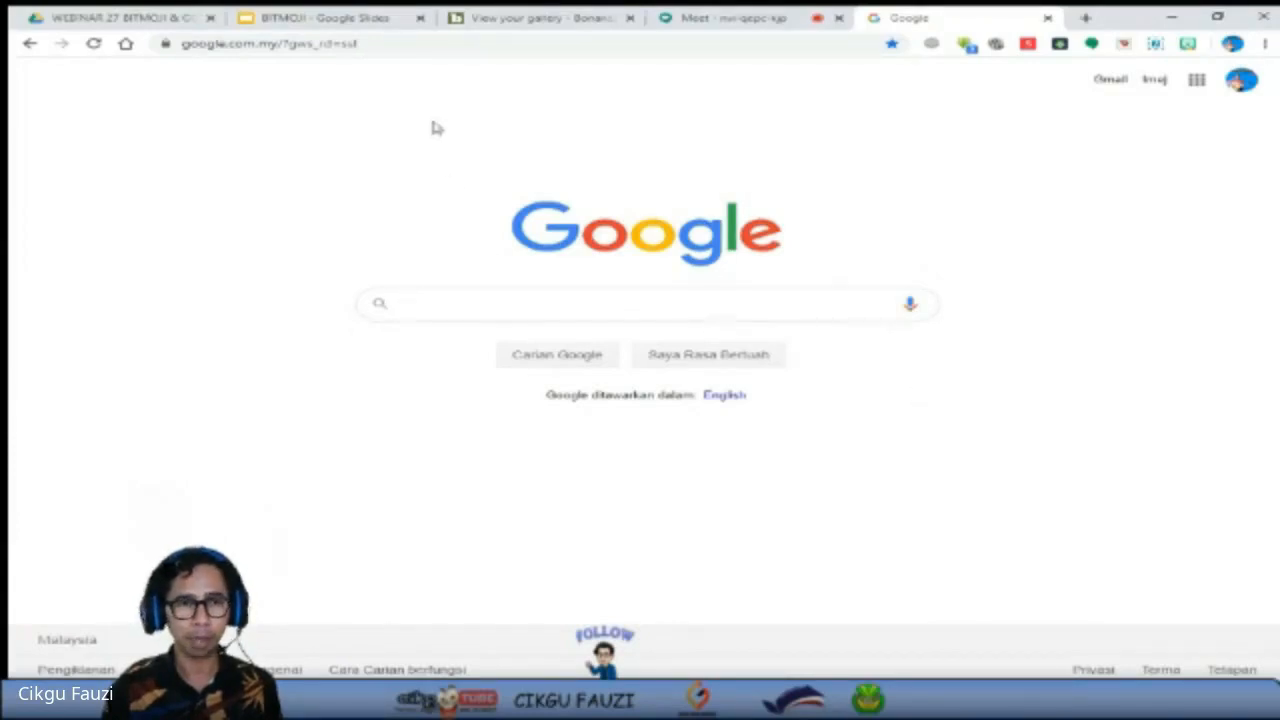
Bring up the Chrome extensions page again and remove the reinstalled Bitmoji extension.
left_click(429, 47)
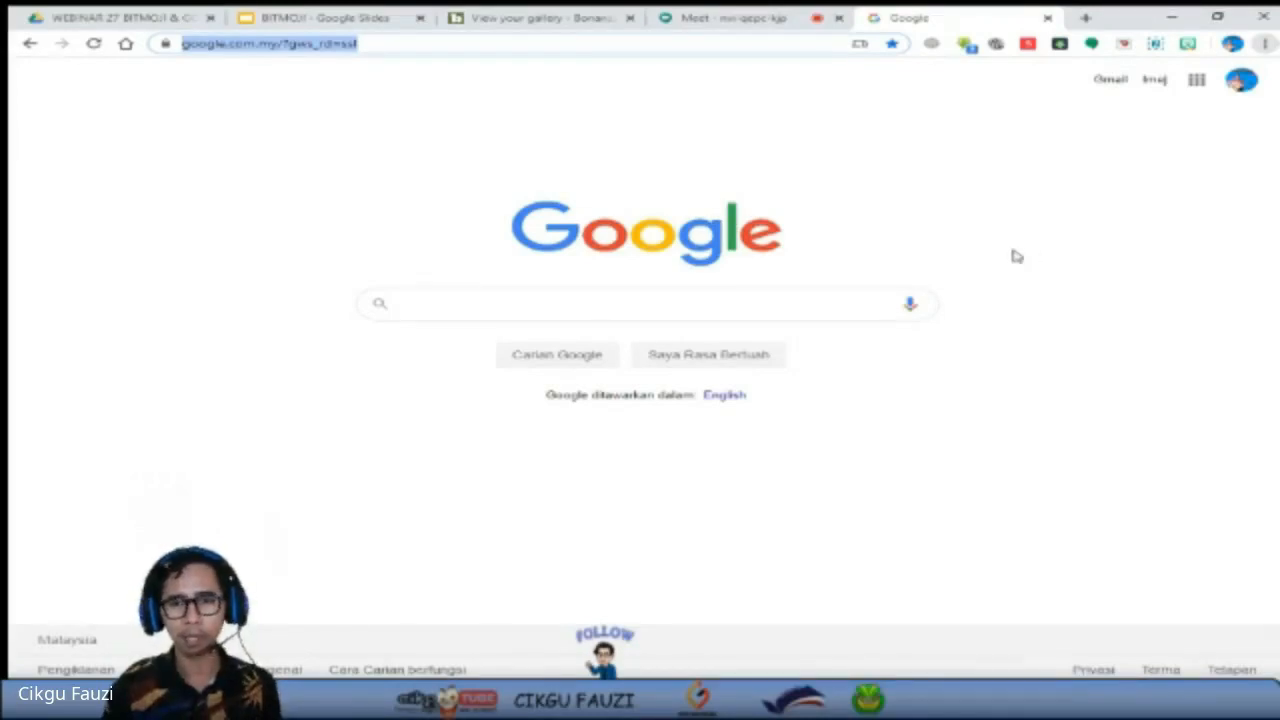
left_click(849, 315)
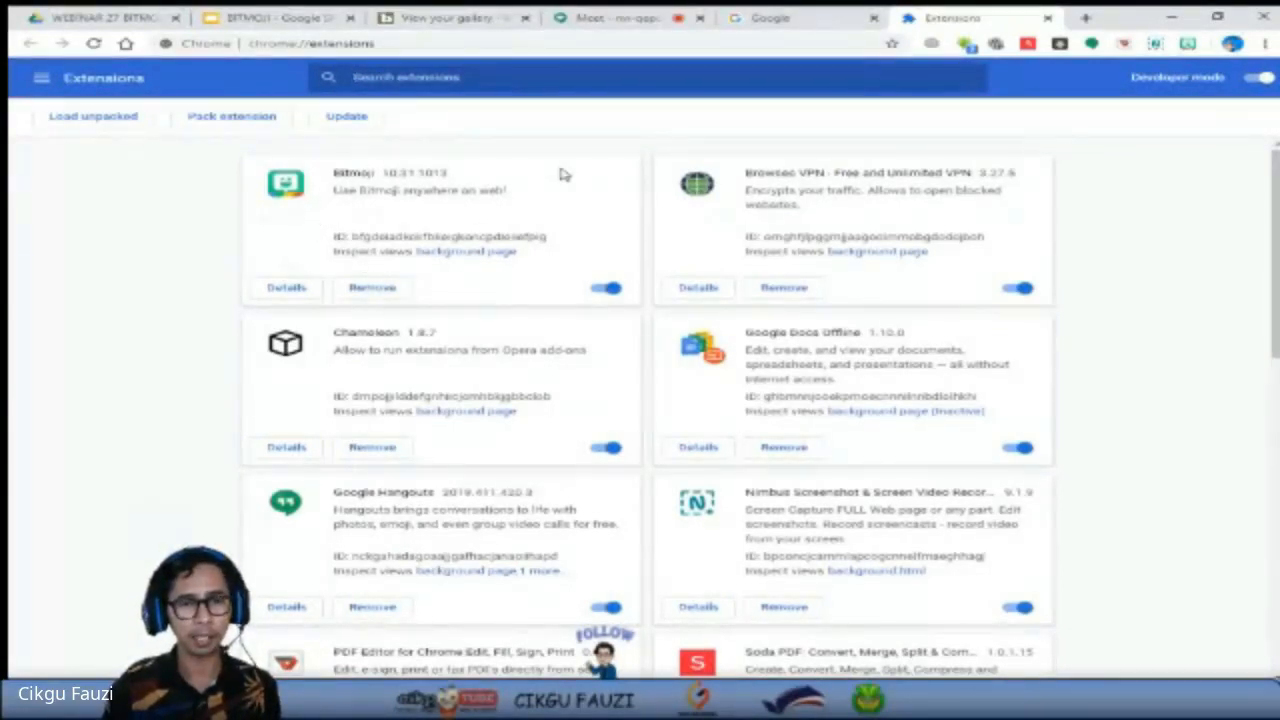
left_click(378, 290)
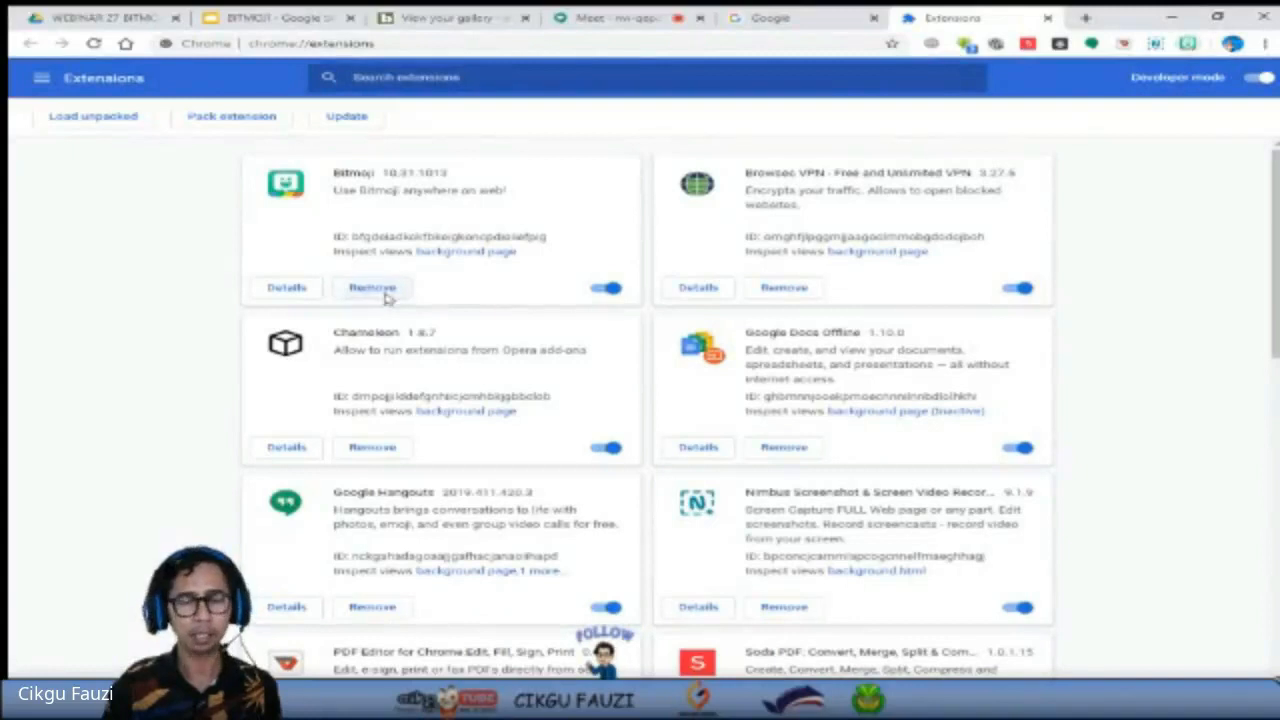
left_click(1062, 134)
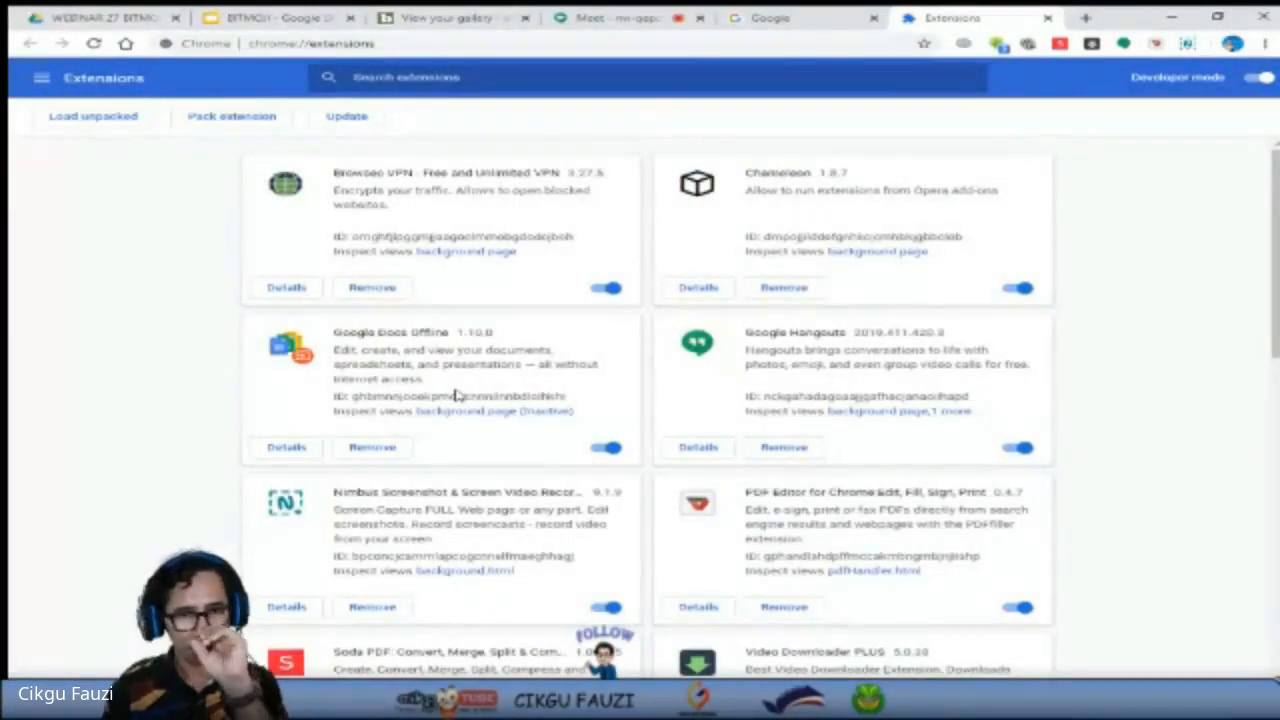
Search the remaining extensions for "bitmoji" and close the extensions page.
left_click(484, 84)
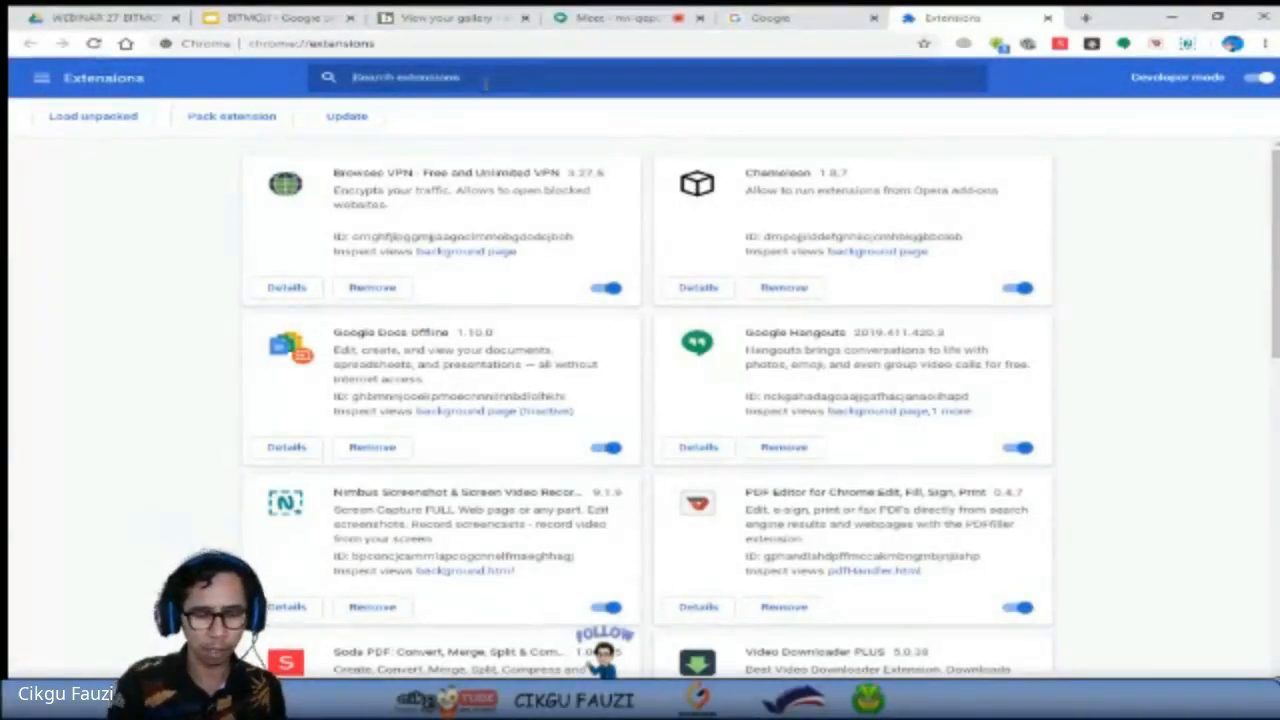
type("tel")
type("moji")
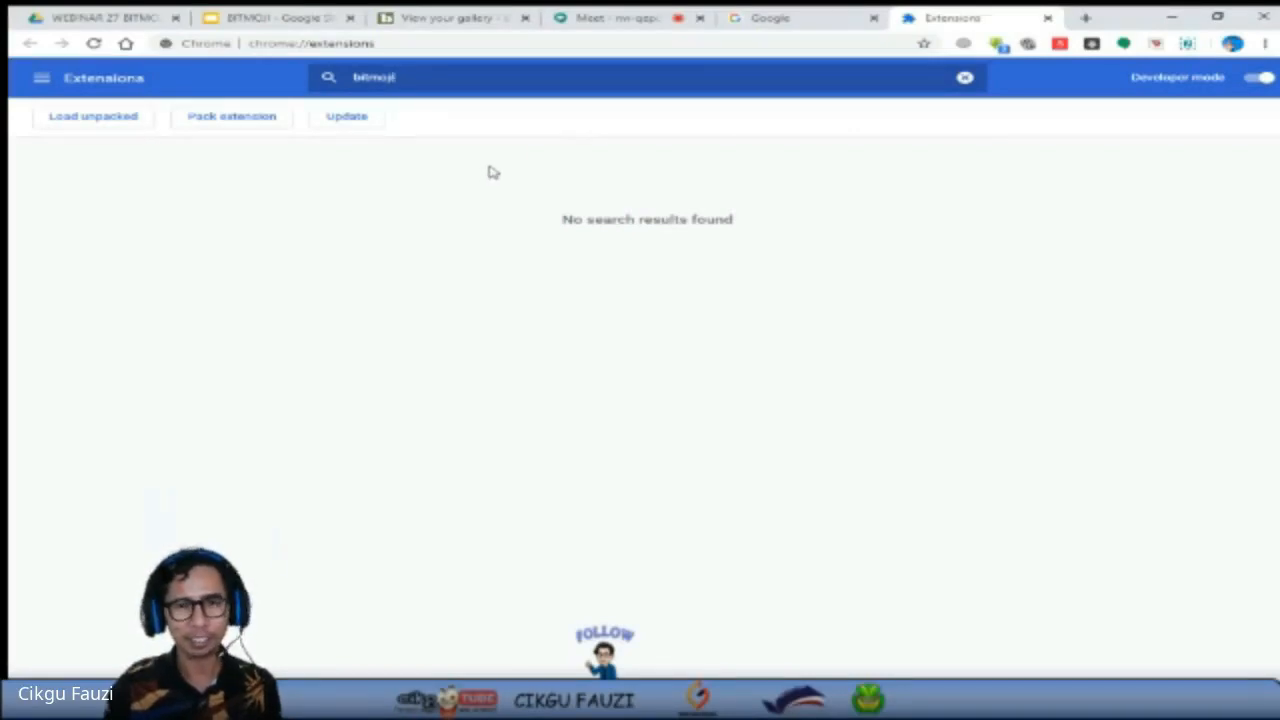
left_click(1047, 18)
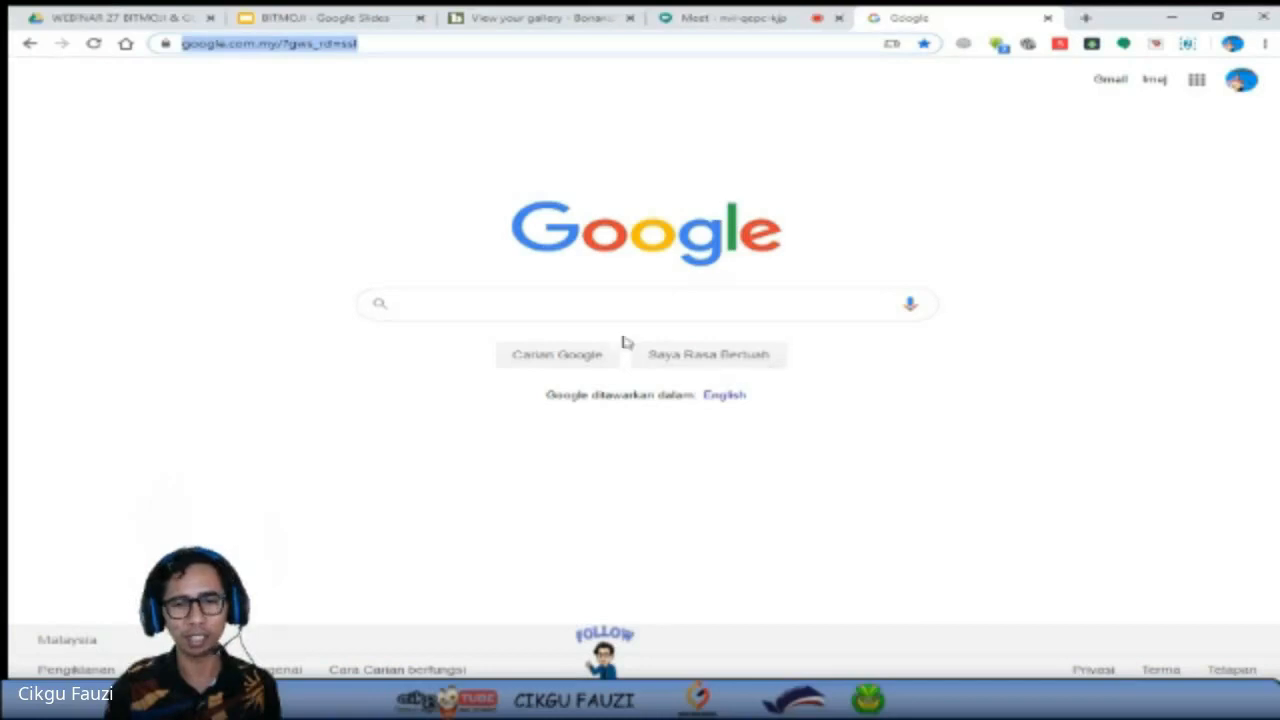
Search Google for "bitmoji google" and open the Bitmoji result in the Chrome Web Store.
left_click(621, 304)
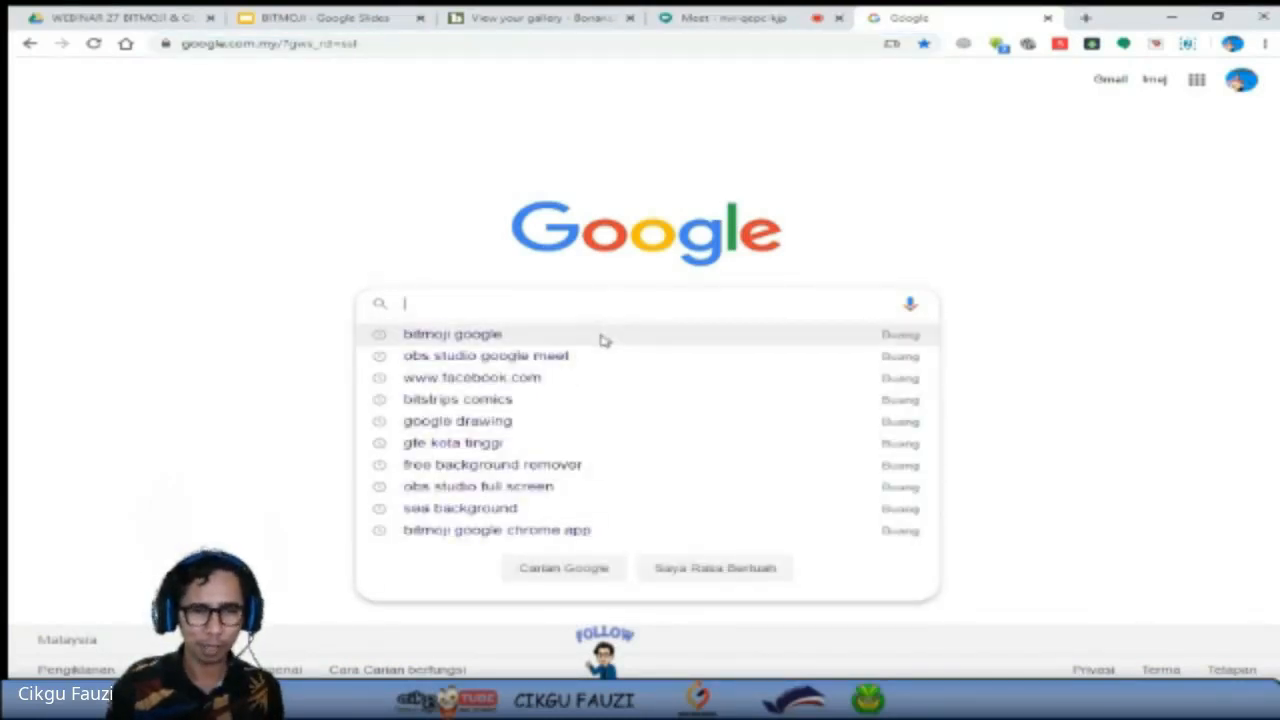
left_click(603, 336)
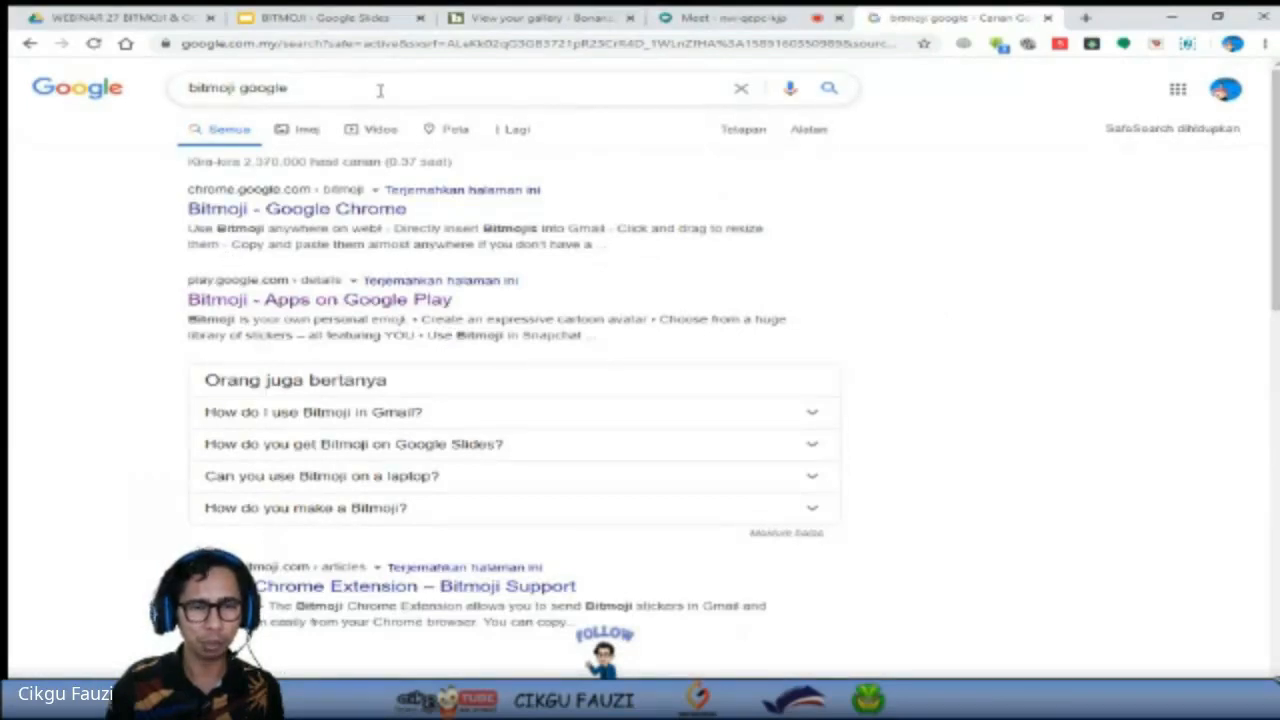
left_click(257, 210)
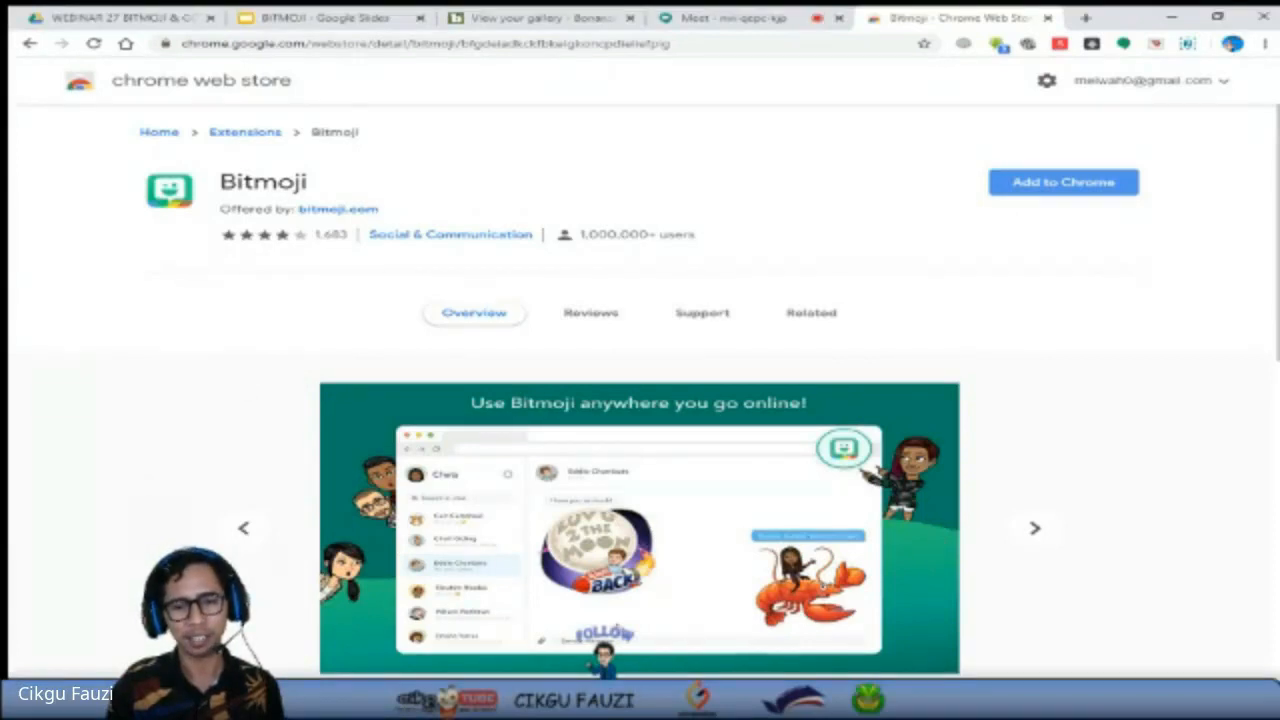
Add Bitmoji to Chrome from its store page, and close both the Bitmoji account page and the store page.
left_click(1030, 192)
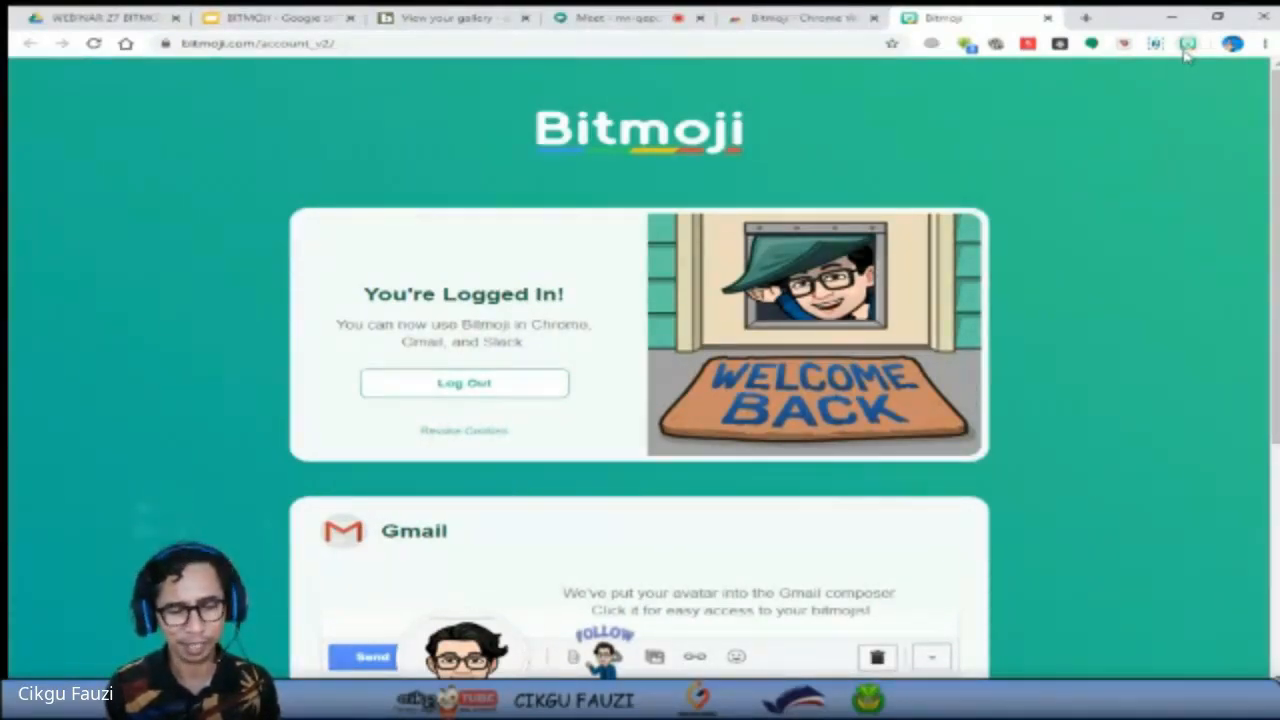
left_click(1047, 17)
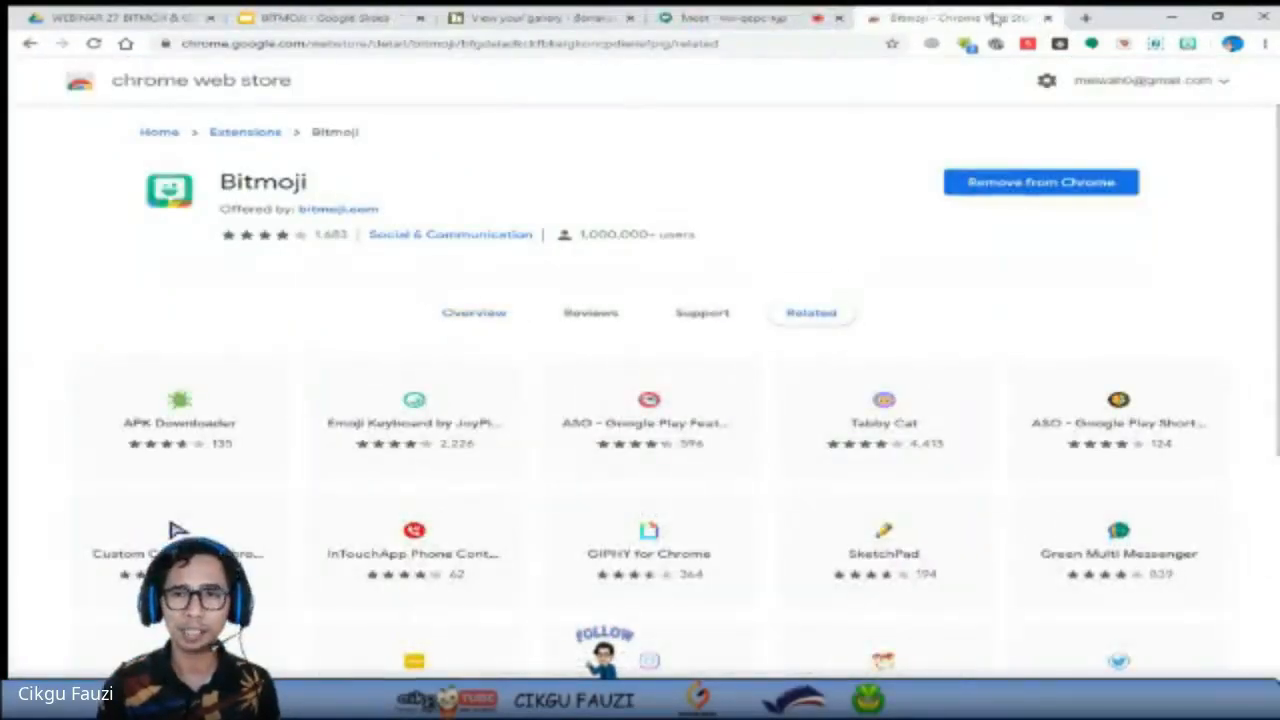
left_click(1047, 18)
Switch to Google Drive and create a new Google Drawings file in the WEBINAR 27 BITMOJI & GOOGLE DRAWING folder.
left_click(417, 20)
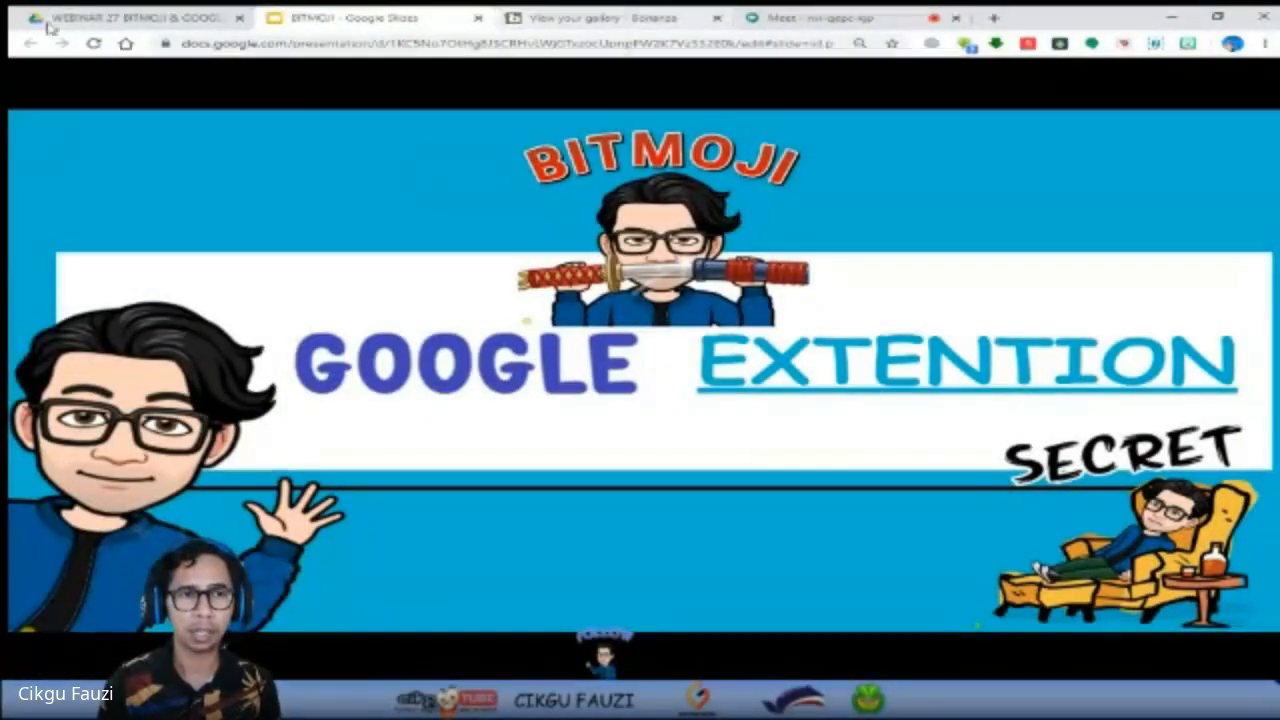
left_click(100, 19)
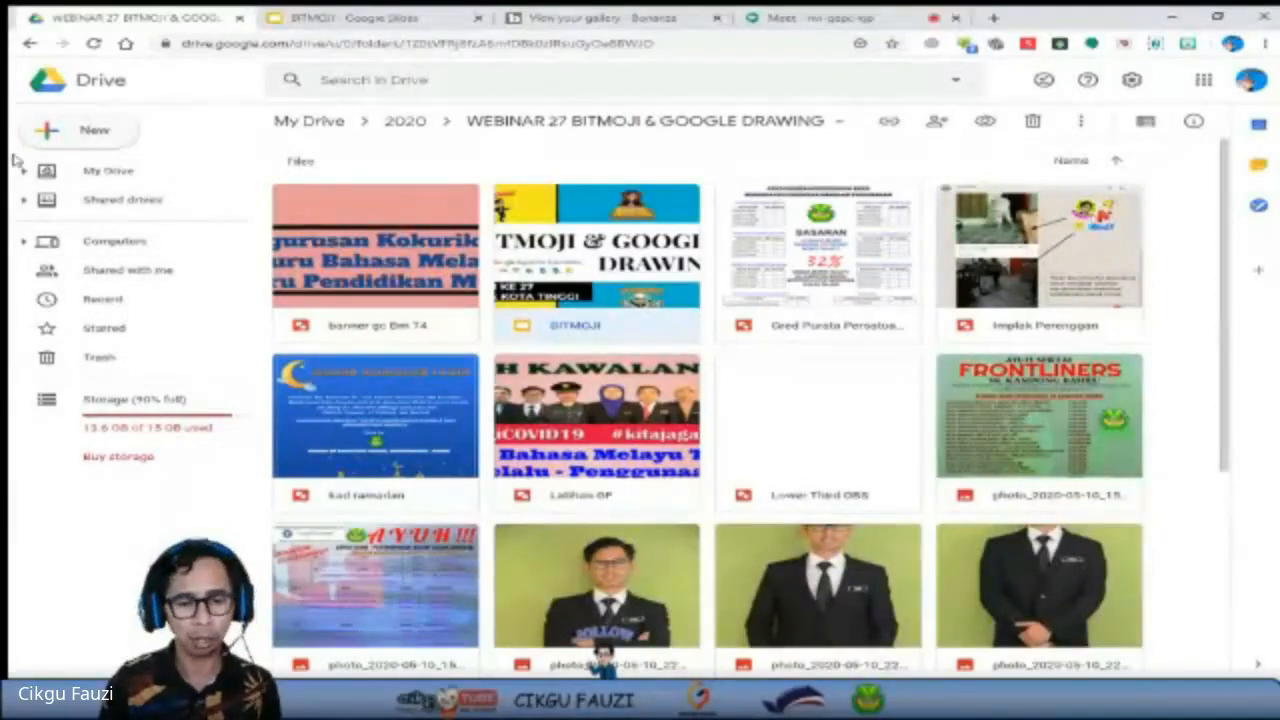
left_click(110, 137)
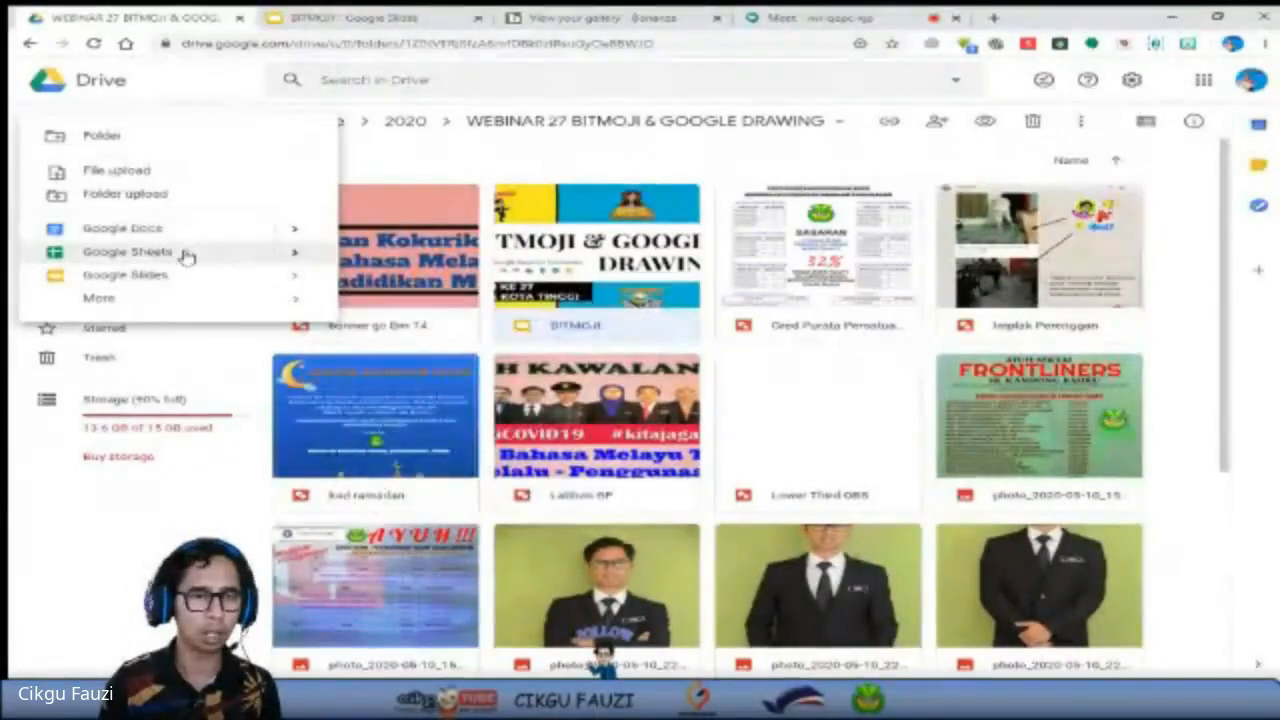
mouse_move(117, 306)
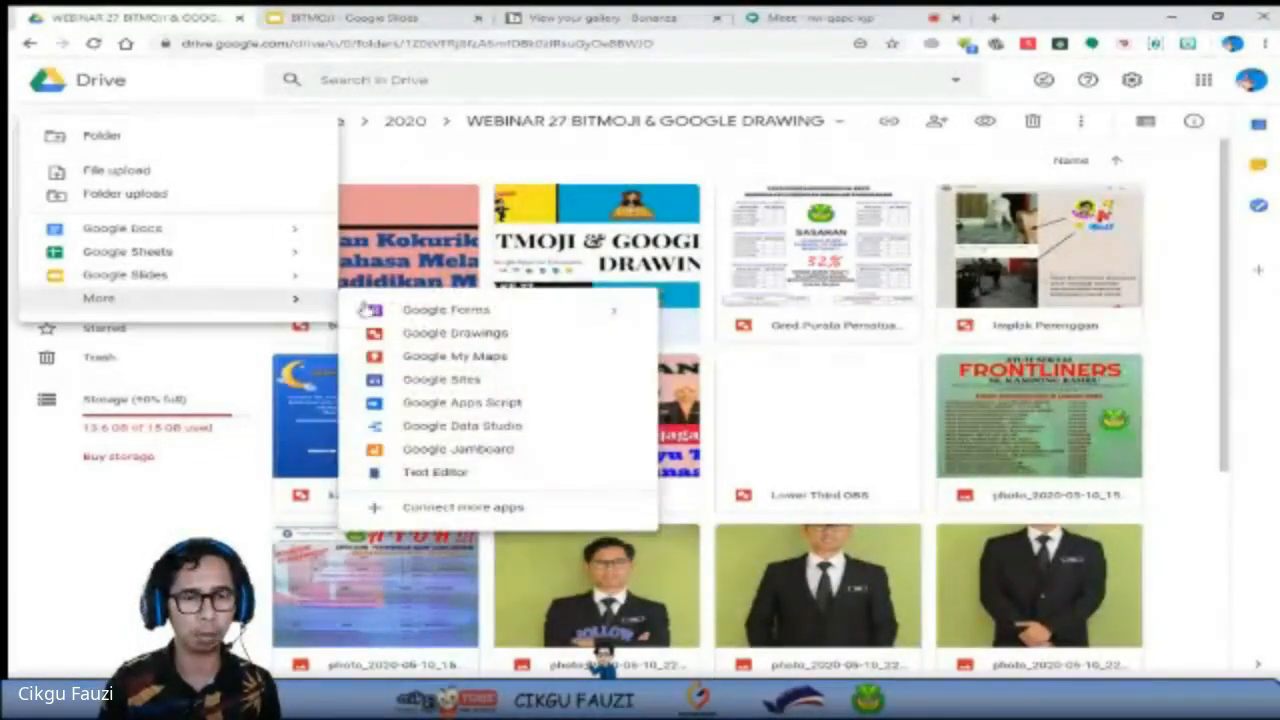
left_click(421, 338)
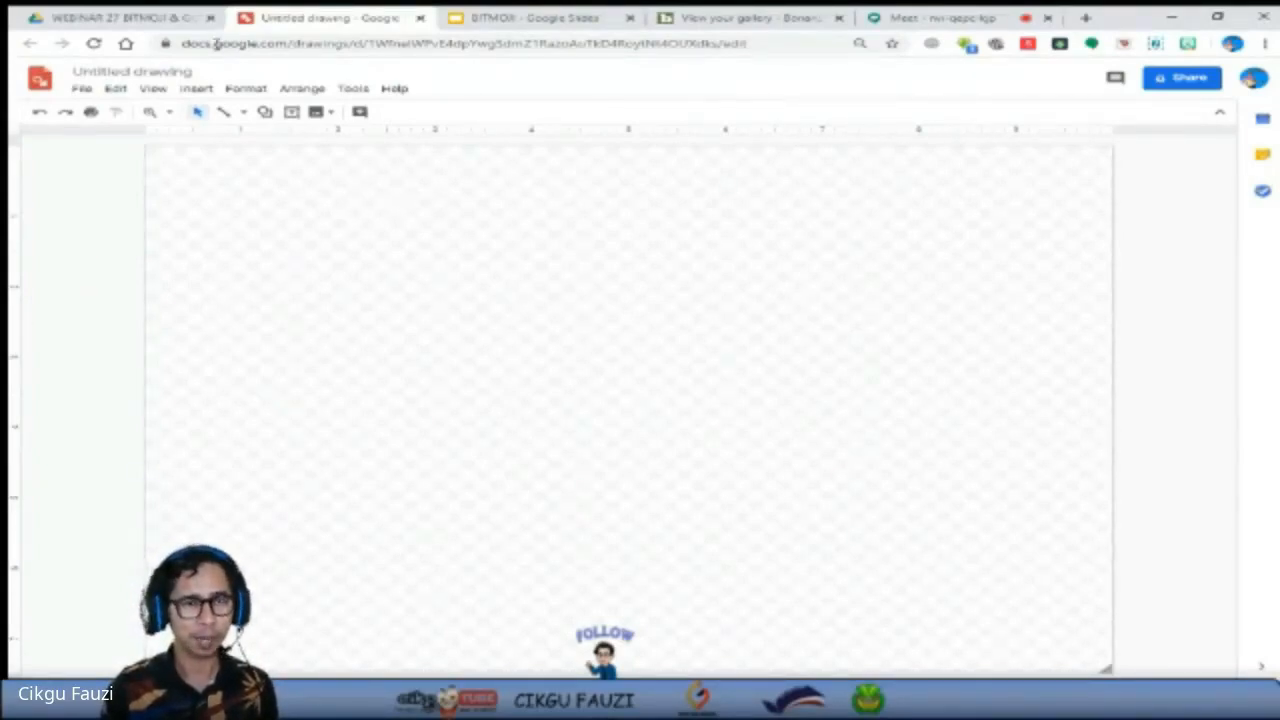
Rename the untitled drawing as "pic profile".
left_click(152, 70)
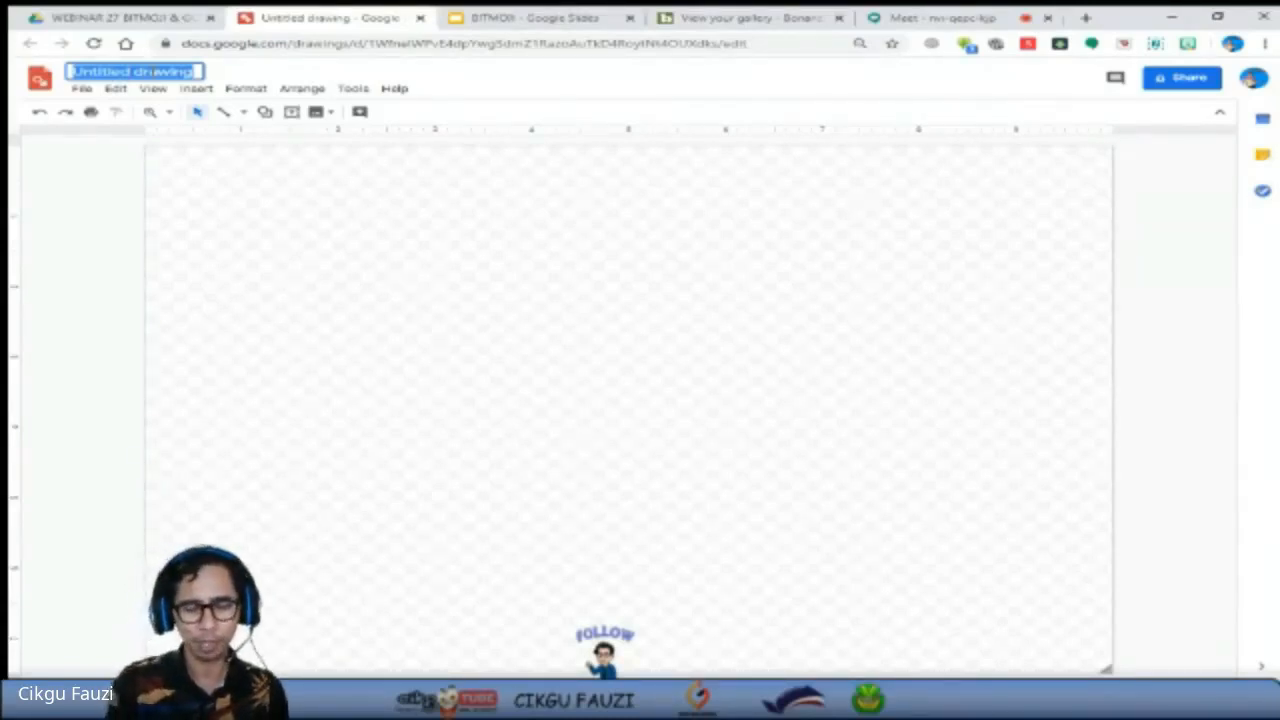
type("pic.pn")
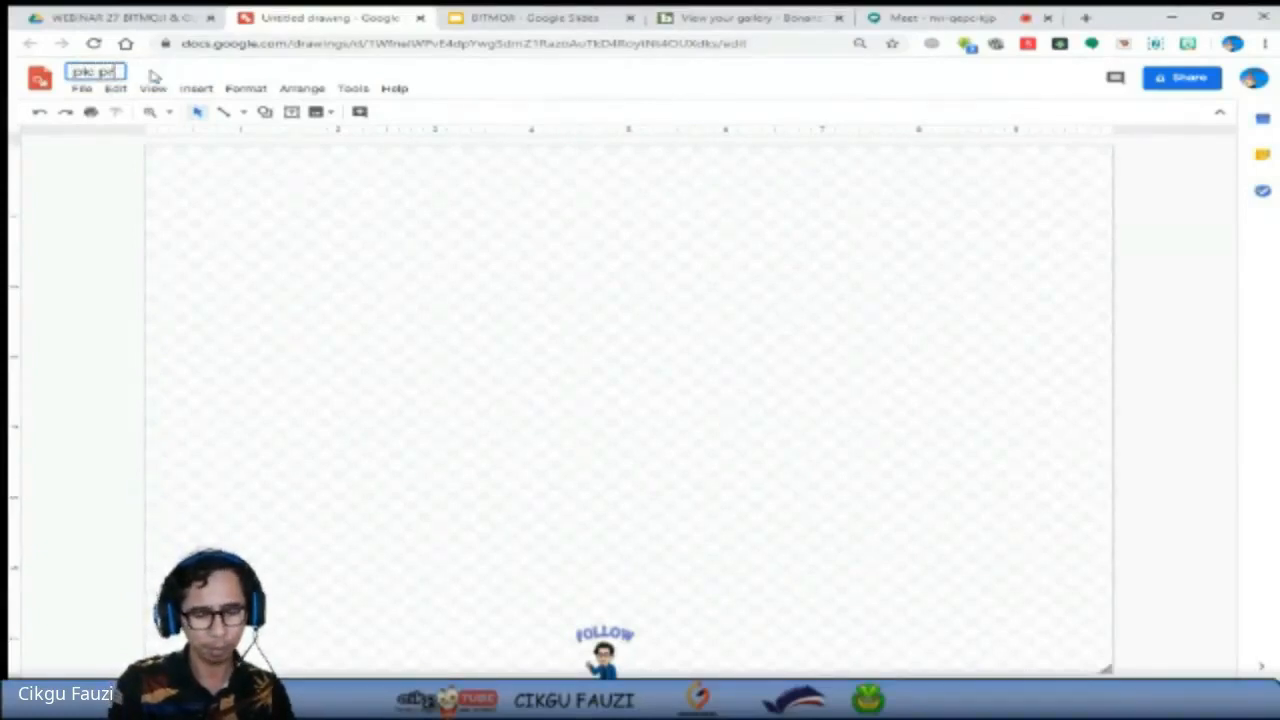
type("ofile")
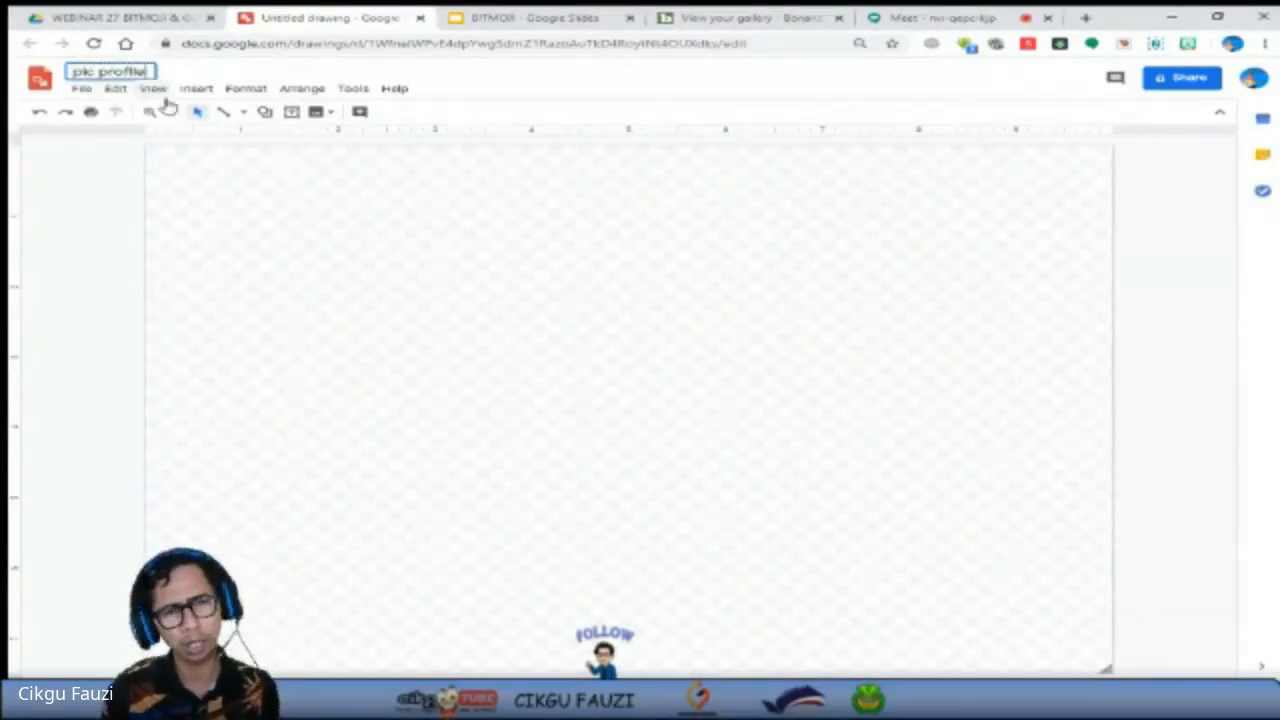
left_click(240, 187)
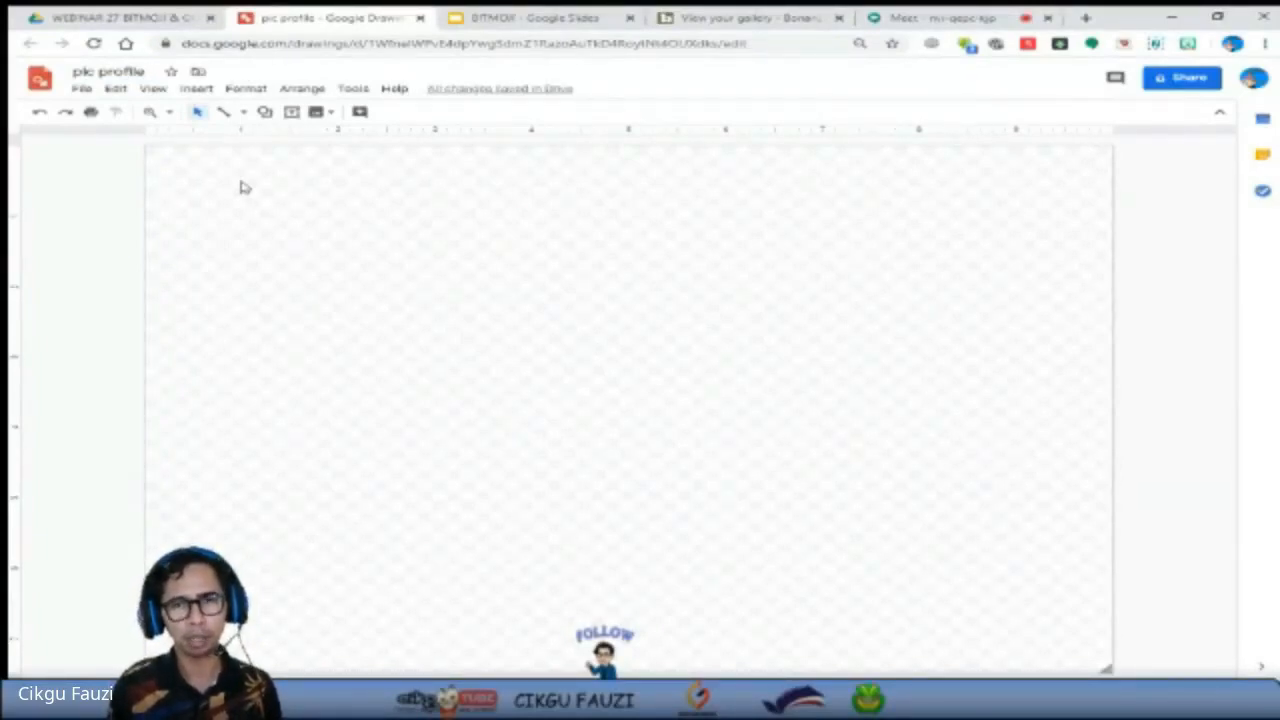
left_click(68, 72)
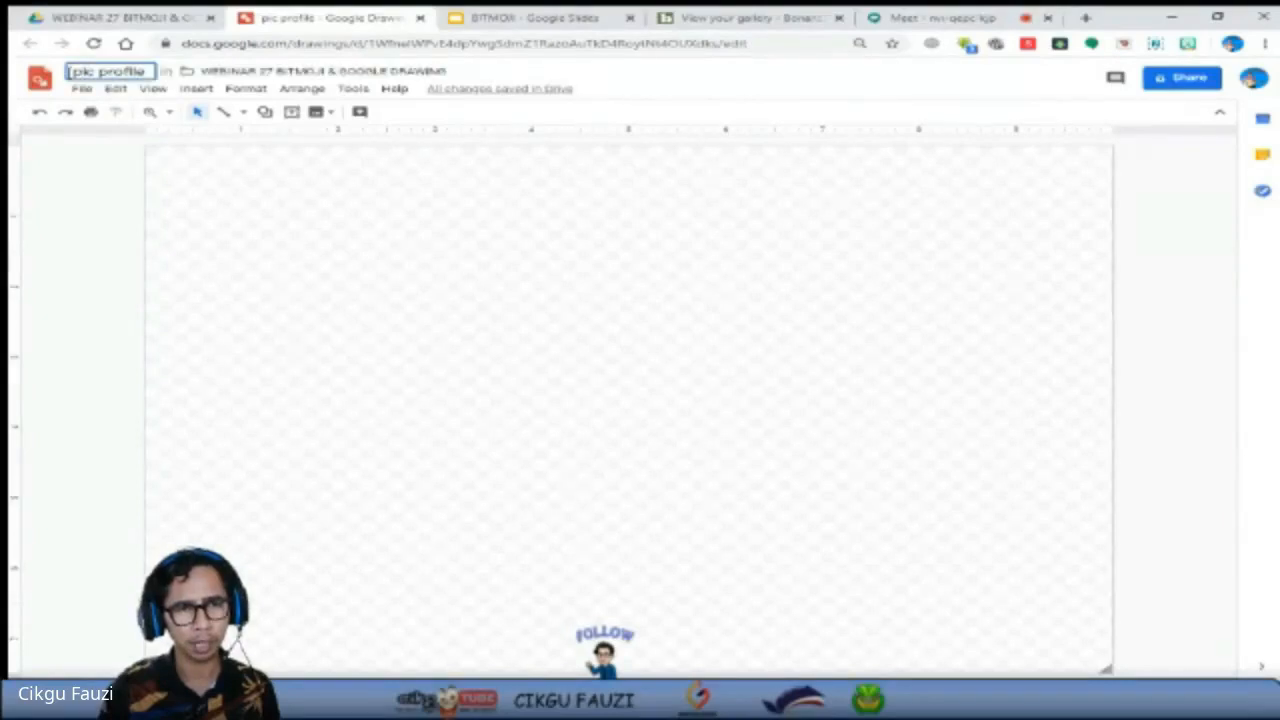
Close the "pic profile" drawing.
left_click(84, 89)
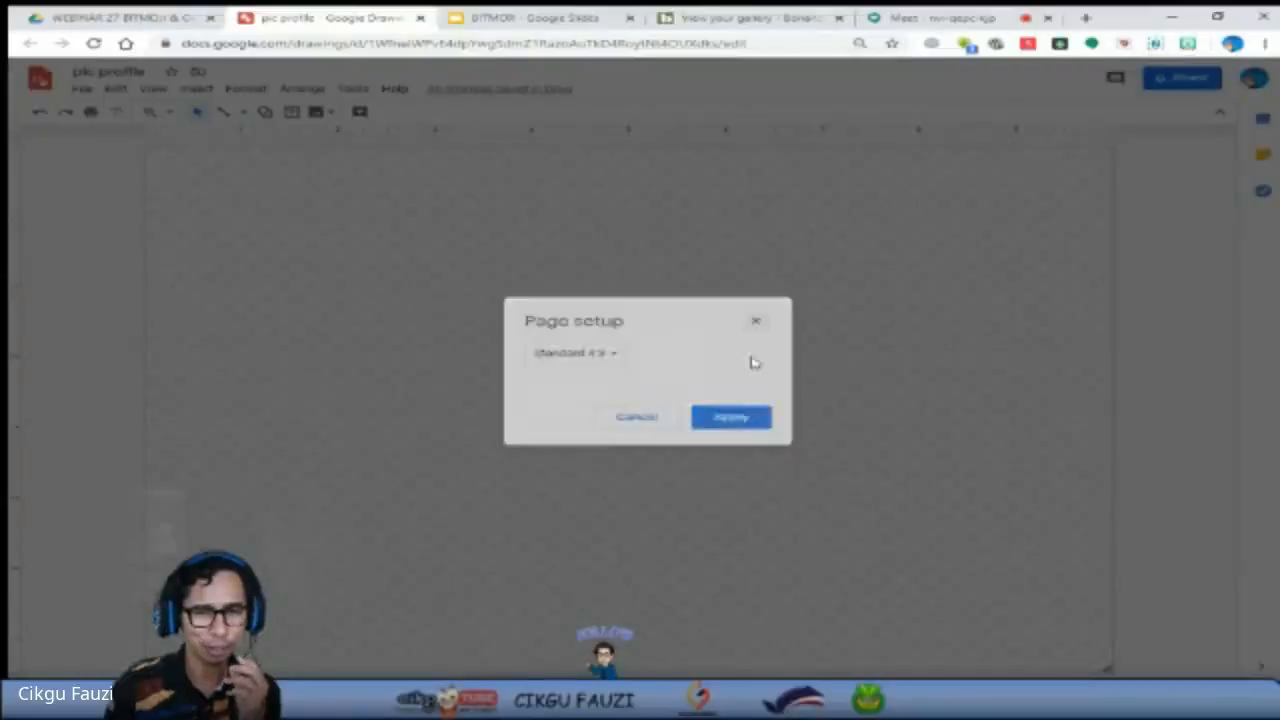
left_click(754, 323)
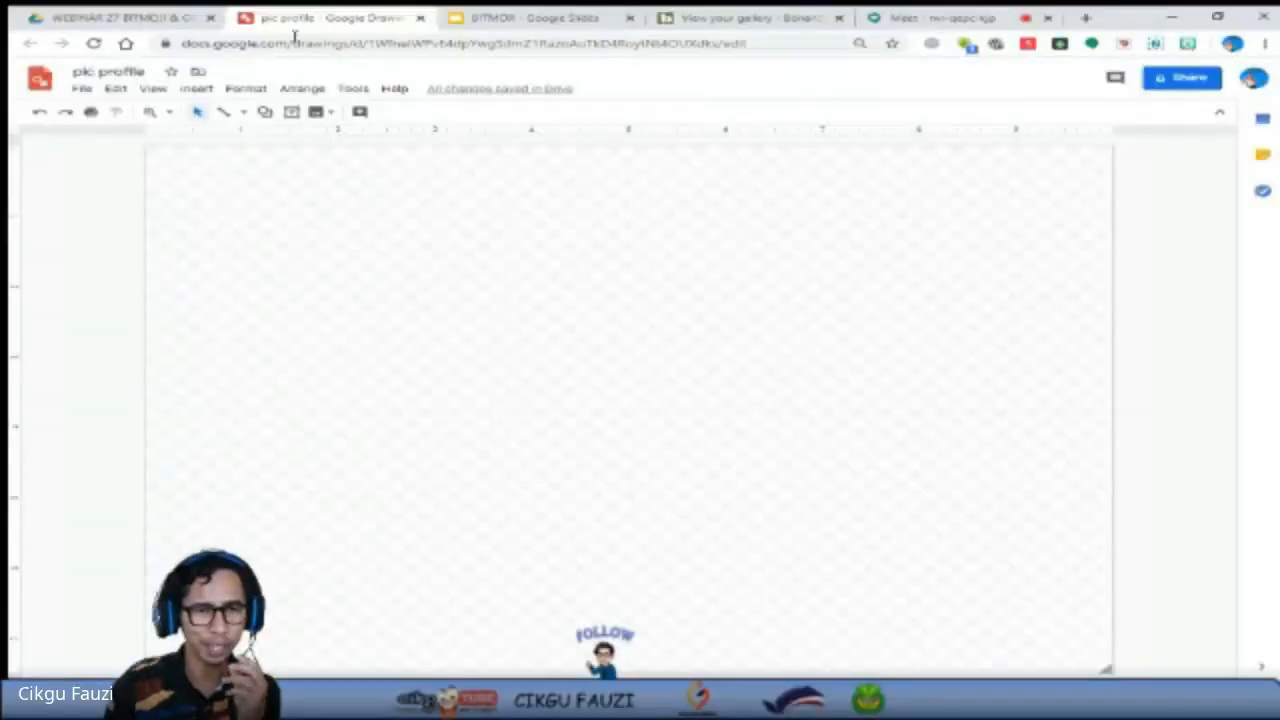
left_click(420, 18)
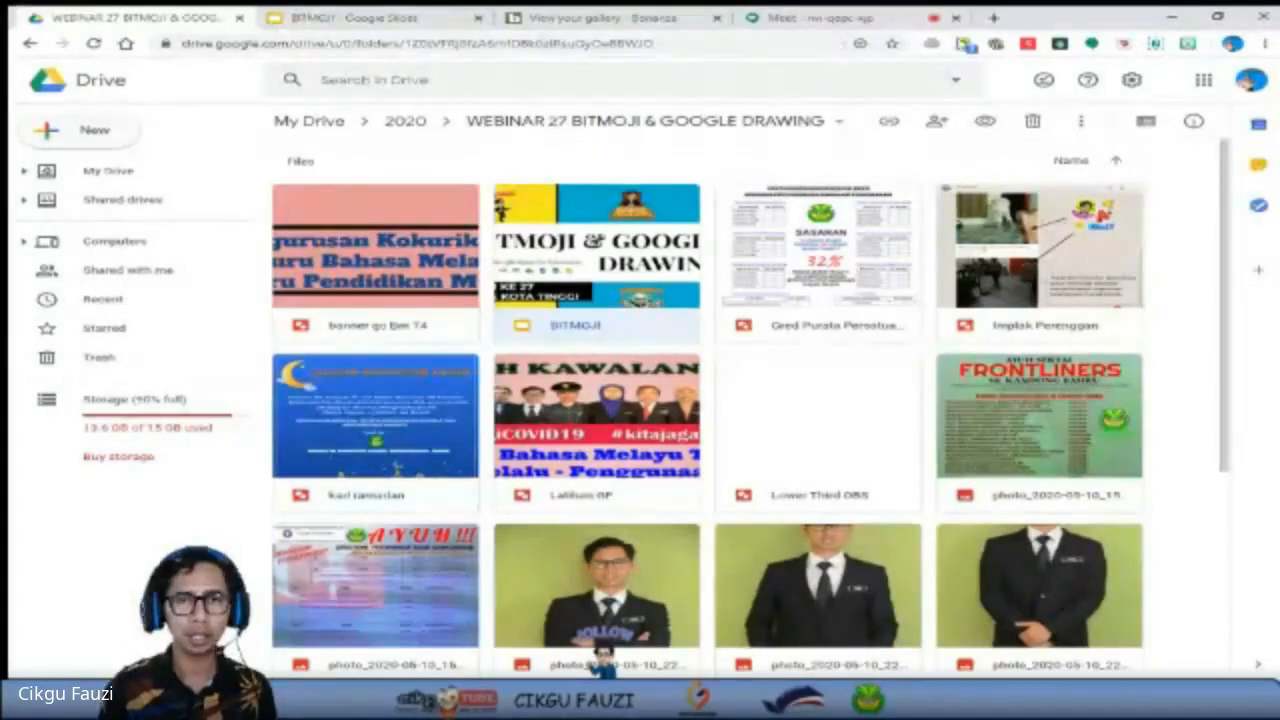
Load the Google homepage in a new browser tab and close the WEBINAR 27 BITMOJI & GOOGLE DRAWING folder's tab.
left_click(993, 18)
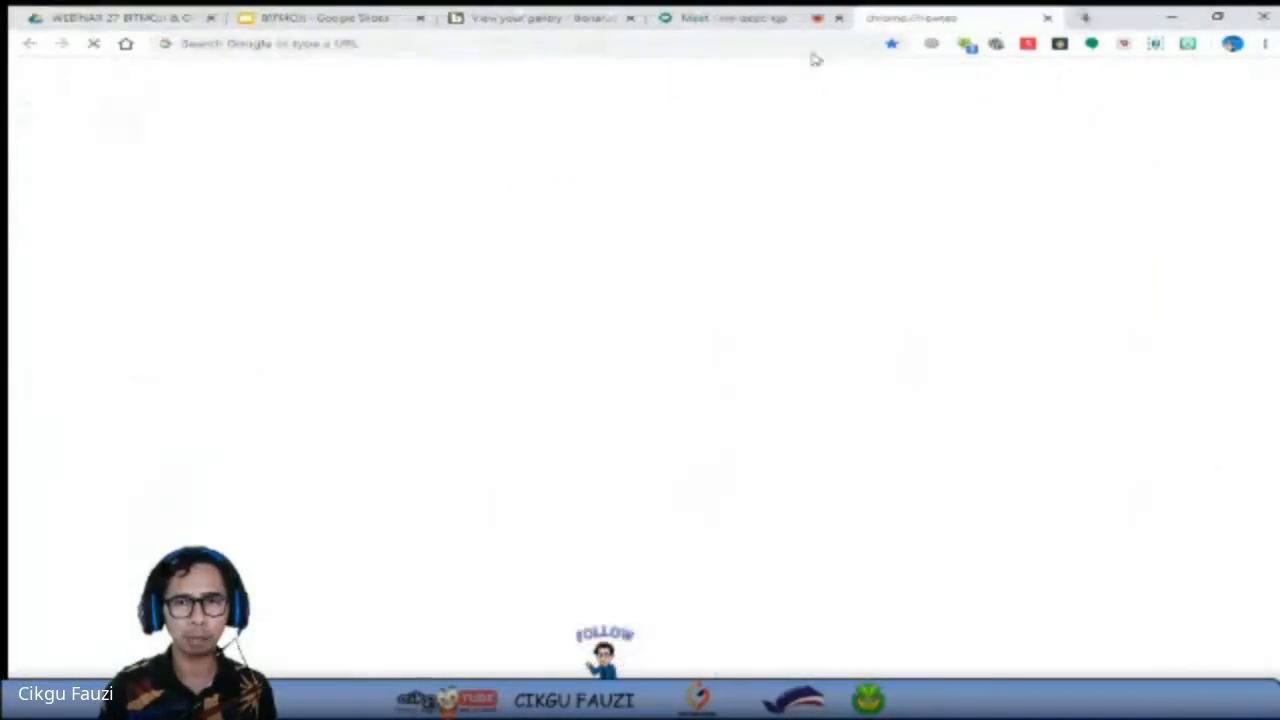
left_click(810, 45)
type("www.")
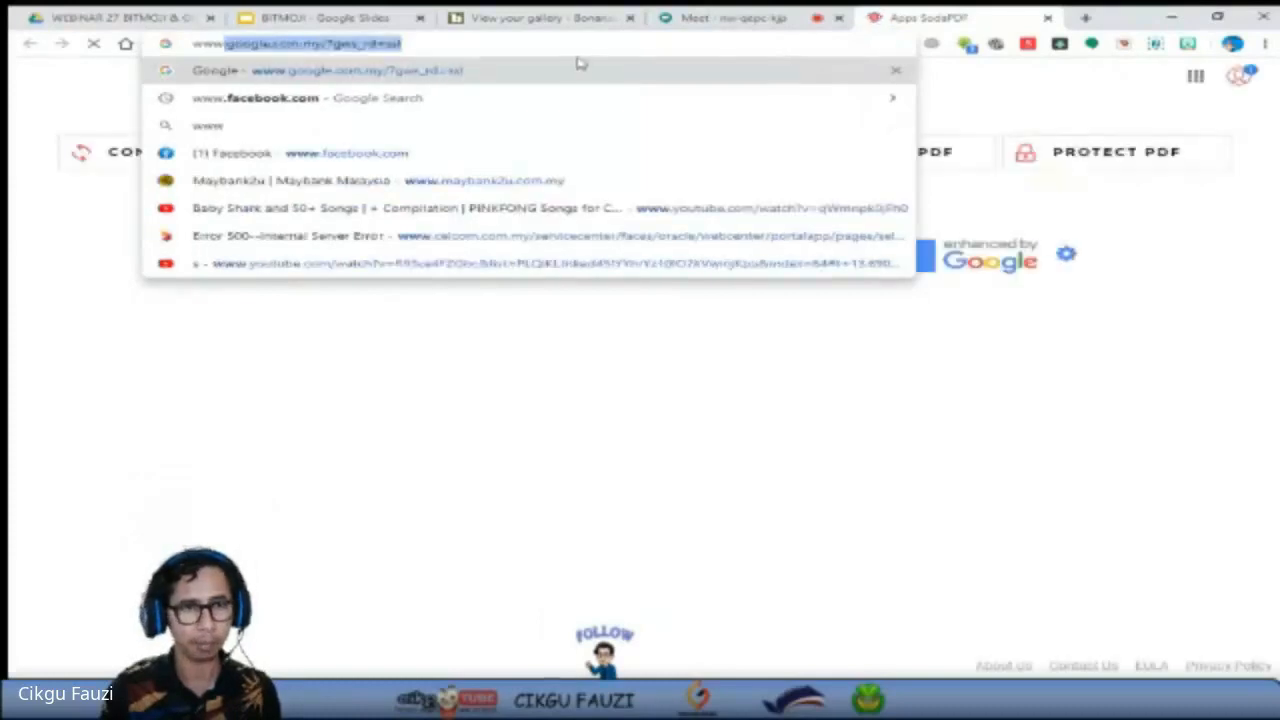
left_click(572, 69)
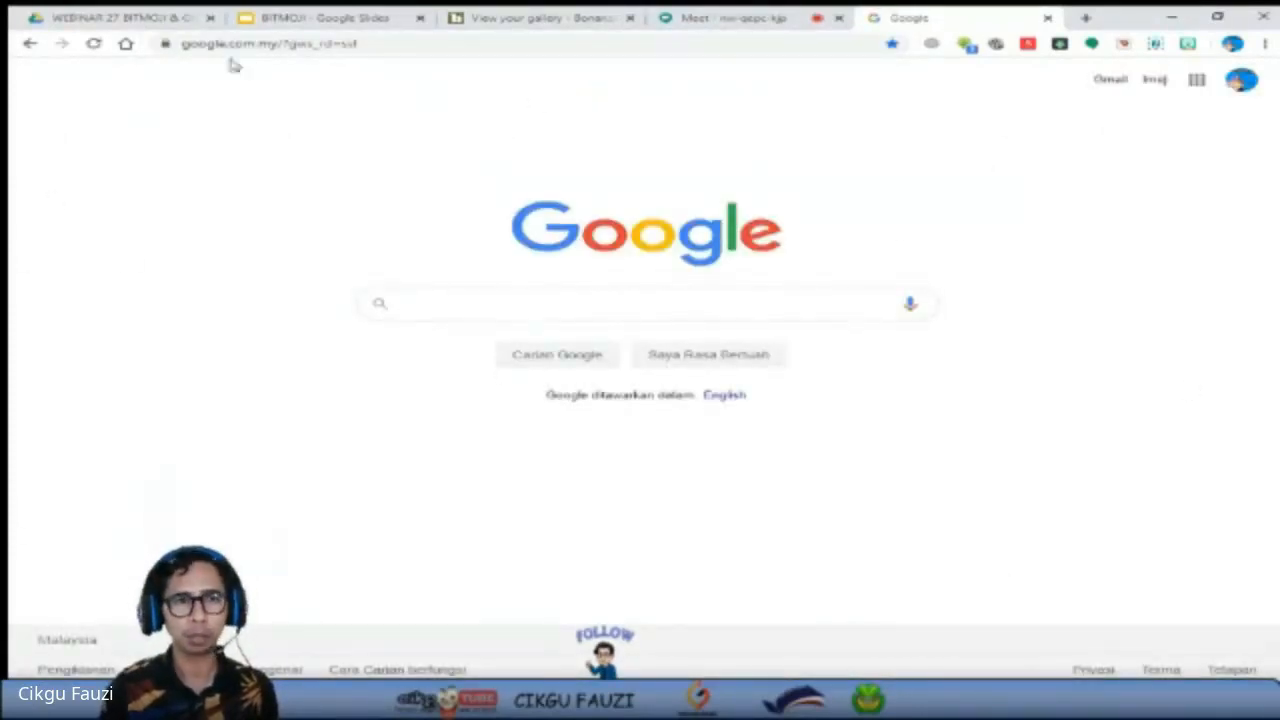
left_click(210, 18)
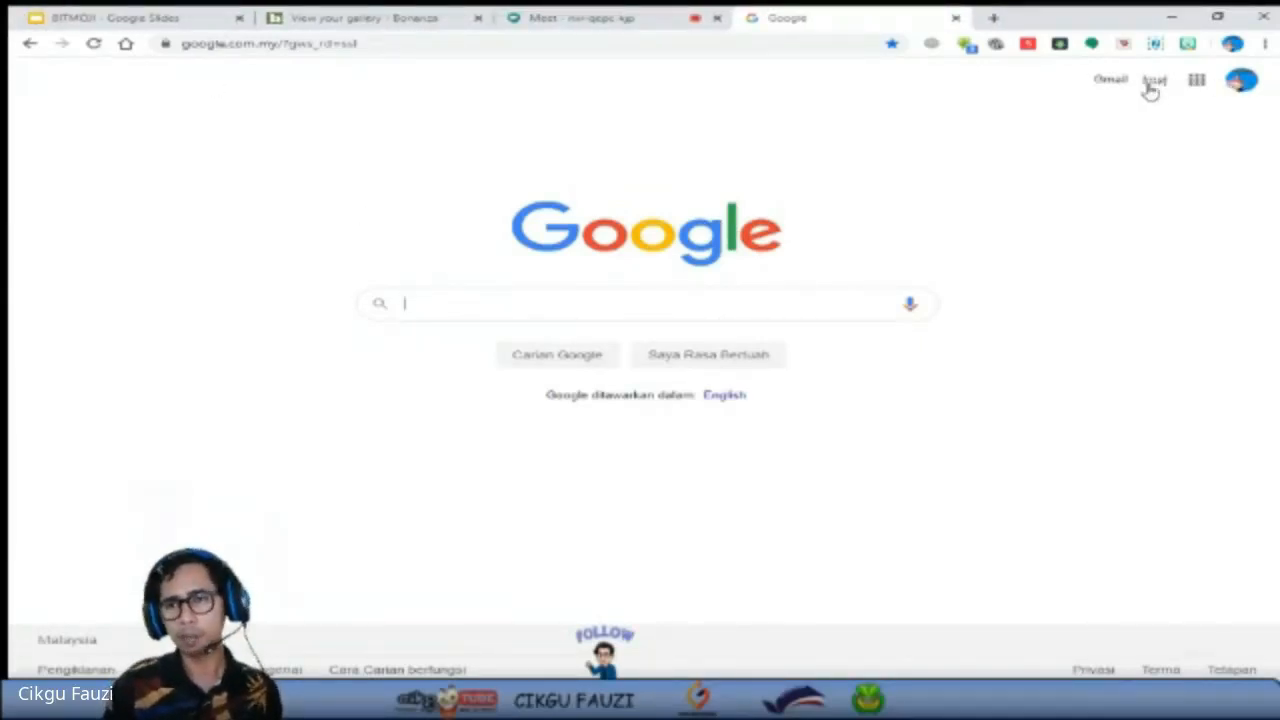
Open Google Drive from the Google homepage's list of apps.
left_click(1198, 82)
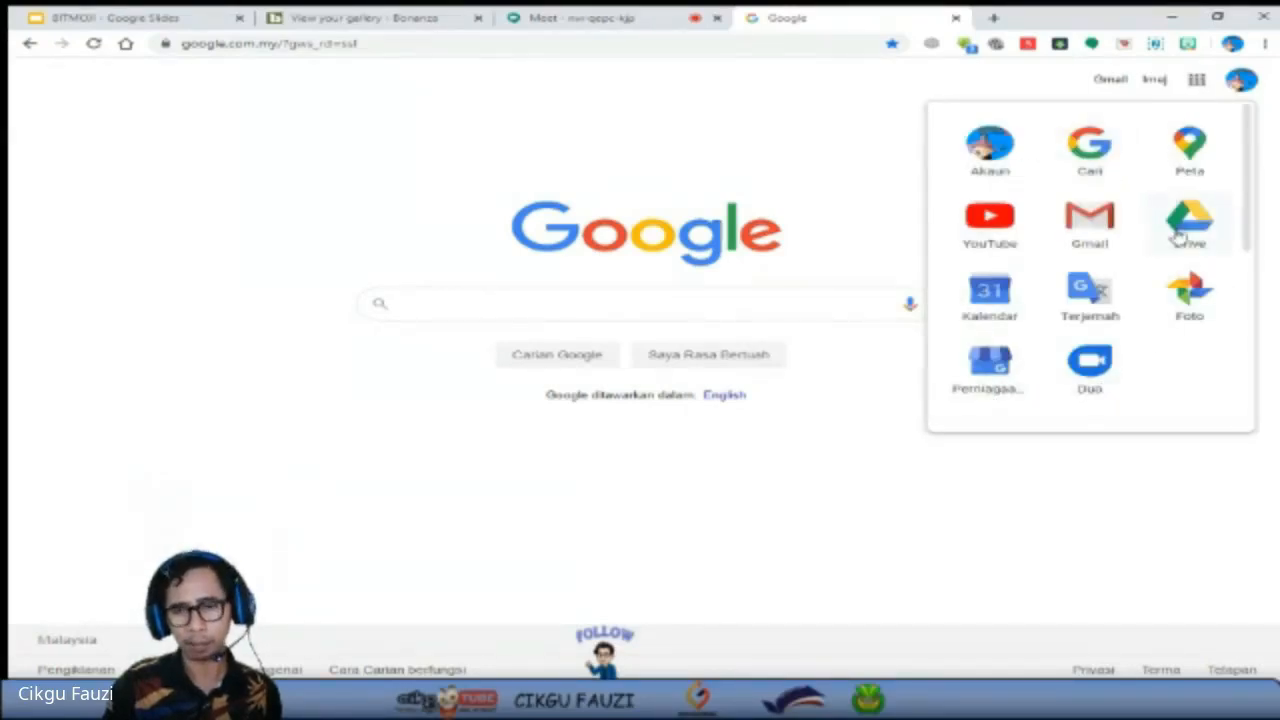
scroll(1250, 196, "down", 1)
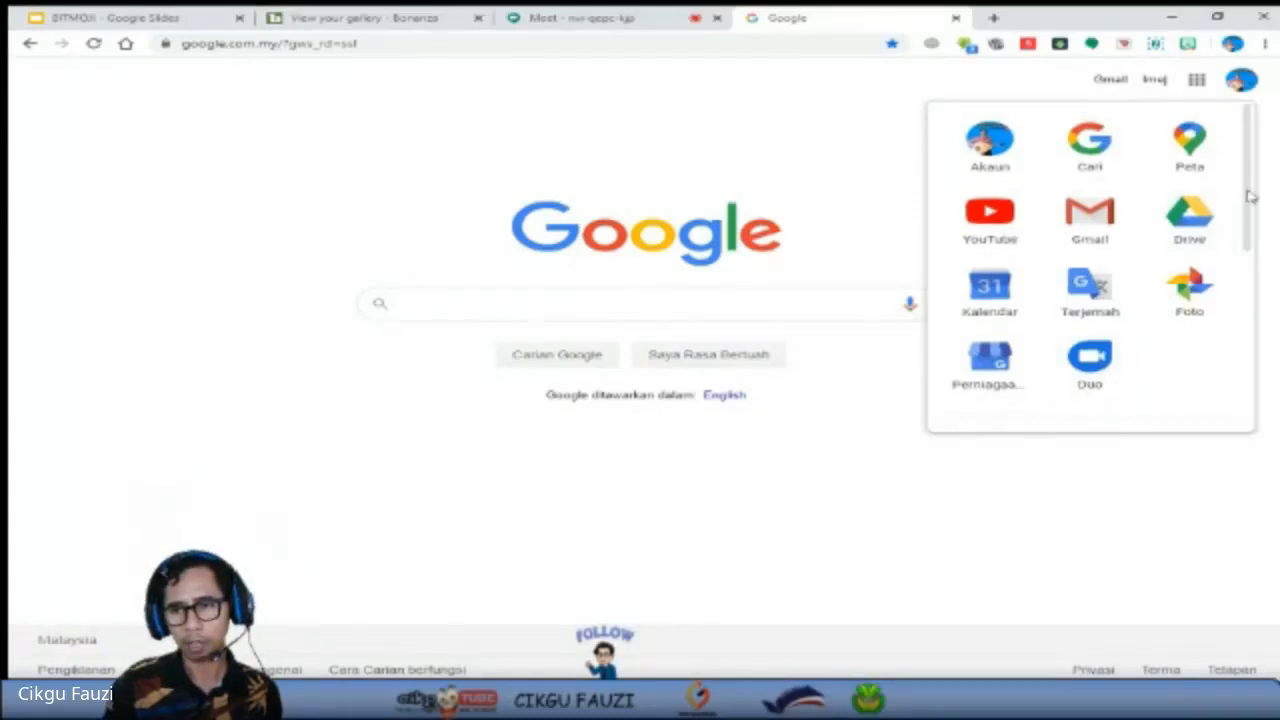
left_click_drag(1250, 196, 1234, 163)
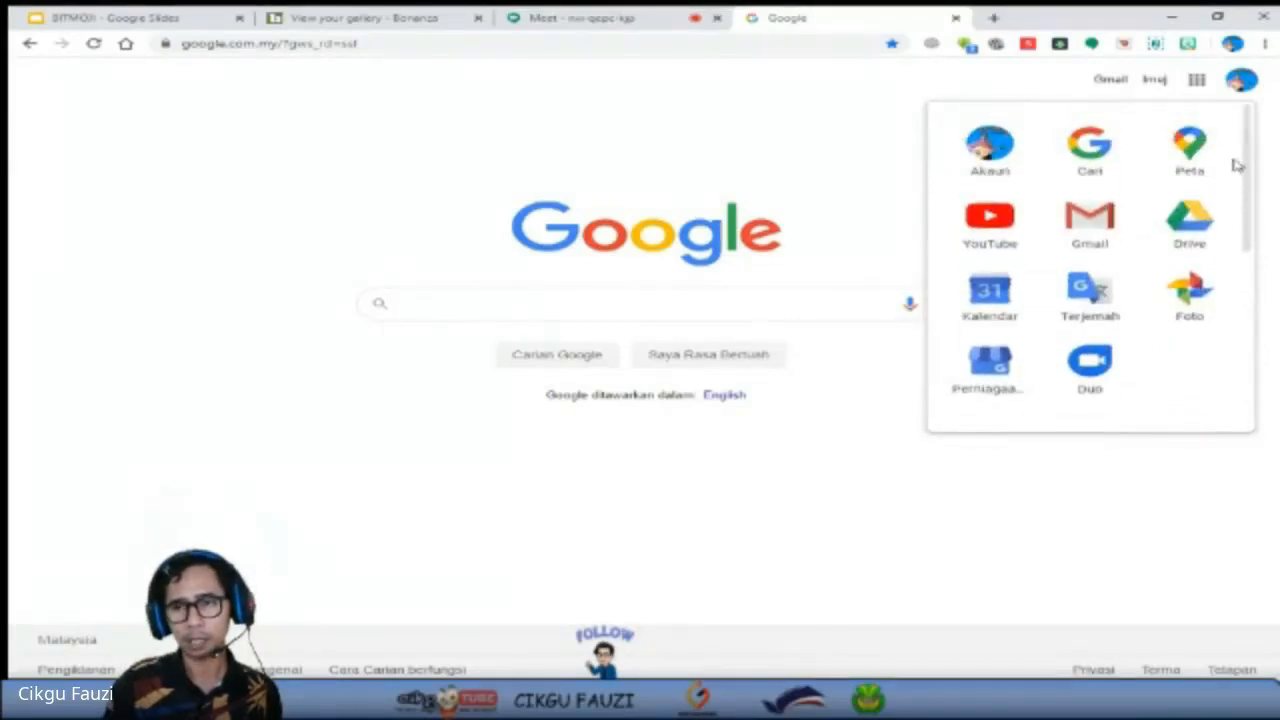
left_click(1205, 235)
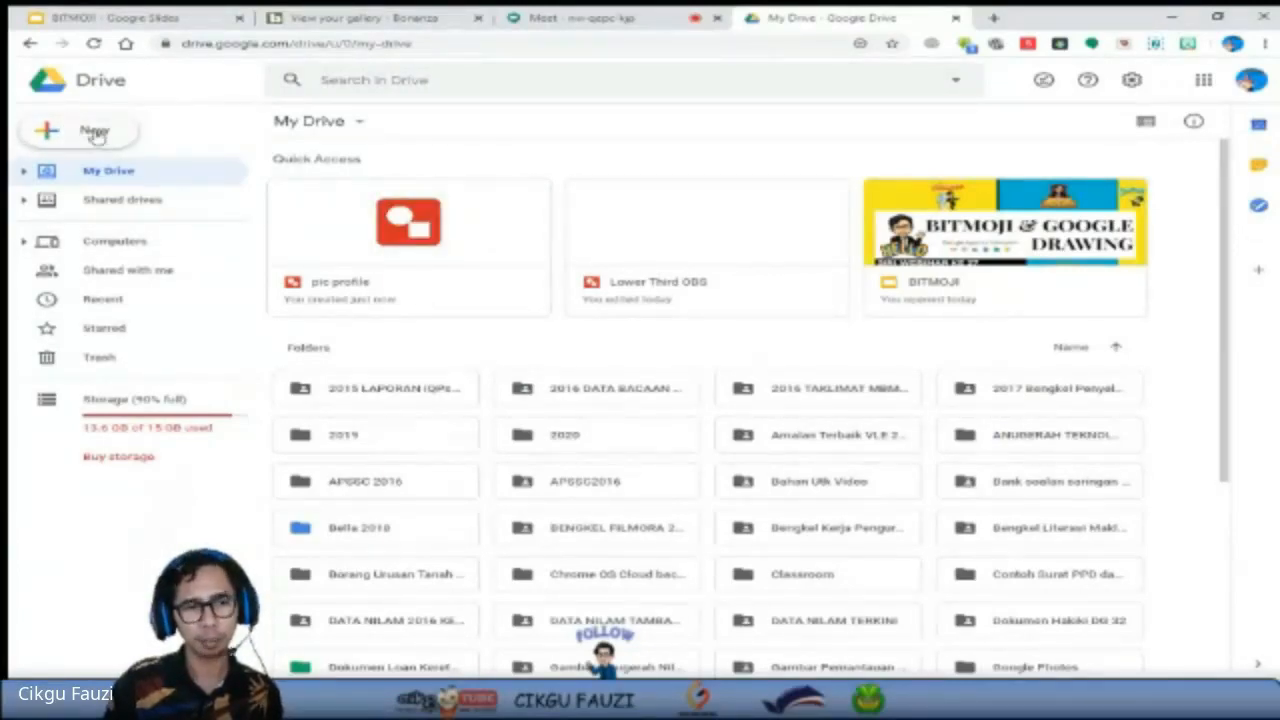
Create a new Google Drawings file in My Drive.
left_click(95, 136)
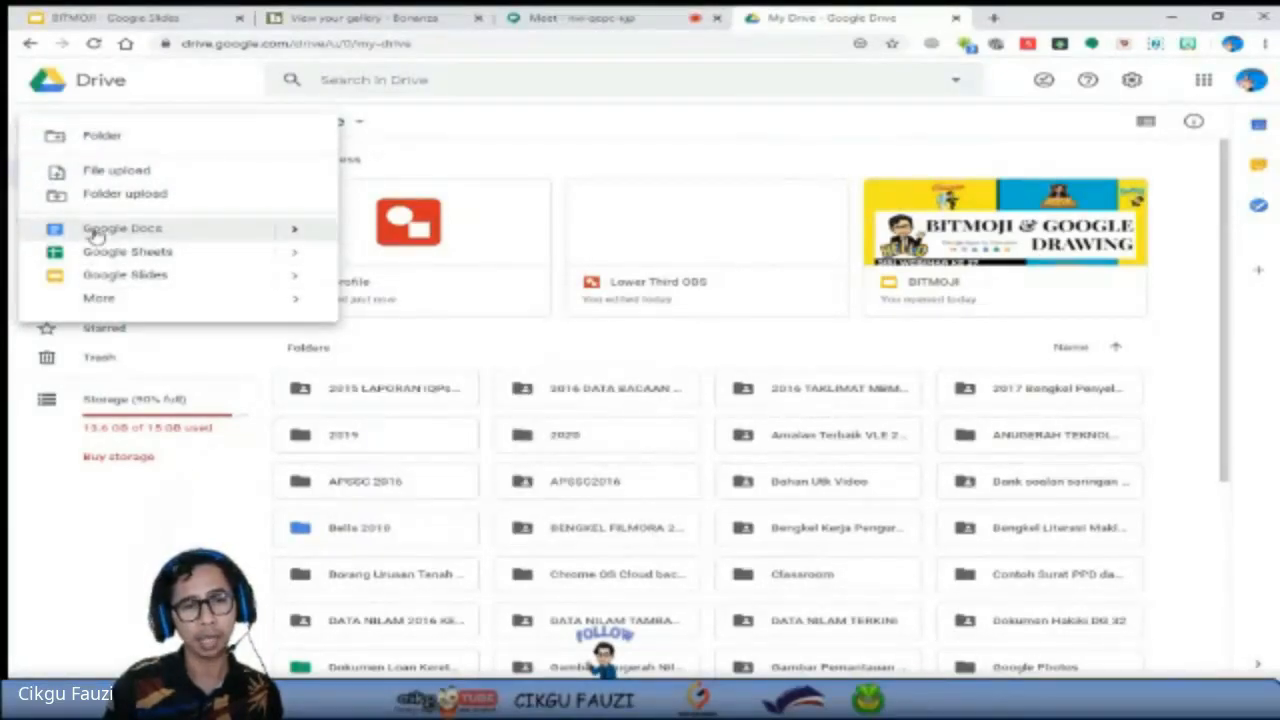
mouse_move(103, 305)
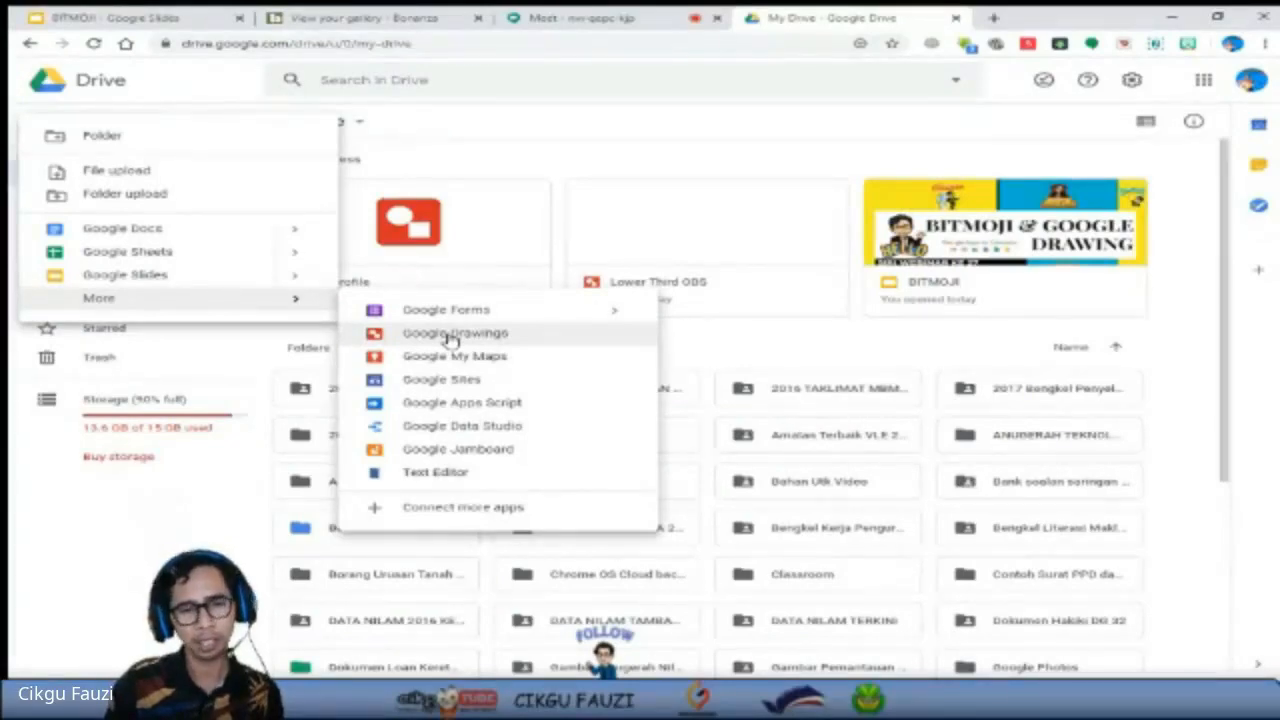
left_click(452, 336)
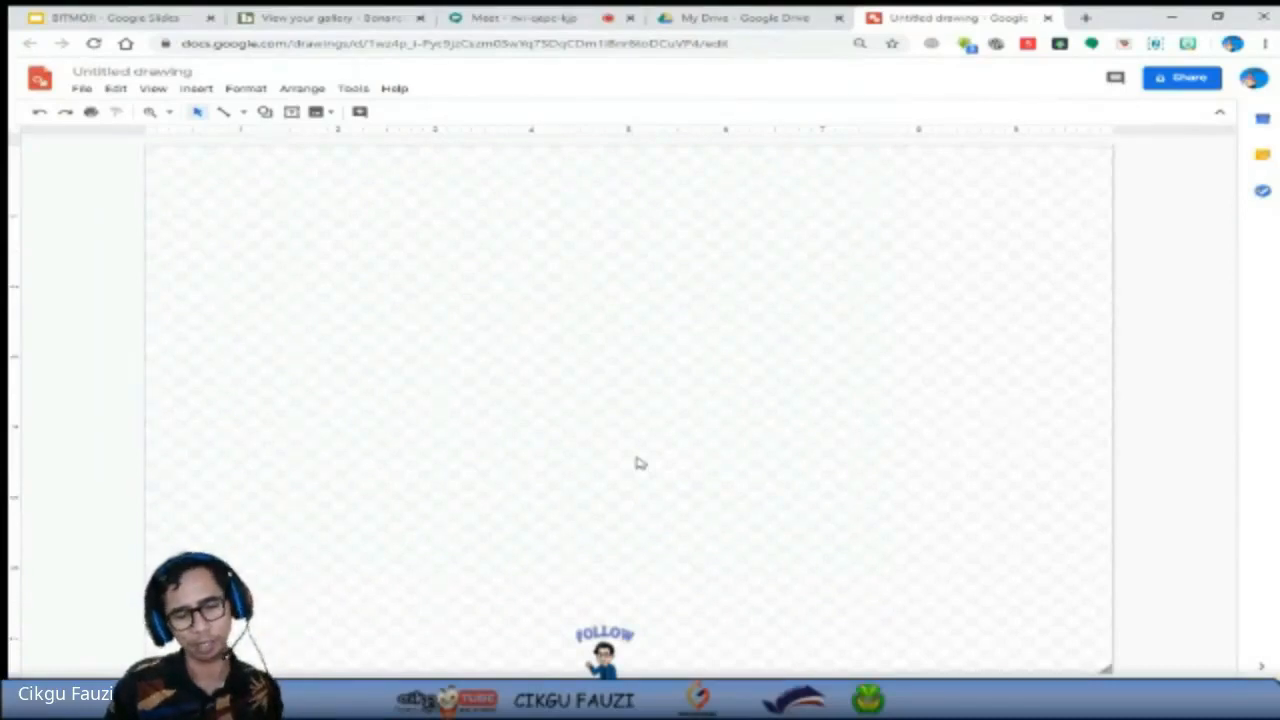
Rename the untitled drawing as "Pic Profile".
left_click(165, 72)
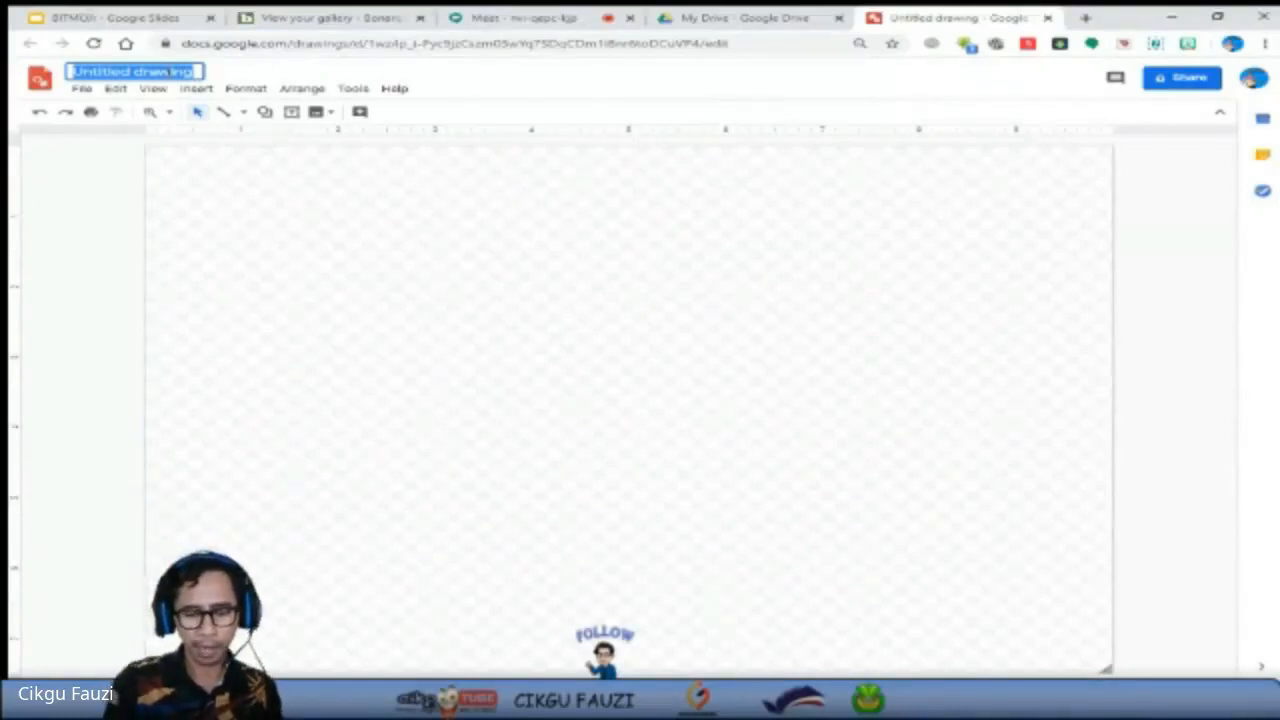
type("Pic")
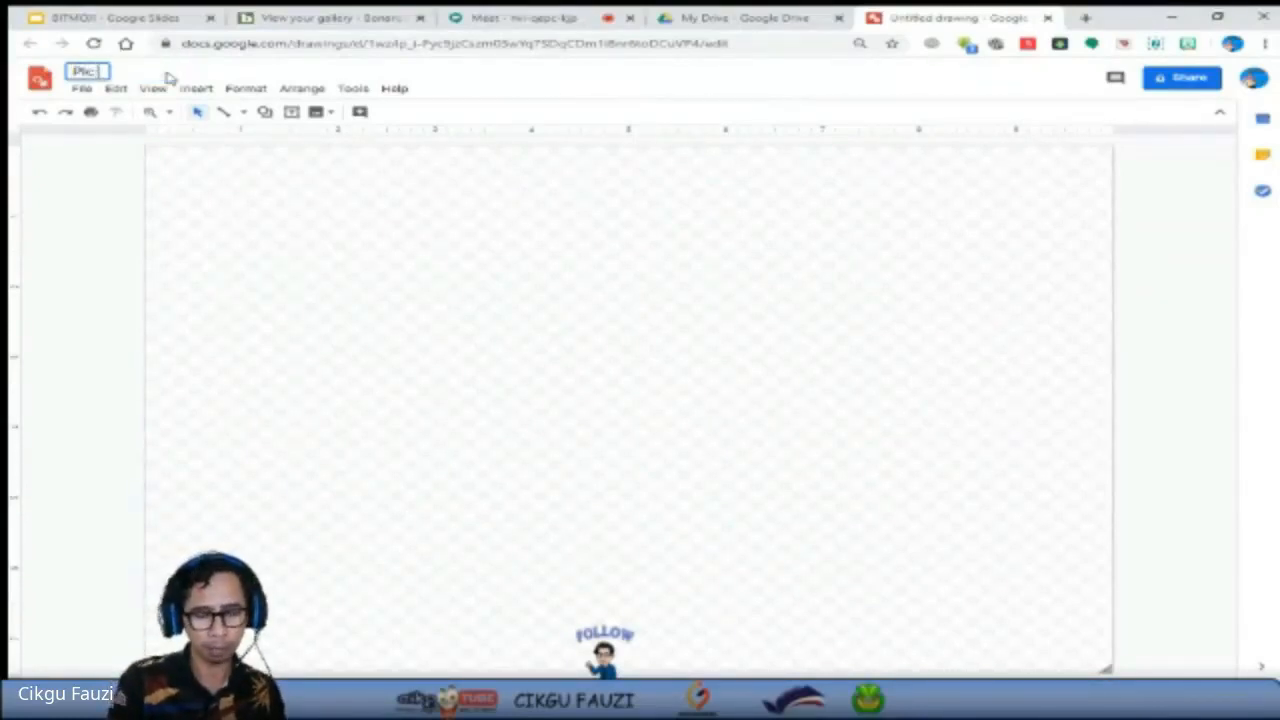
type(" Profile")
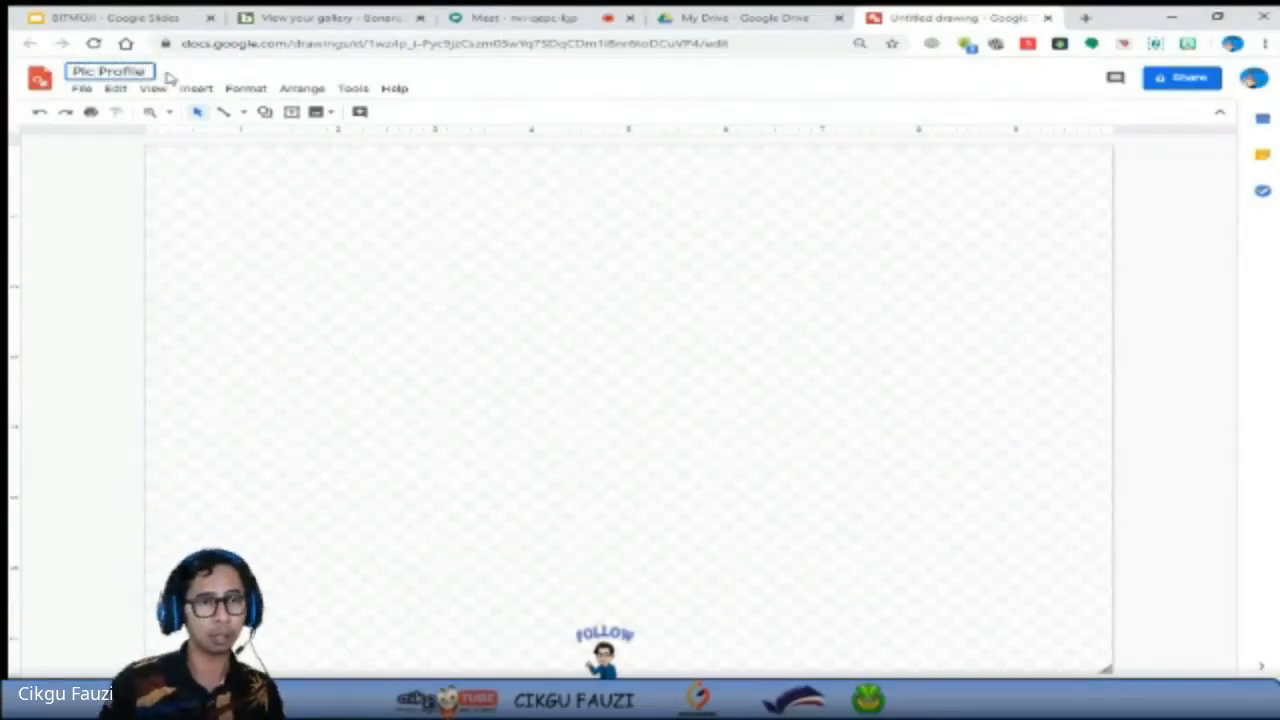
left_click(309, 266)
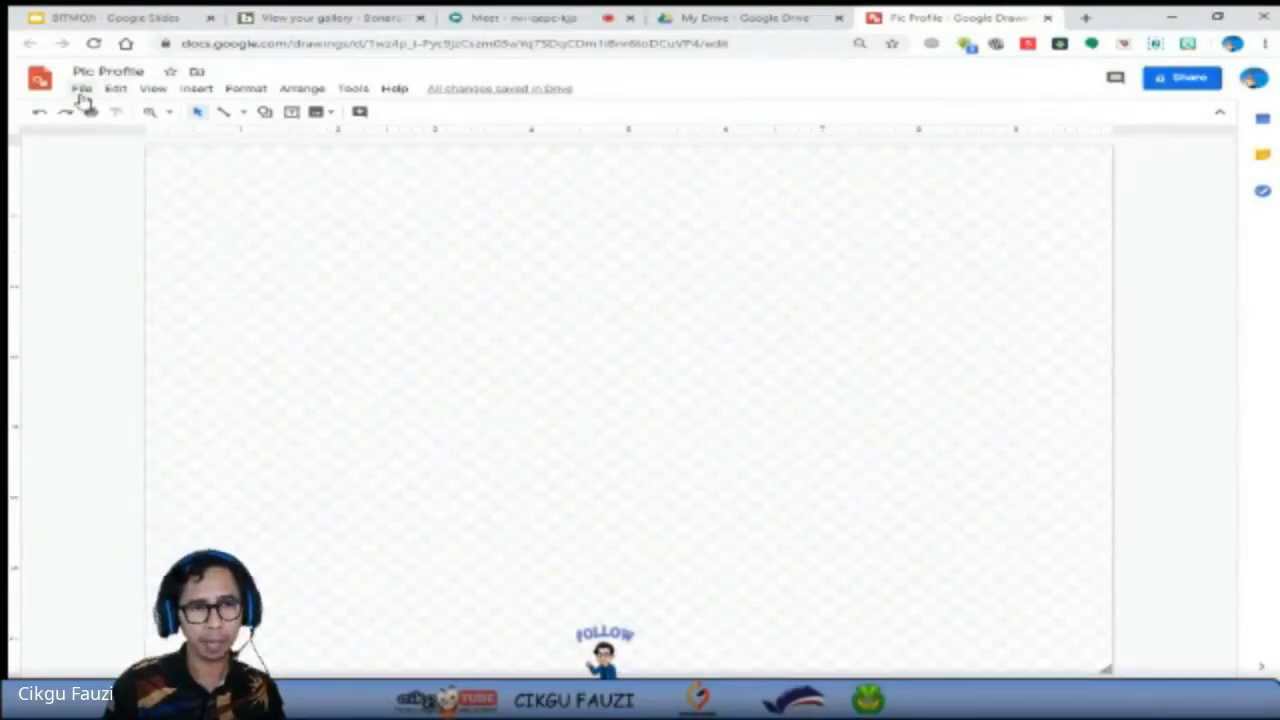
Open the drawing's page setup and choose a custom page size with pixels as the unit.
left_click(82, 90)
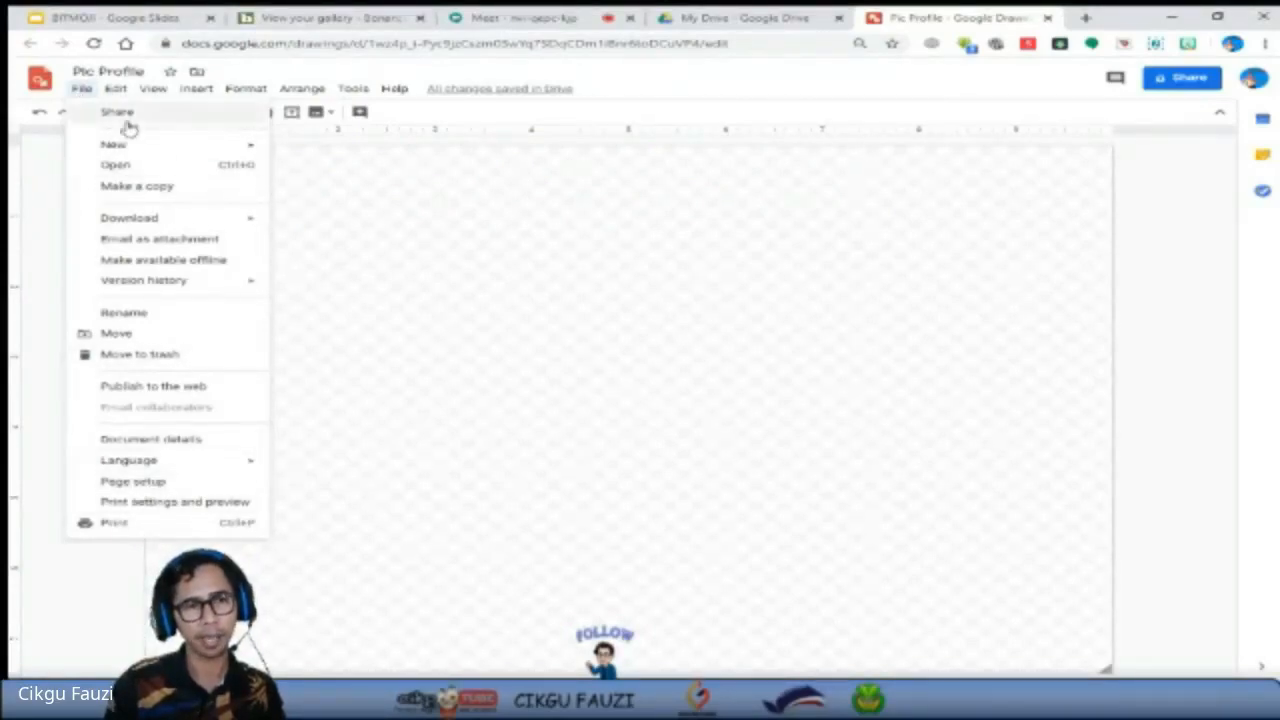
left_click(117, 484)
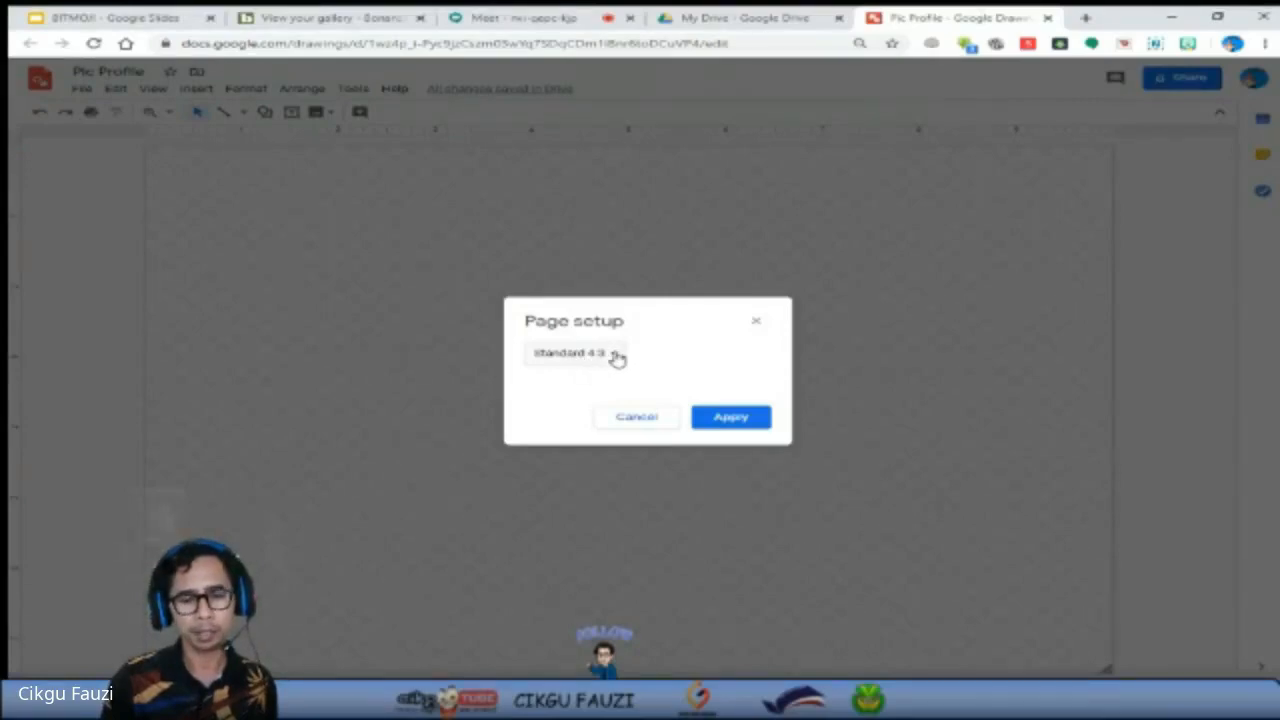
left_click(617, 358)
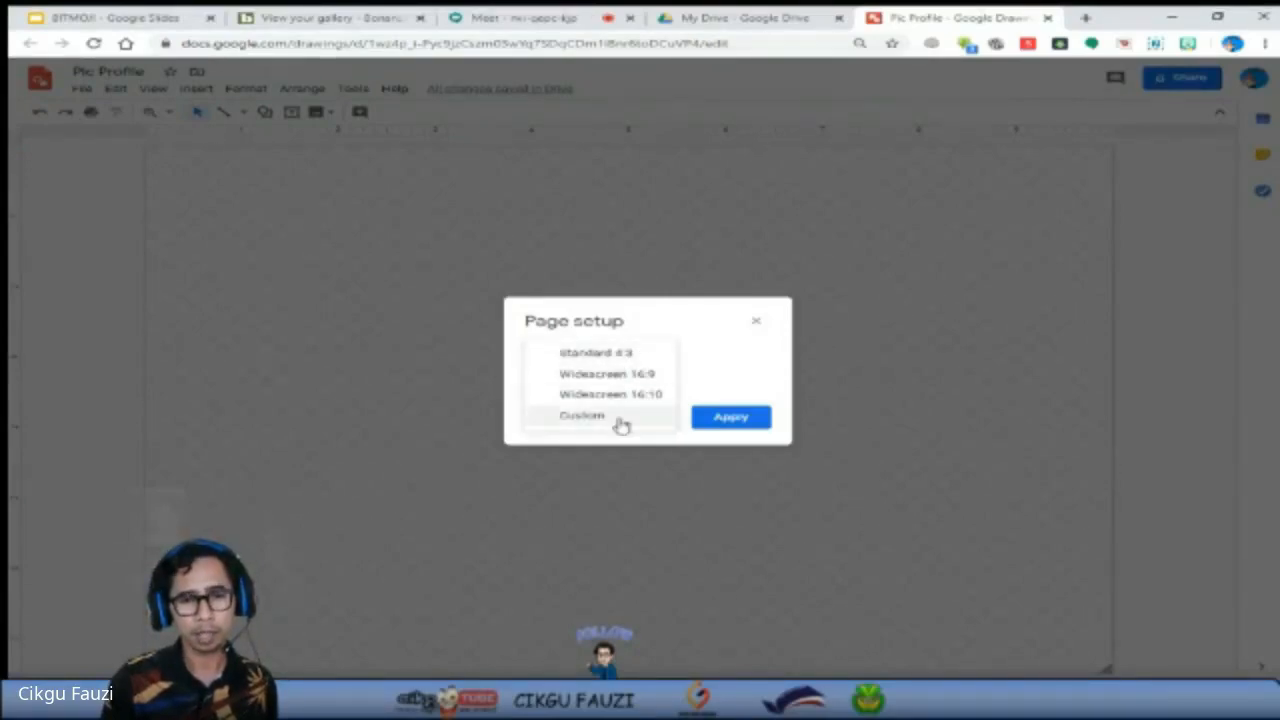
left_click(689, 354)
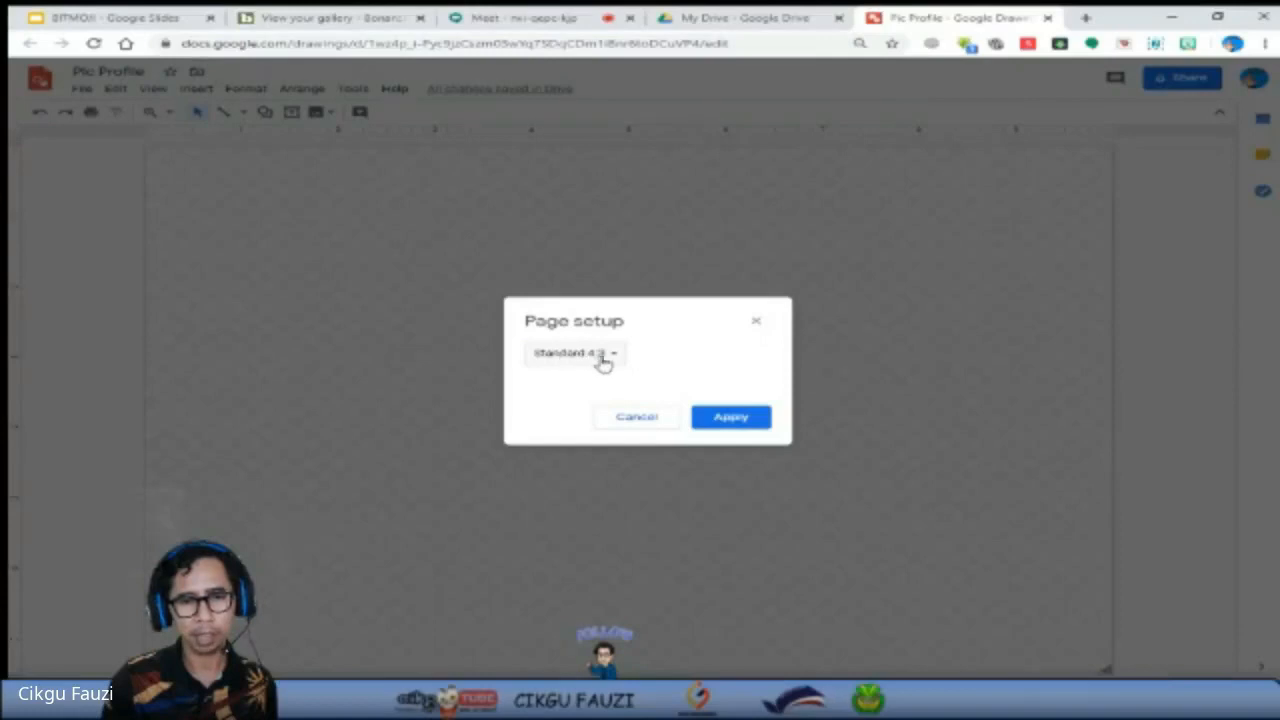
left_click(617, 358)
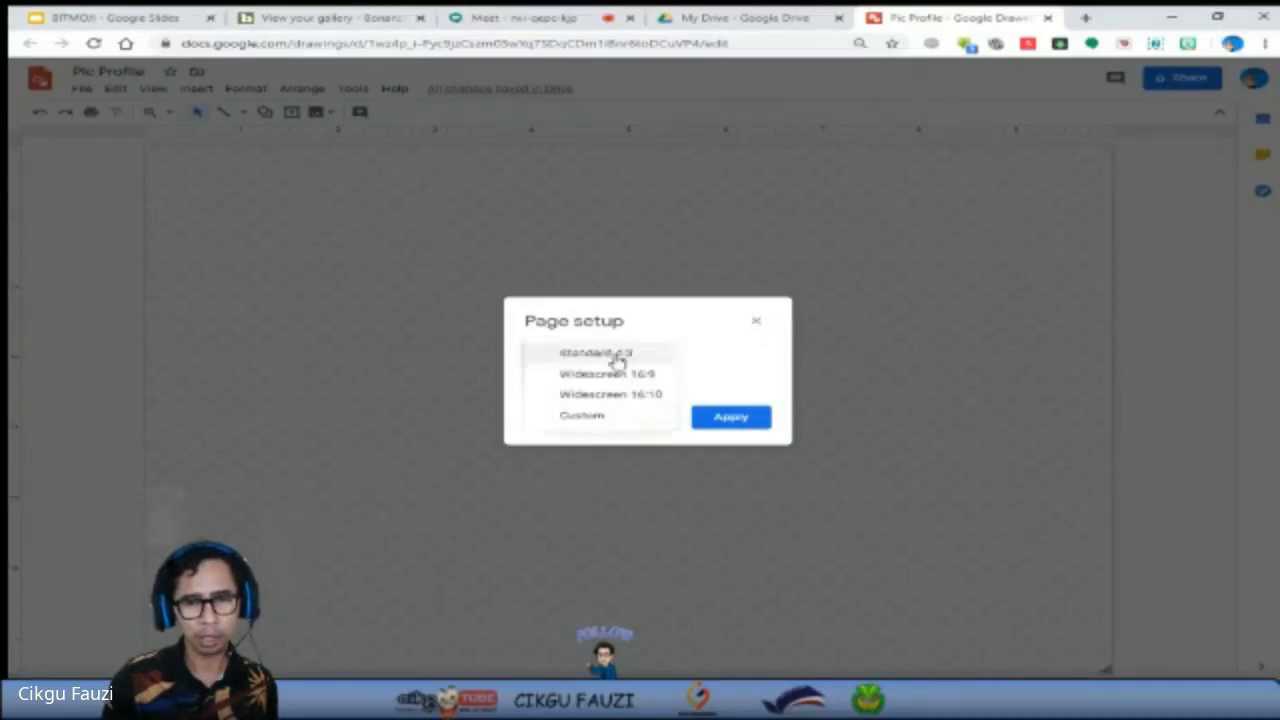
left_click(604, 420)
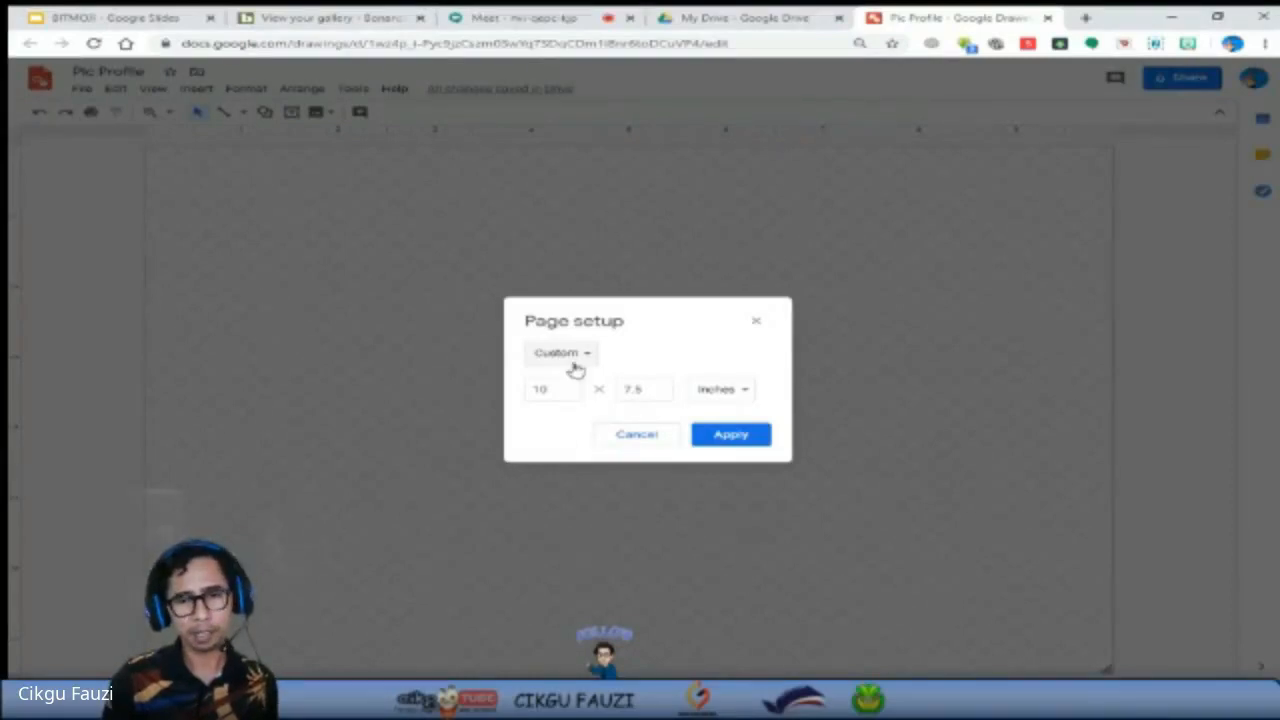
left_click(749, 393)
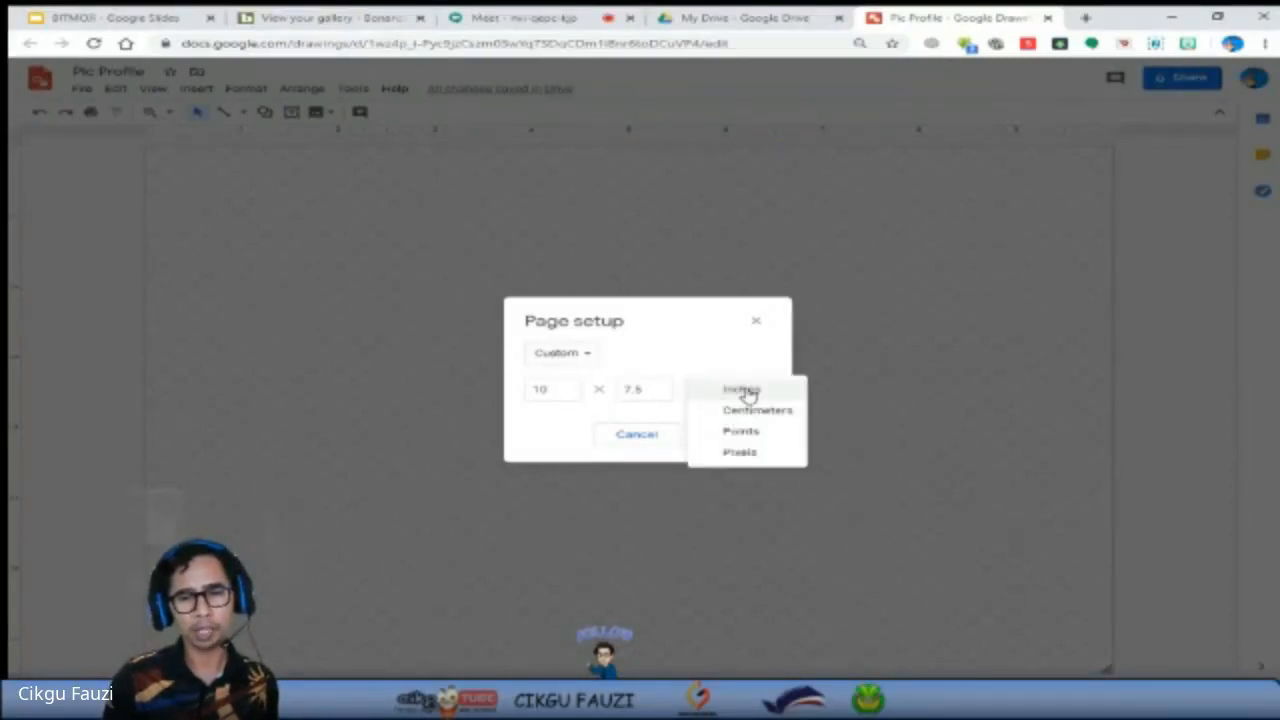
left_click(757, 376)
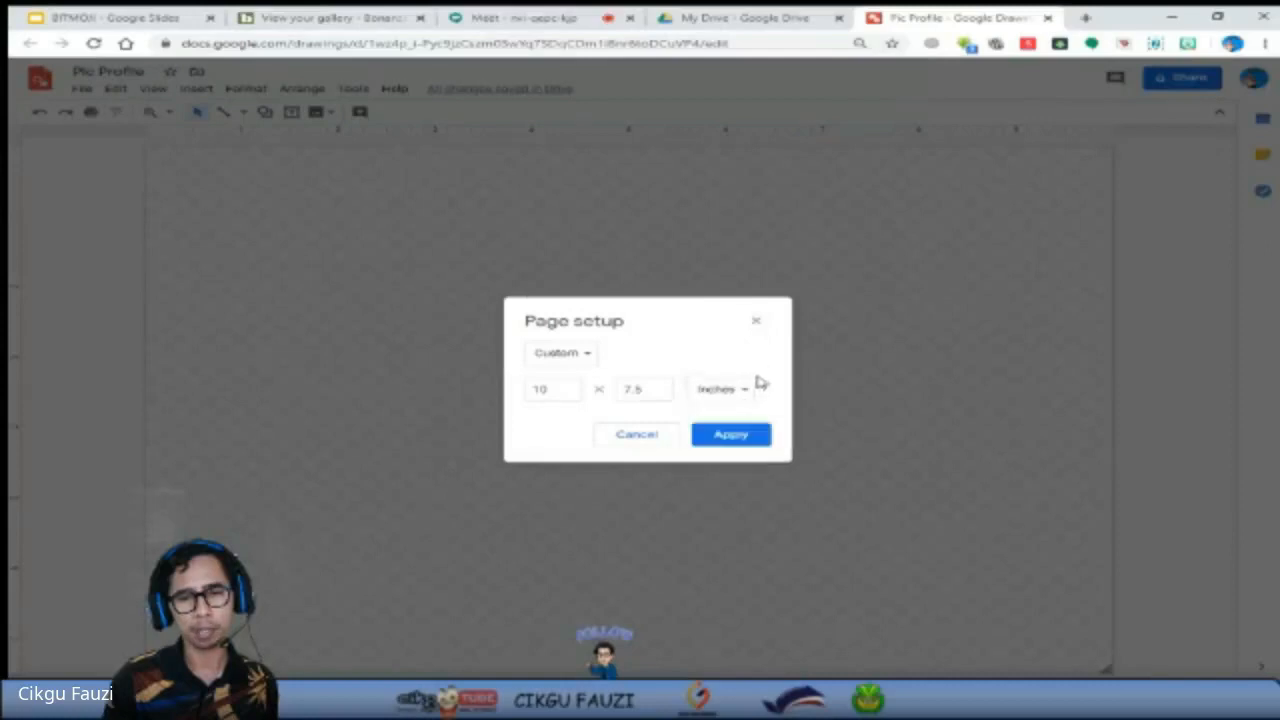
left_click(750, 395)
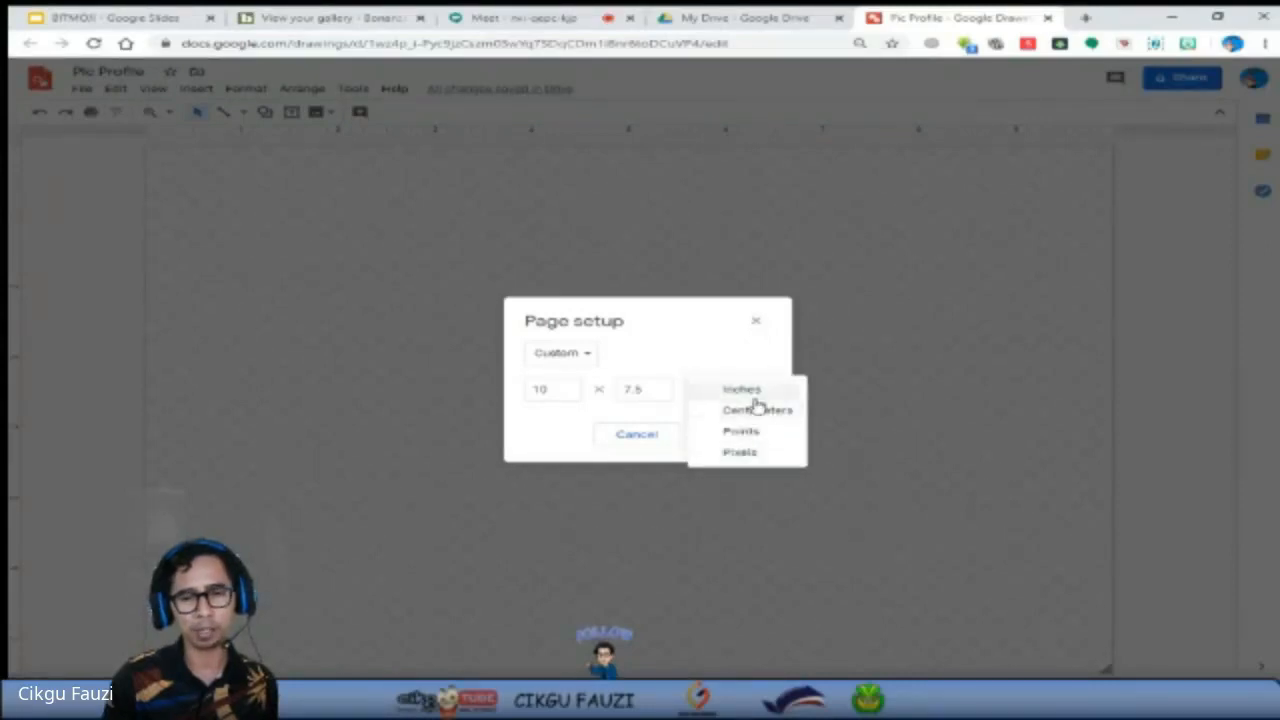
left_click(756, 452)
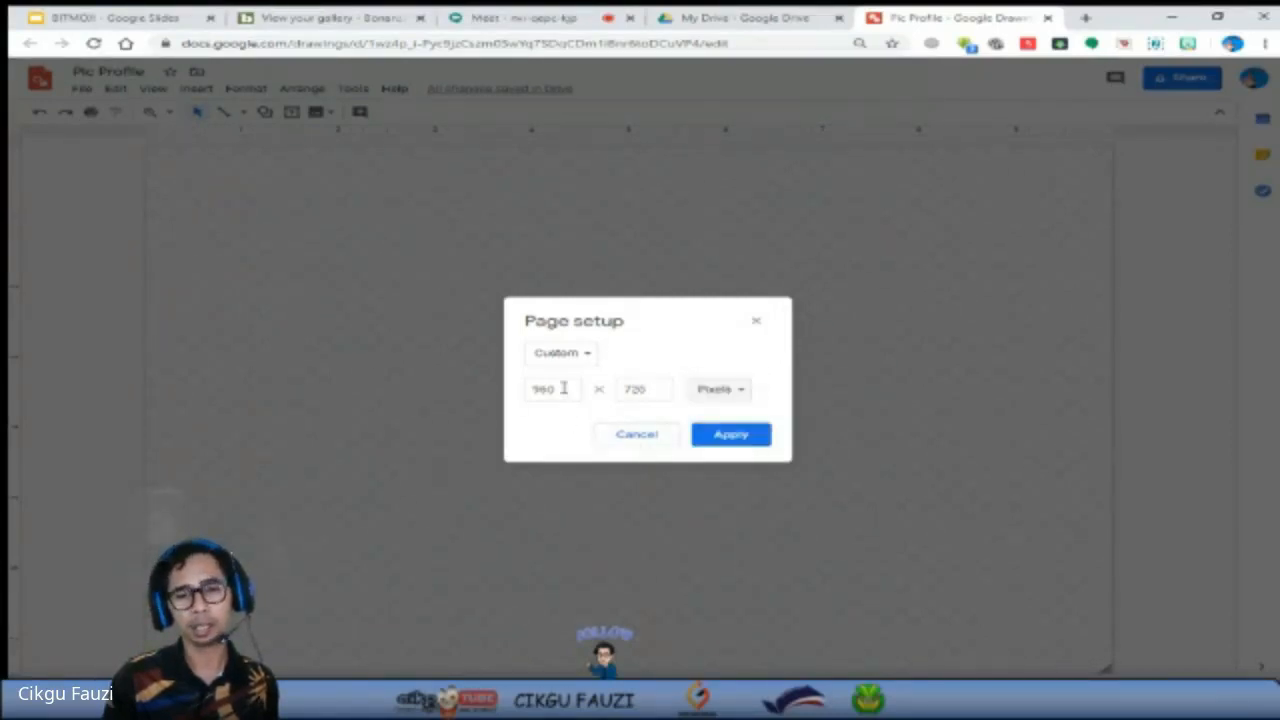
Set the custom page size to 800 x 800 pixels and apply it to the drawing.
left_click_drag(563, 388, 527, 390)
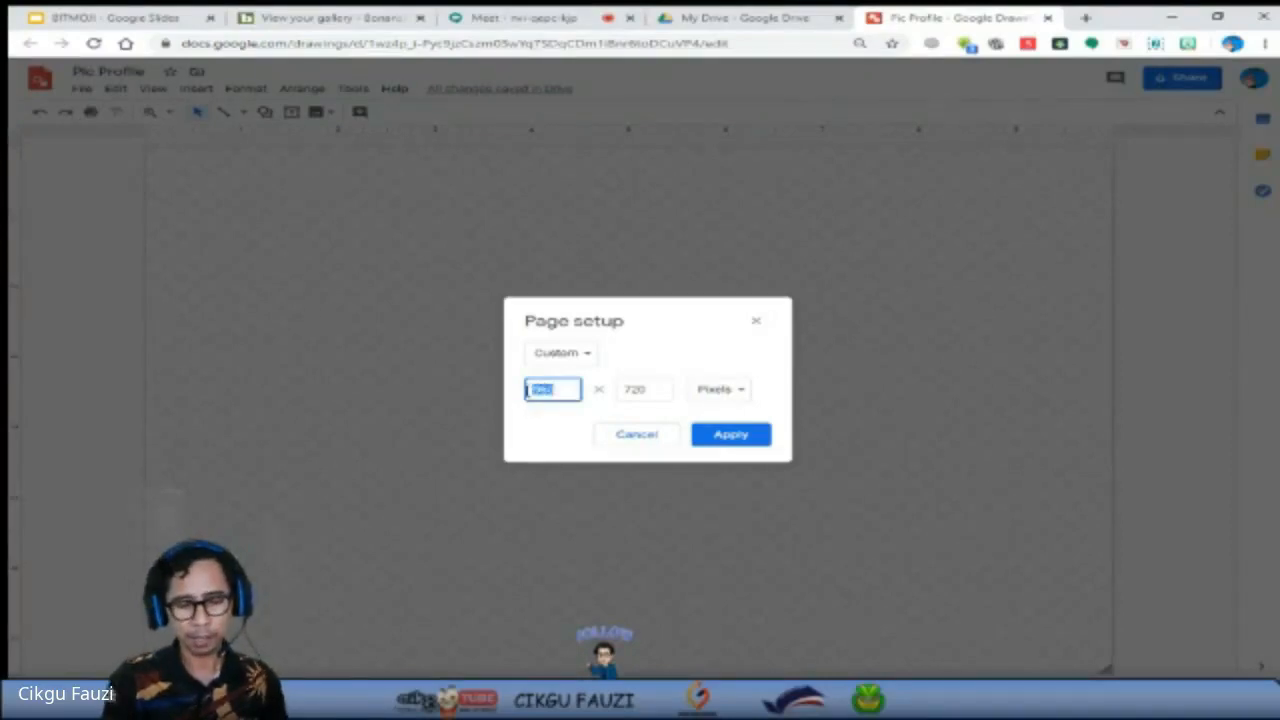
type("800")
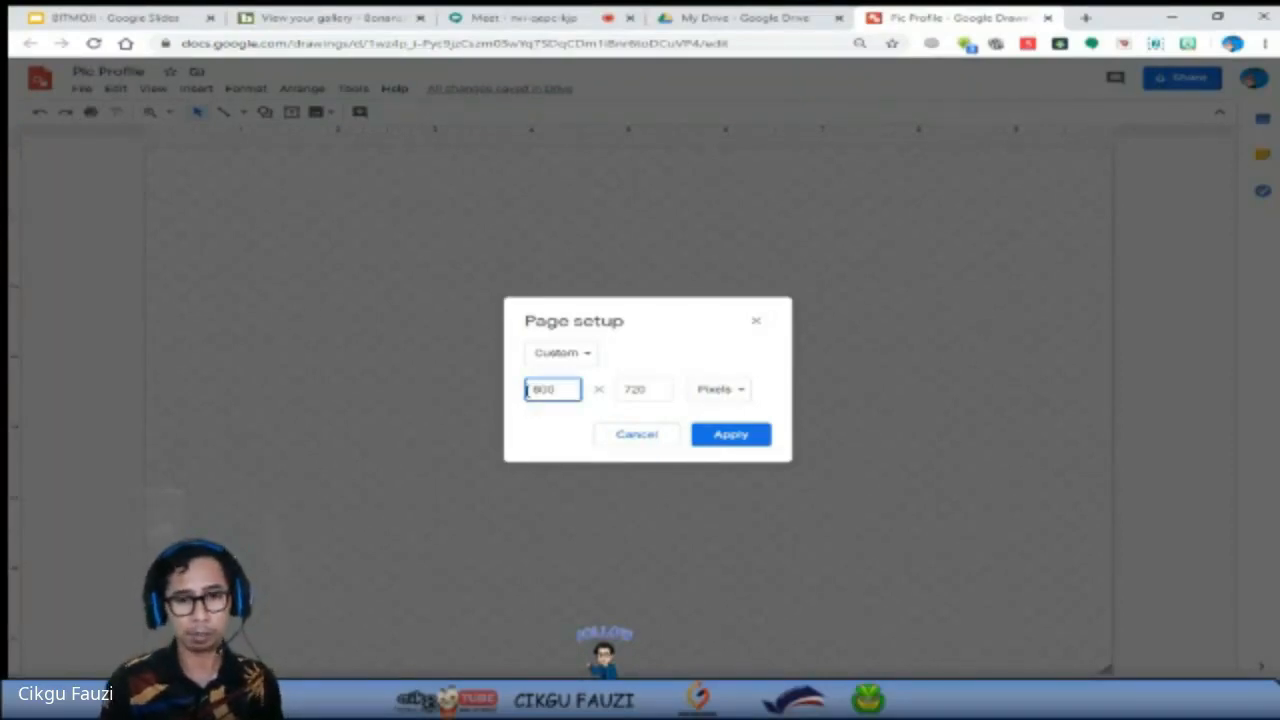
left_click_drag(650, 387, 620, 389)
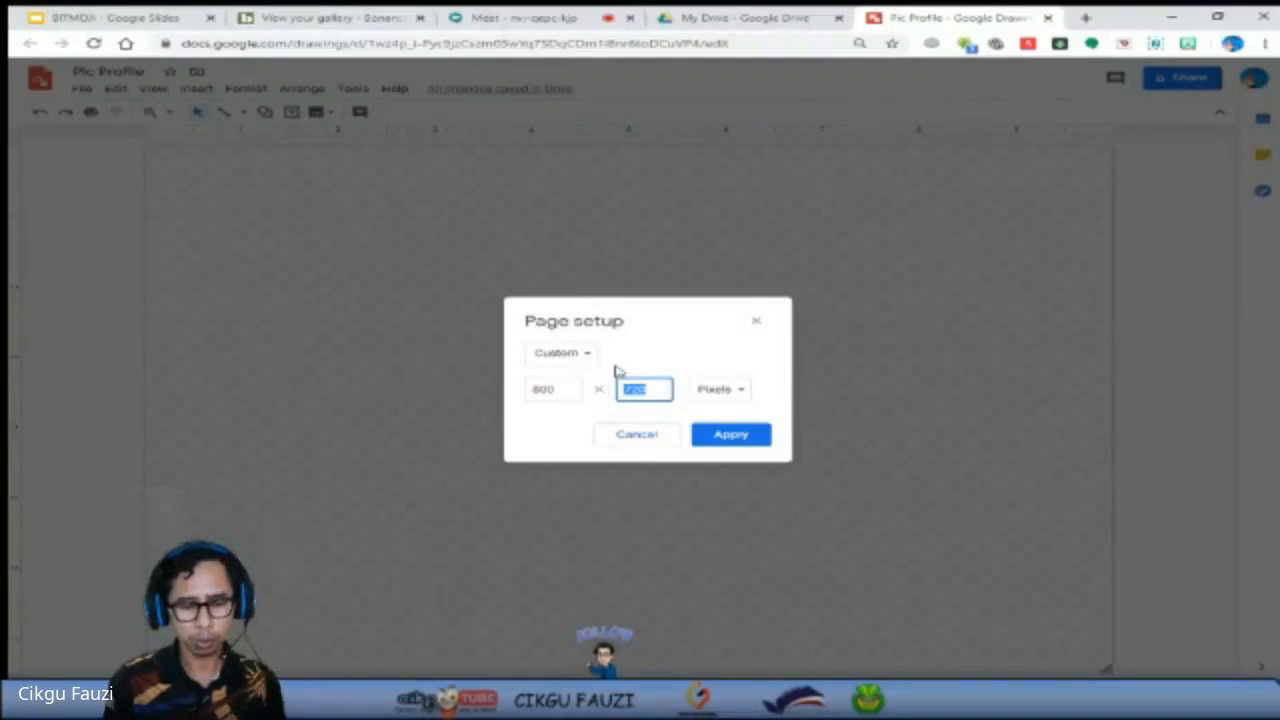
type("800")
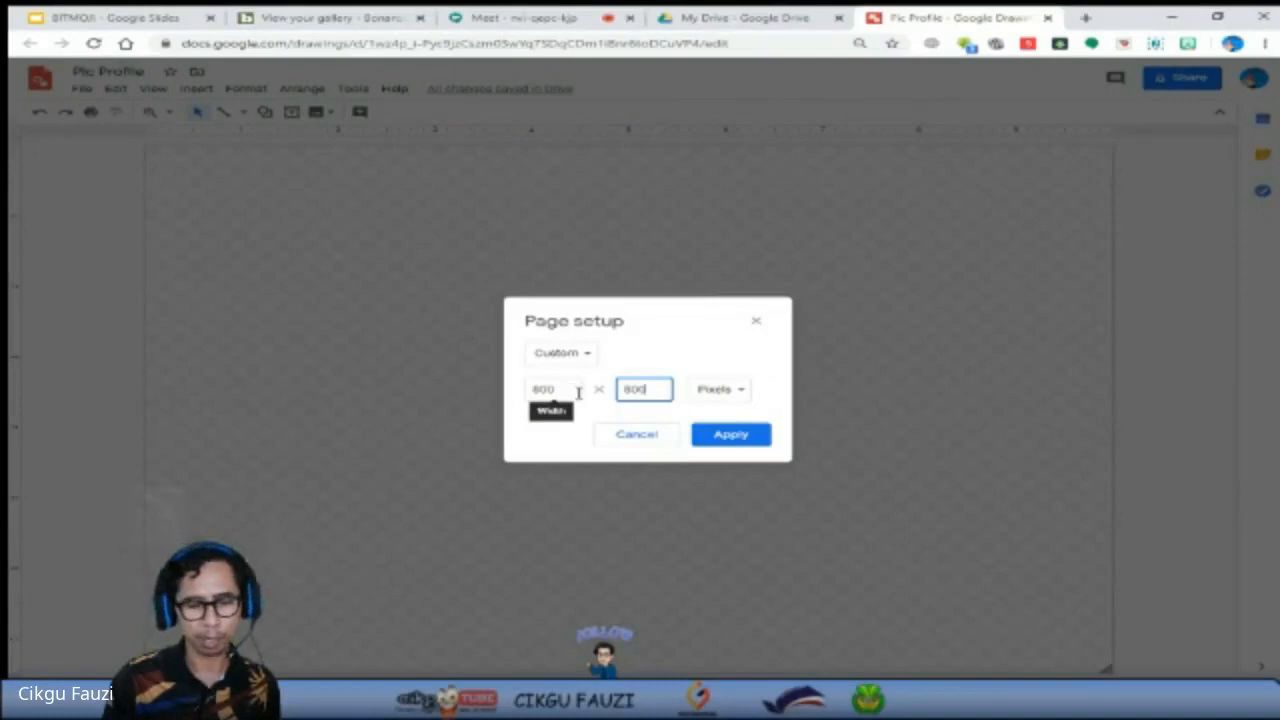
left_click(734, 441)
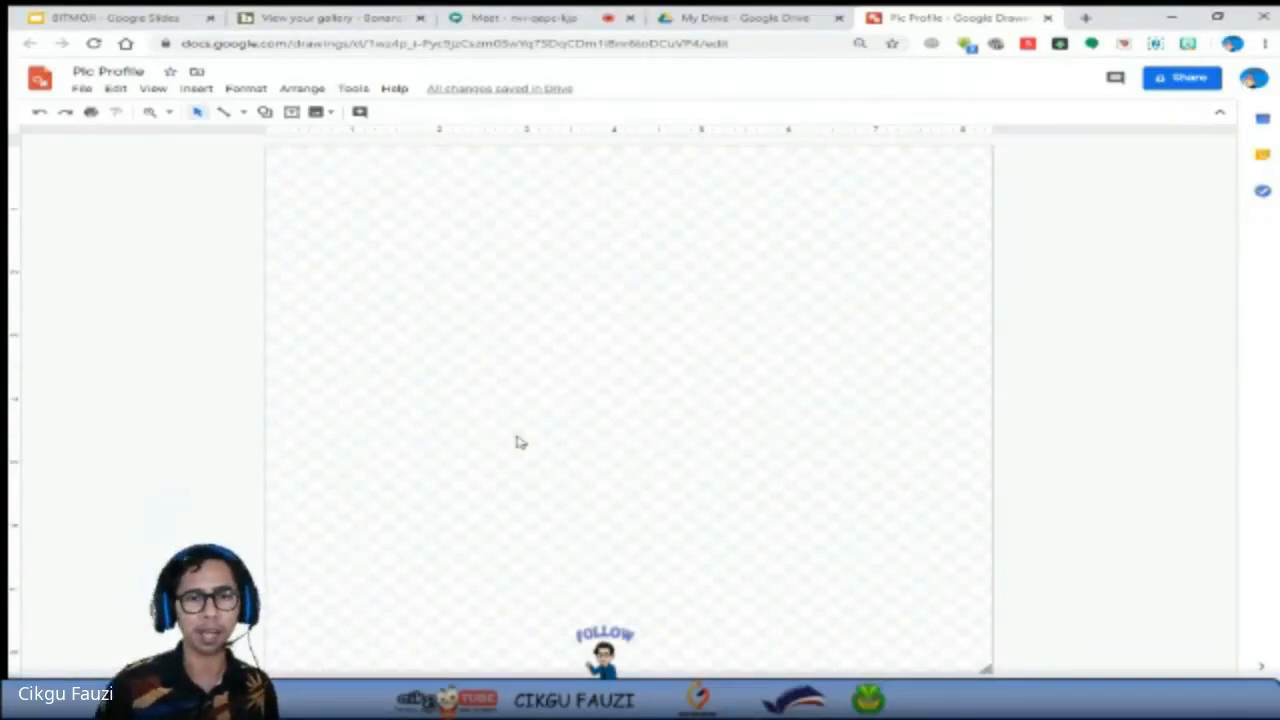
Set the drawing's background to a solid light cornflower blue.
right_click(544, 331)
right_click(540, 313)
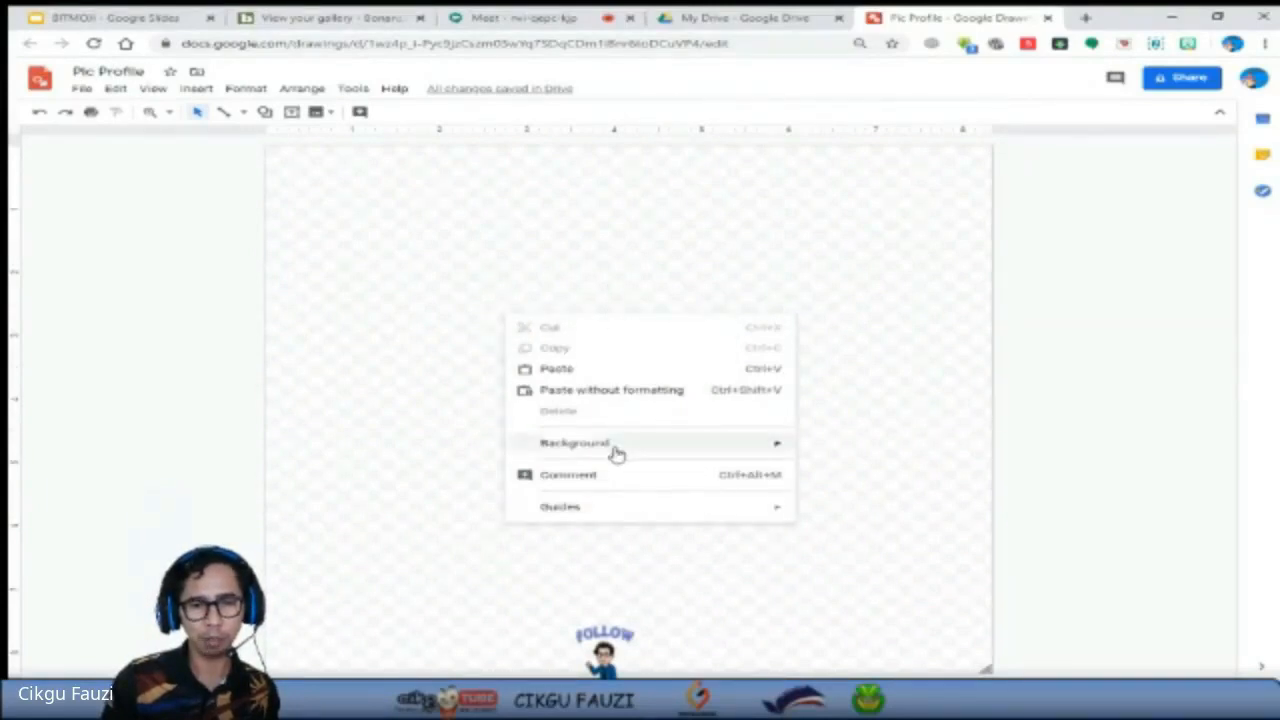
mouse_move(615, 453)
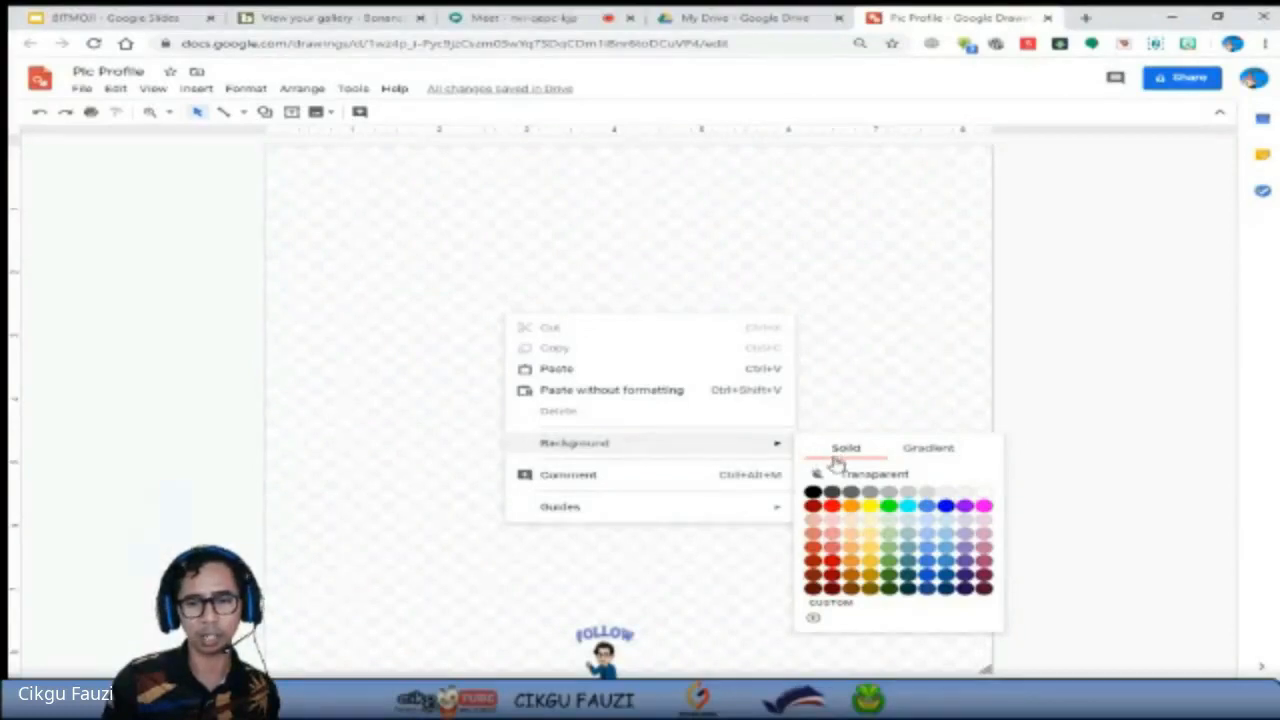
left_click(927, 547)
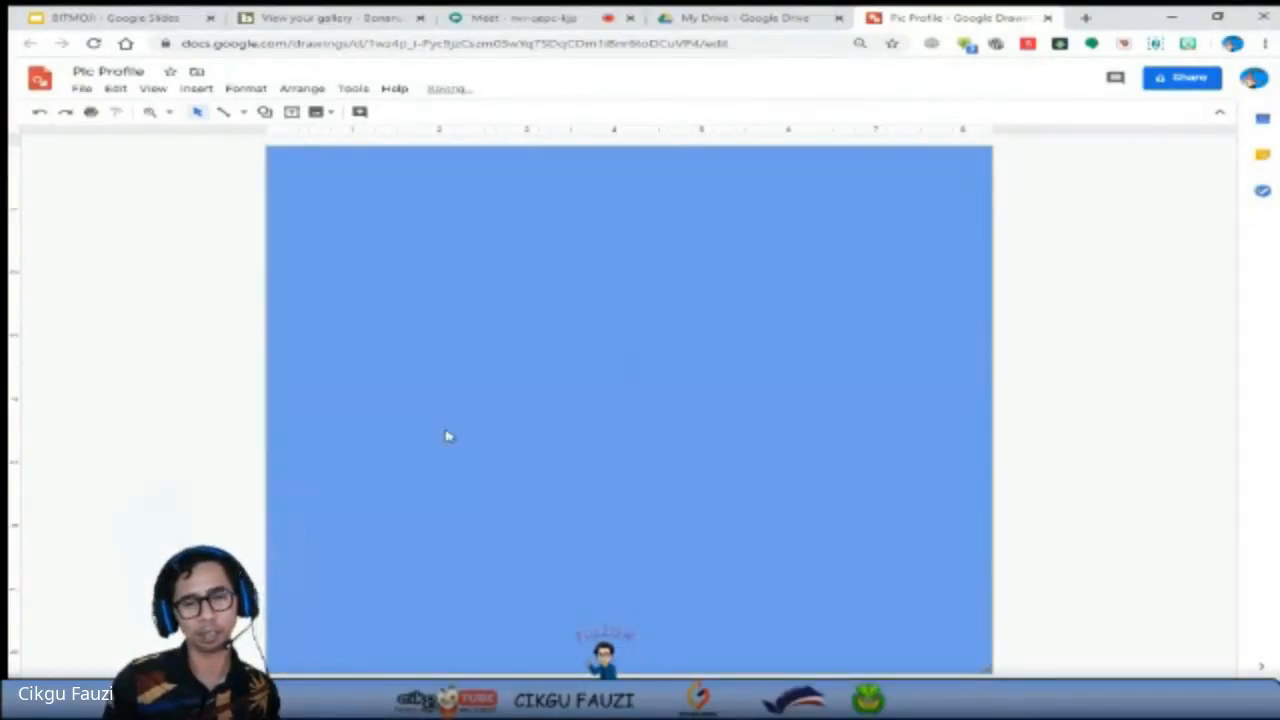
Change the drawing's background to a solid dusty pink, followed by solid white.
right_click(624, 411)
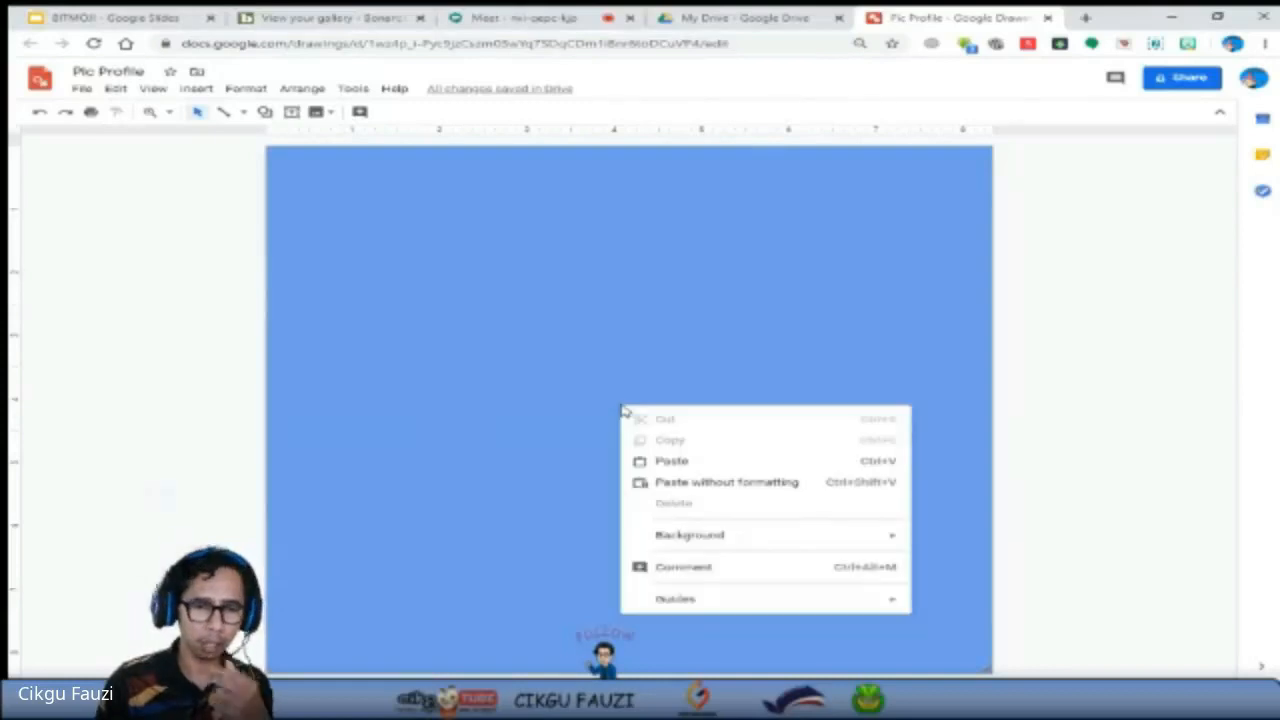
mouse_move(757, 540)
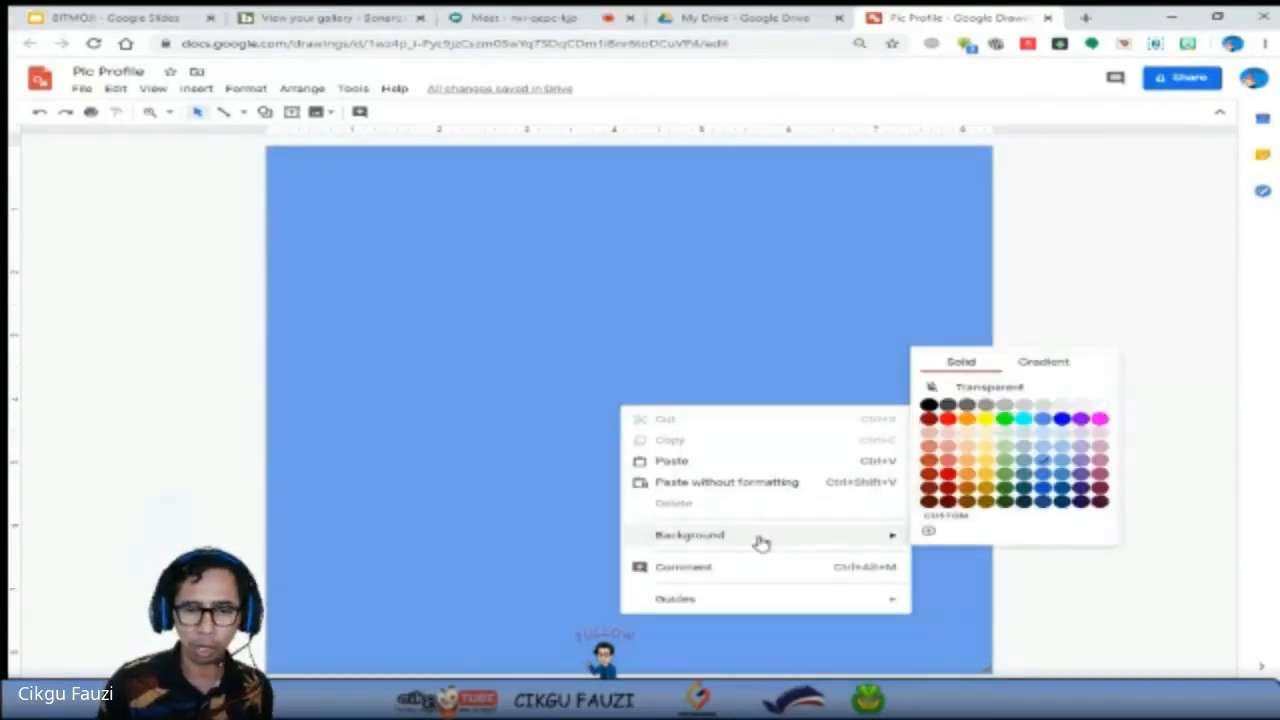
left_click(1101, 461)
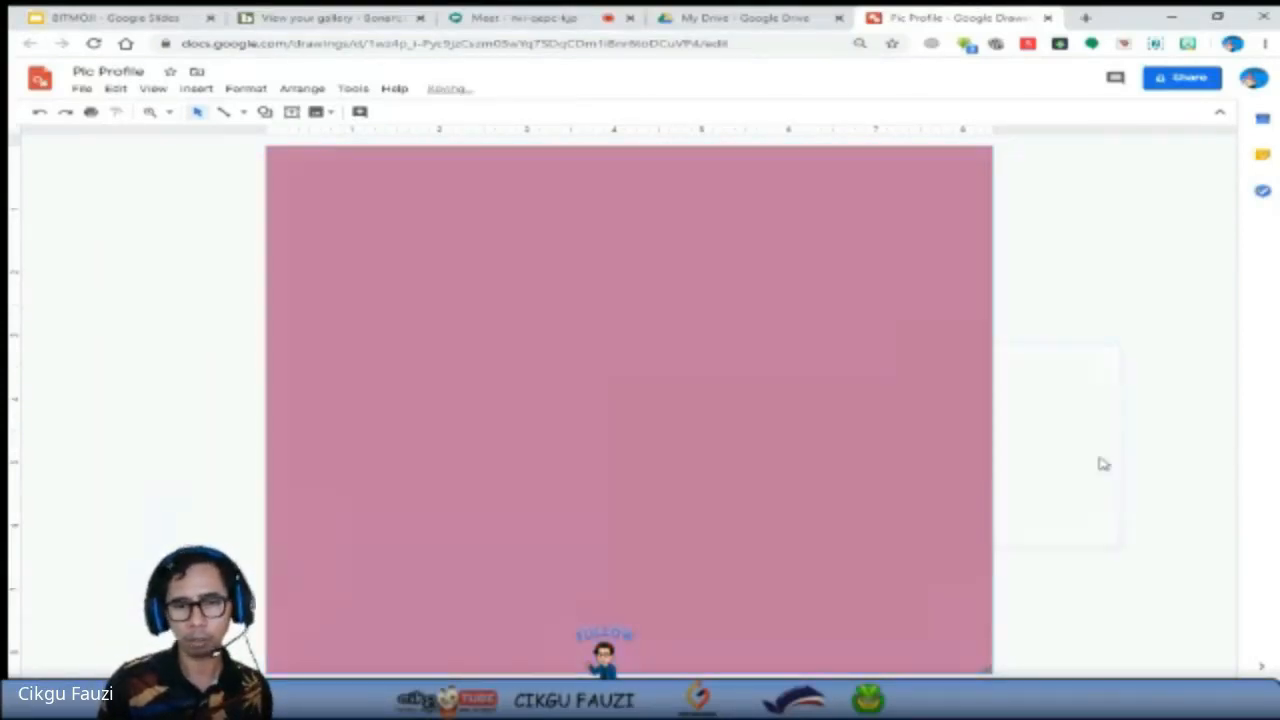
right_click(528, 330)
mouse_move(694, 453)
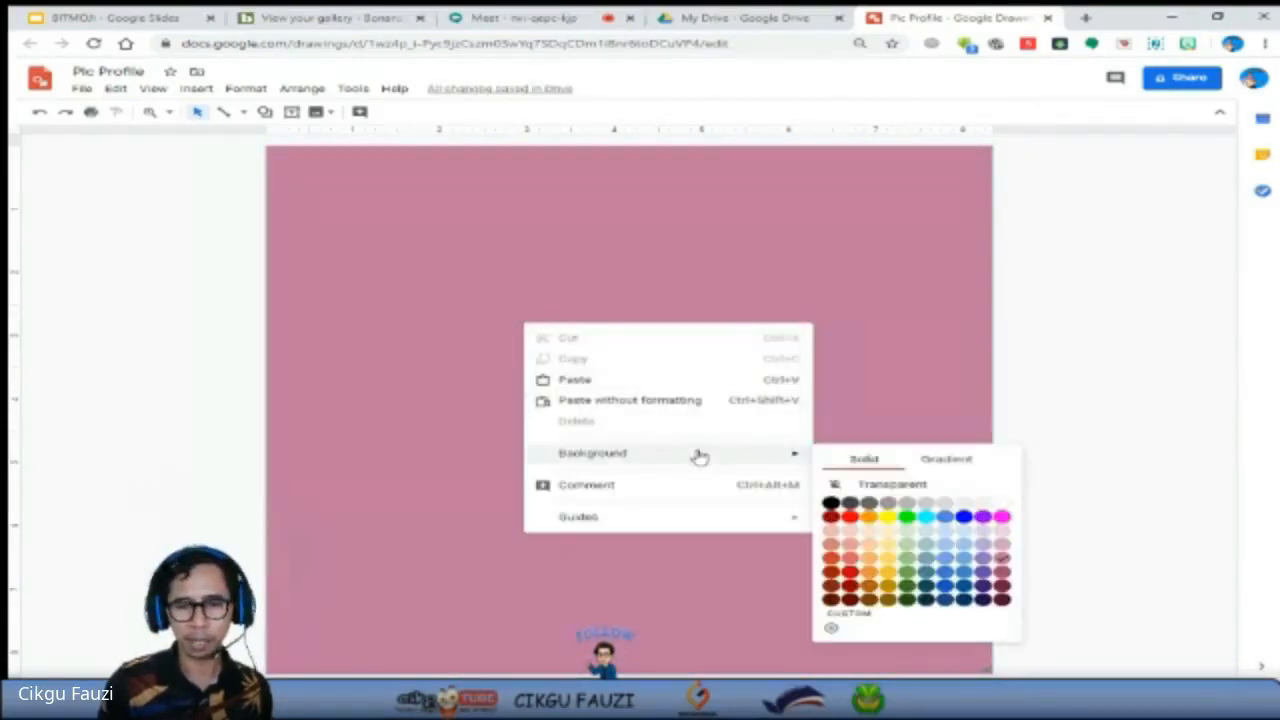
left_click(999, 503)
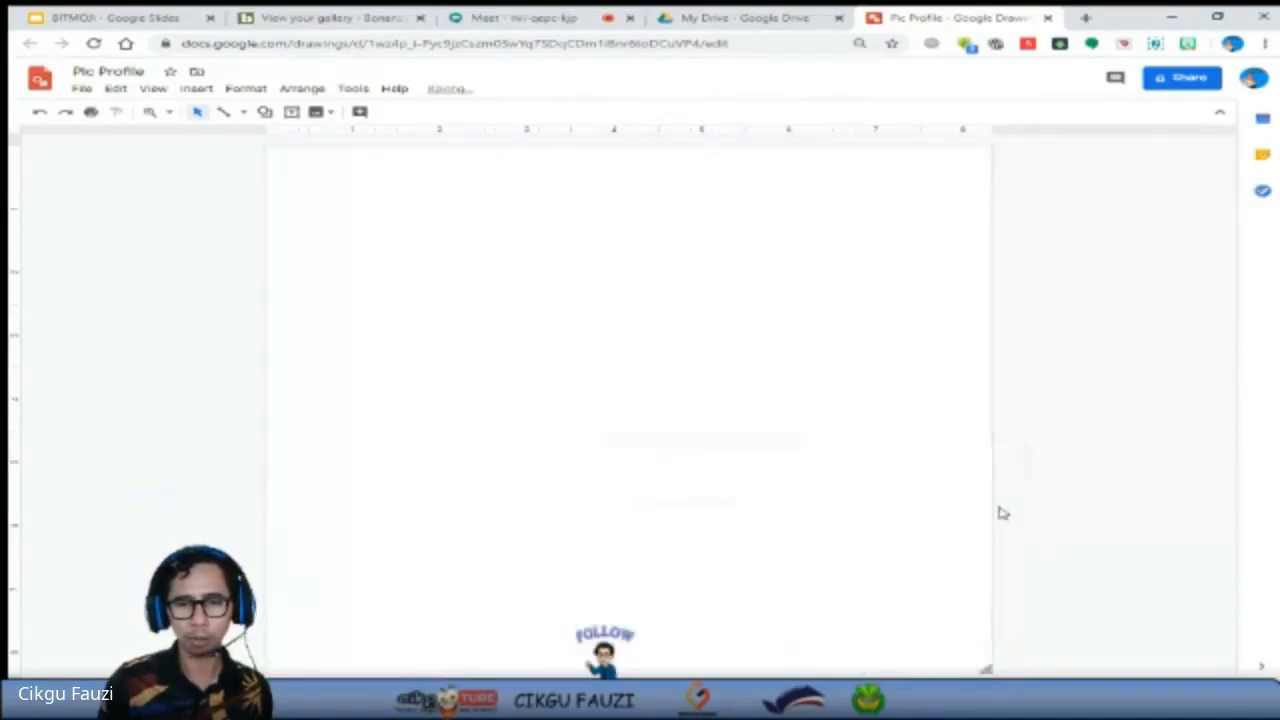
Apply the light yellow radial gradient preset to the drawing's background.
right_click(590, 375)
mouse_move(806, 505)
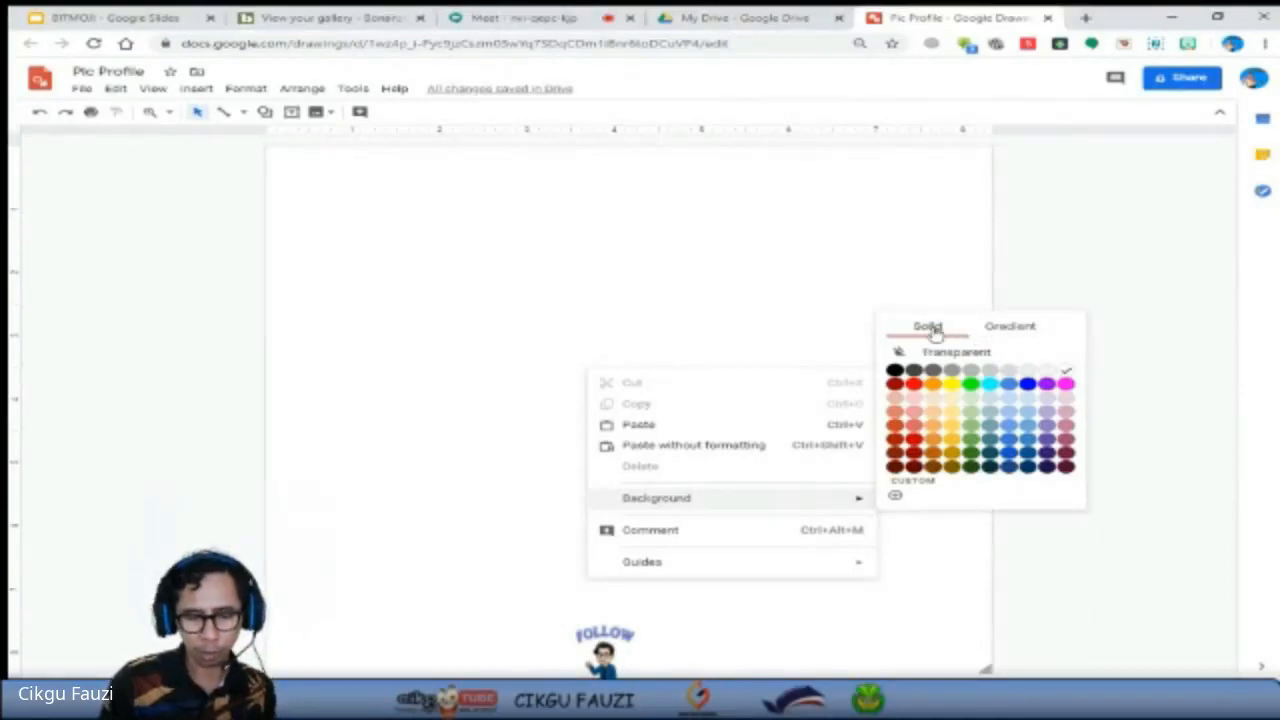
left_click(1015, 334)
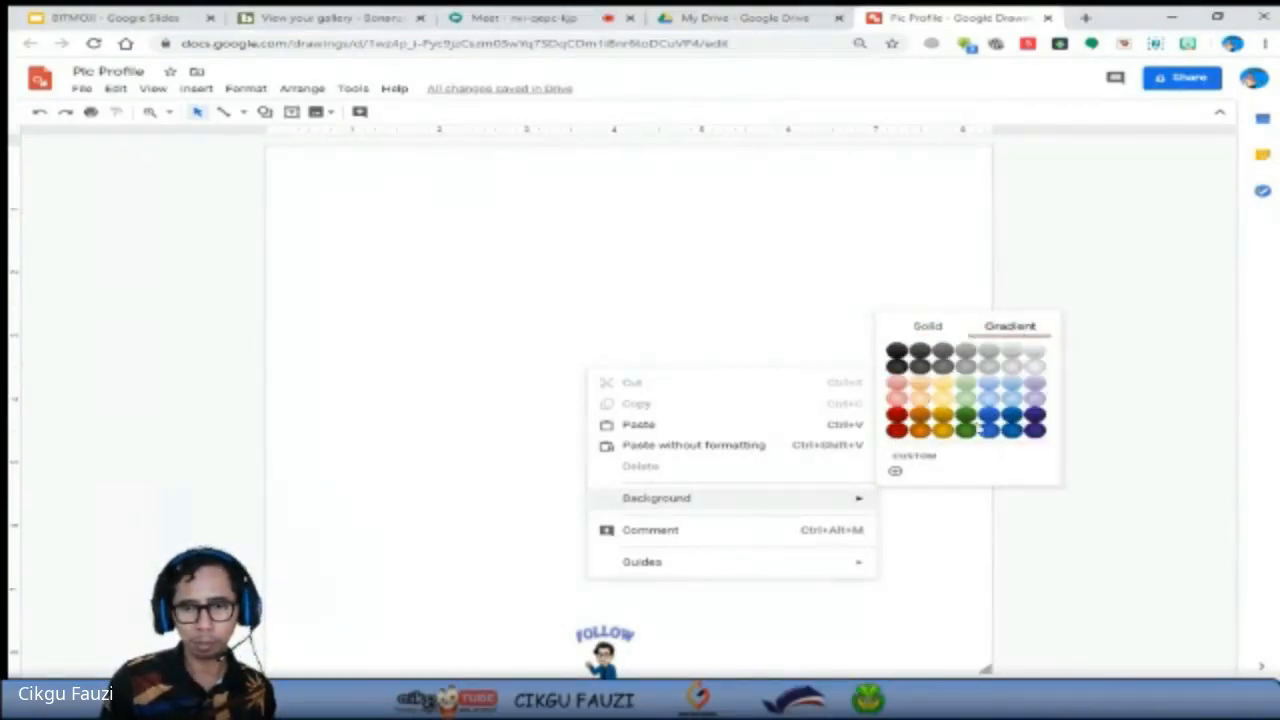
left_click(942, 400)
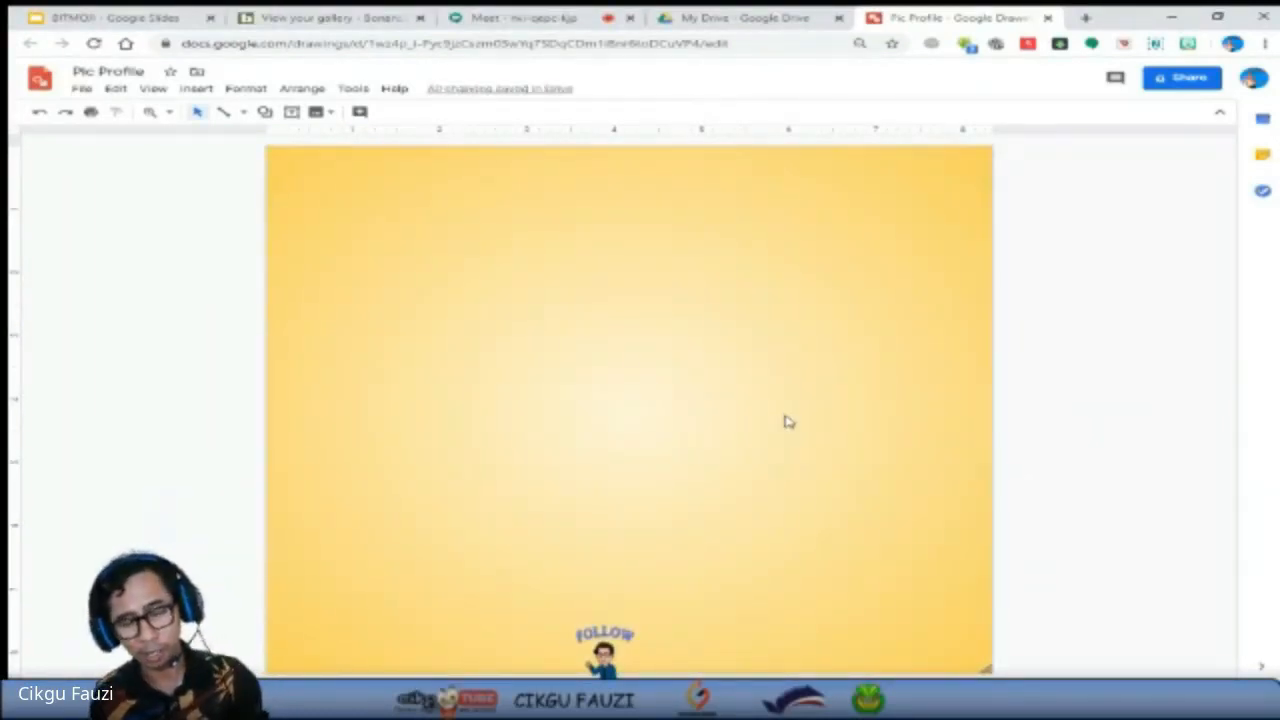
Apply the dark blue radial gradient preset to the drawing's background.
right_click(627, 339)
mouse_move(775, 469)
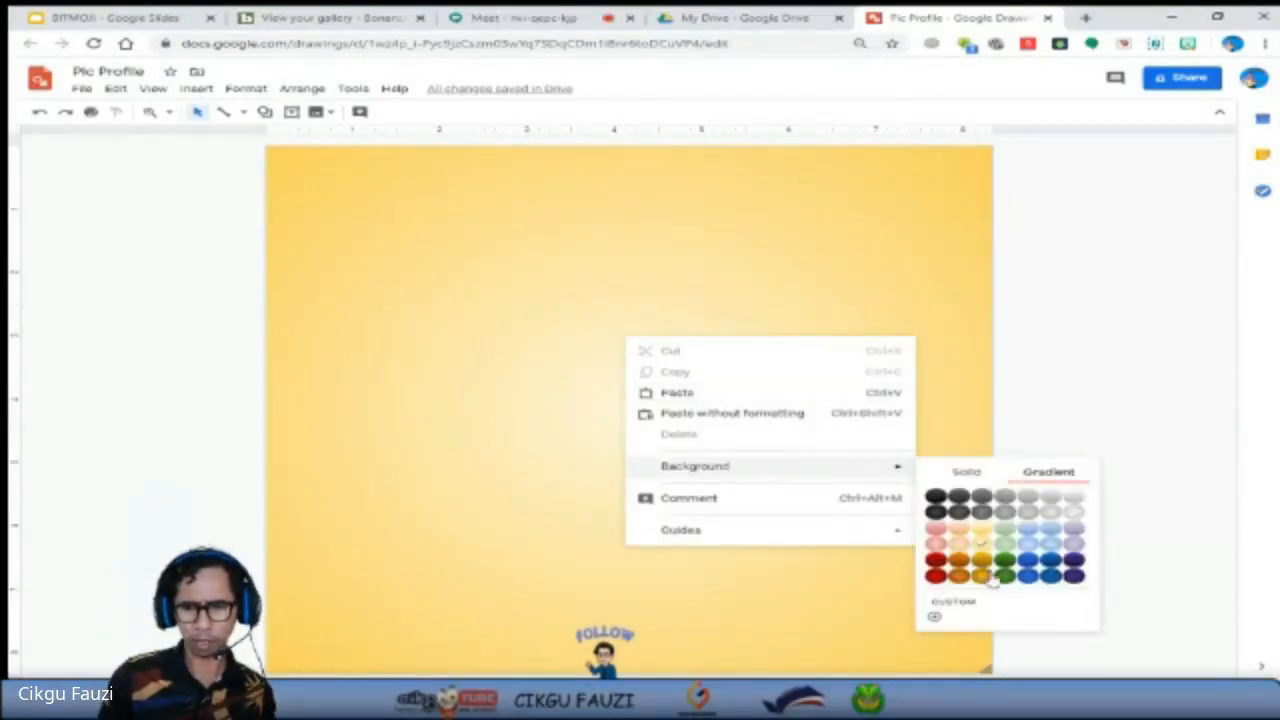
left_click(1030, 578)
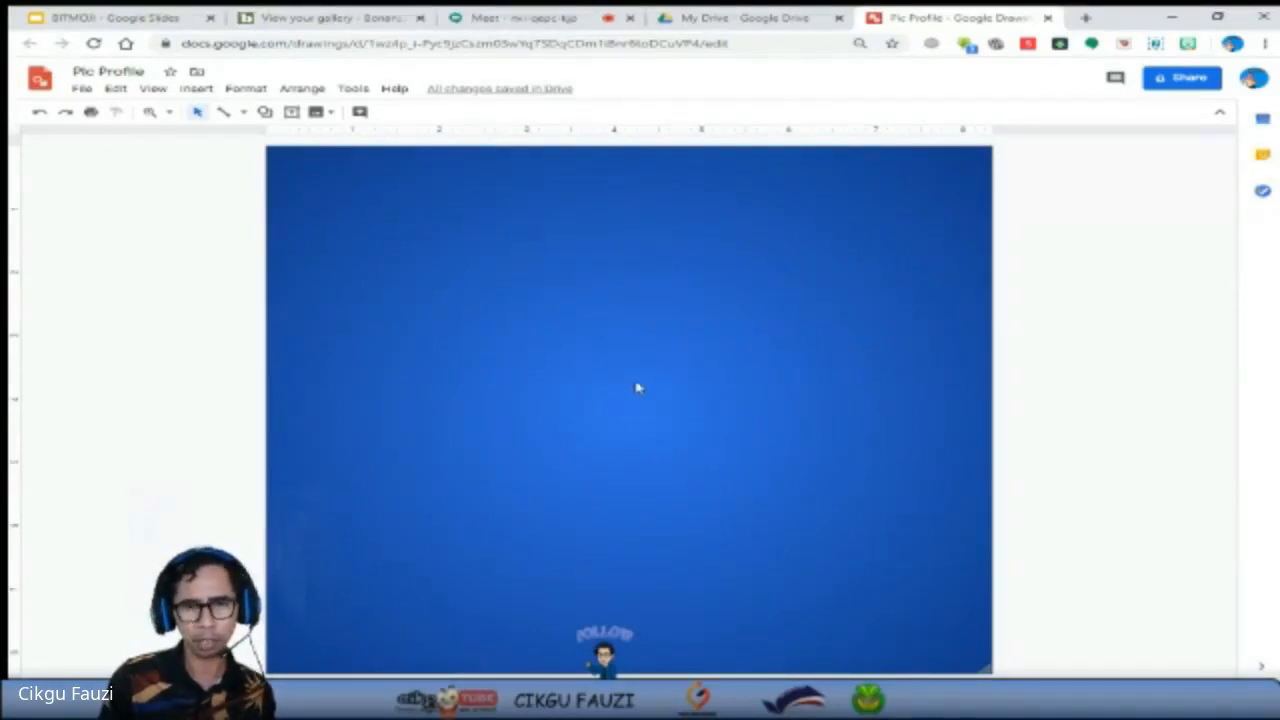
Start a custom gradient for the background and set its type to Linear.
right_click(670, 320)
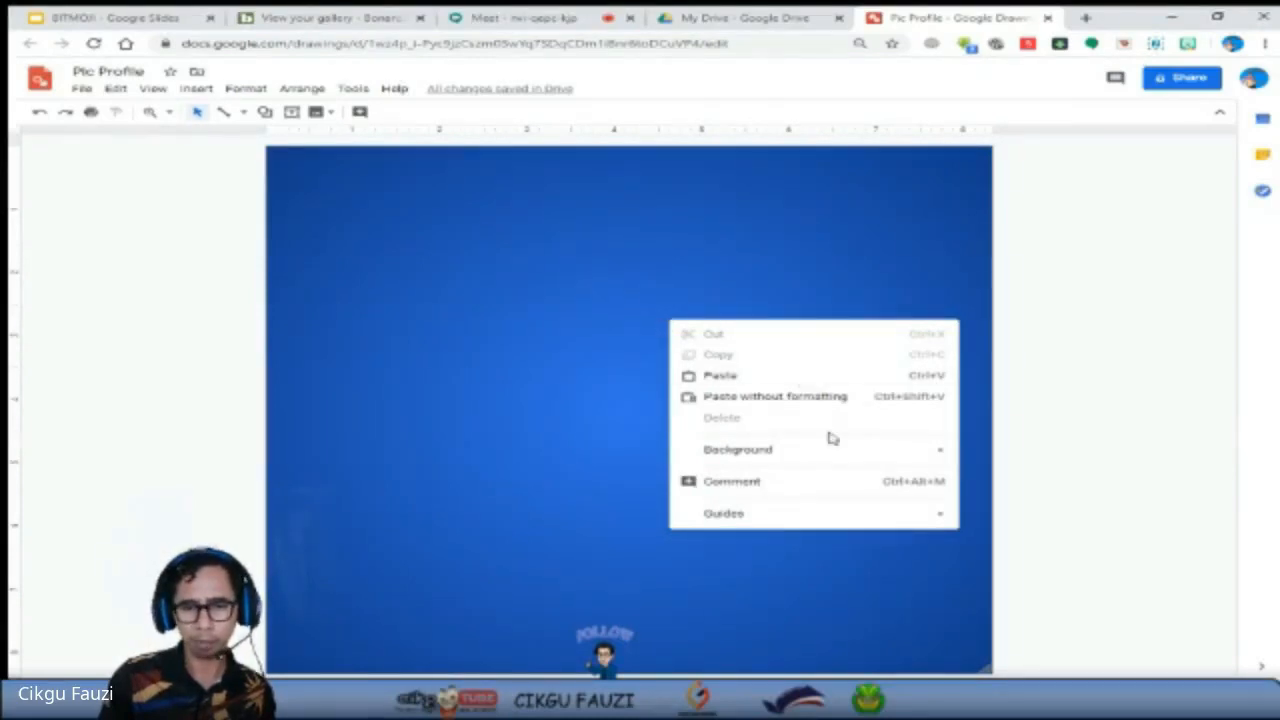
mouse_move(826, 456)
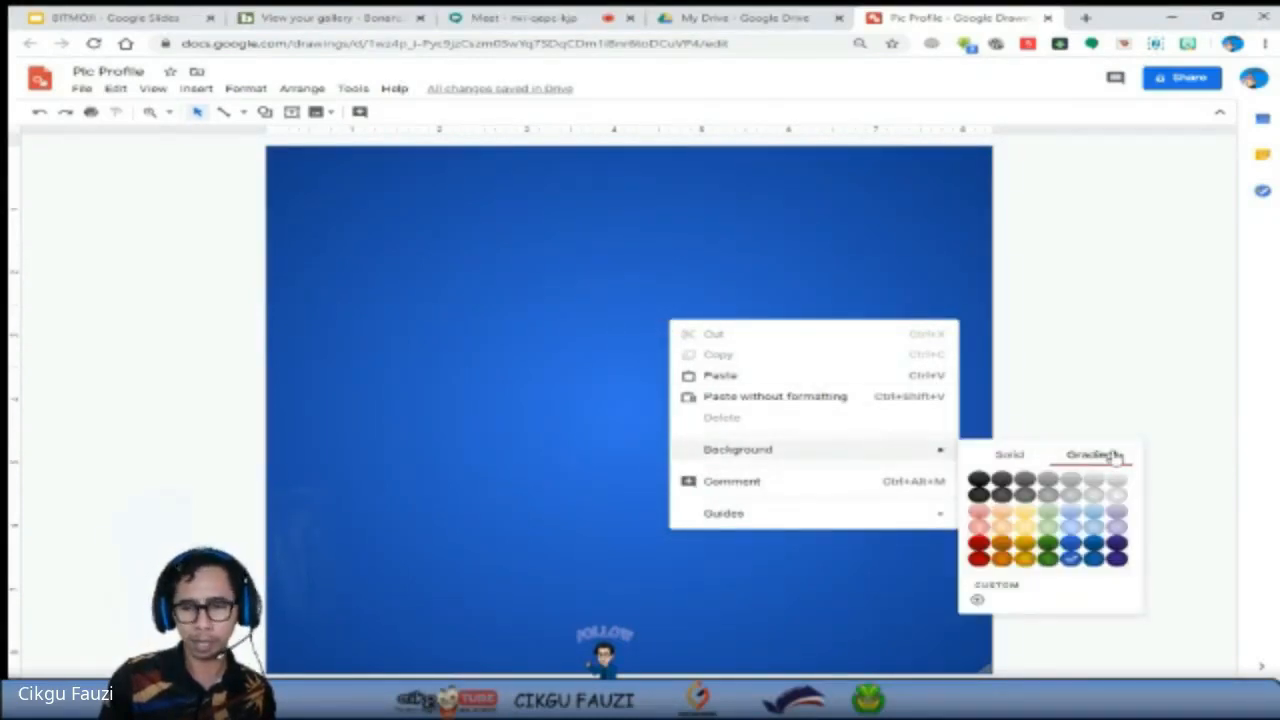
left_click(1014, 592)
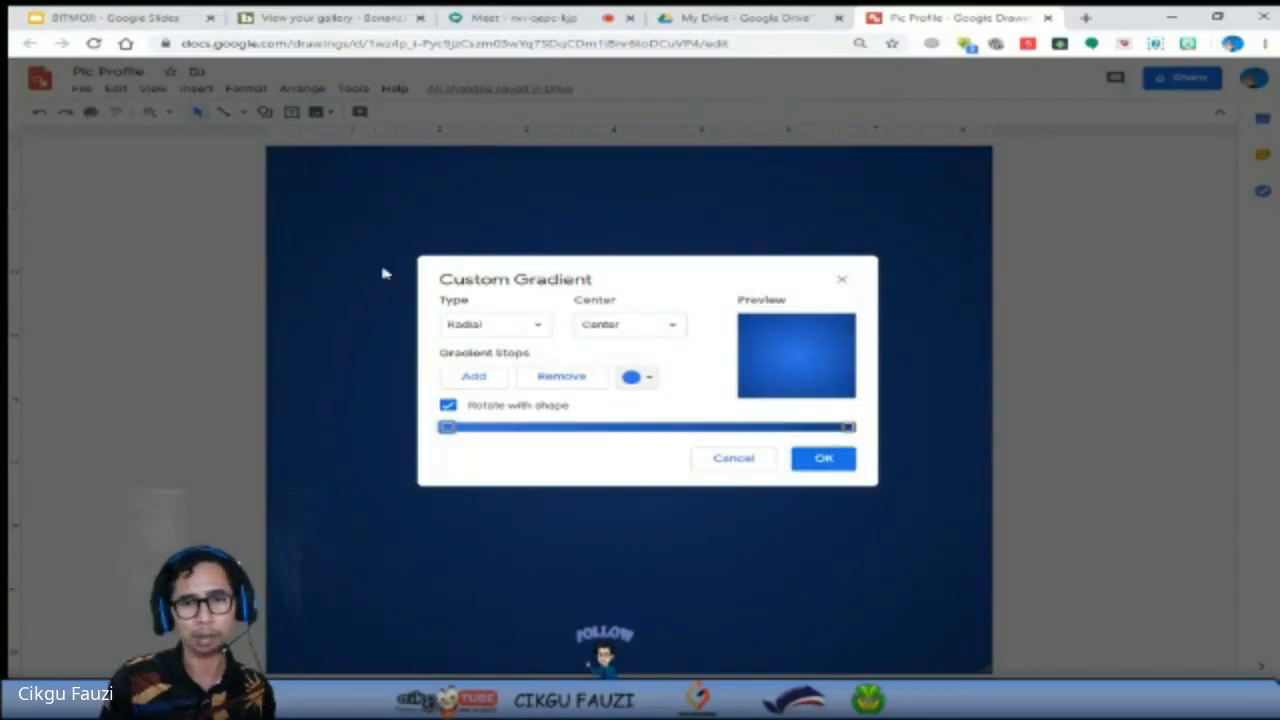
left_click(540, 328)
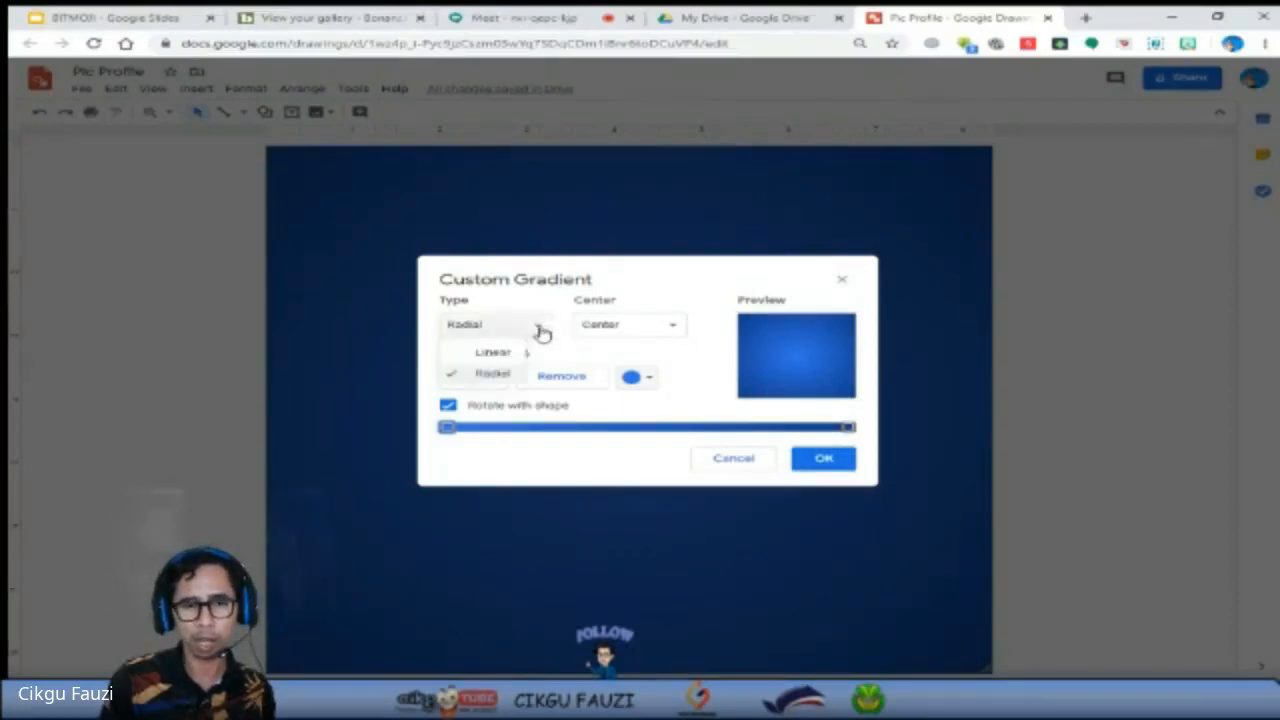
left_click(495, 354)
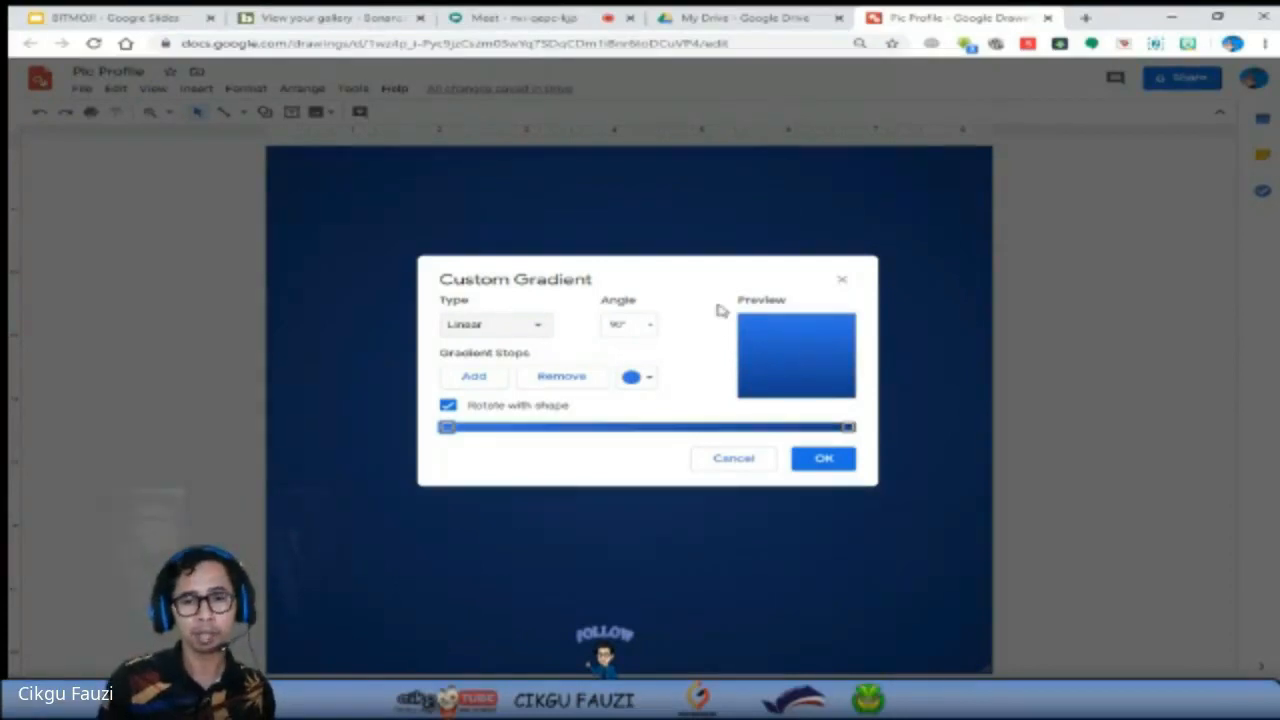
Try a 180° angle for the linear gradient, set it back to 90° and apply the gradient to the background.
left_click(650, 330)
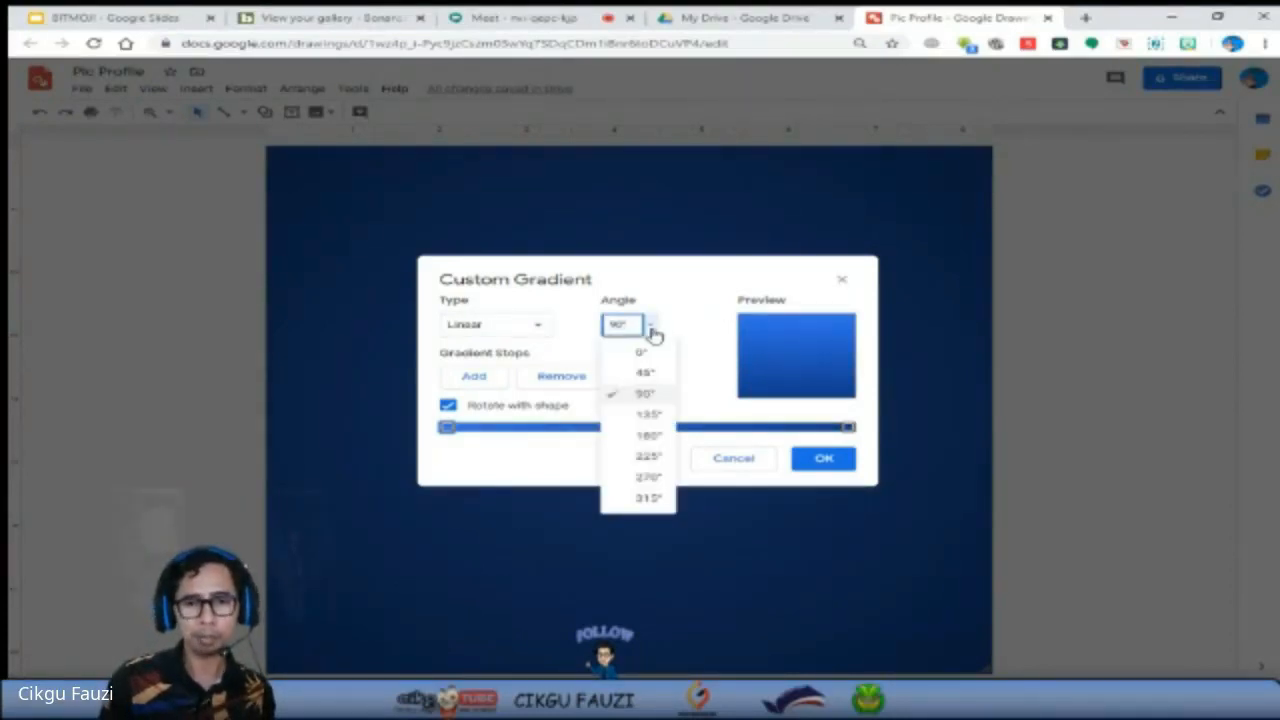
left_click(647, 414)
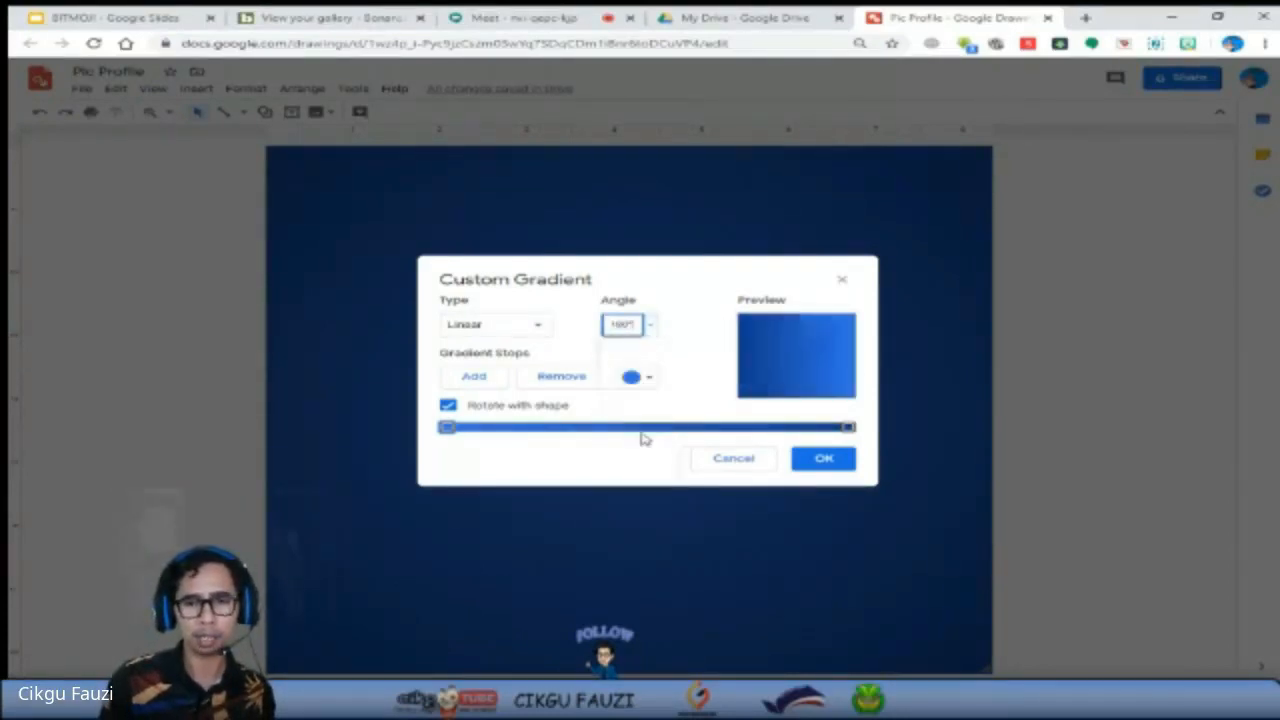
left_click(648, 336)
left_click(638, 394)
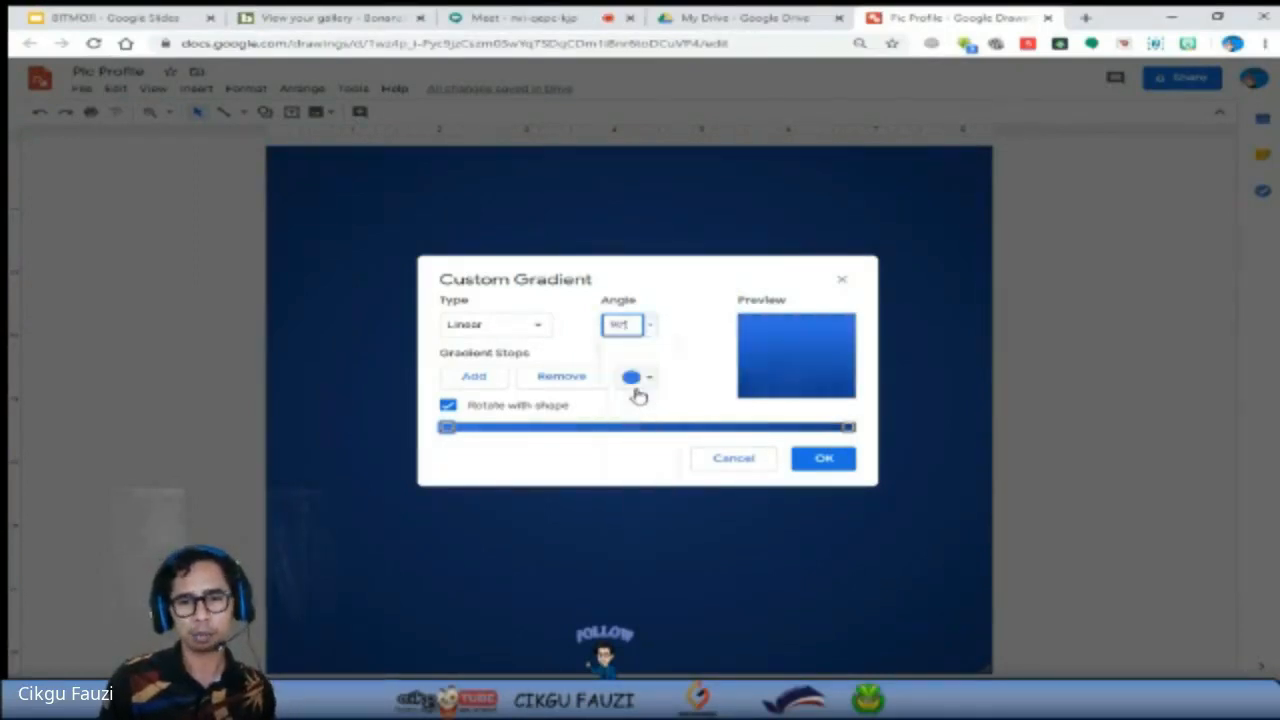
left_click(648, 336)
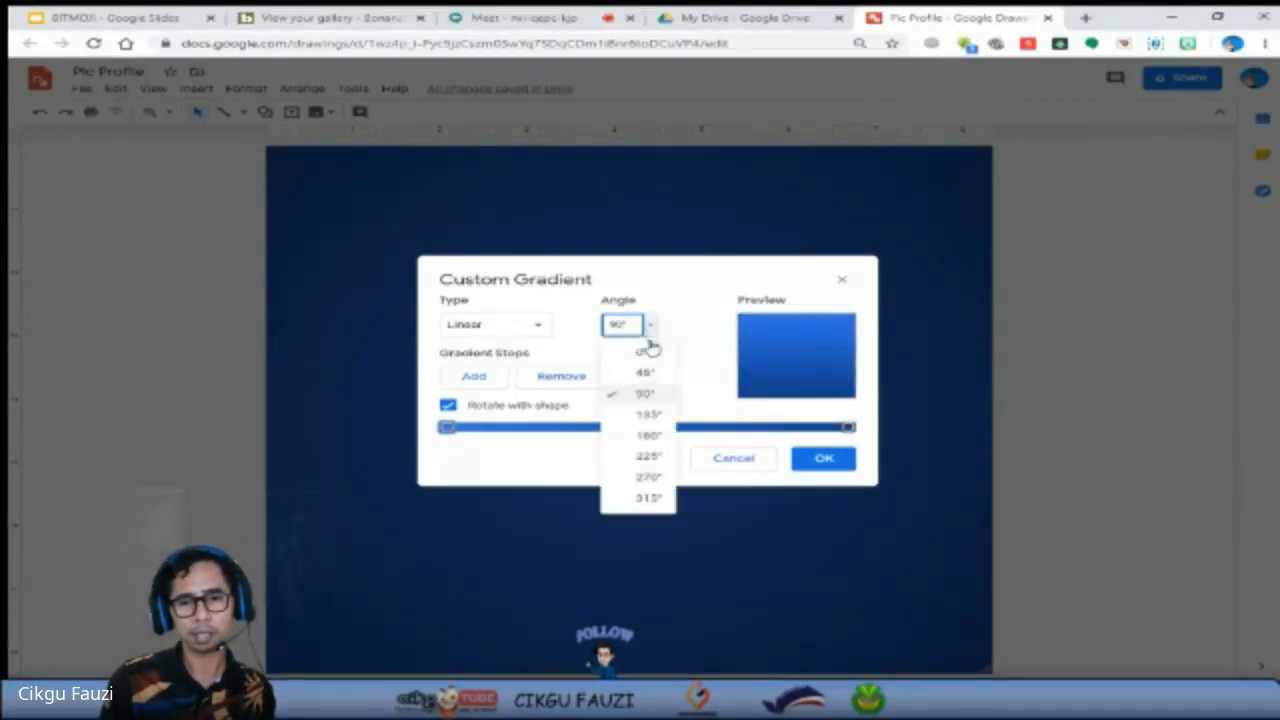
left_click(645, 396)
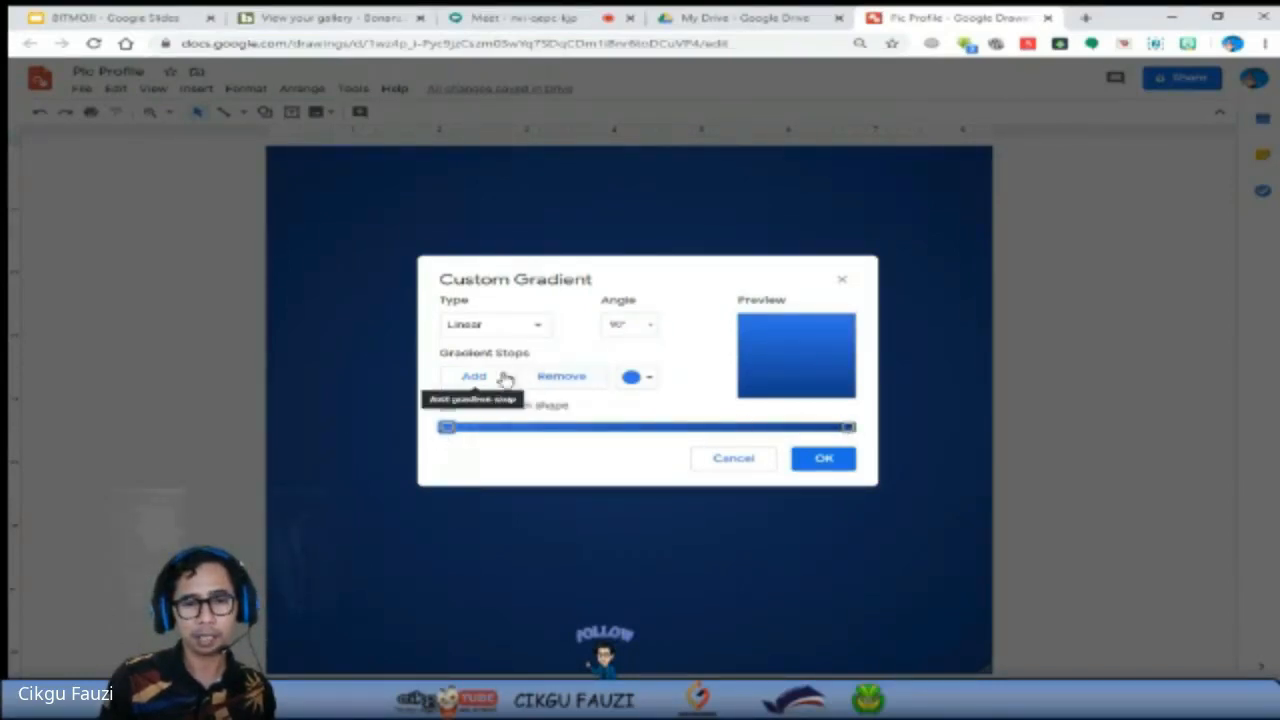
left_click(832, 466)
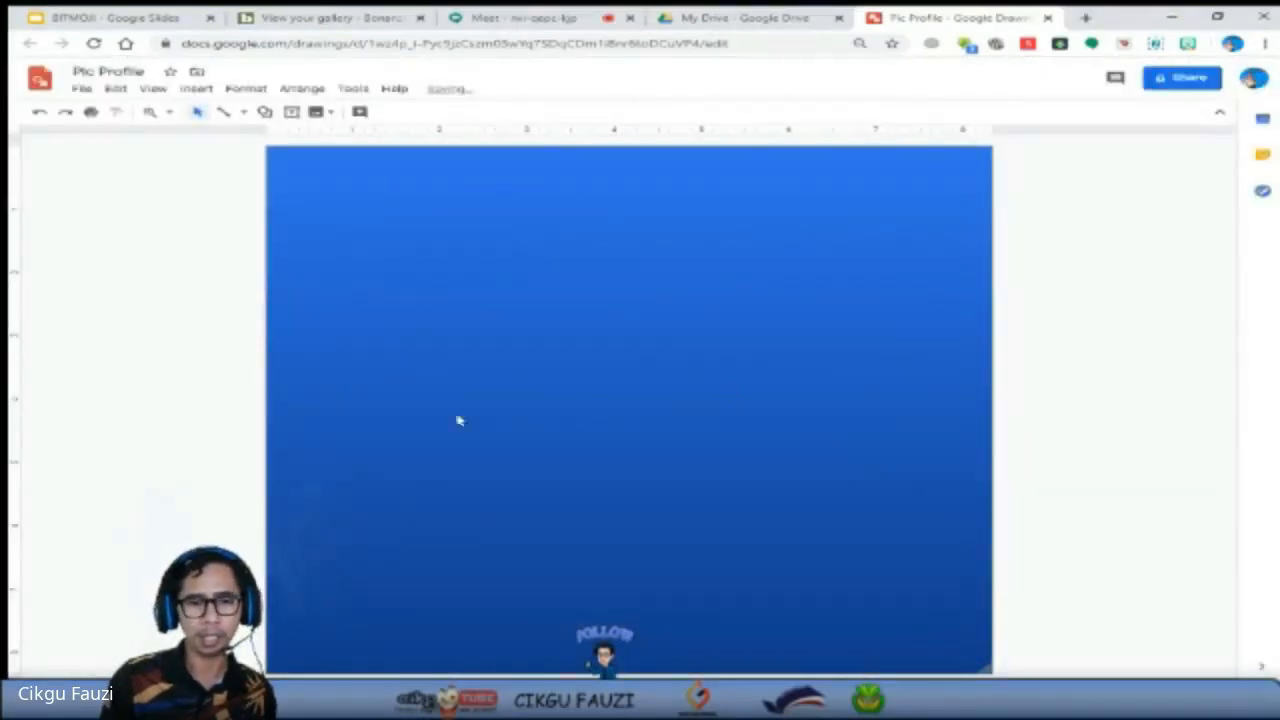
Reopen the background's custom gradient, add two gradient stops and move the middle one to about 30% along the gradient bar.
right_click(653, 380)
mouse_move(773, 502)
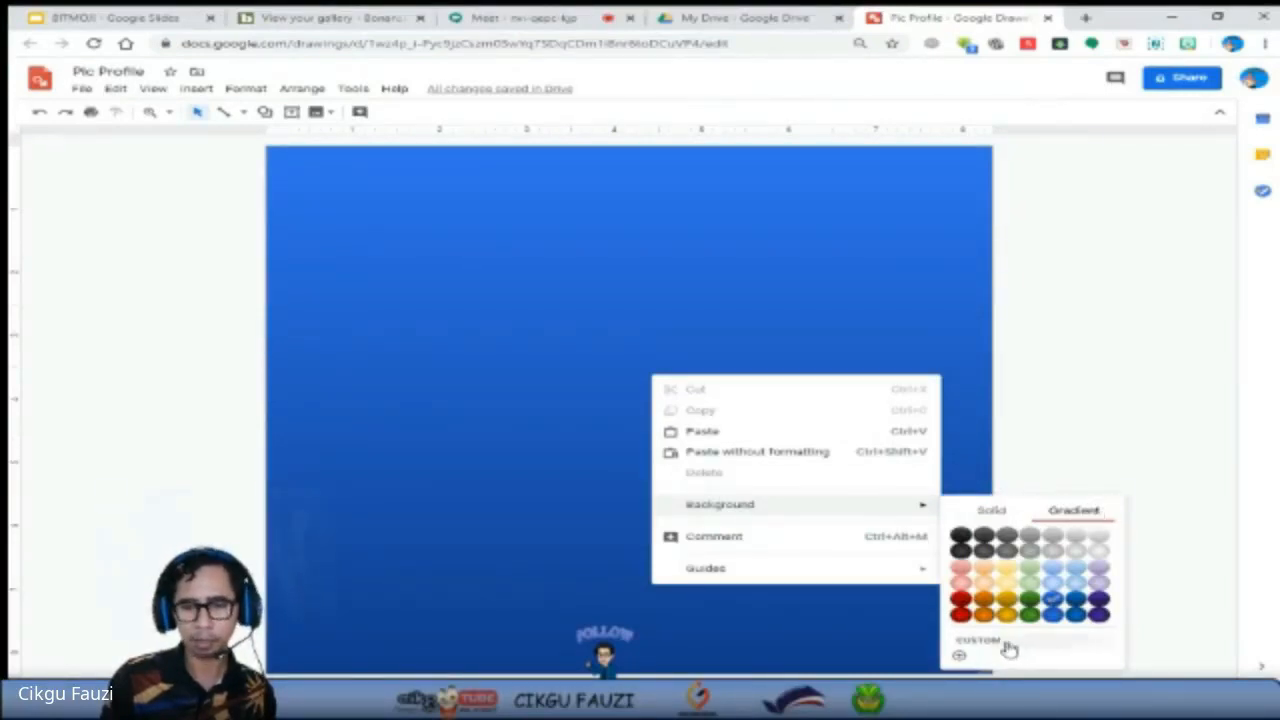
left_click(959, 654)
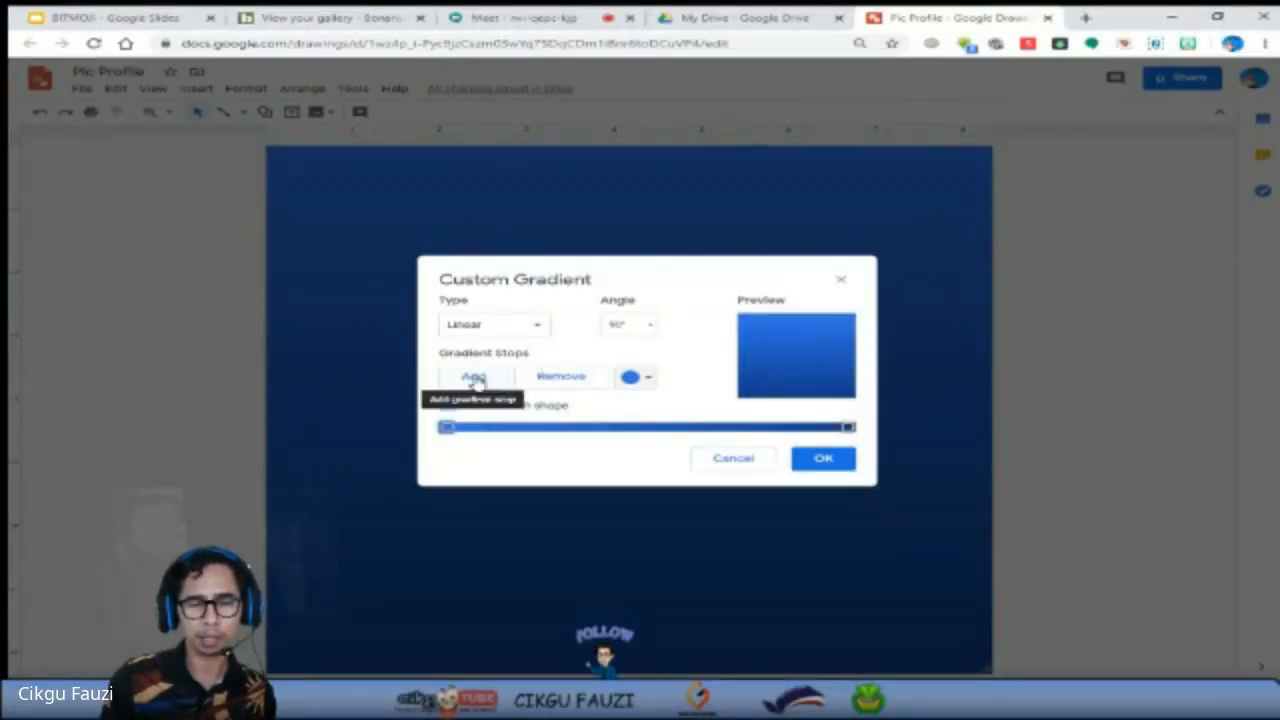
left_click(476, 380)
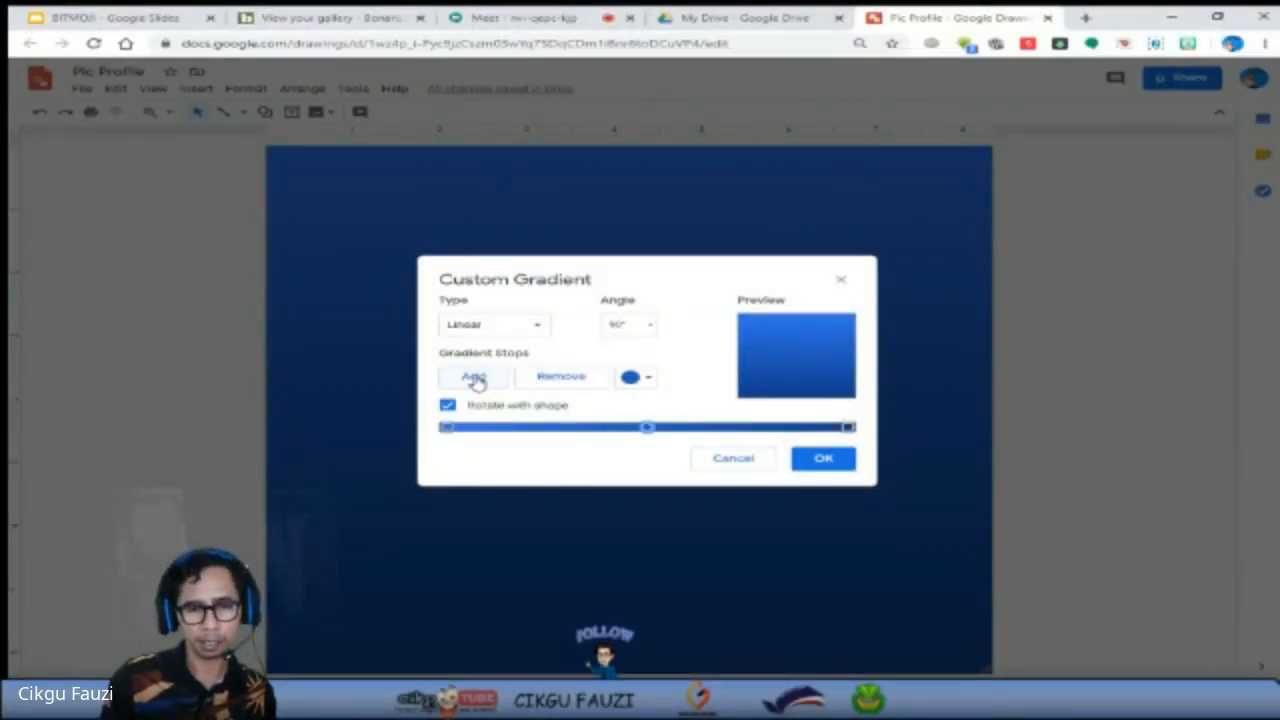
left_click(475, 379)
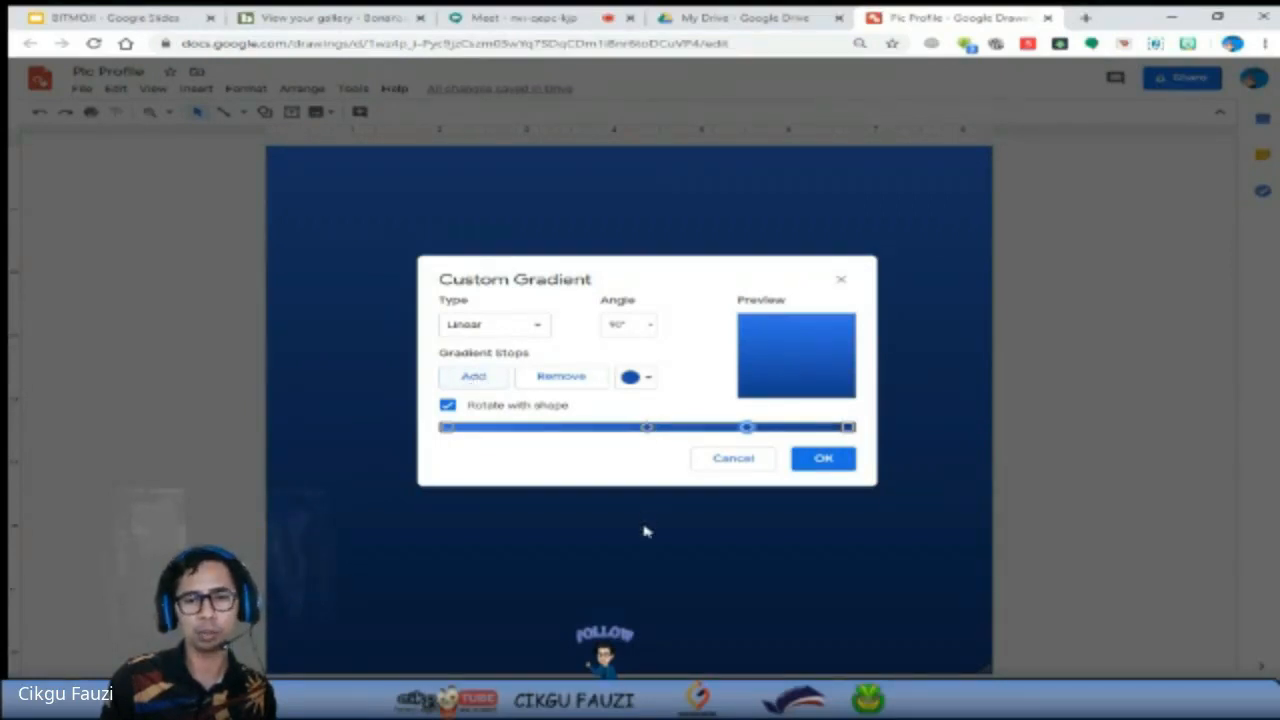
left_click_drag(648, 431, 568, 429)
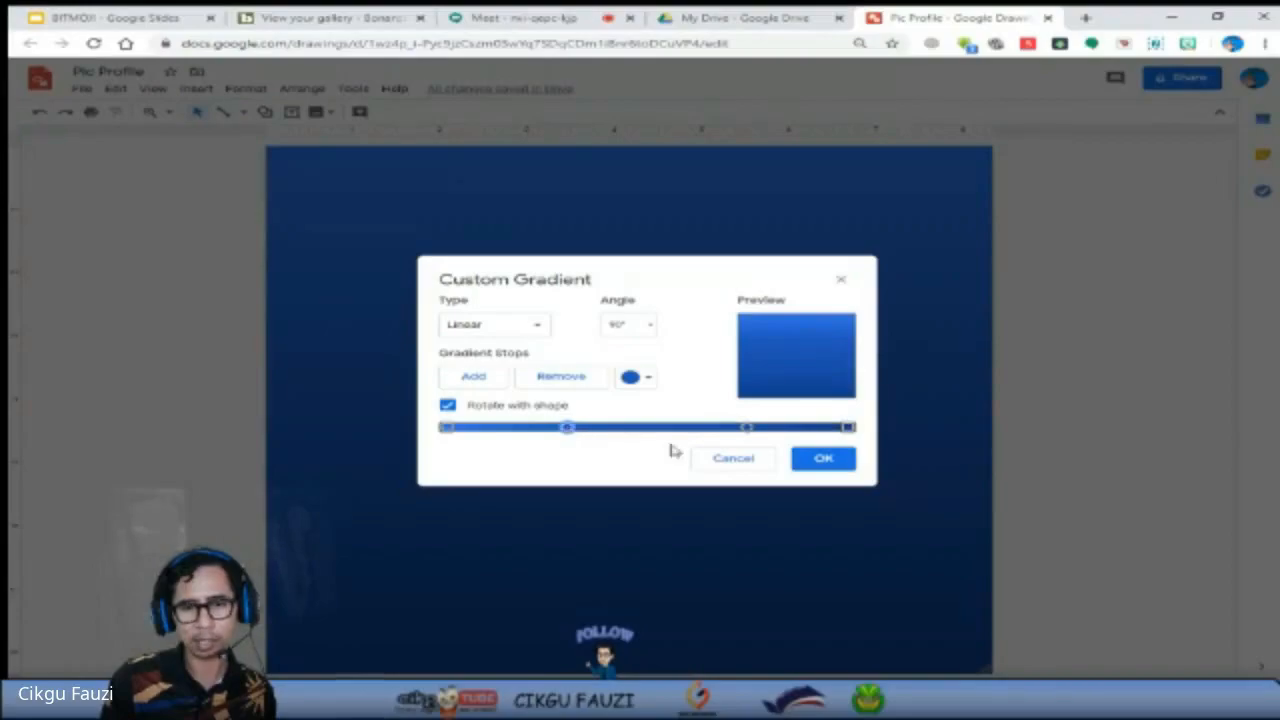
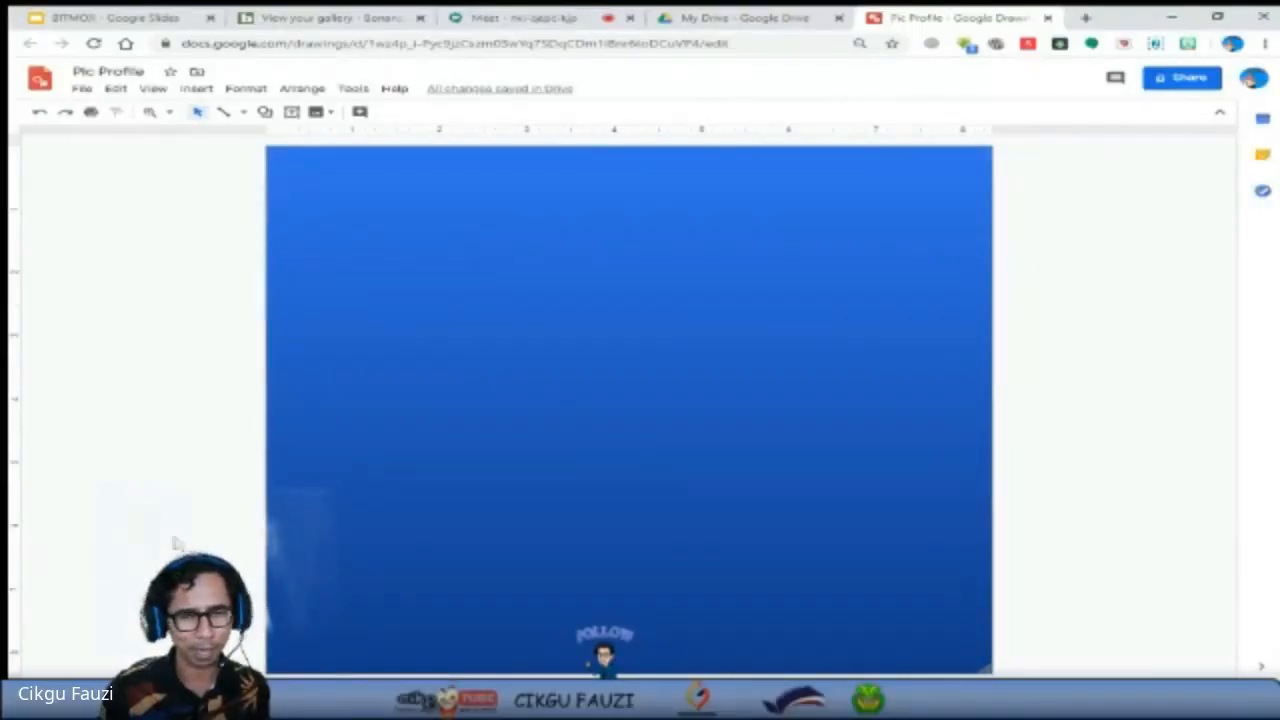
Set the drawing's background to the solid magenta colour.
right_click(670, 353)
mouse_move(776, 482)
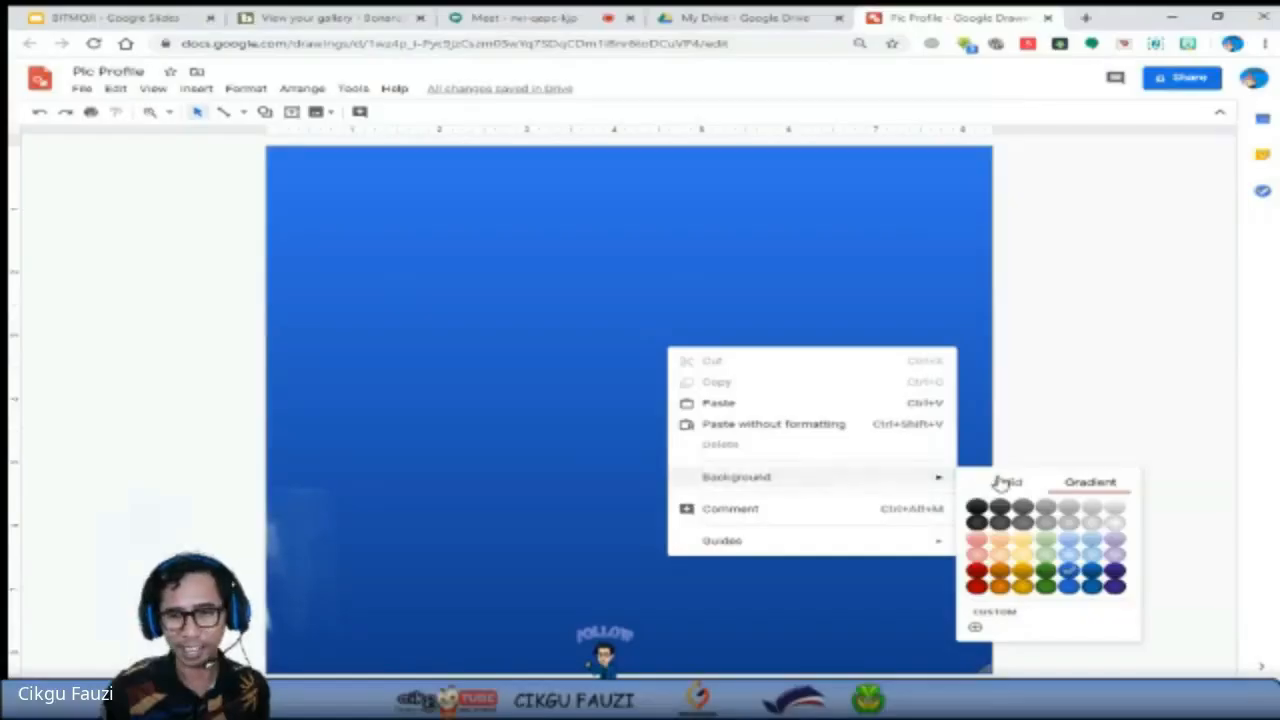
left_click(1007, 481)
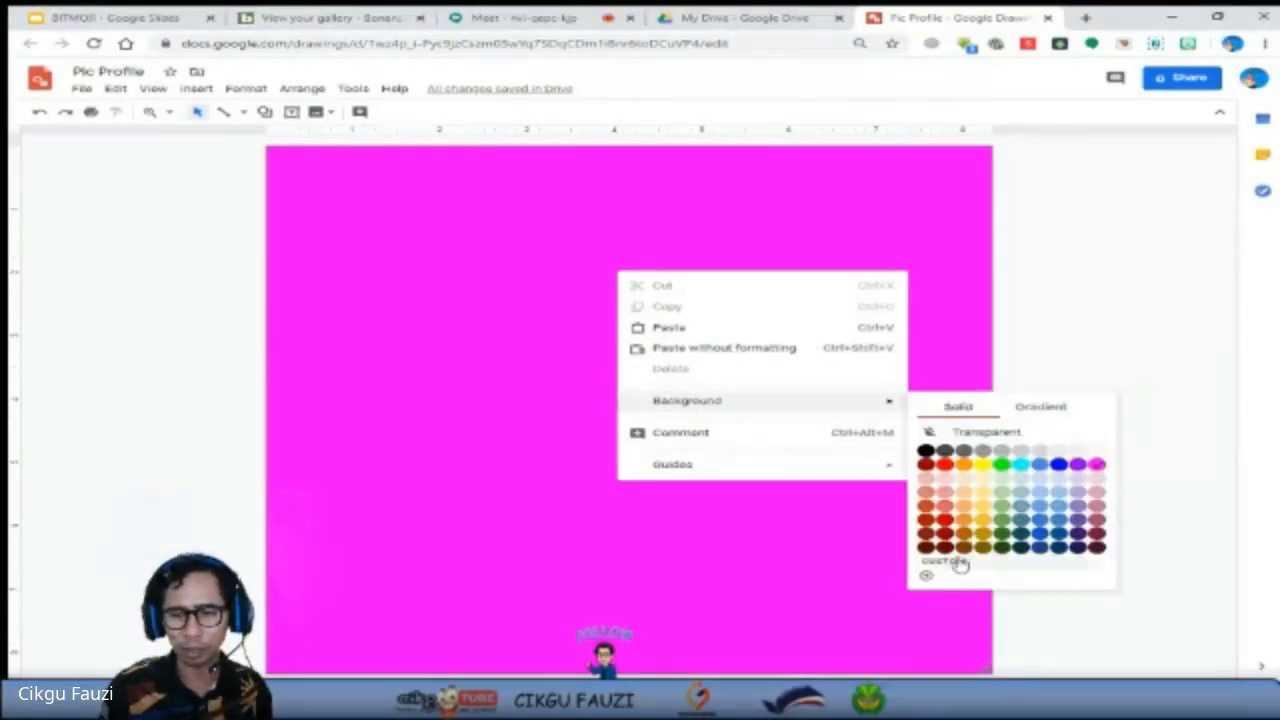
Try several custom magenta shades for the solid background, then discard the custom colour.
left_click(926, 575)
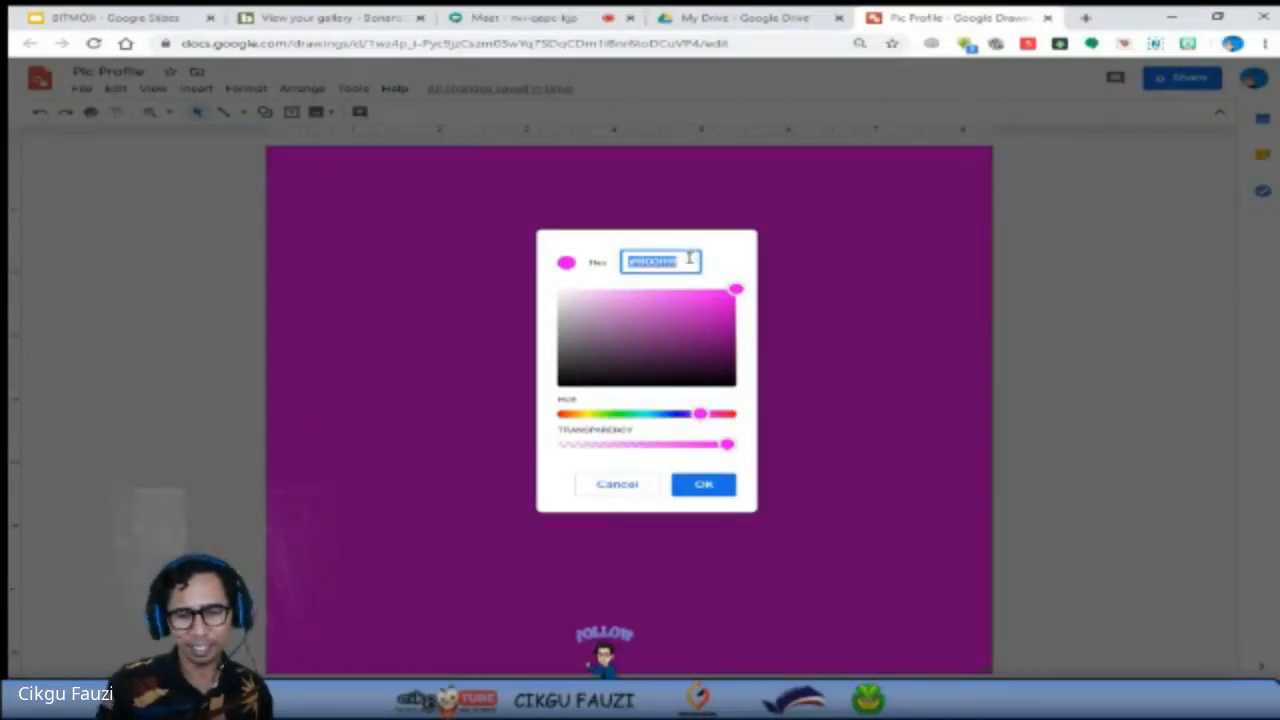
key("BackSpace")
left_click(720, 316)
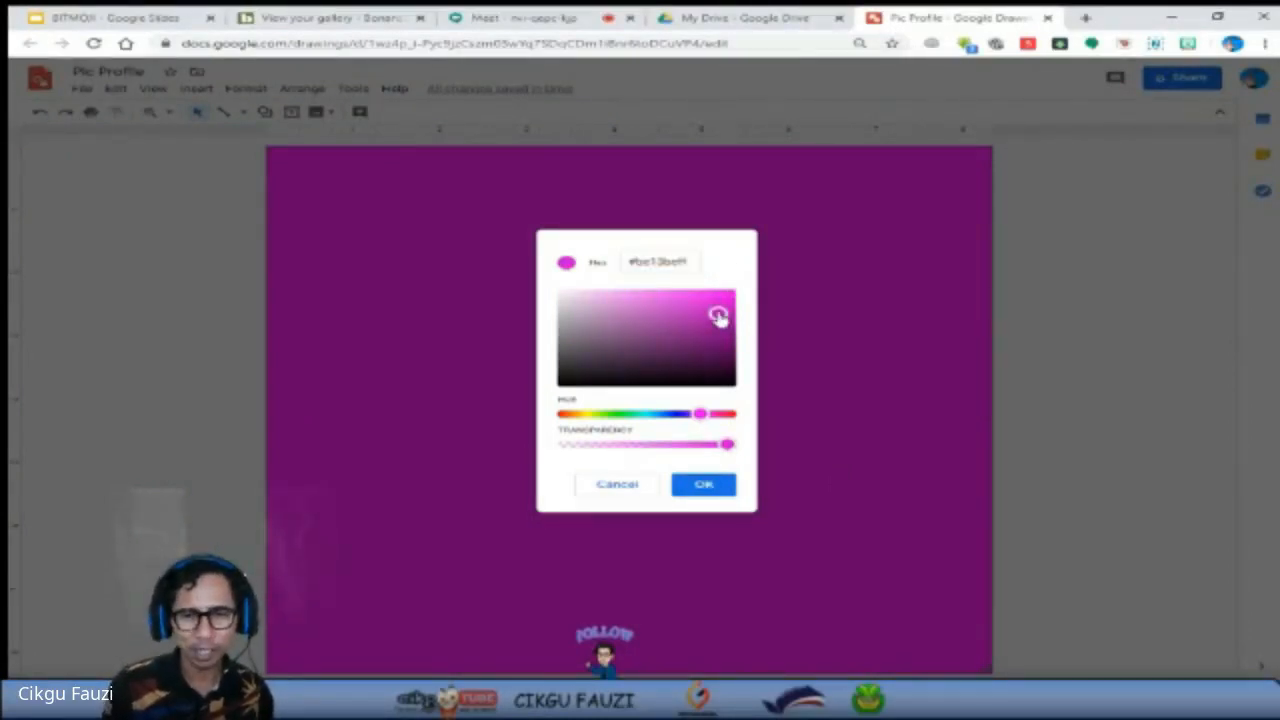
mouse_move(720, 316)
left_mouse_down()
mouse_move(703, 354)
mouse_move(677, 357)
mouse_move(657, 340)
mouse_move(667, 378)
mouse_move(717, 306)
mouse_move(700, 298)
mouse_move(731, 301)
left_mouse_up()
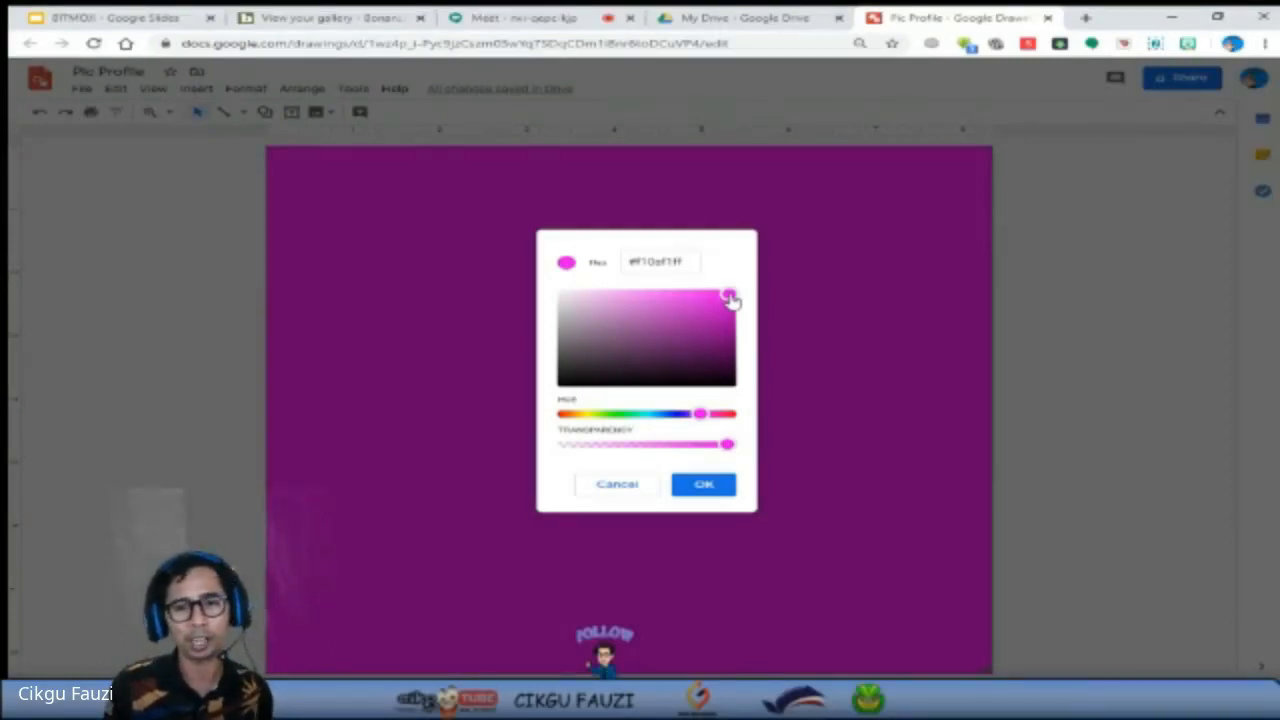
left_click_drag(731, 301, 729, 300)
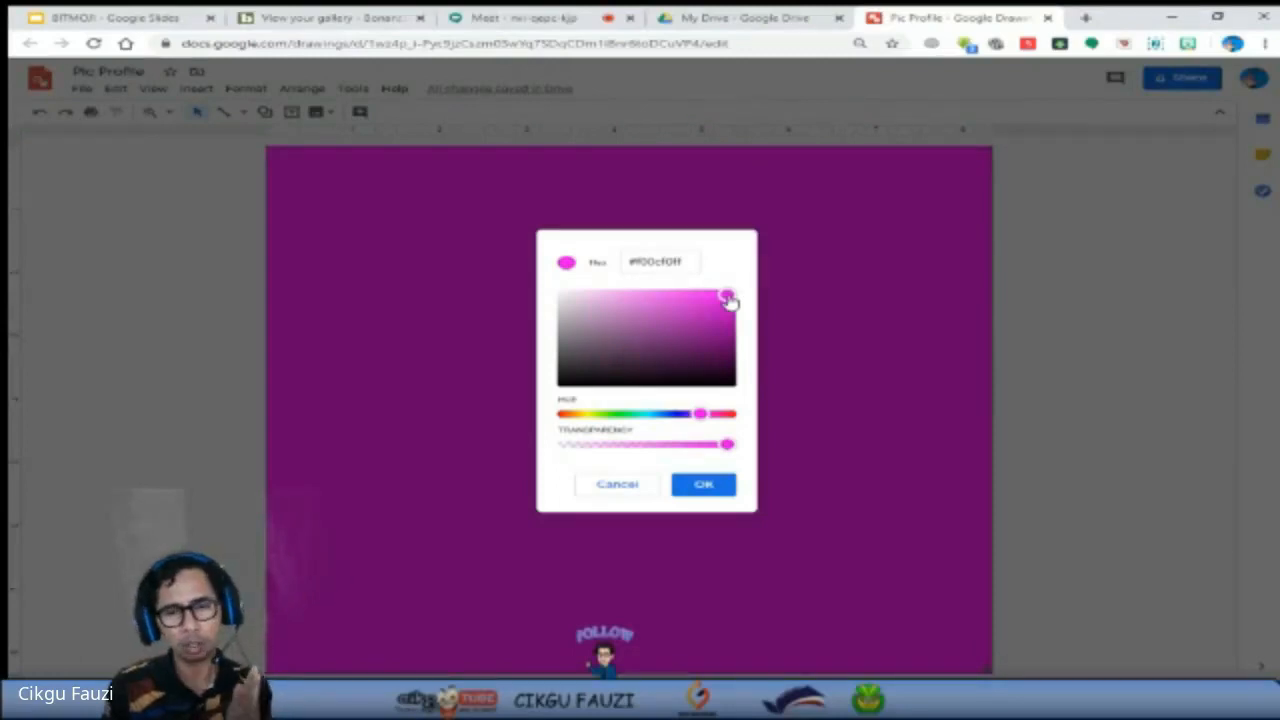
left_click_drag(726, 297, 685, 308)
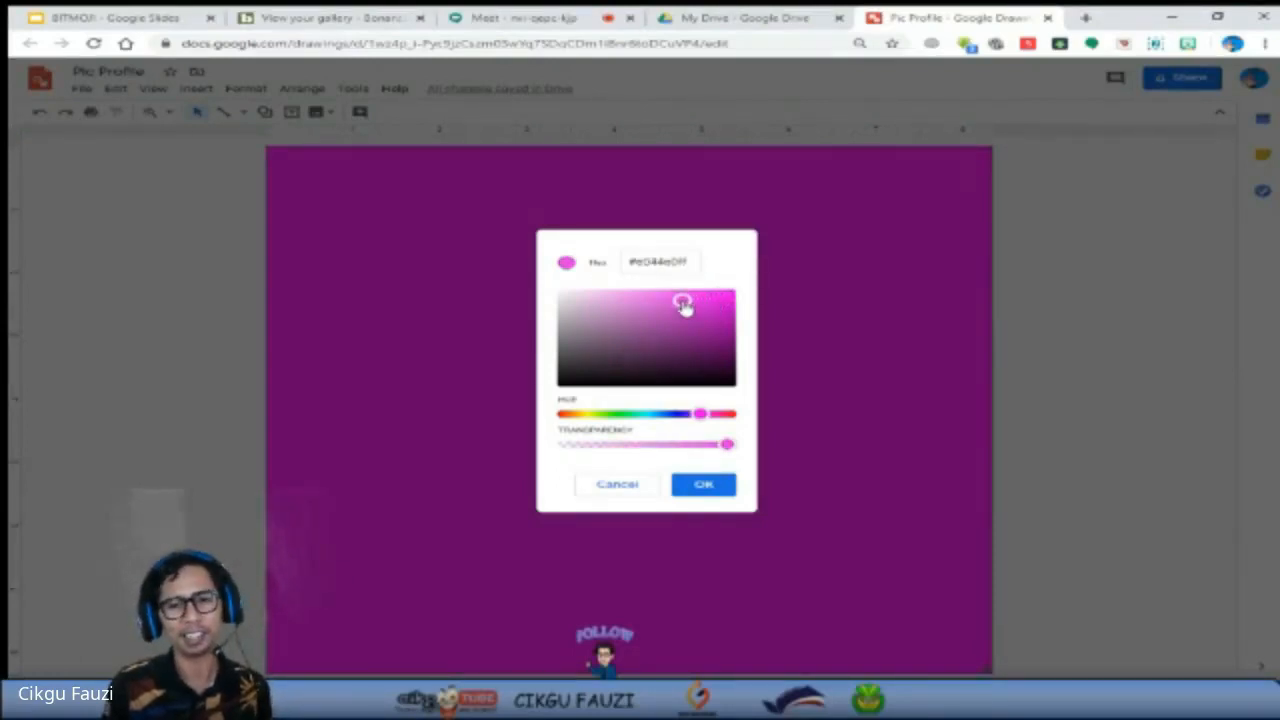
left_click(618, 485)
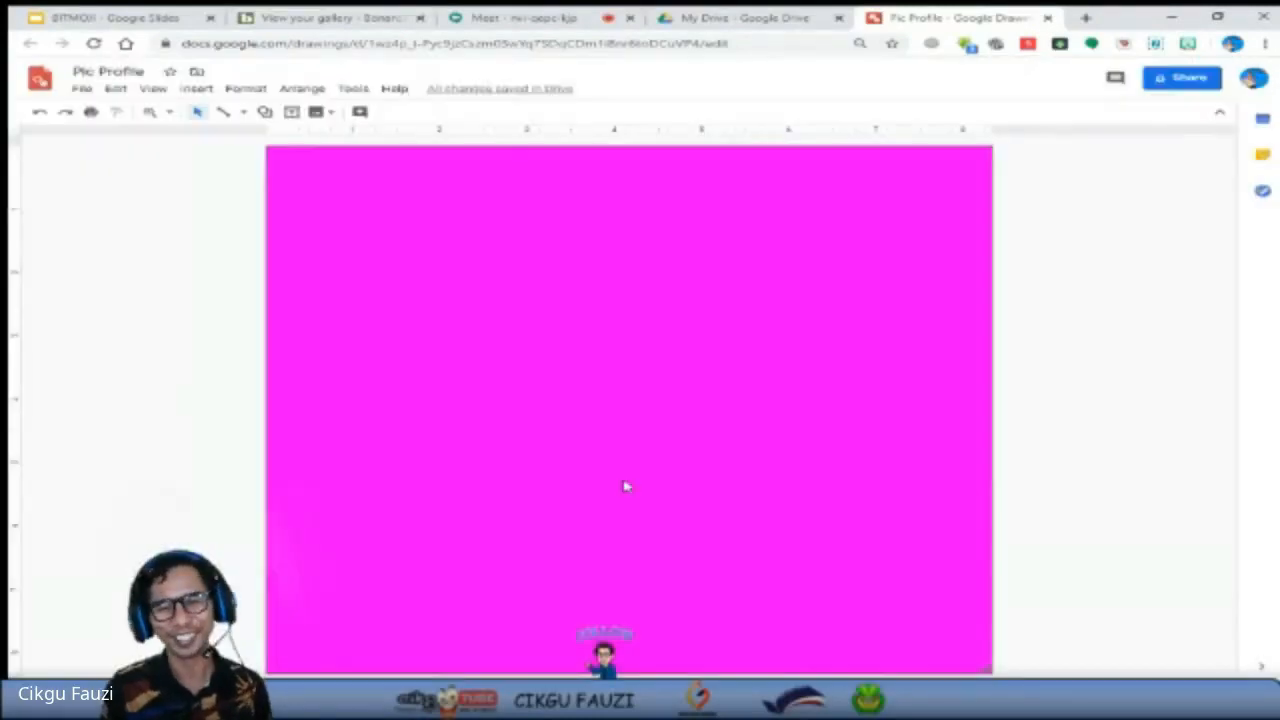
Apply the dark blue linear gradient preset to the drawing's background.
right_click(610, 400)
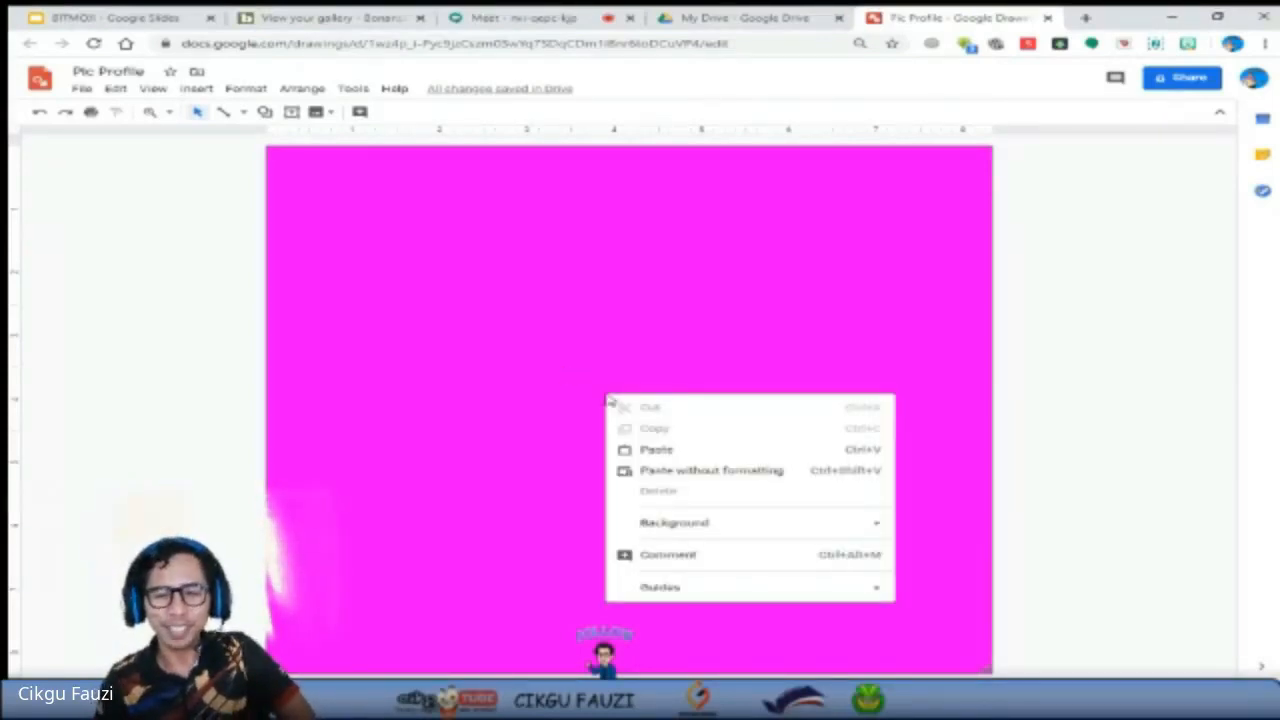
mouse_move(716, 528)
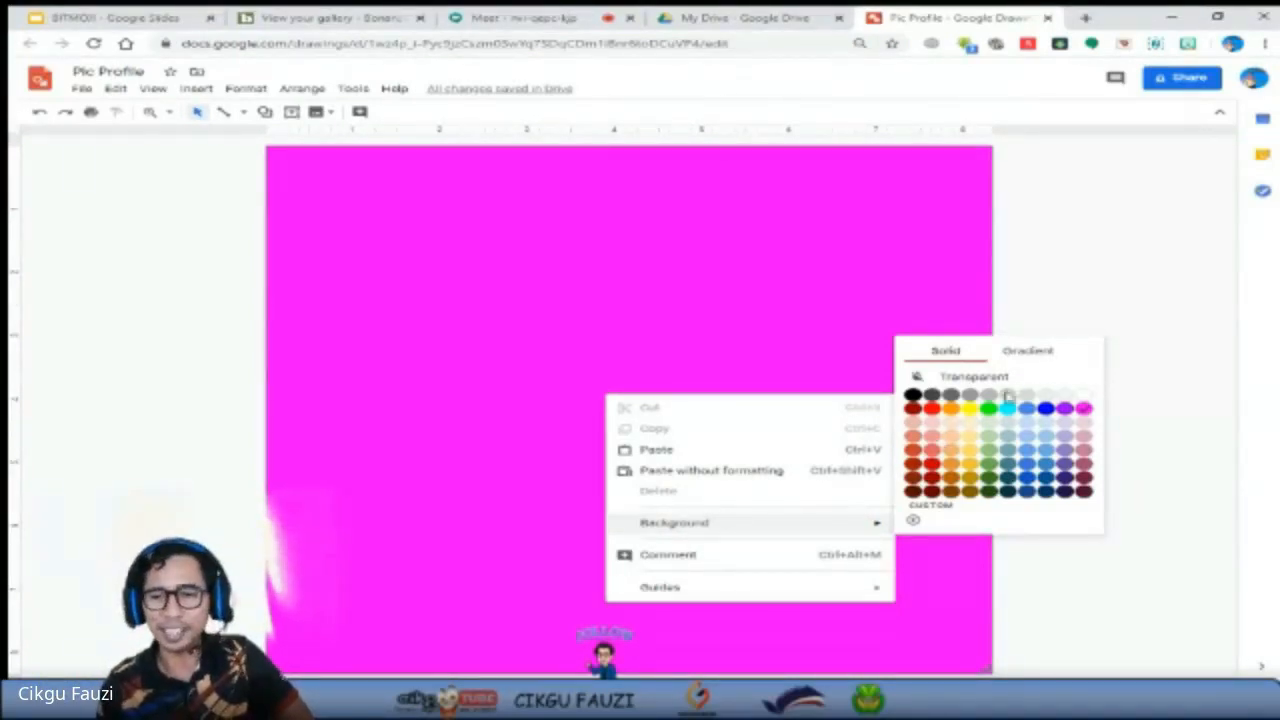
left_click(1040, 350)
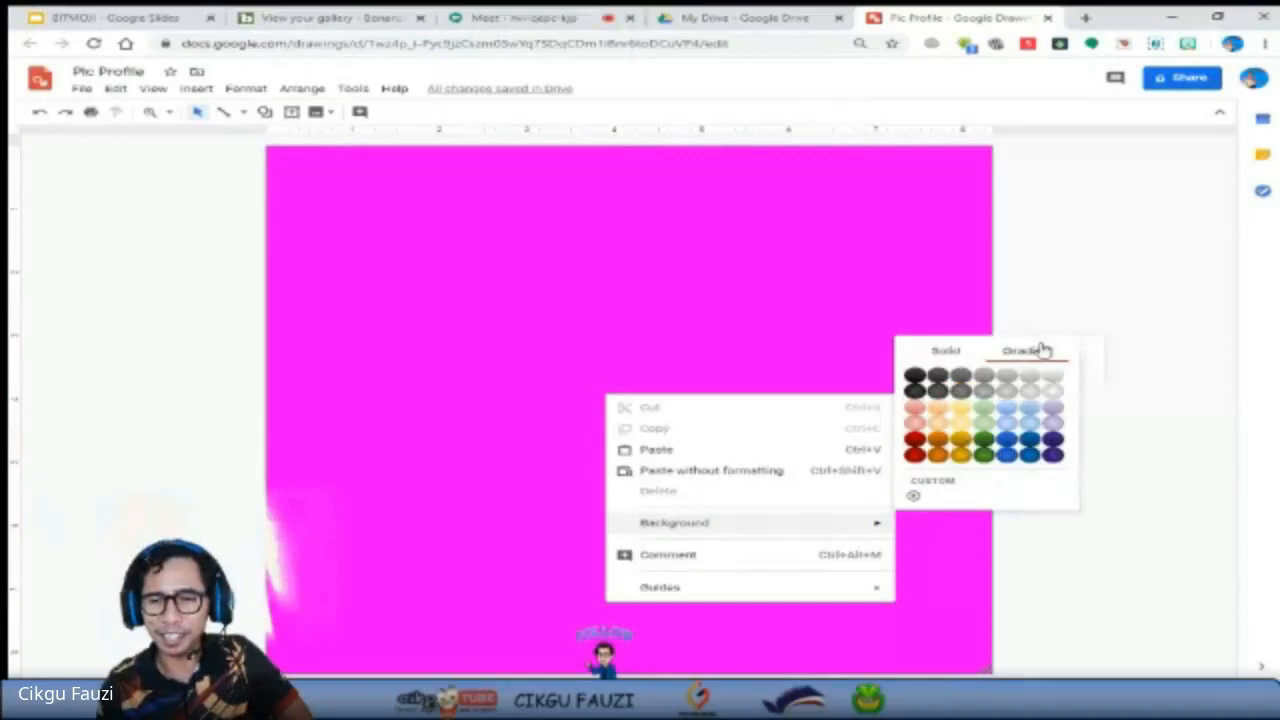
left_click(1012, 443)
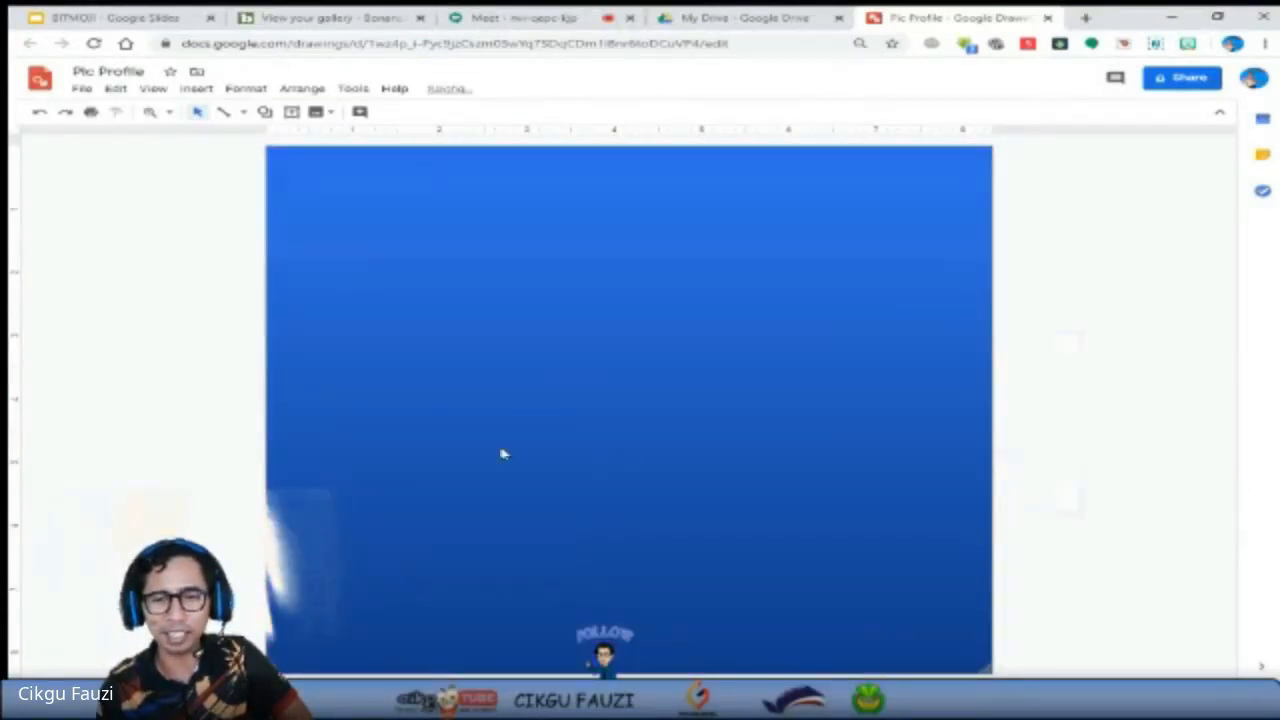
Start a custom linear background gradient and add two stops, placing them at about 33% and 70% along the gradient bar.
right_click(537, 380)
mouse_move(648, 508)
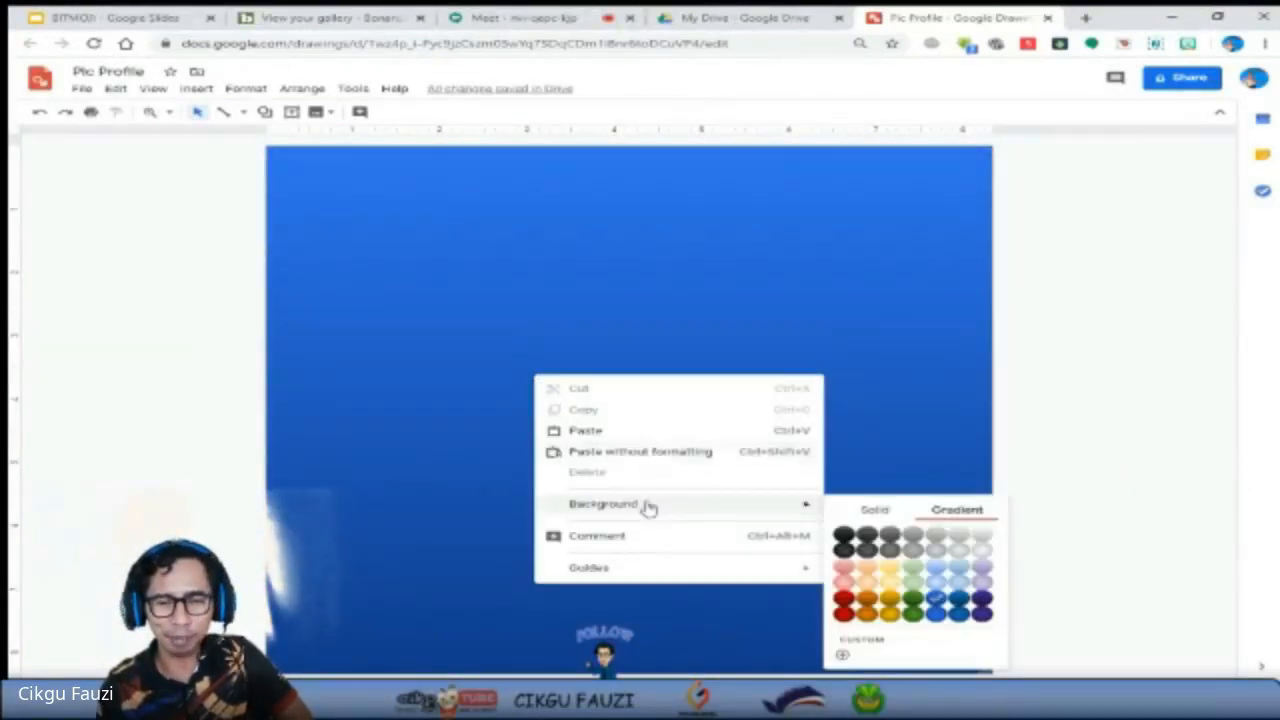
left_click(873, 645)
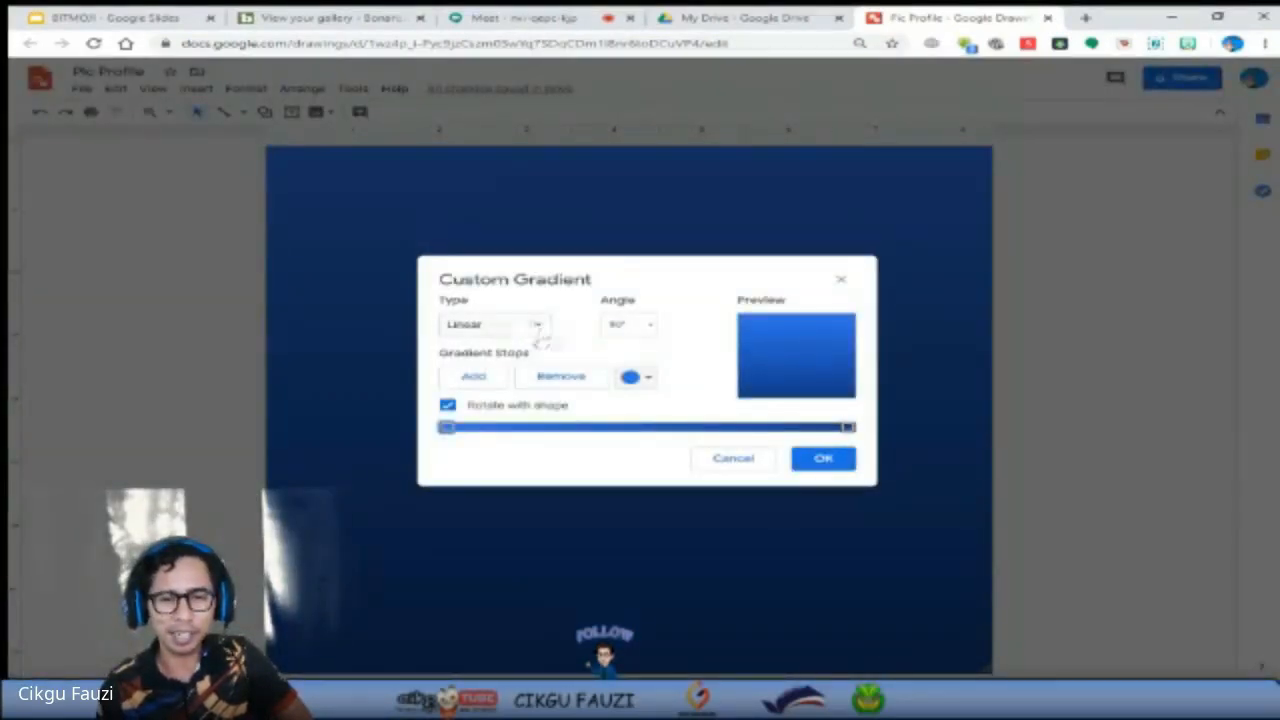
left_click(485, 381)
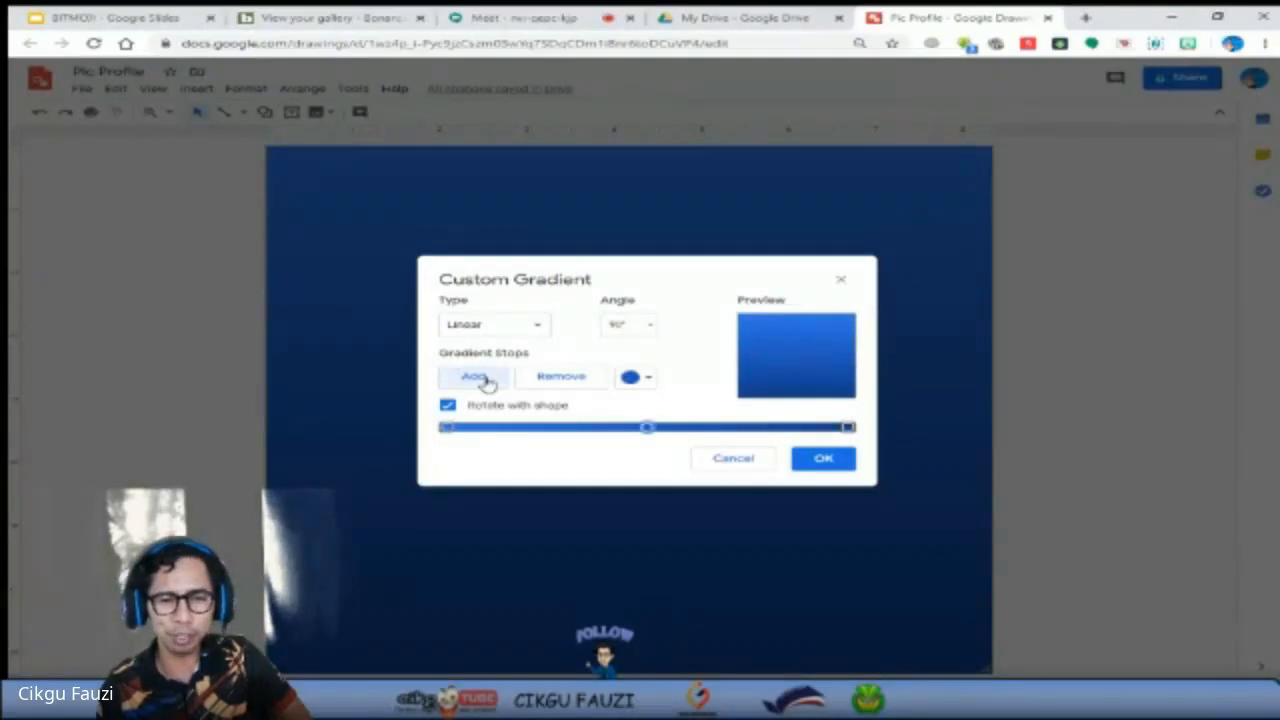
left_click(482, 380)
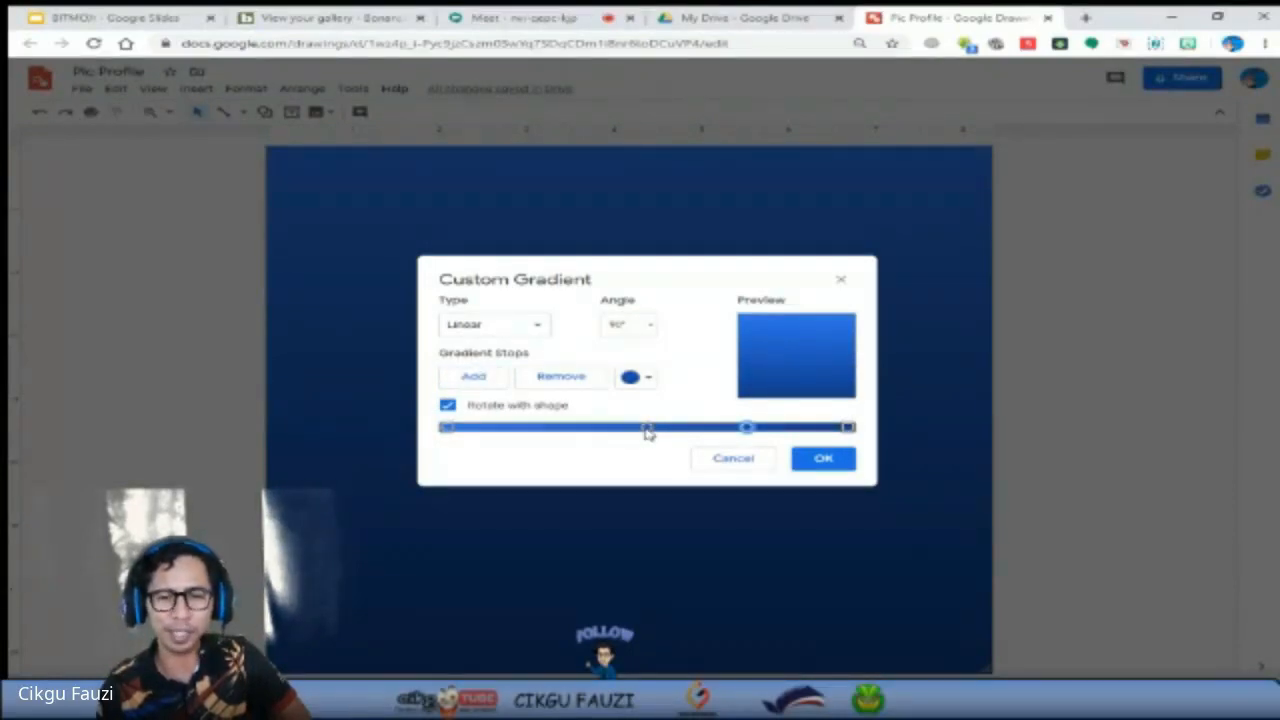
left_click_drag(647, 430, 570, 429)
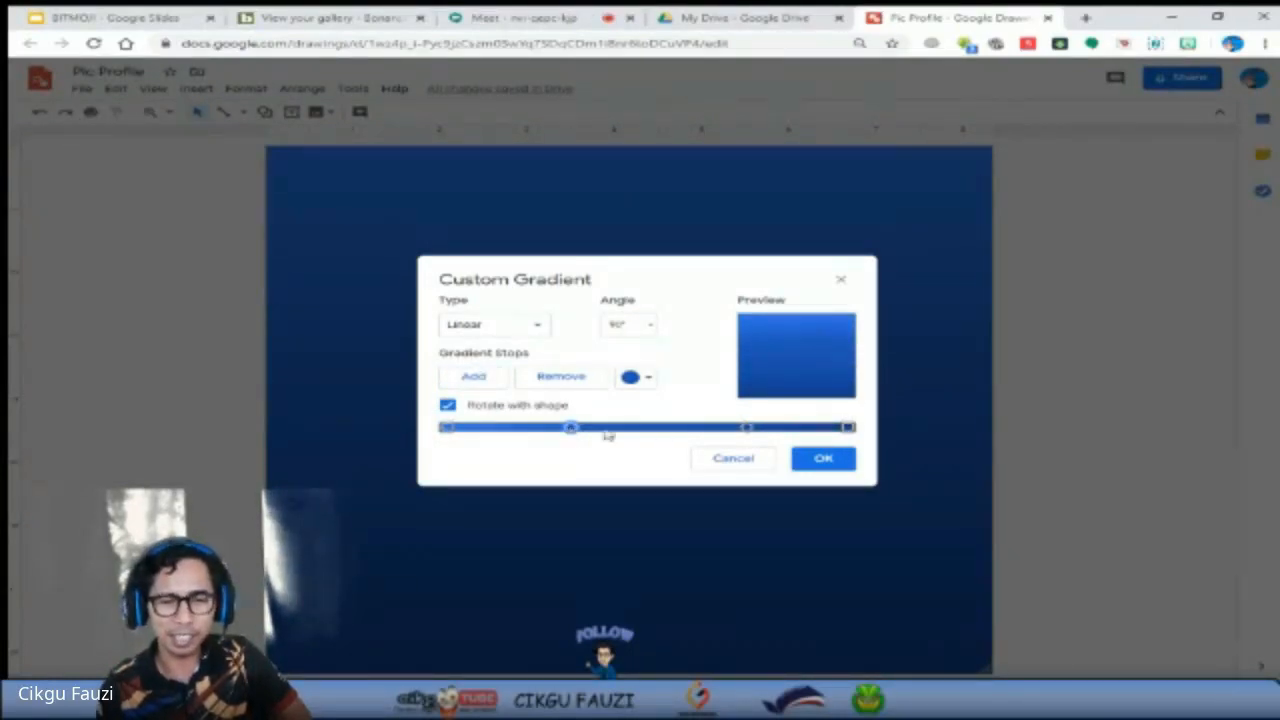
mouse_move(746, 428)
left_mouse_down()
mouse_move(762, 428)
mouse_move(727, 428)
left_mouse_up()
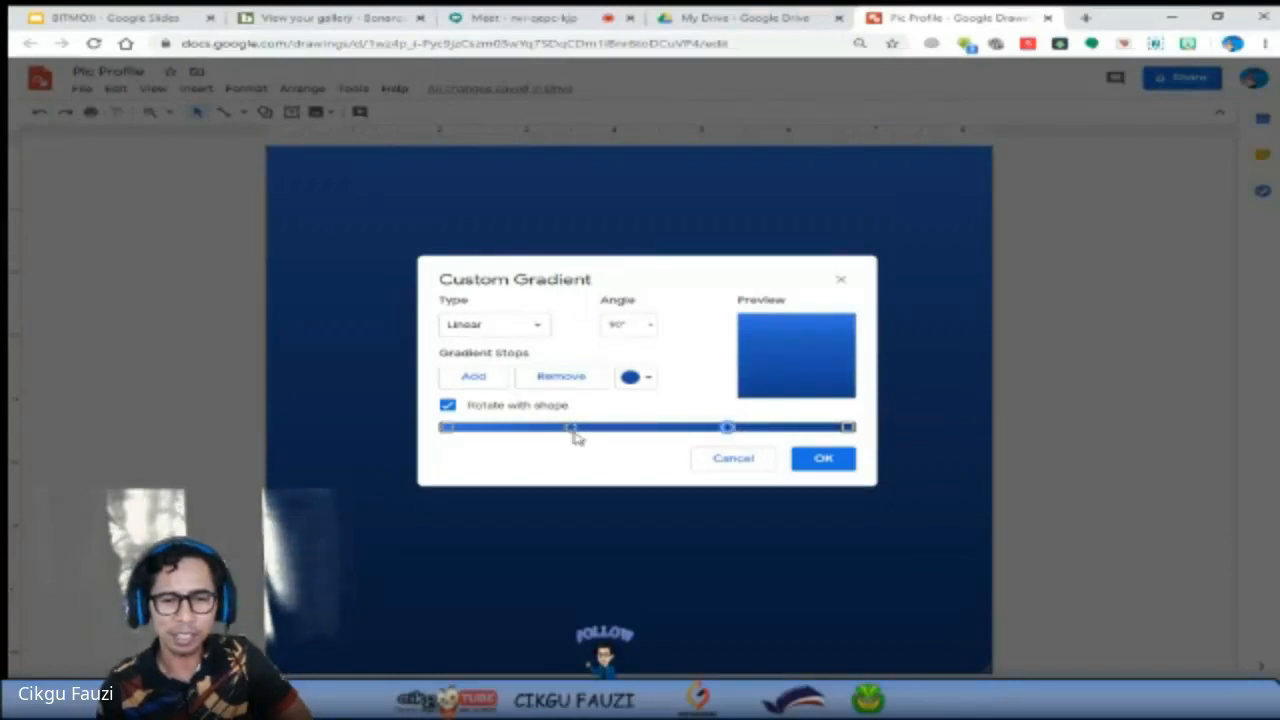
left_click_drag(571, 429, 580, 429)
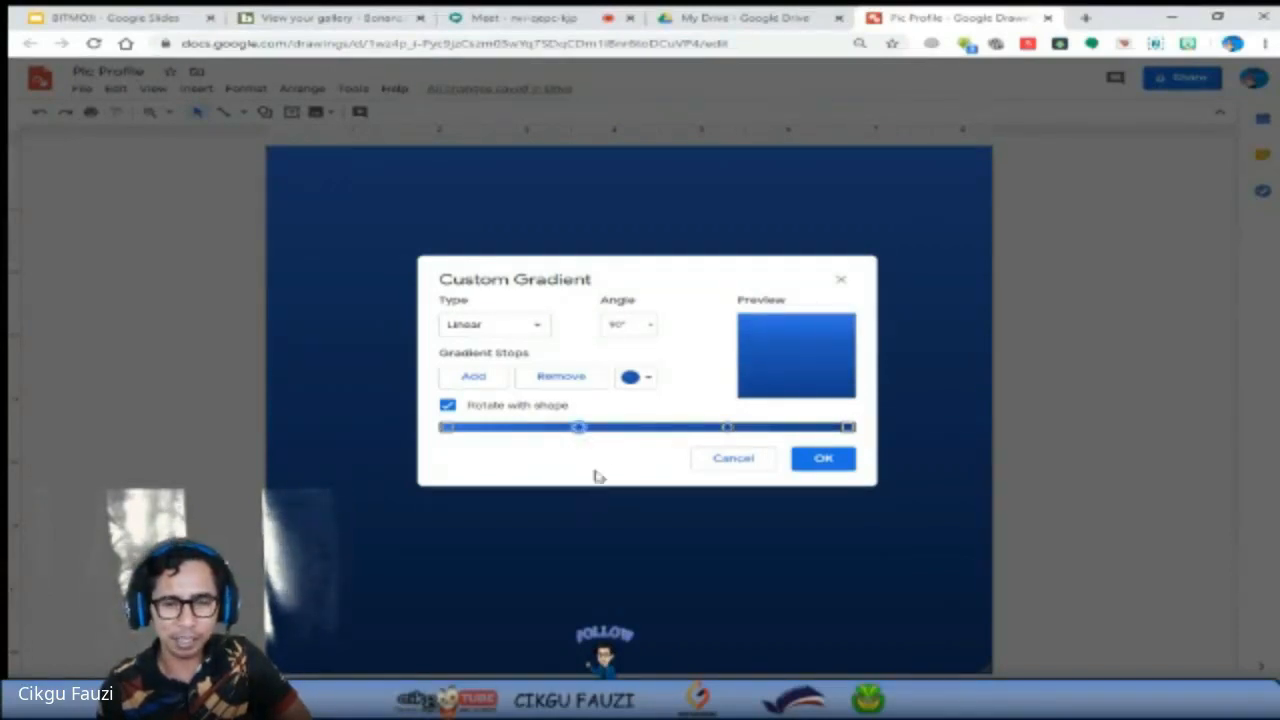
Set the first gradient stop to a very dark blue.
left_click(847, 428)
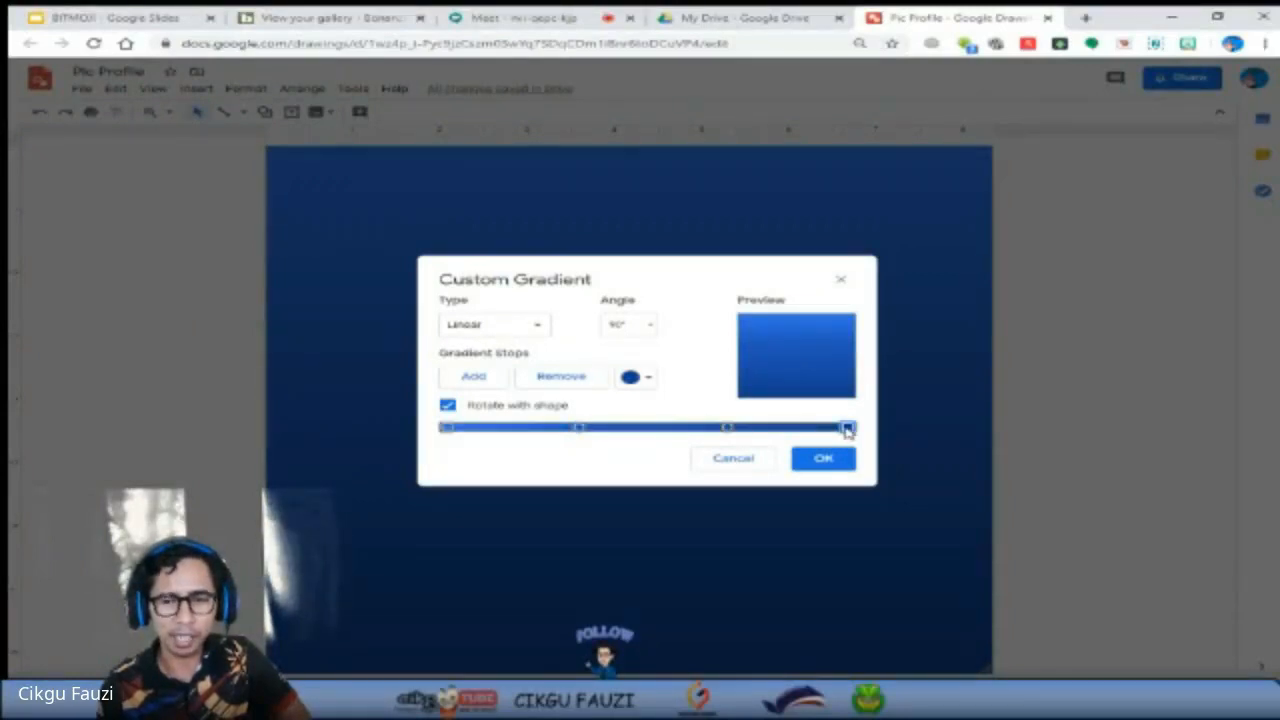
left_click(445, 428)
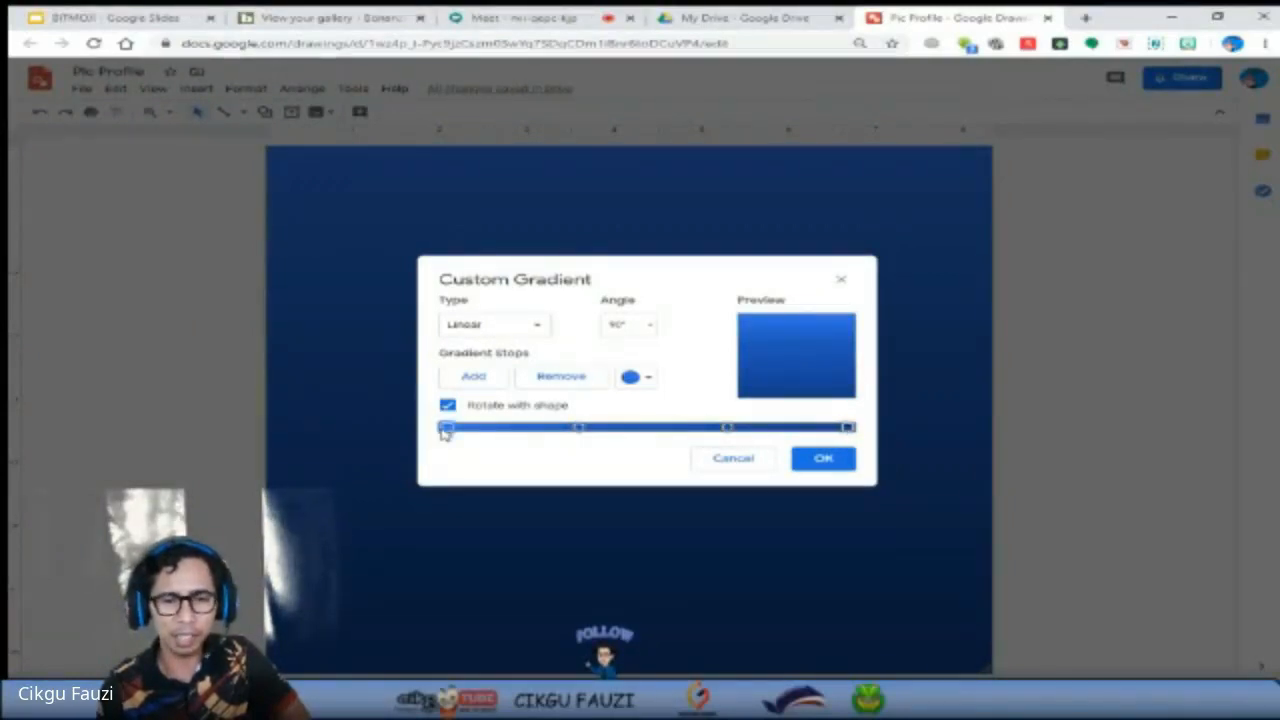
left_click(645, 377)
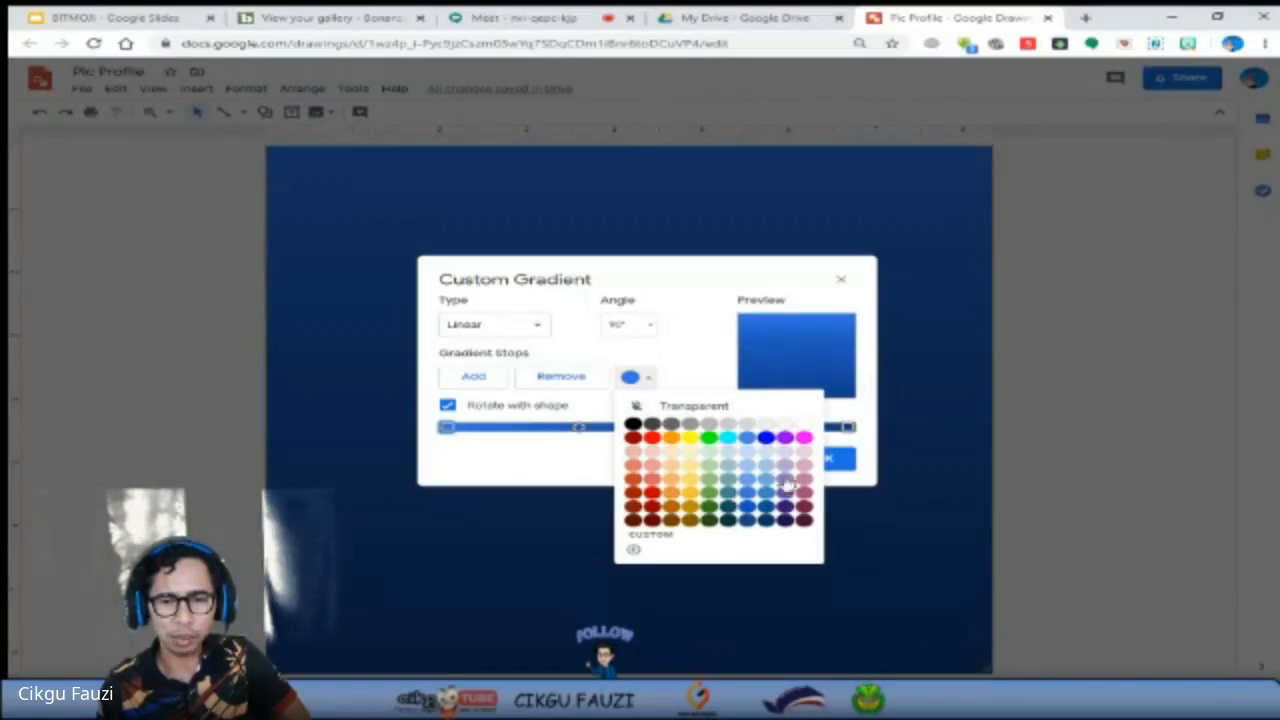
left_click(768, 516)
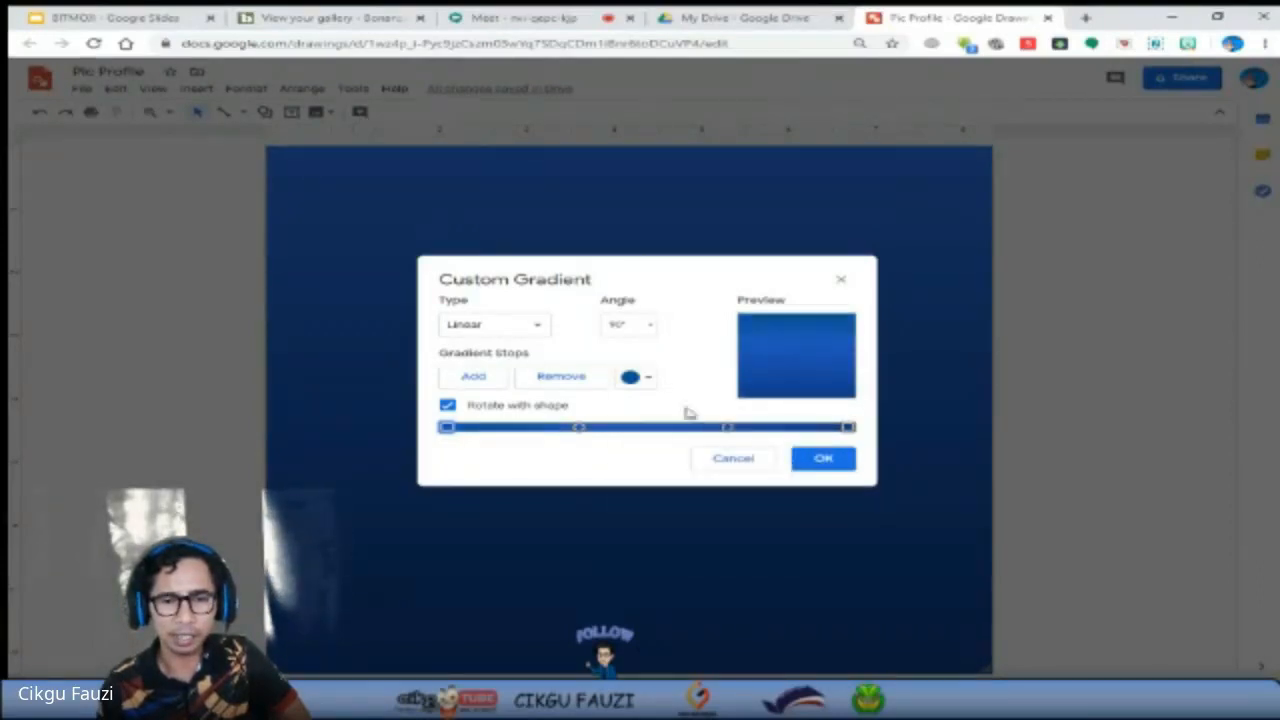
left_click(643, 378)
left_click(760, 524)
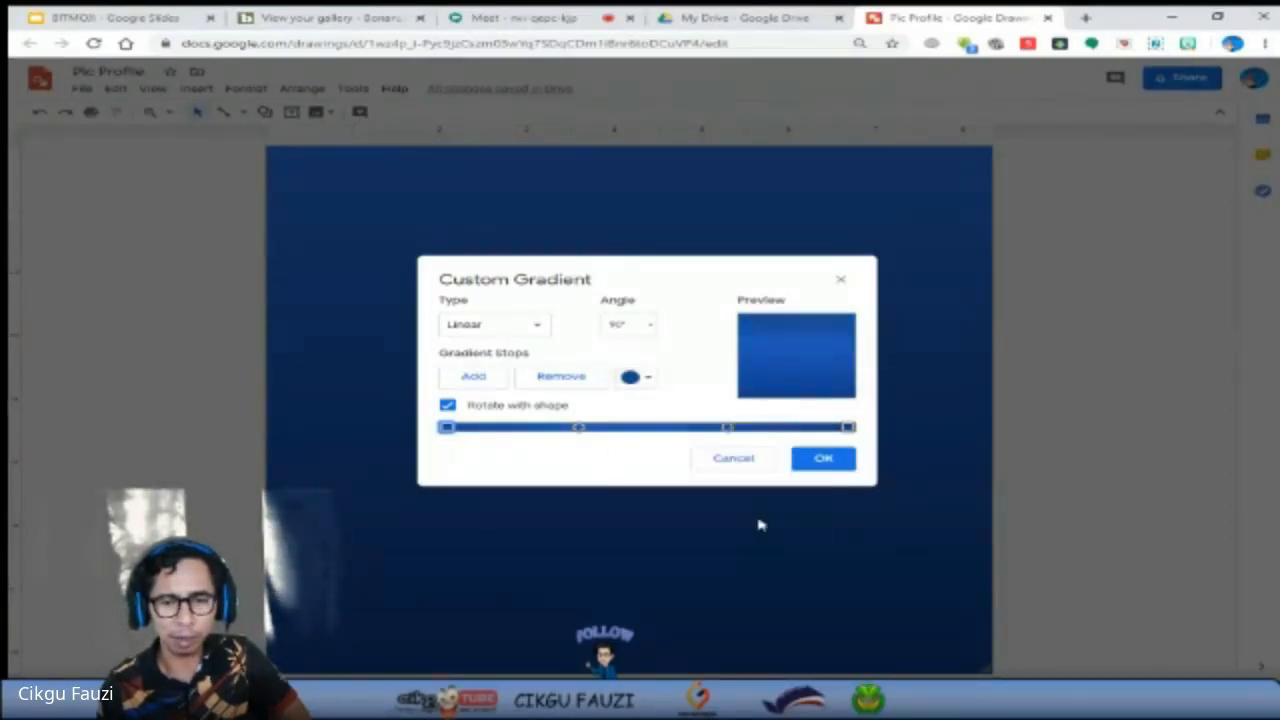
Colour the second gradient stop medium blue and the third cornflower blue, and apply the custom gradient to the background.
left_click(578, 428)
left_click(645, 380)
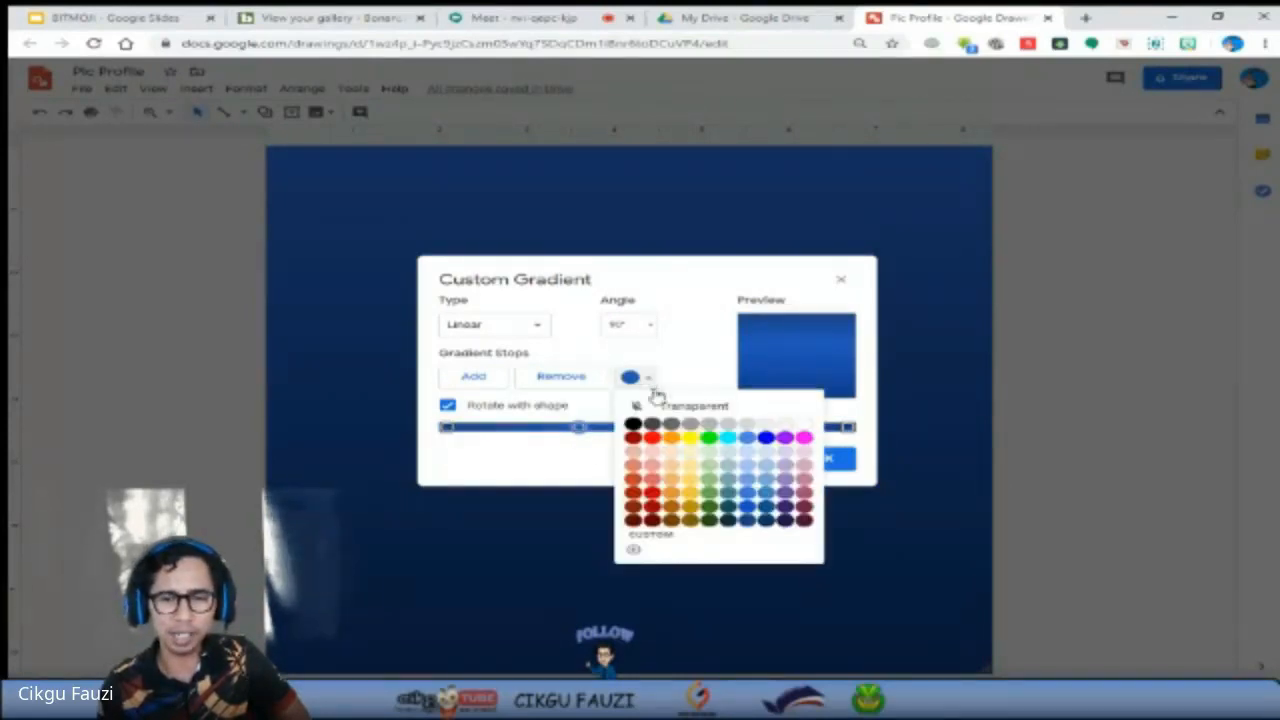
left_click(766, 497)
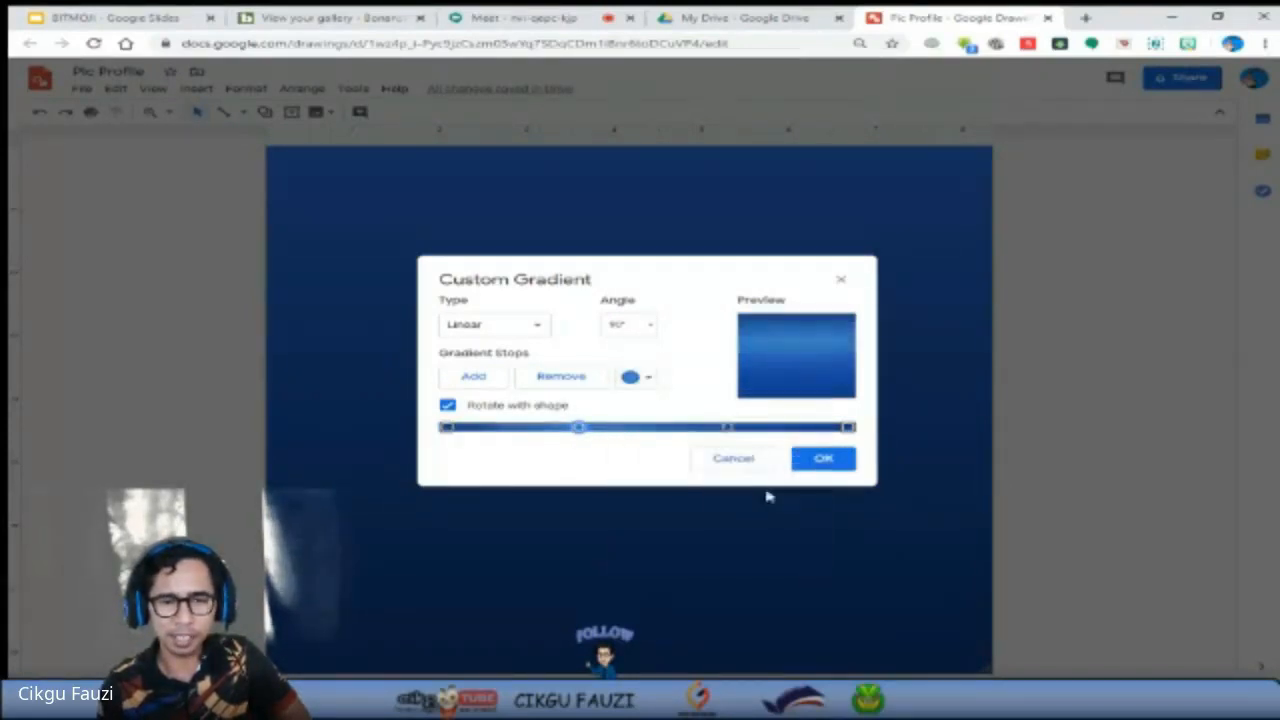
left_click(729, 427)
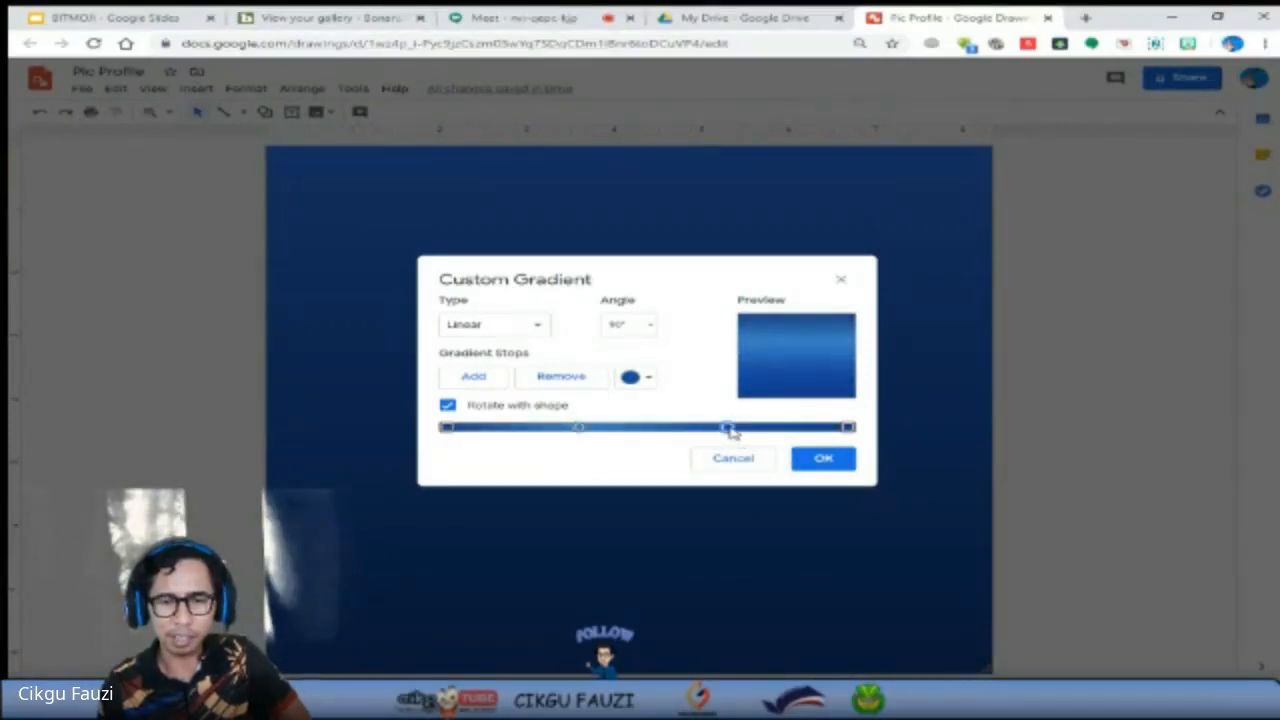
left_click(645, 380)
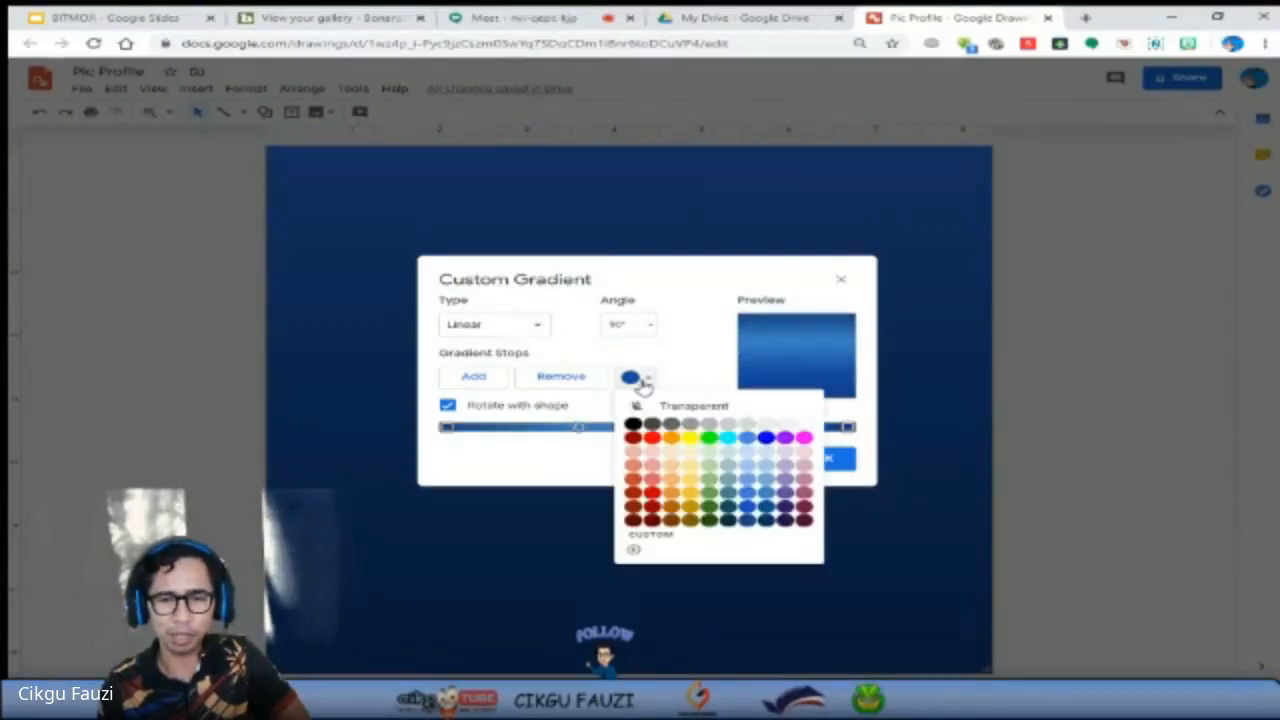
left_click(746, 496)
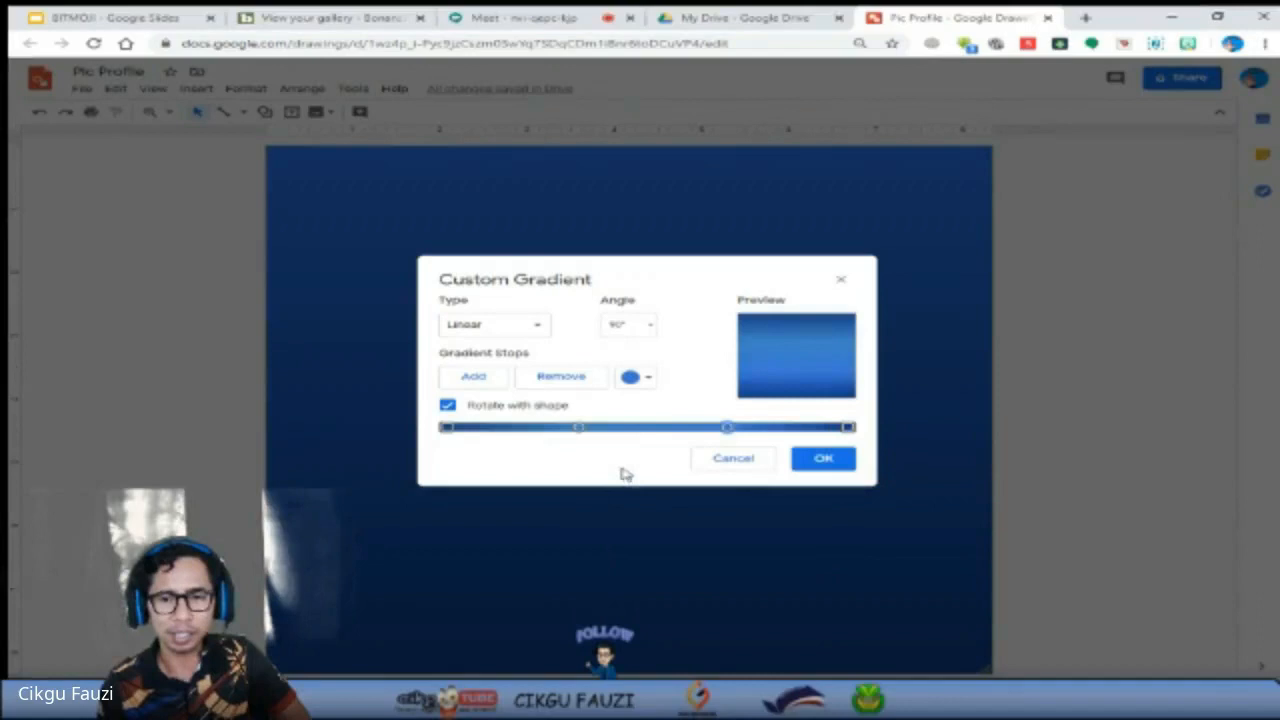
left_click(800, 462)
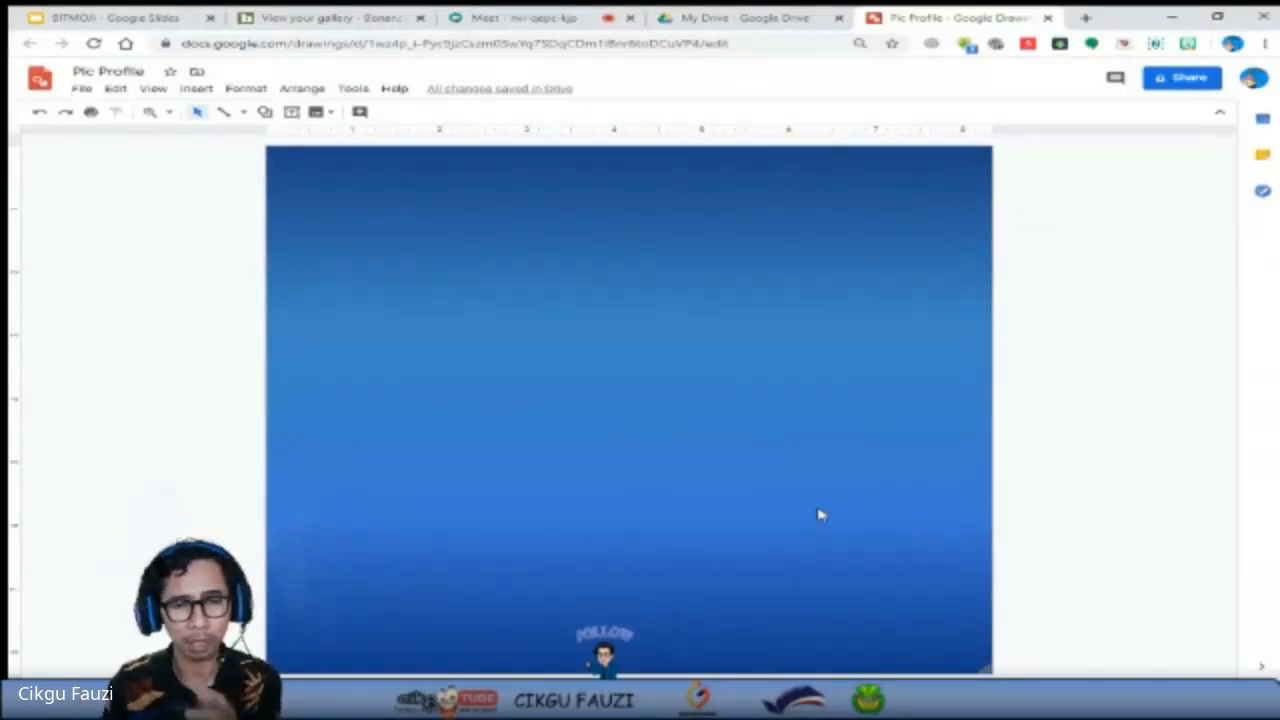
Try the light orange radial gradient preset on the background, then replace it with the light red radial preset.
right_click(684, 385)
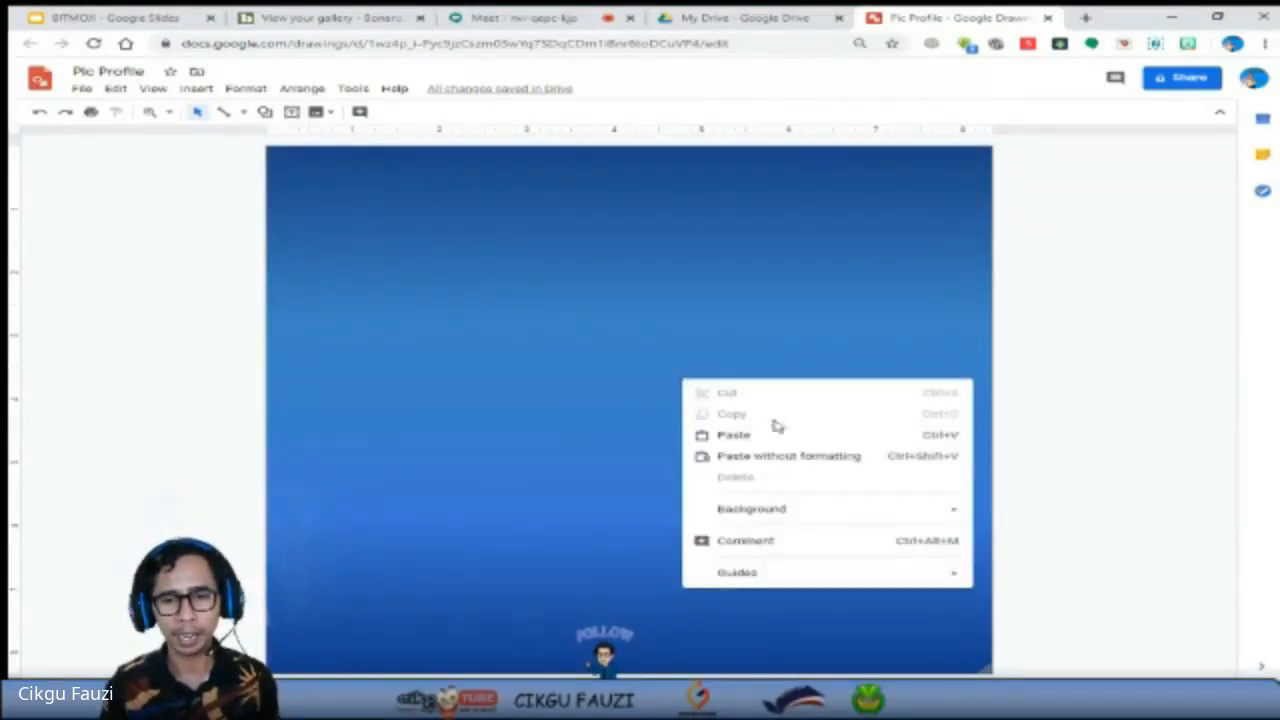
mouse_move(800, 513)
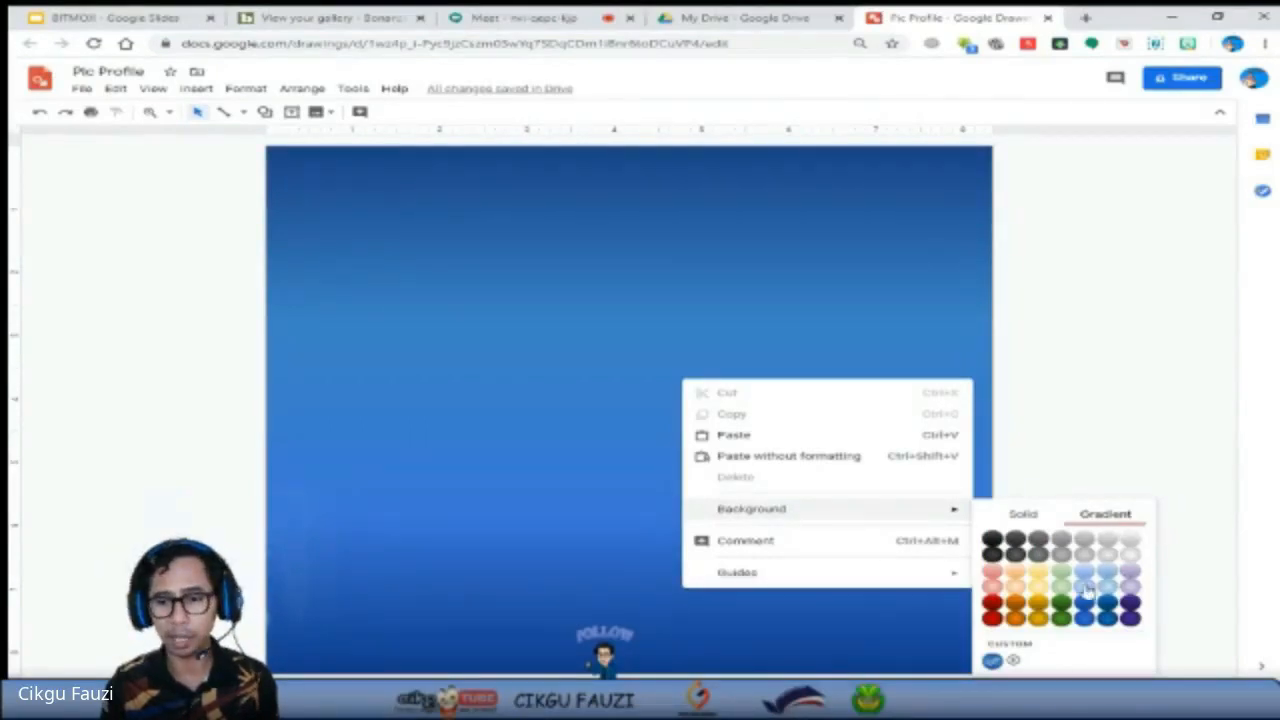
left_click(1024, 590)
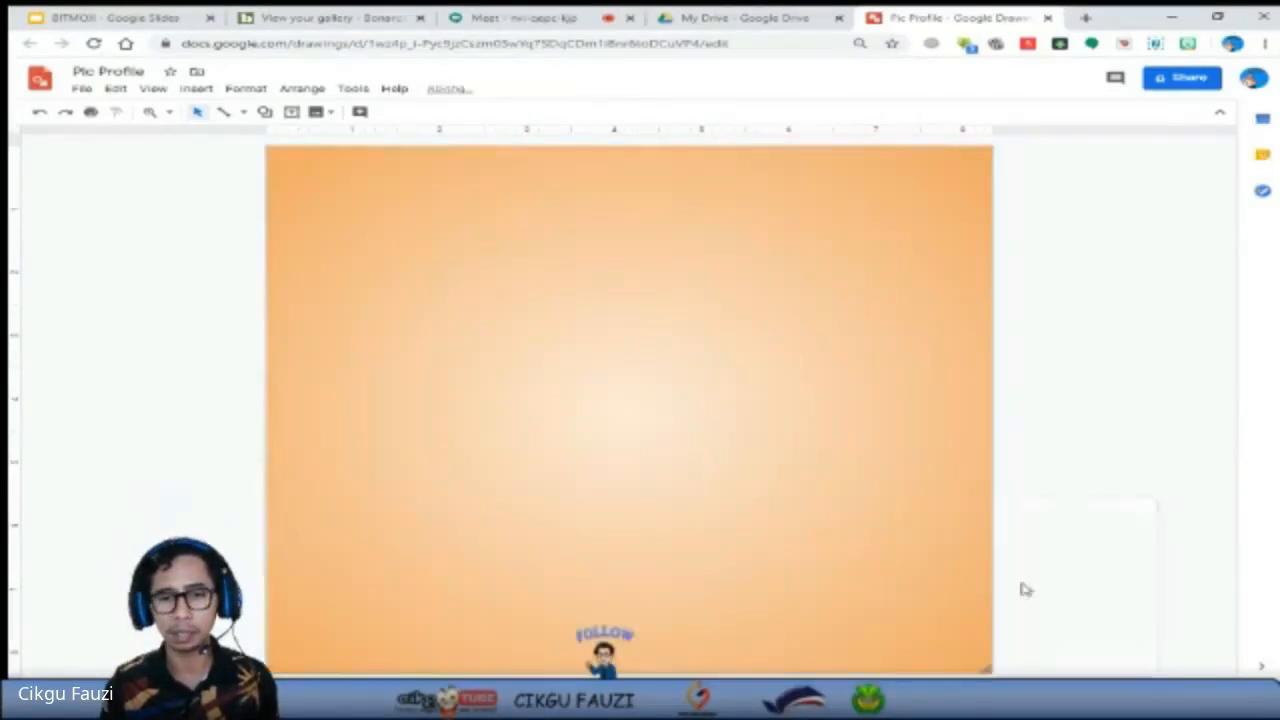
right_click(660, 414)
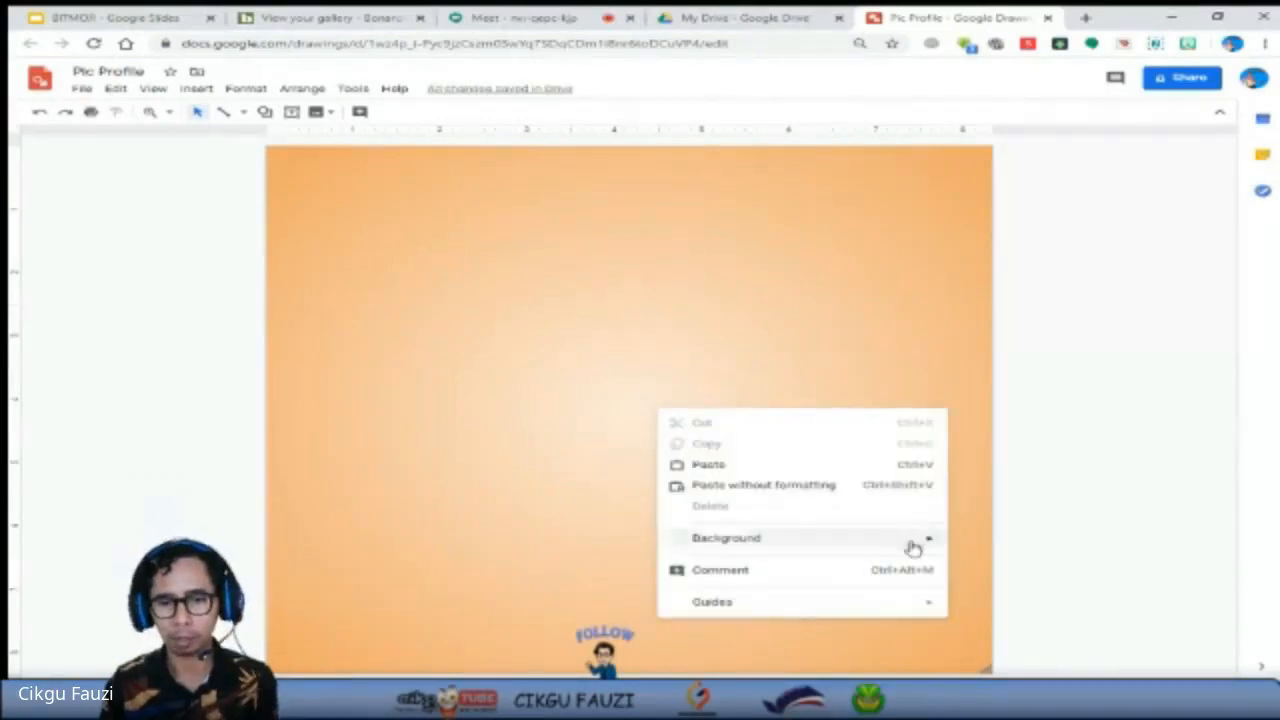
mouse_move(934, 543)
left_click(968, 459)
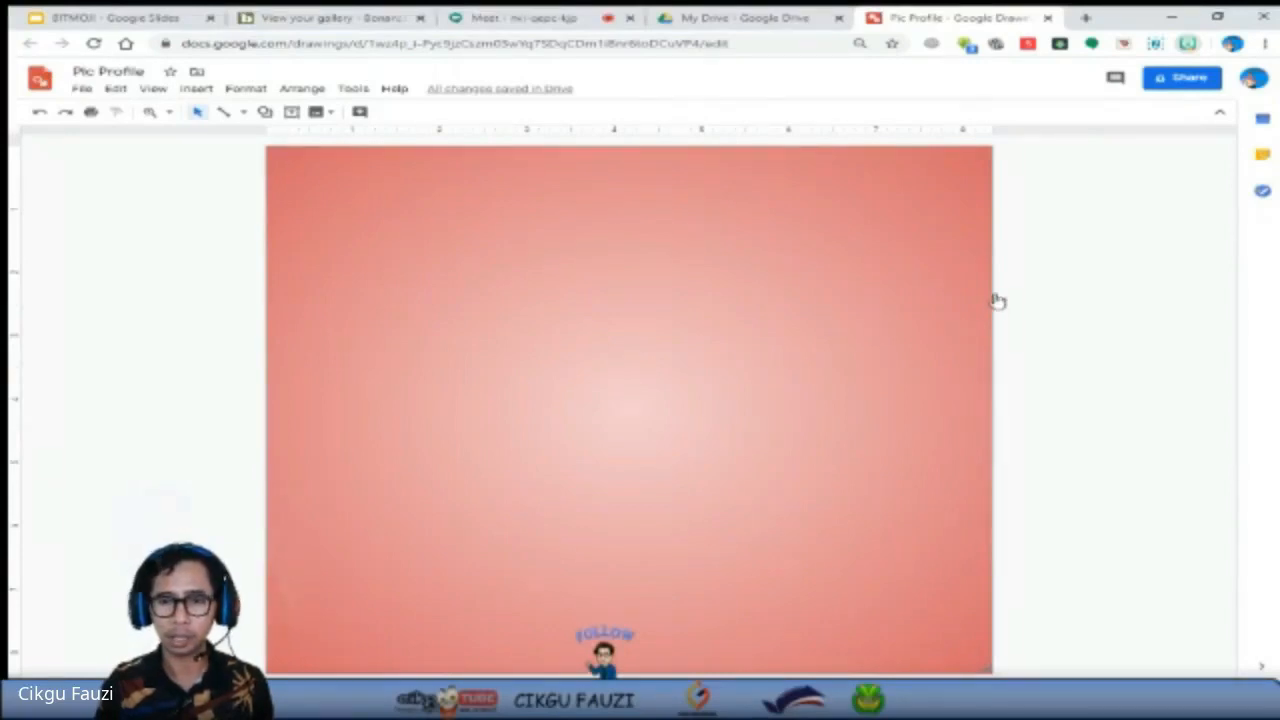
Place the "YOU ARE" Bitmoji and a second Bitmoji on the drawing, and move the second one toward the upper left of the canvas.
left_click_drag(588, 512, 585, 512)
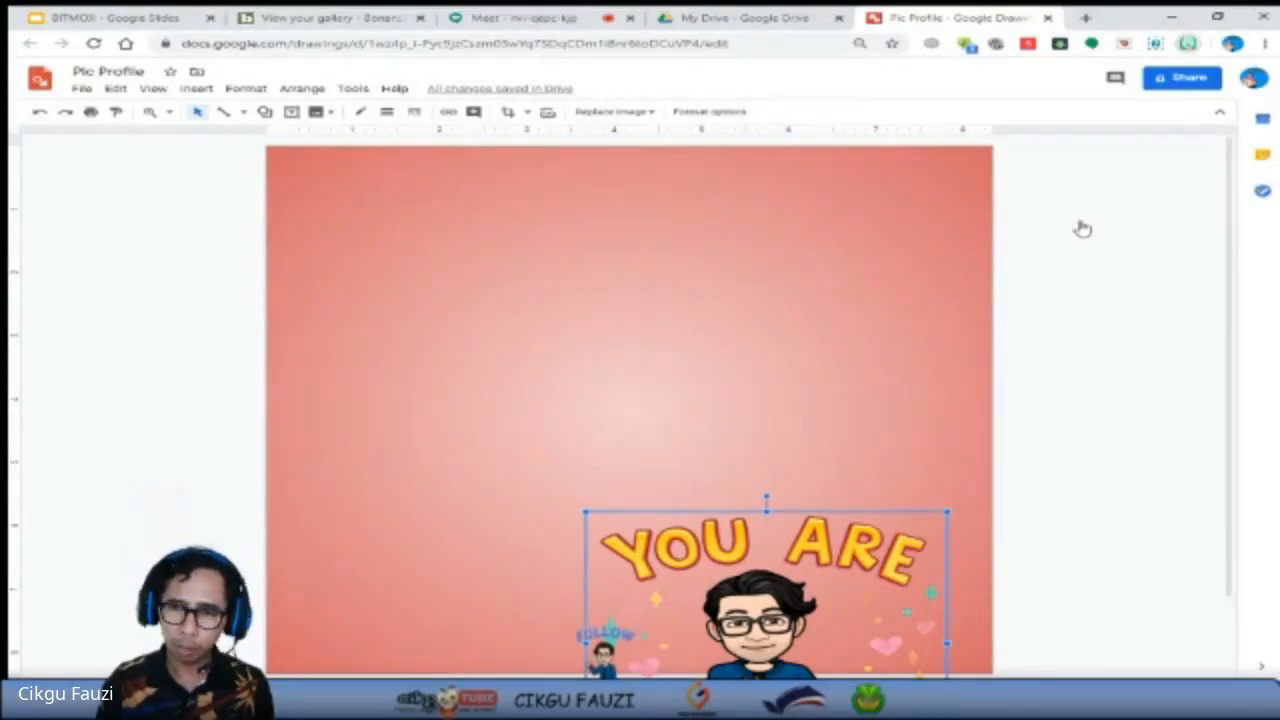
left_click_drag(1082, 229, 572, 380)
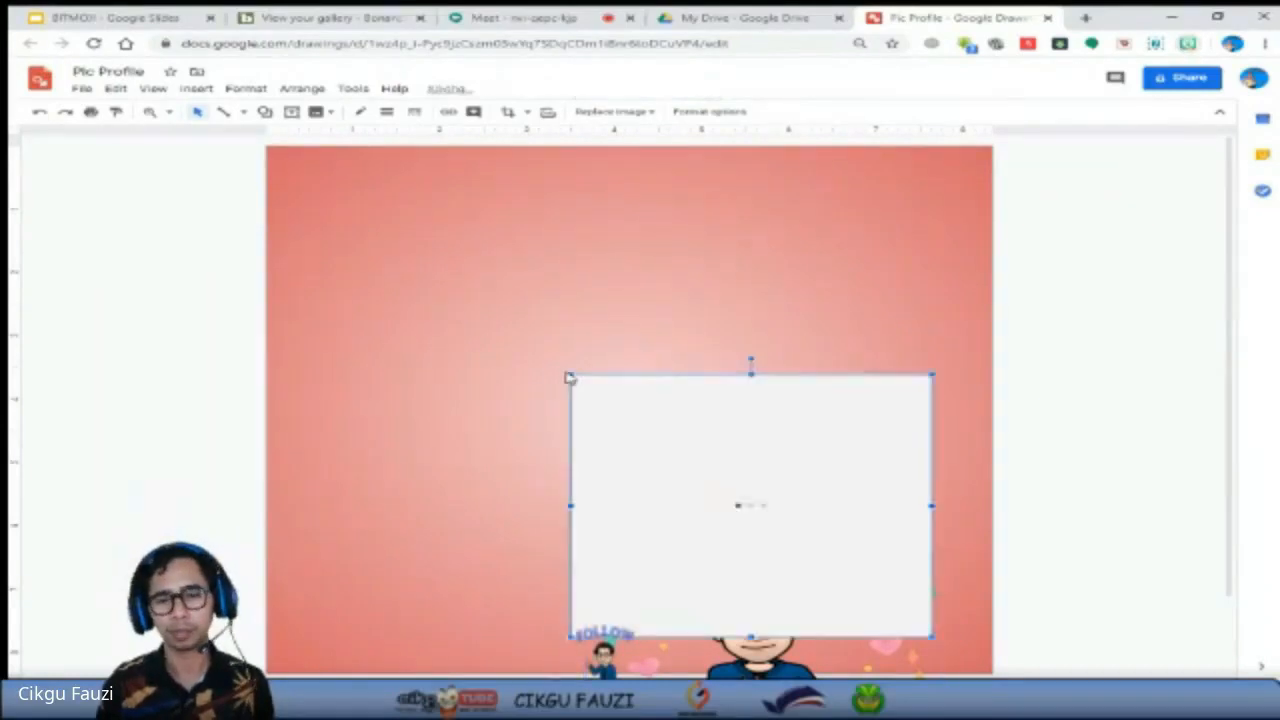
left_click_drag(706, 429, 488, 246)
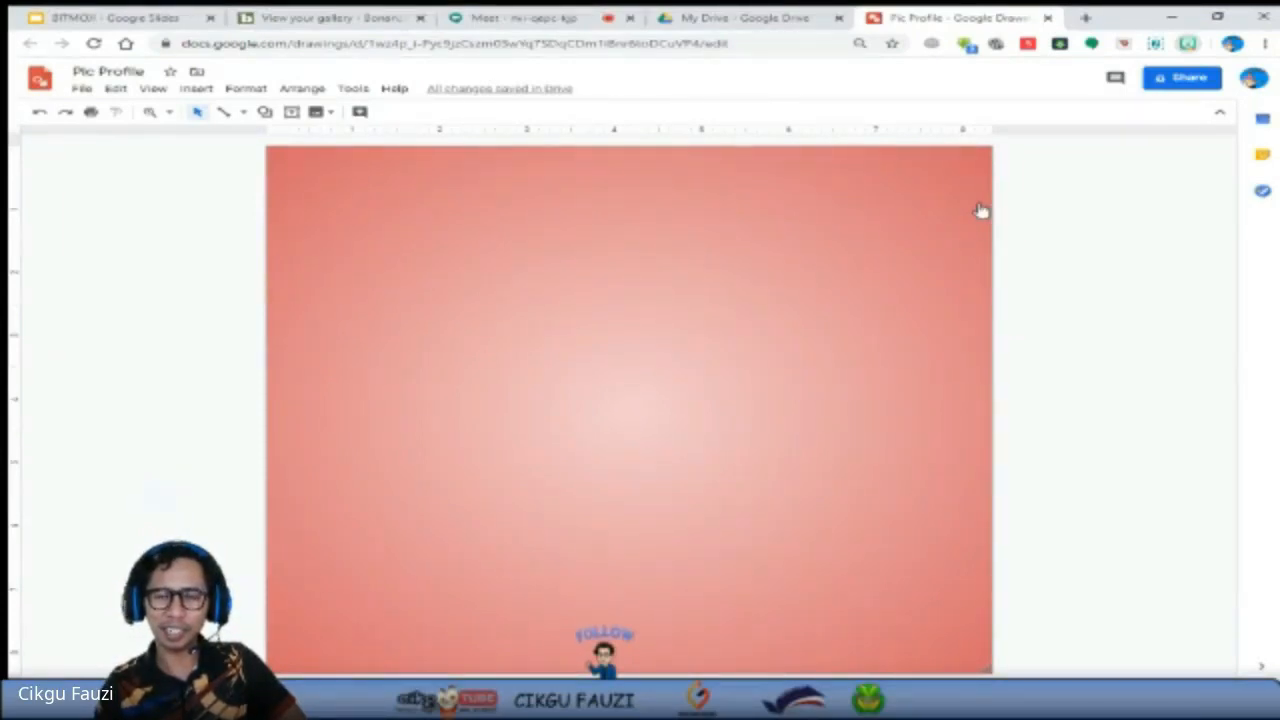
Insert a Bitmoji near the centre of the drawing.
left_click_drag(979, 211, 597, 417)
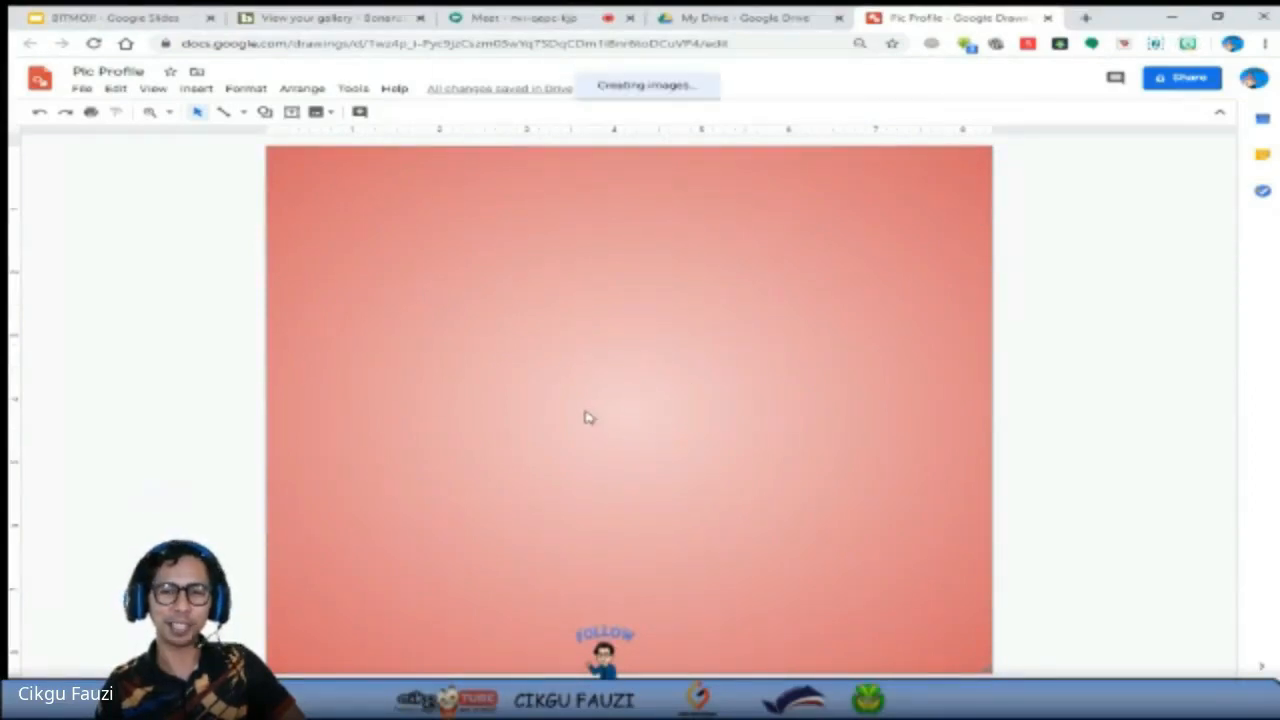
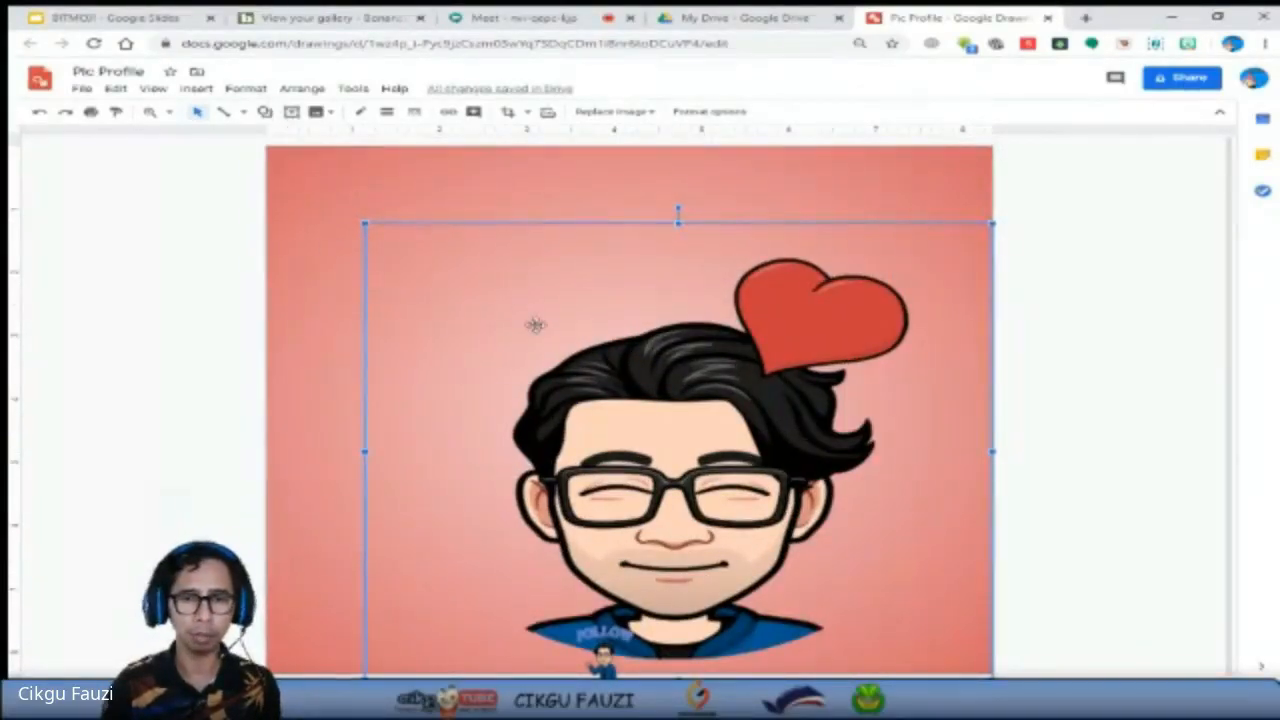
Resize the large heart Bitmoji to slightly smaller than the canvas and centre it on the drawing.
left_click_drag(366, 224, 298, 150)
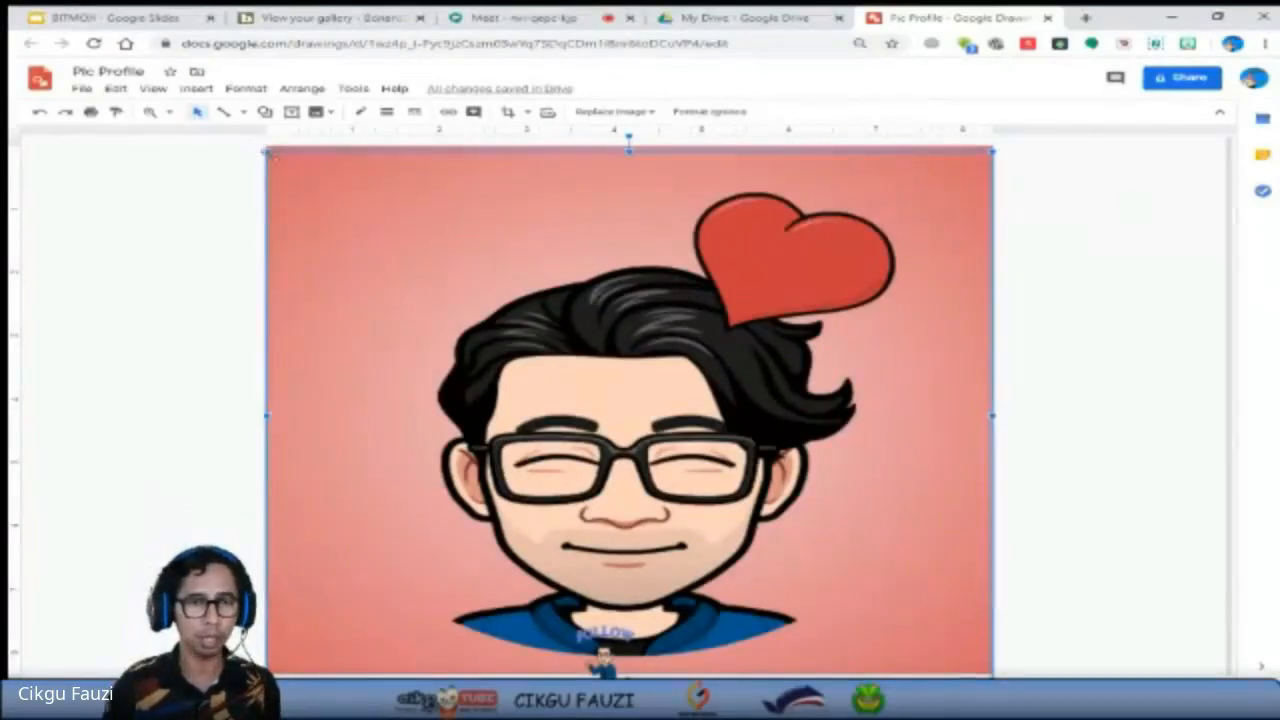
left_click_drag(328, 189, 330, 189)
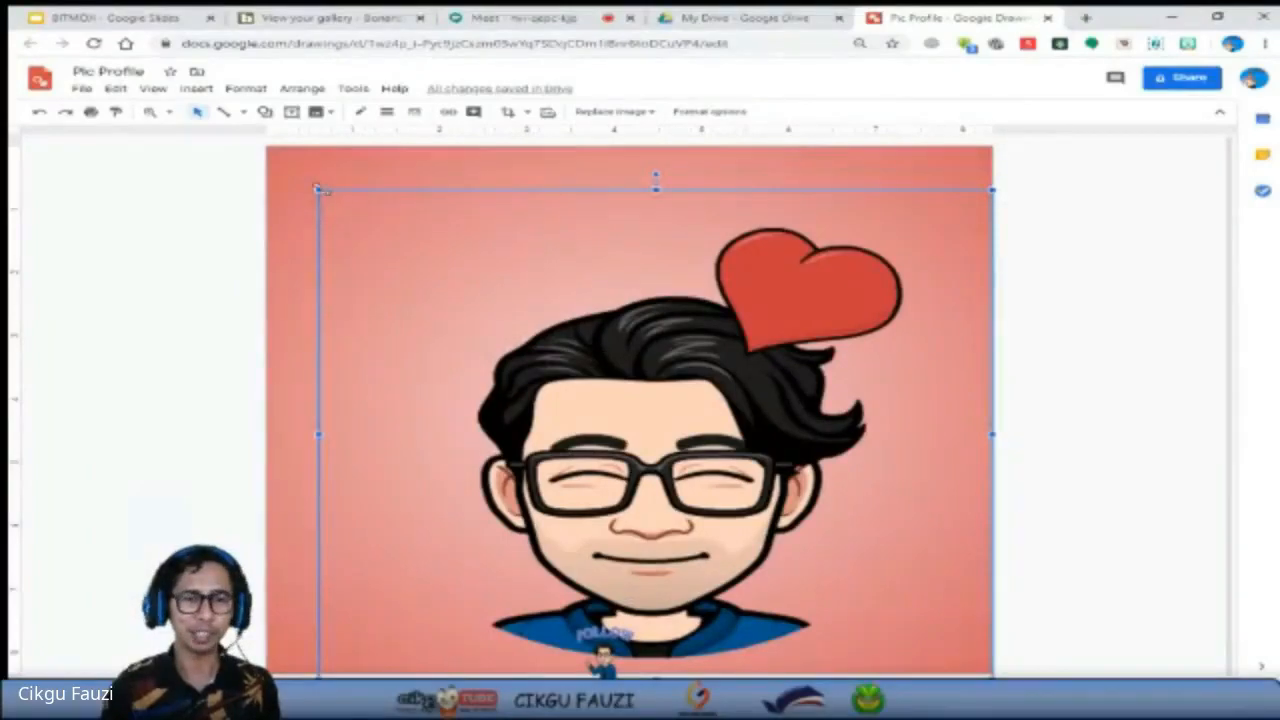
left_click_drag(317, 188, 383, 236)
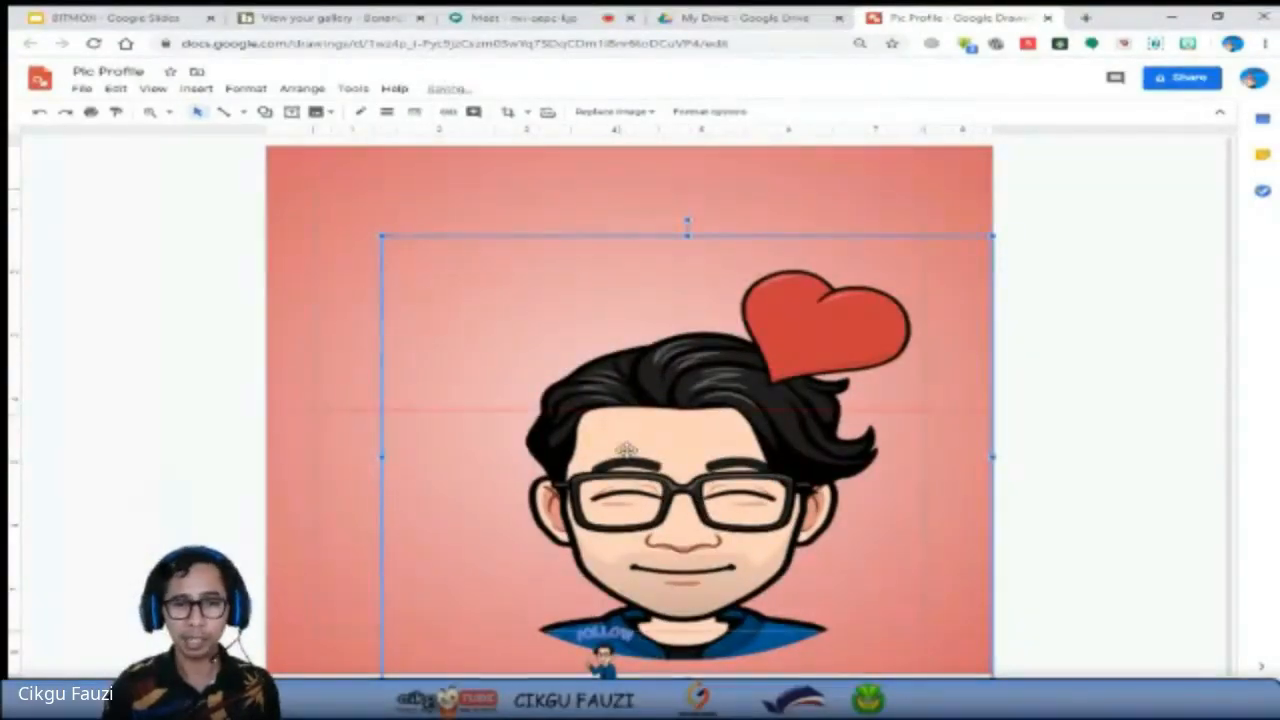
left_click_drag(626, 450, 568, 407)
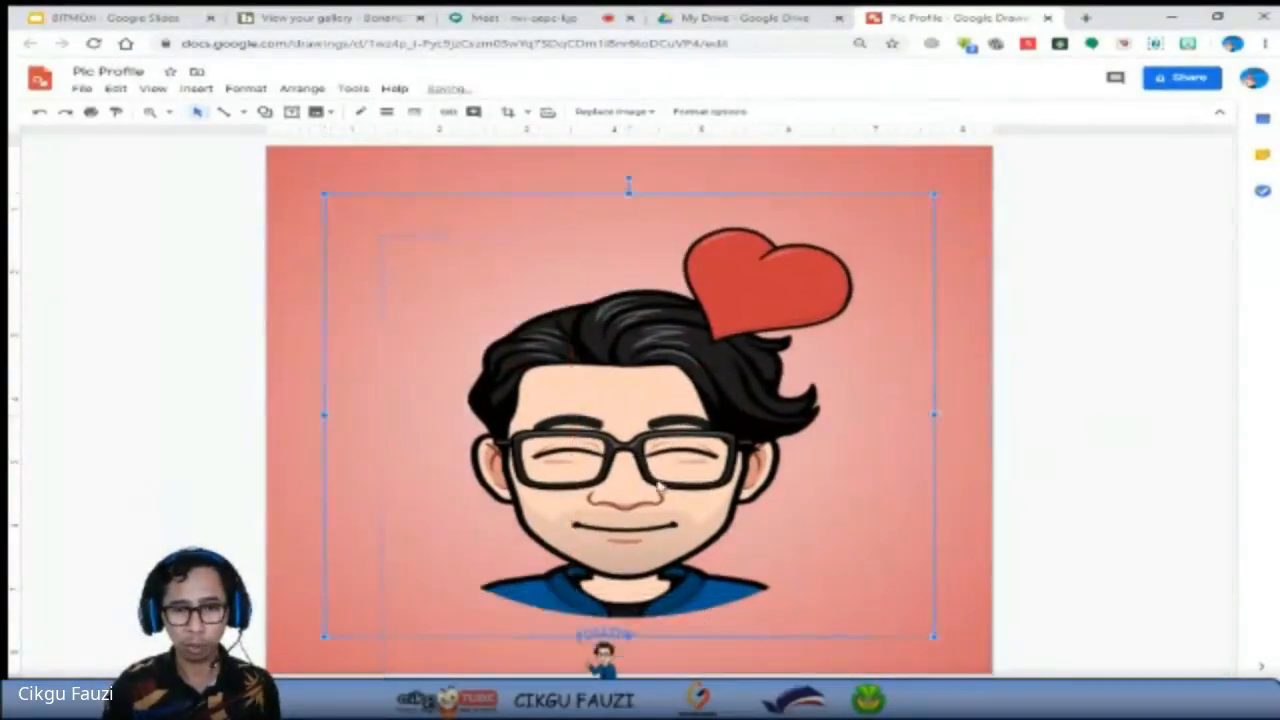
left_click(976, 659)
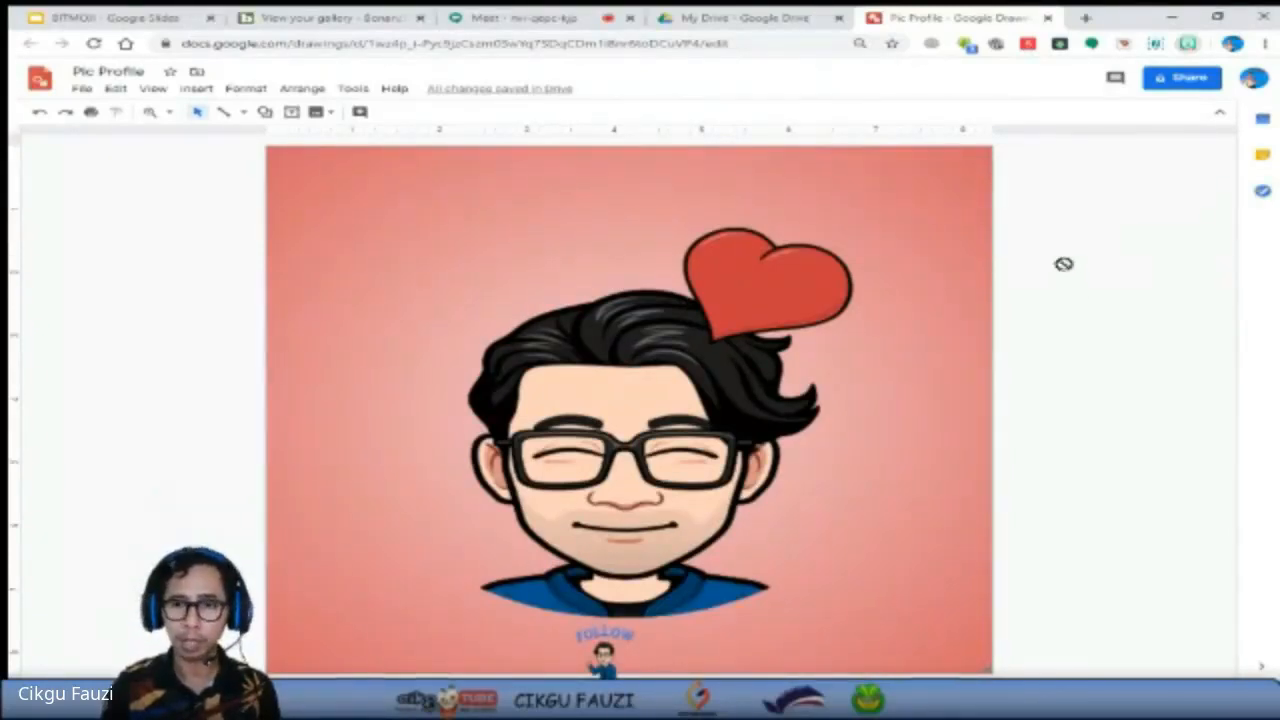
Add the "KEEP YOUR DISTANCE" Bitmoji to the drawing, shrink it, and place it near the canvas's upper left corner.
left_click_drag(505, 245, 502, 238)
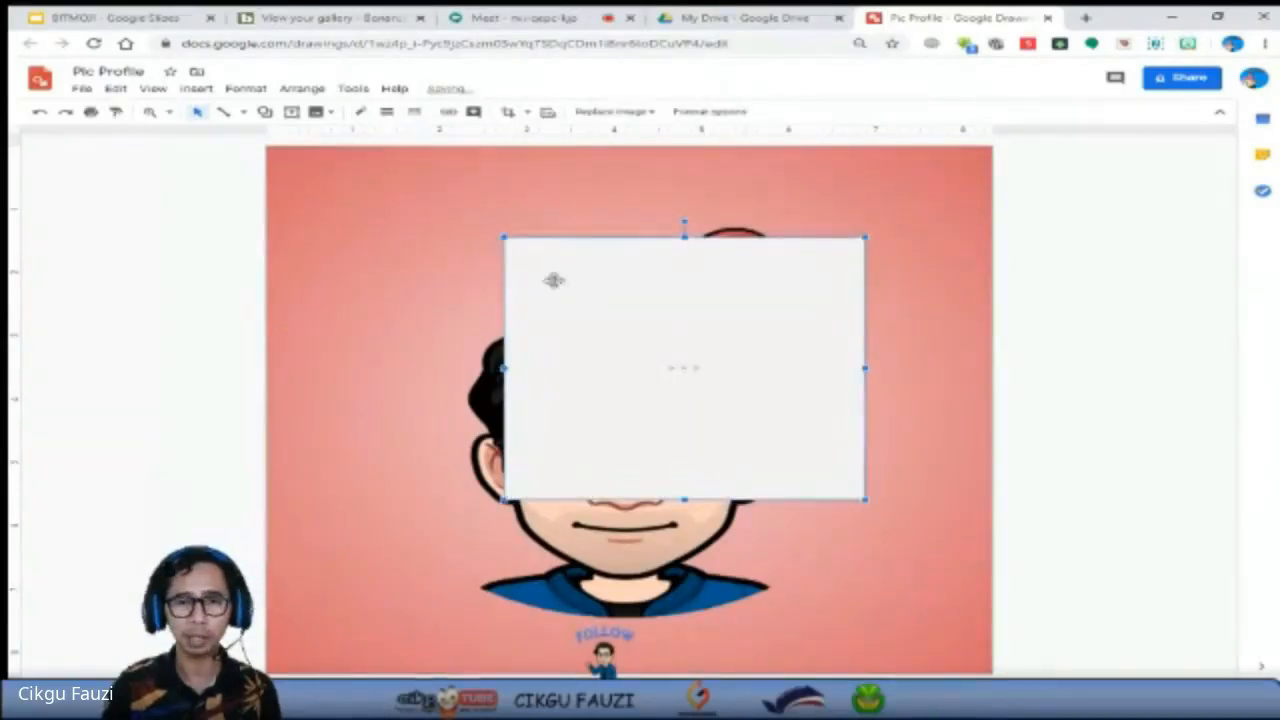
left_click_drag(556, 280, 627, 325)
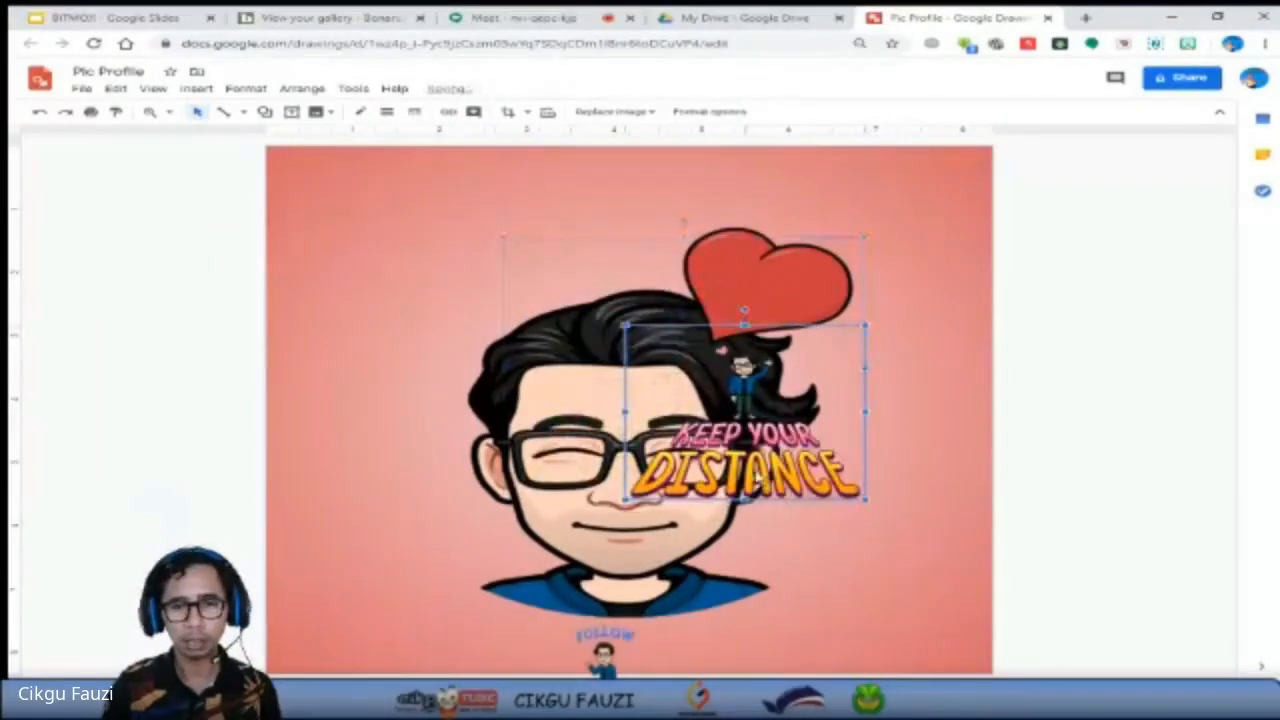
left_click_drag(718, 438, 532, 260)
left_click_drag(439, 146, 527, 209)
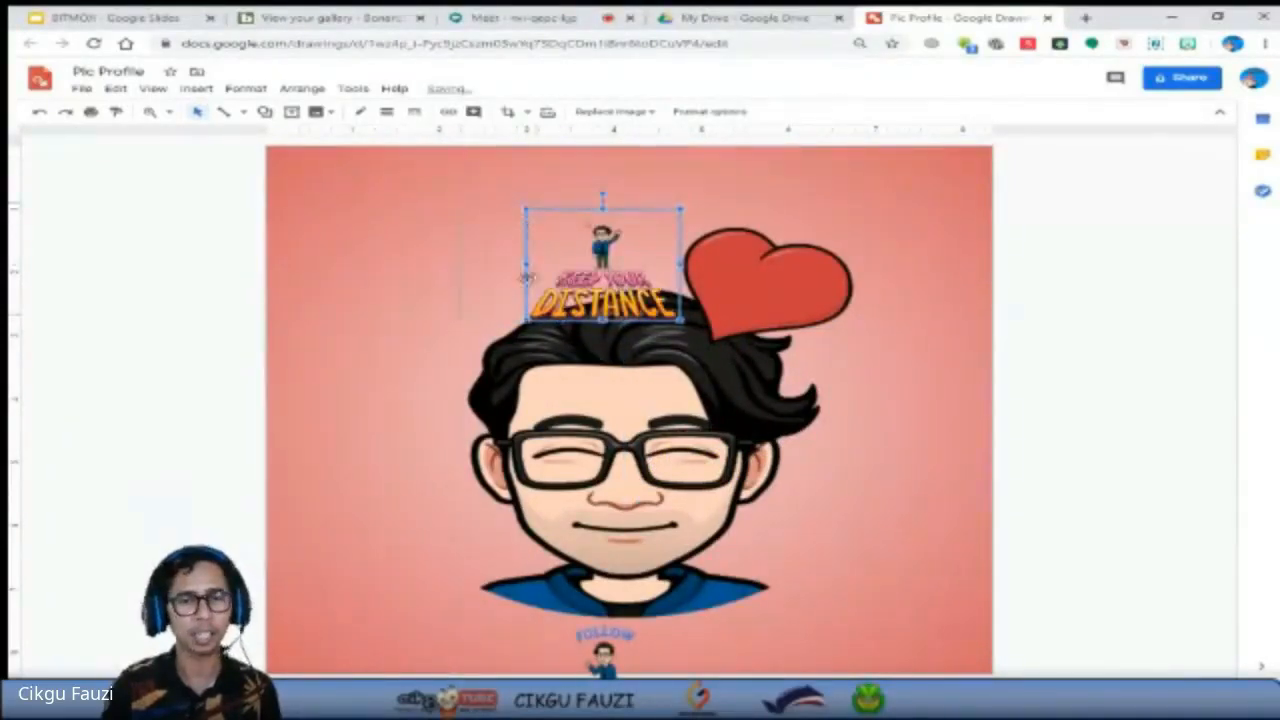
left_click_drag(620, 273, 461, 247)
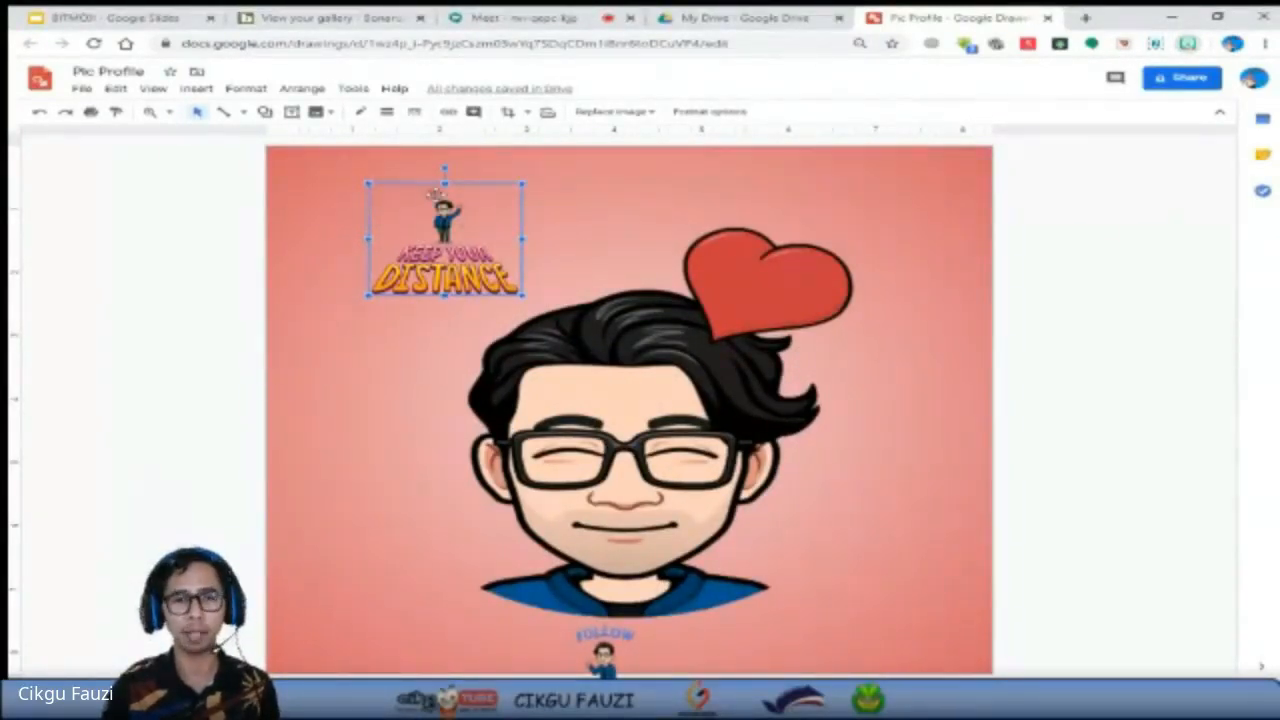
left_click(401, 253)
left_click(401, 255)
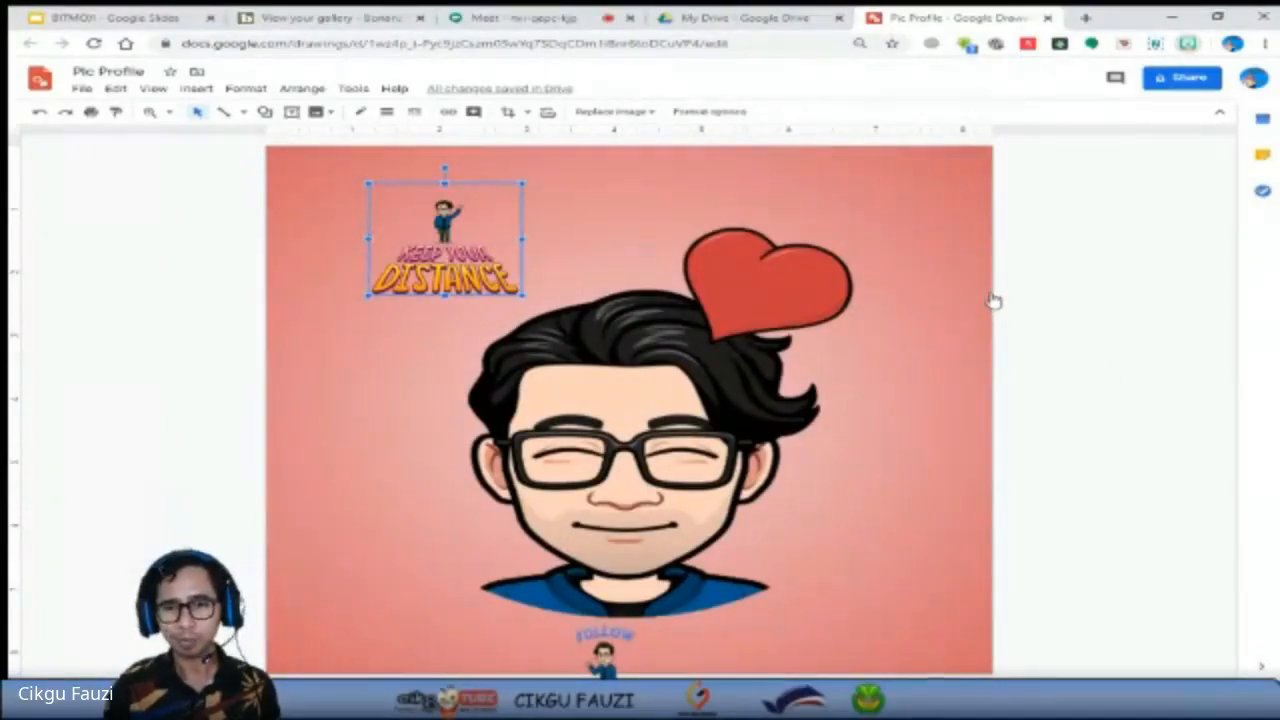
Add the "MORNIN'" Bitmoji, shrink it beside the large Bitmoji's shoulder, and undo the accidental shift of the large Bitmoji.
left_click_drag(994, 300, 921, 543)
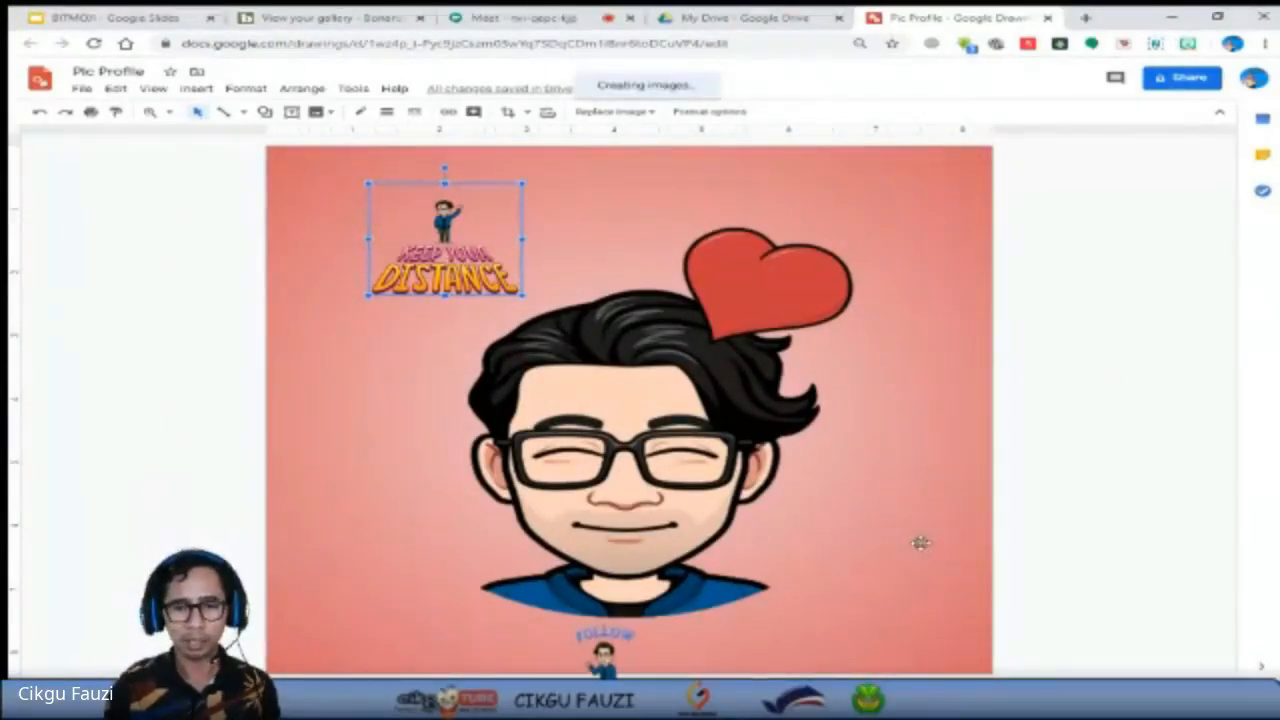
left_click_drag(1068, 608, 793, 487)
left_click_drag(648, 423, 806, 529)
left_click(856, 570)
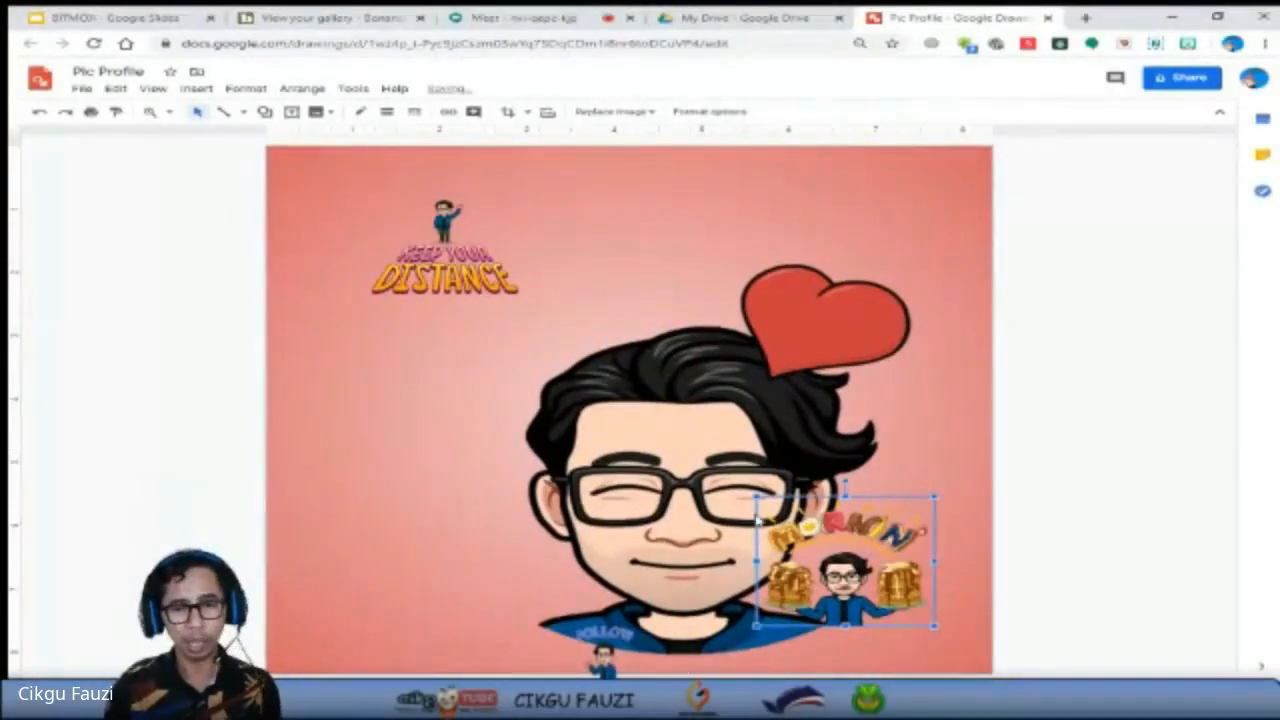
key("ctrl+z")
left_click(757, 520)
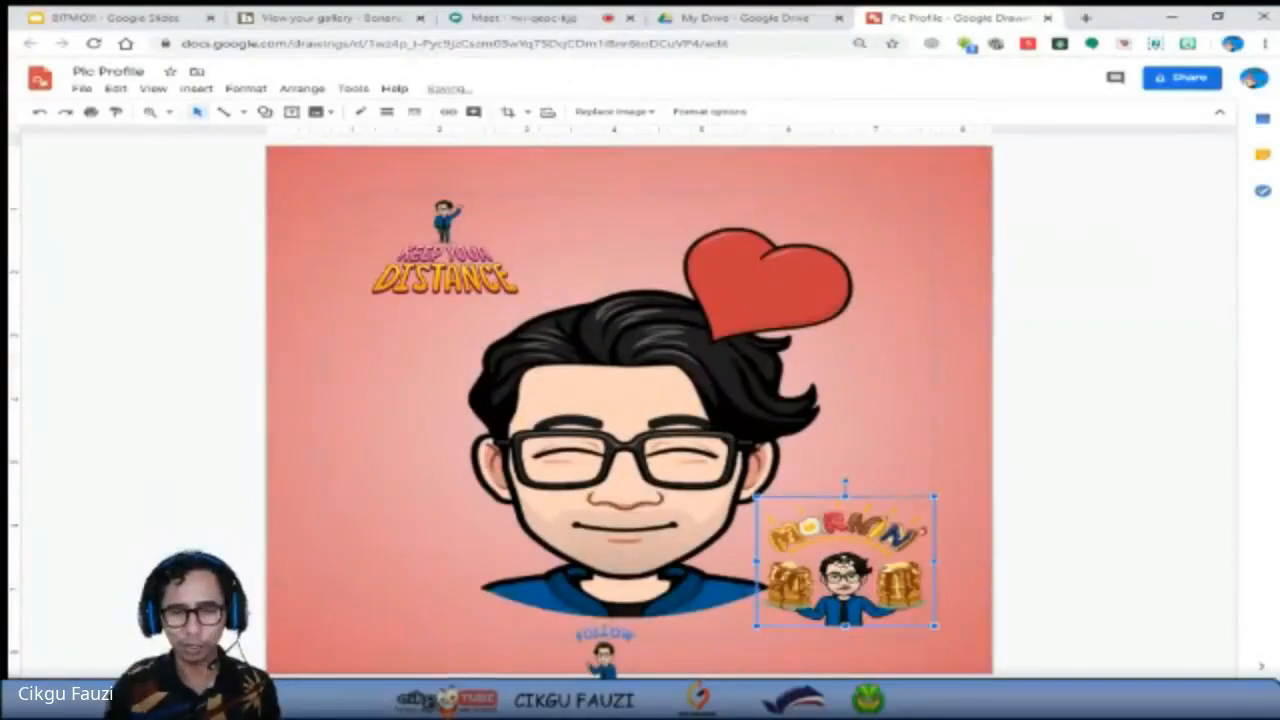
Move the "MORNIN'" Bitmoji into the canvas's lower right corner and the "KEEP YOUR DISTANCE" Bitmoji near its lower left corner.
left_click_drag(847, 569, 905, 614)
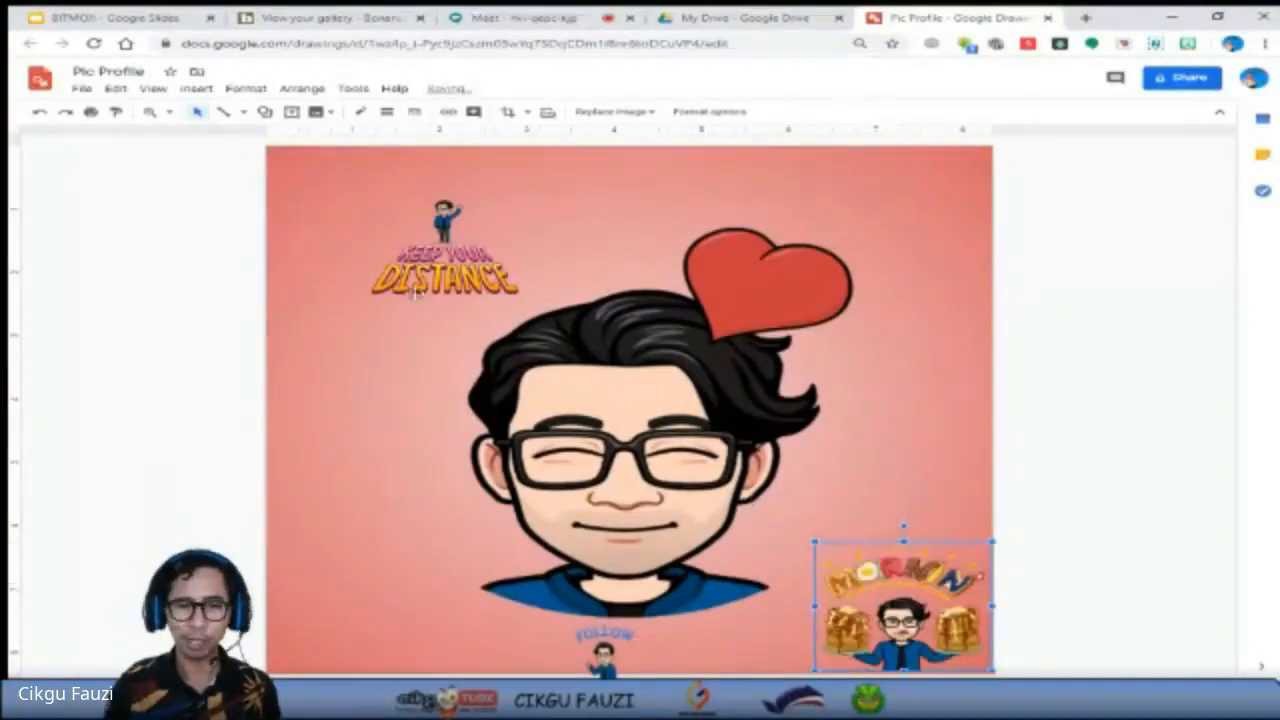
left_click_drag(437, 258, 360, 585)
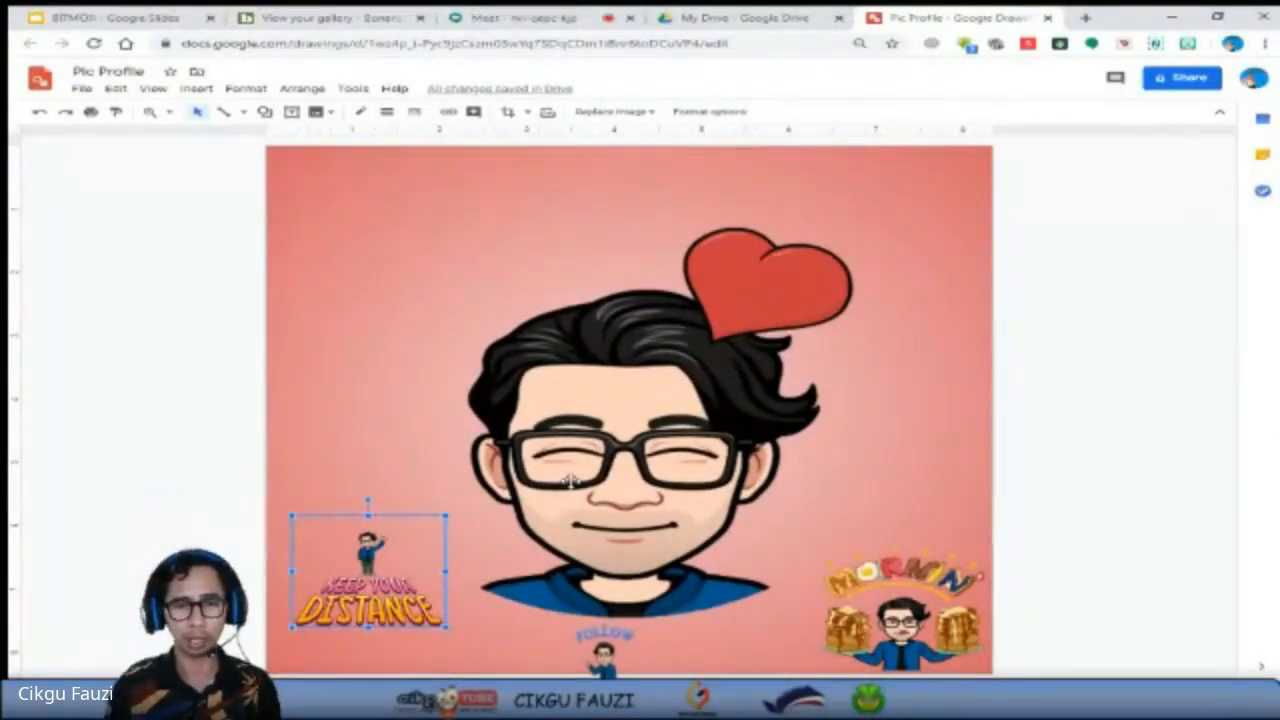
Delete the large heart Bitmoji, paste the crossed-arms suit photo with the green background, and move it to the middle of the canvas.
left_click(570, 482)
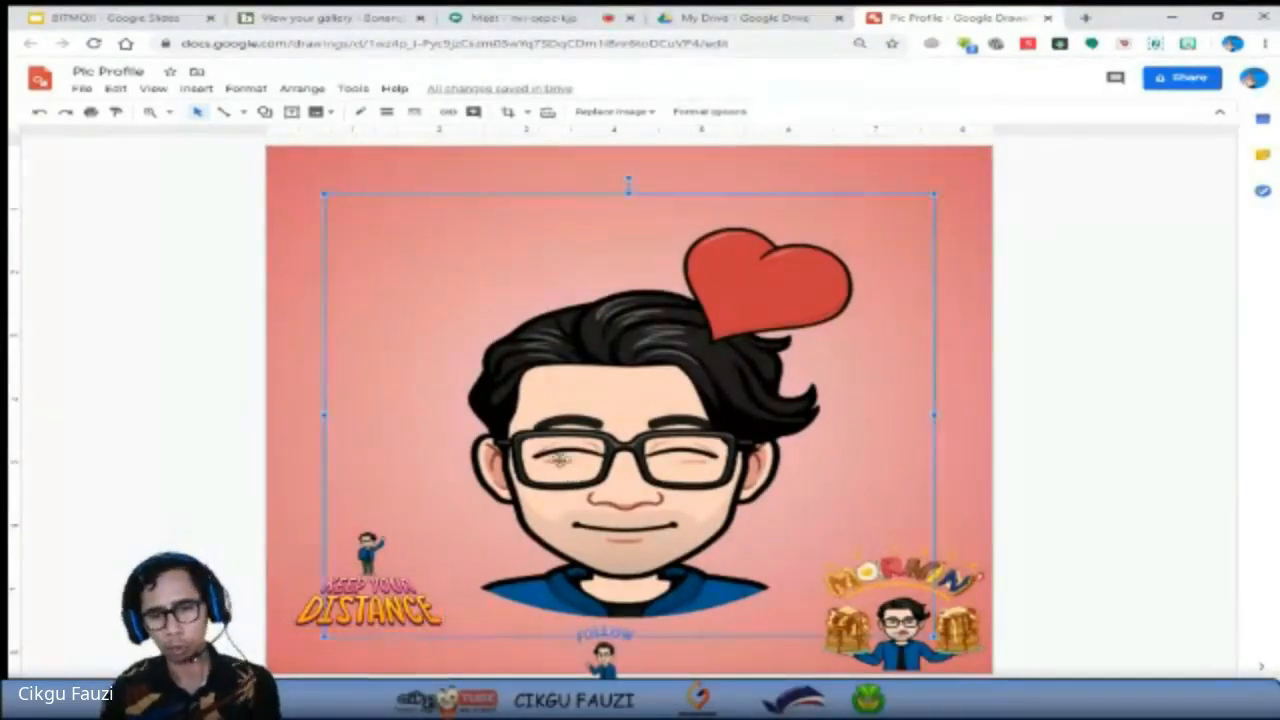
key("Delete")
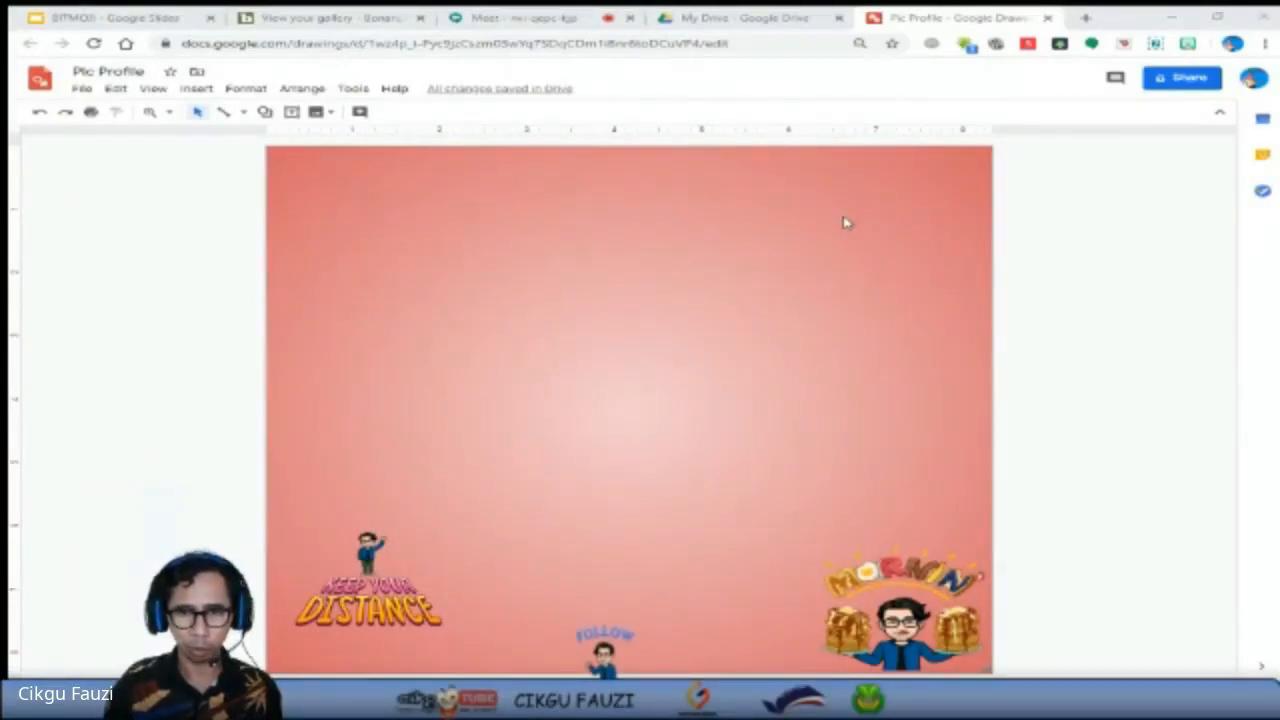
key("ctrl+v")
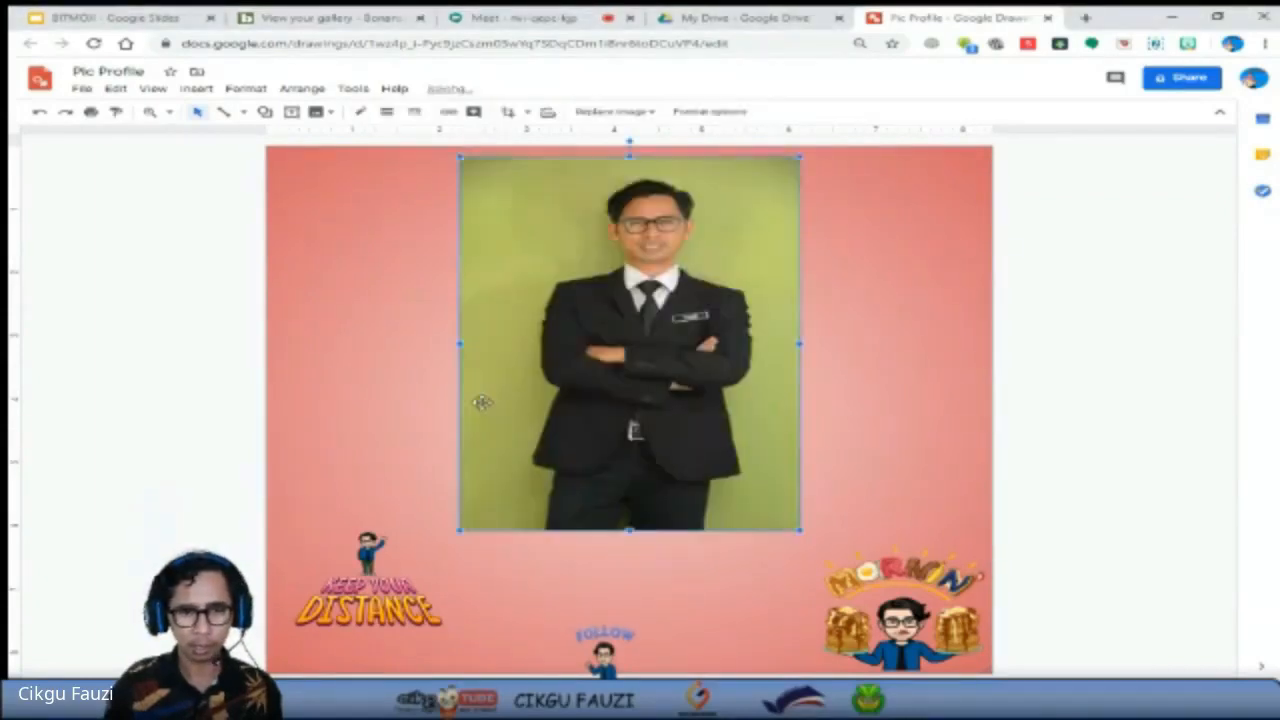
left_click_drag(622, 357, 652, 440)
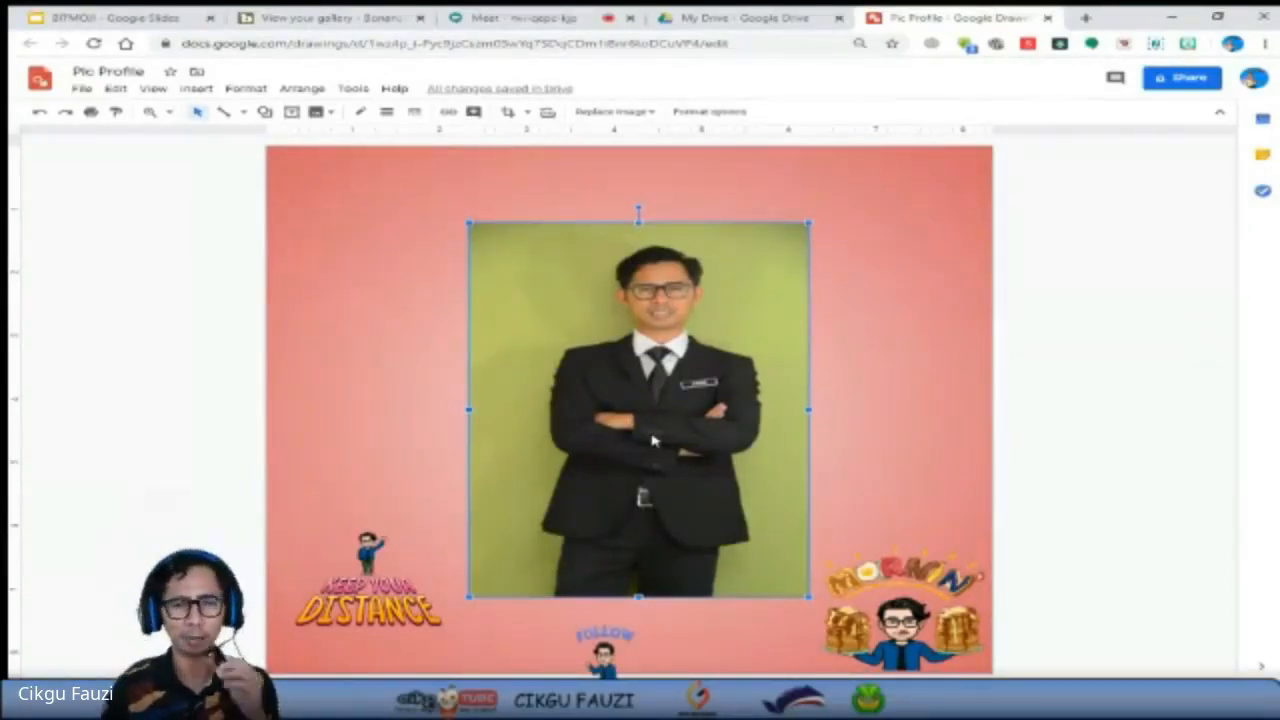
Switch to Background Burner, upload photo_2020-05-10_22-27-49.jpg for background removal, and select the first thumbnail result.
left_click(330, 18)
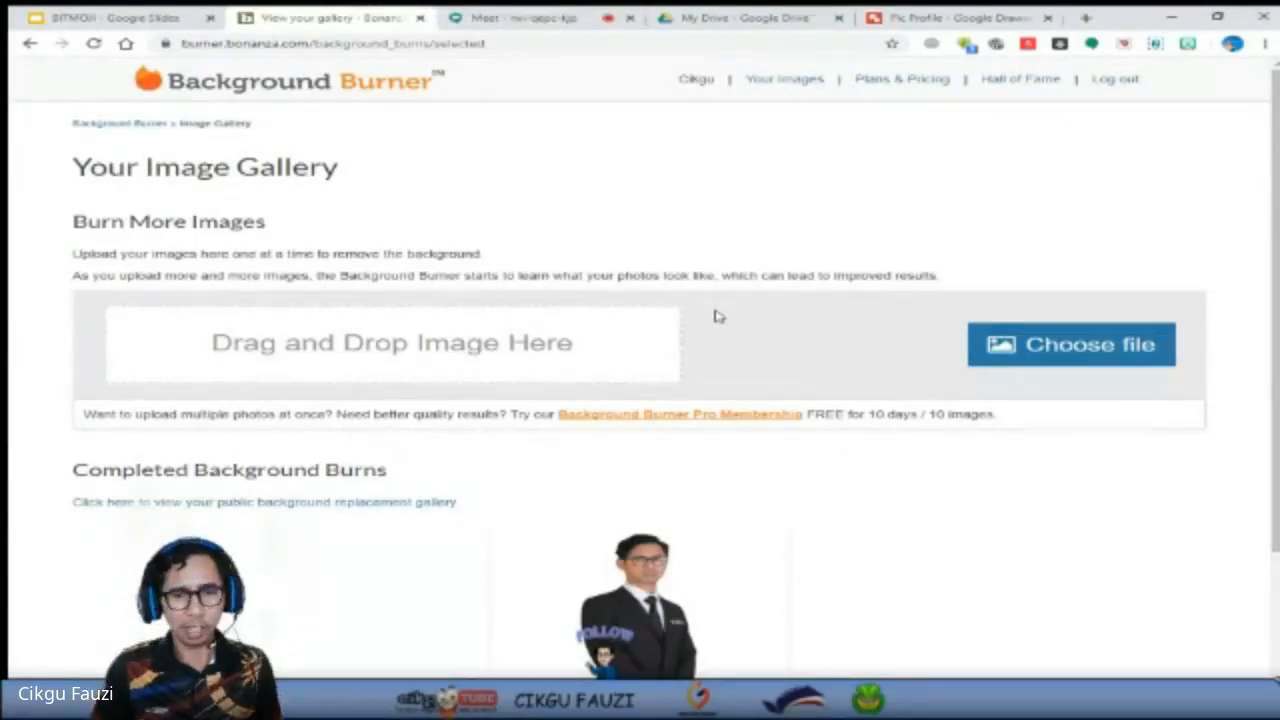
scroll(803, 457, "down", 2)
mouse_move(680, 505)
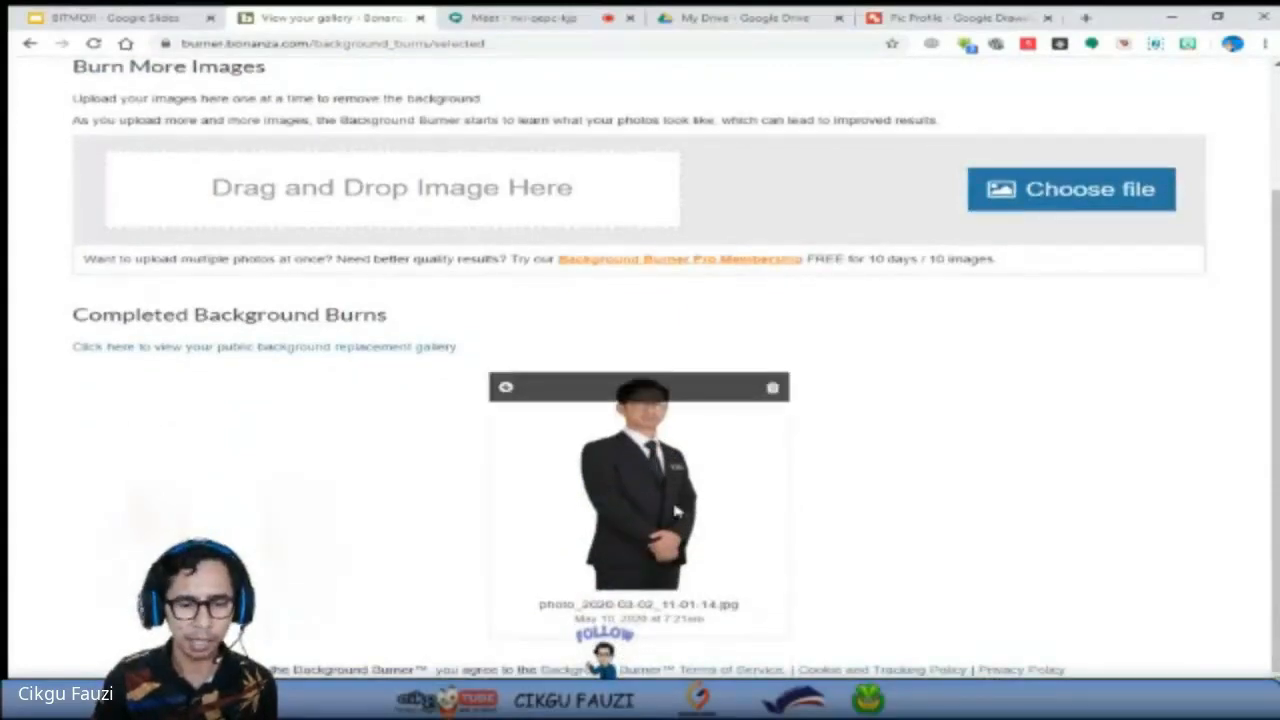
scroll(676, 512, "up", 2)
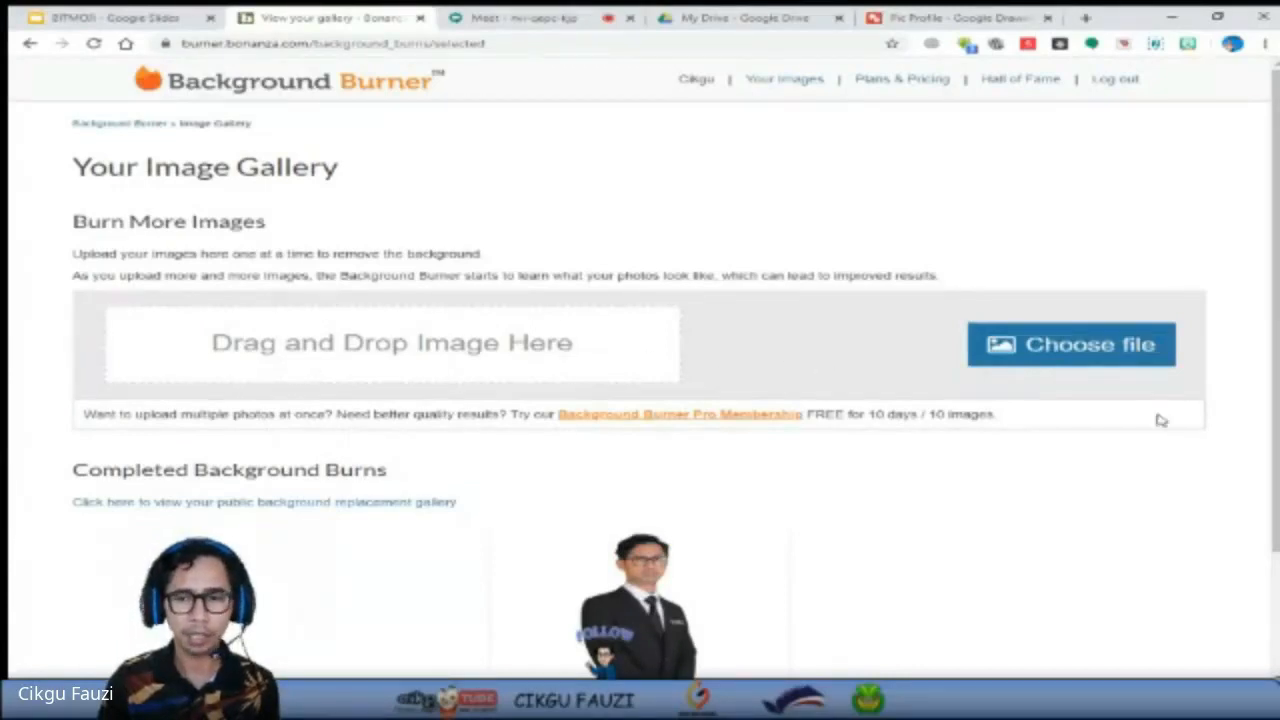
left_click(1137, 345)
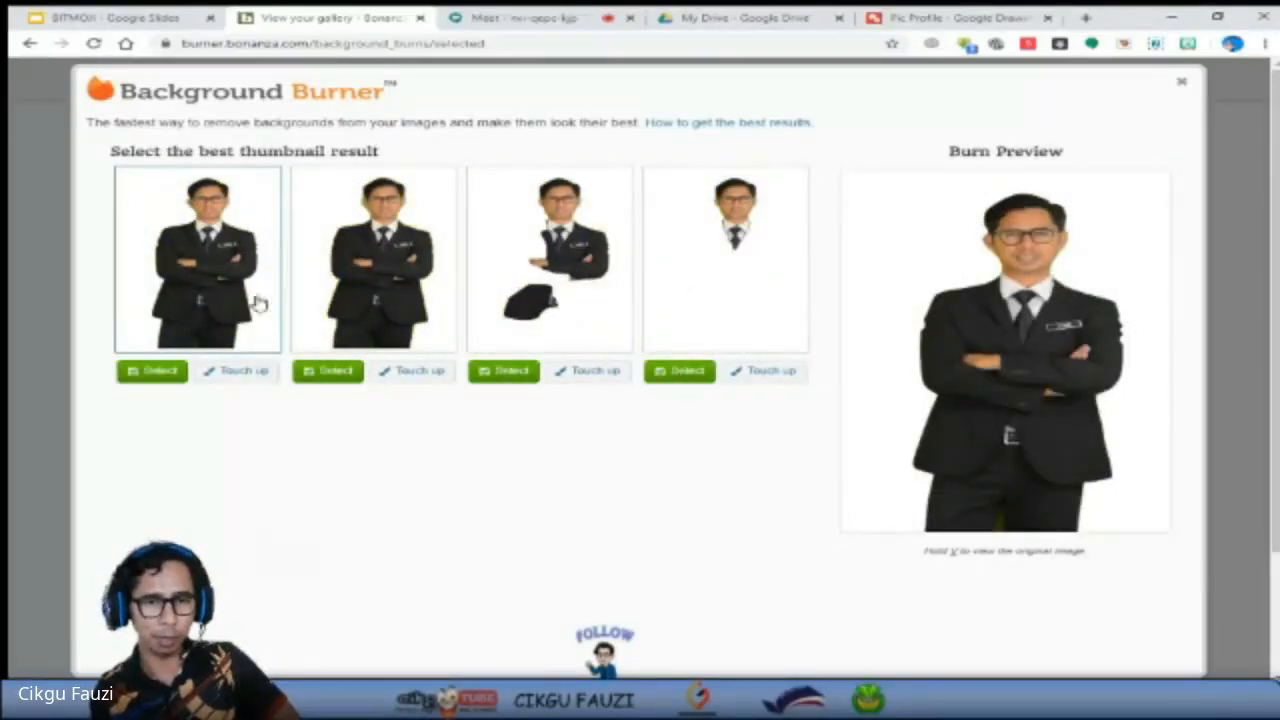
left_click(676, 340)
left_click(336, 352)
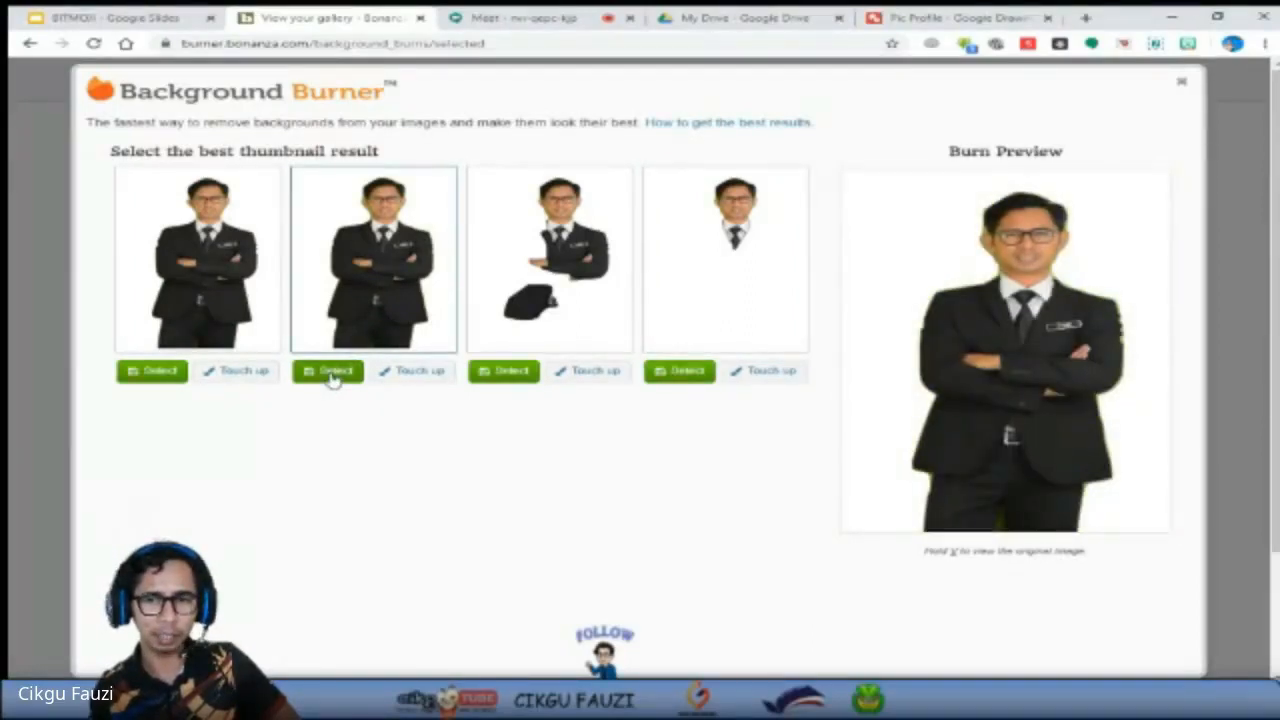
left_click(150, 372)
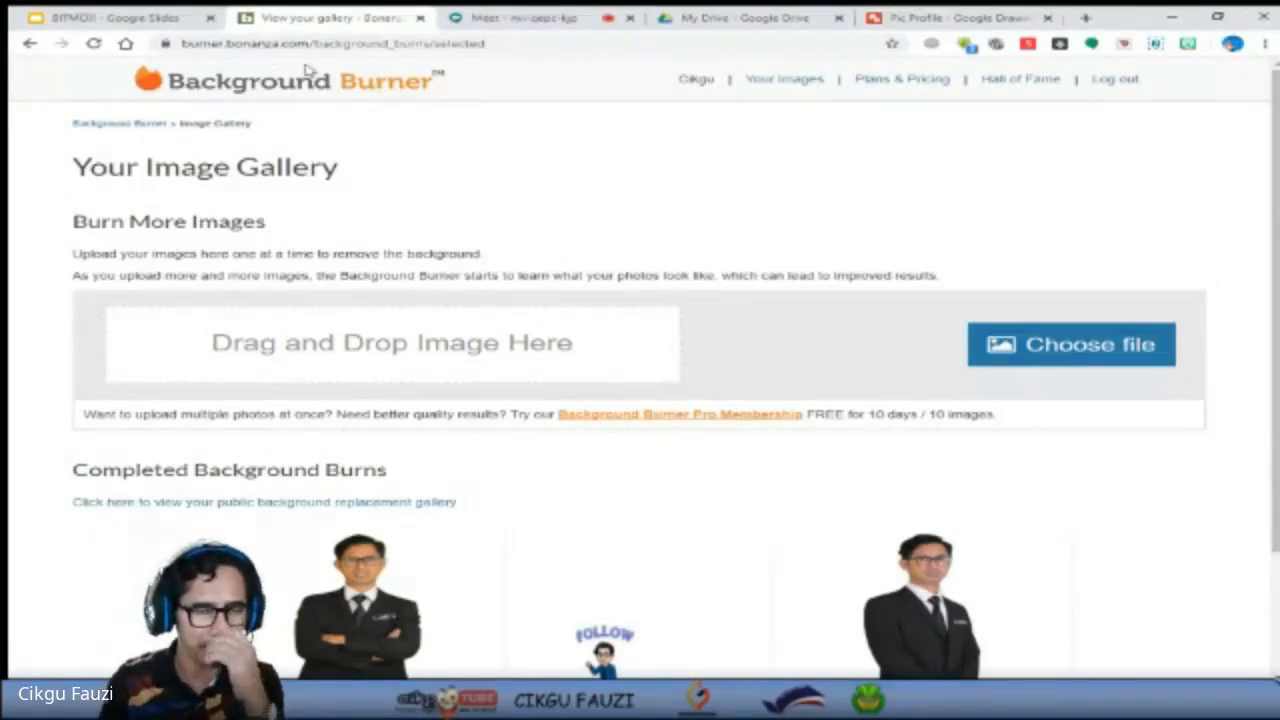
left_click(596, 40)
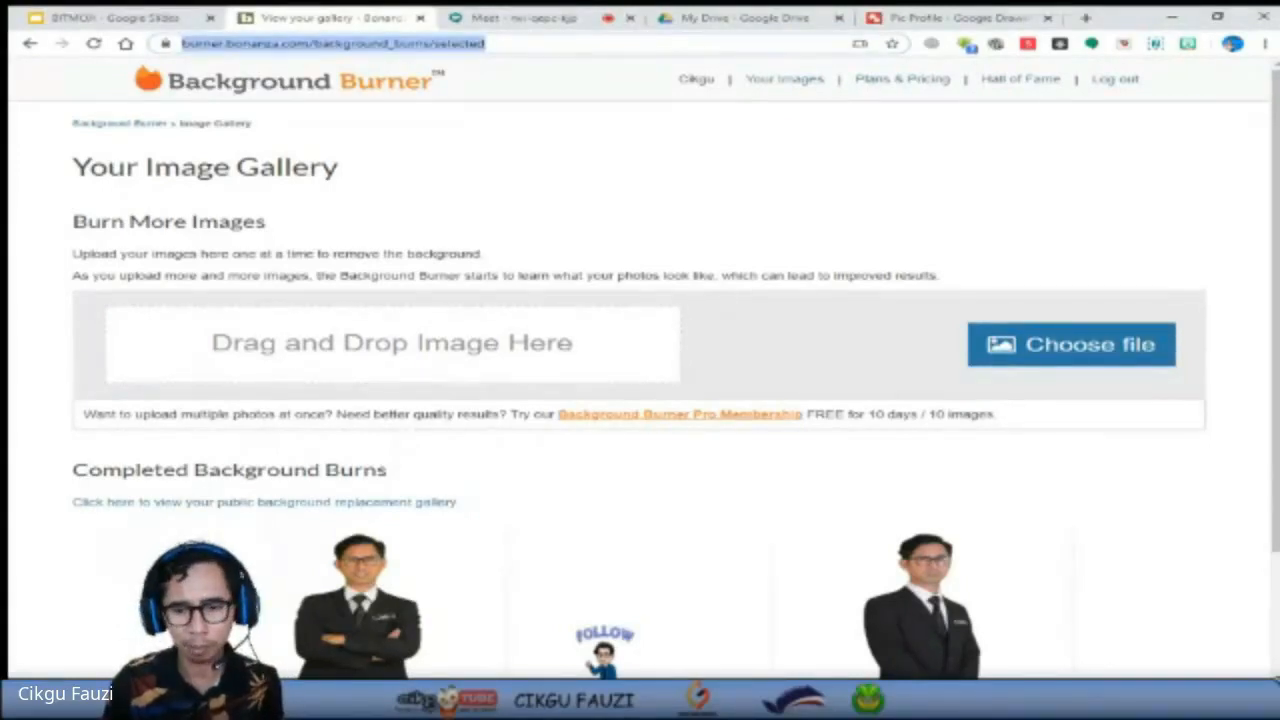
key("alt+Tab")
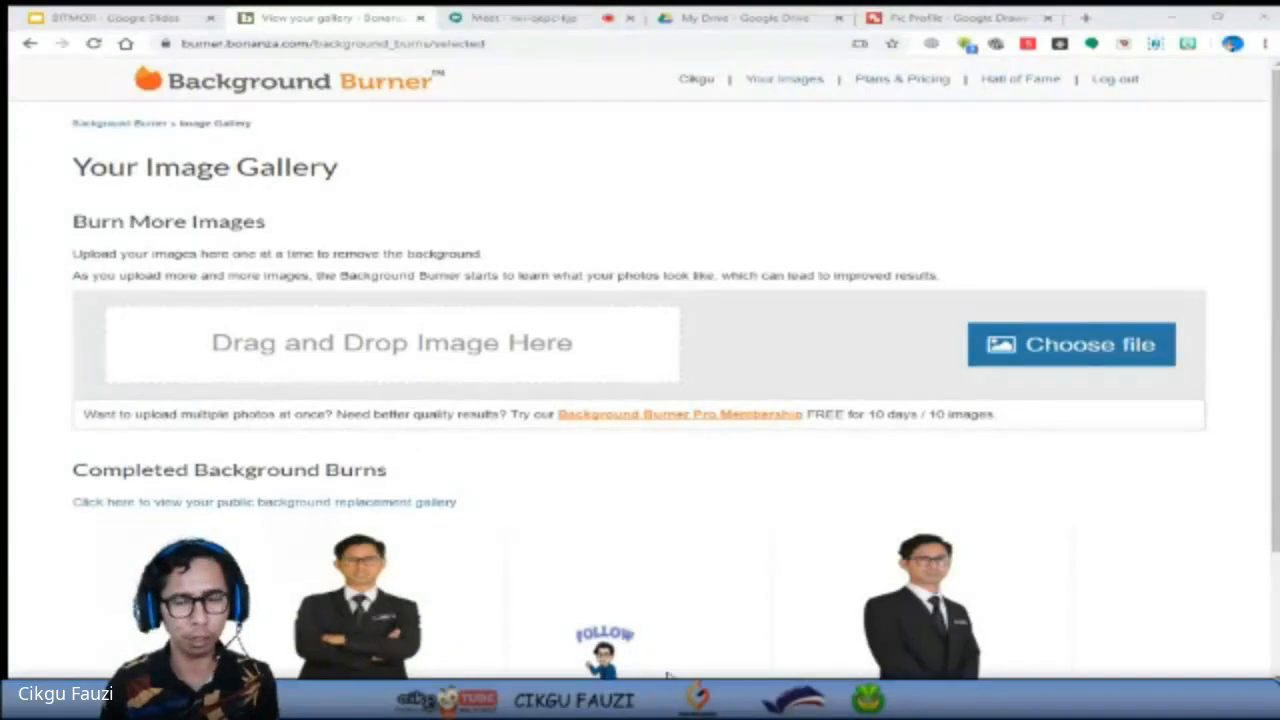
key("ctrl+l")
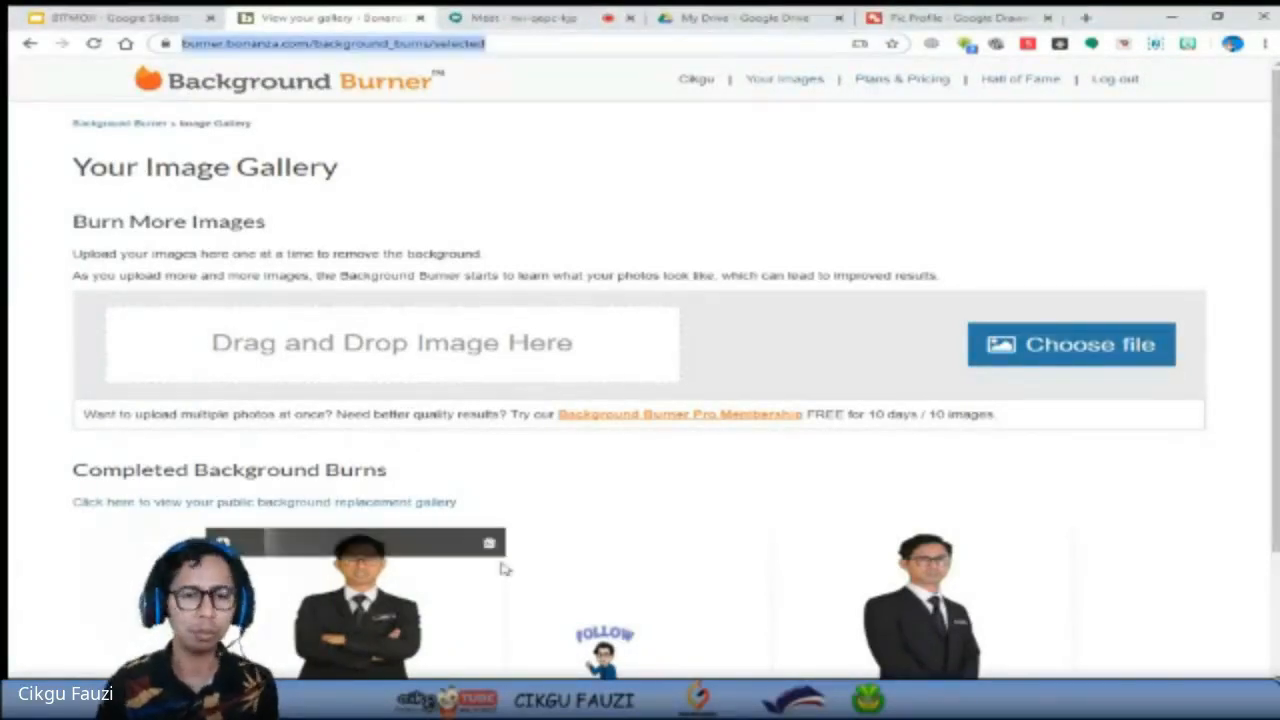
Try placing the crossed-arms photo directly from the Background Burner gallery onto the Pic Profile drawing, then delete it.
scroll(592, 535, "down", 2)
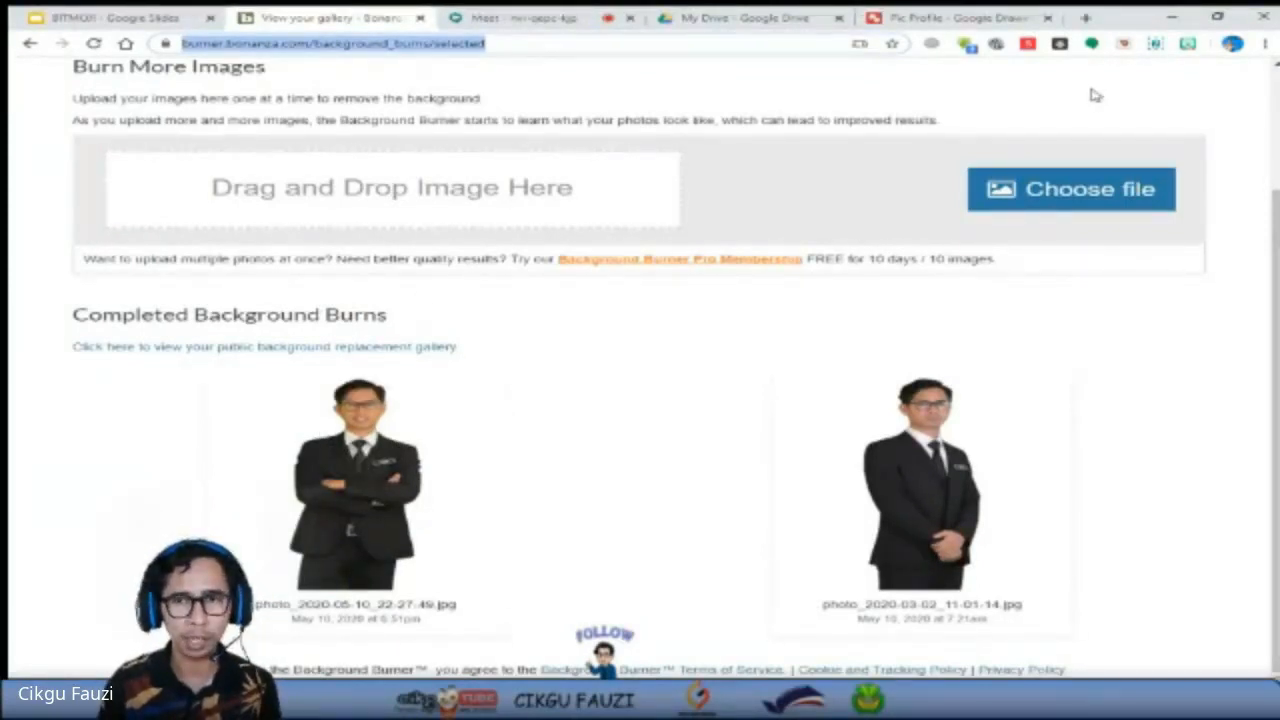
left_click_drag(398, 514, 923, 427)
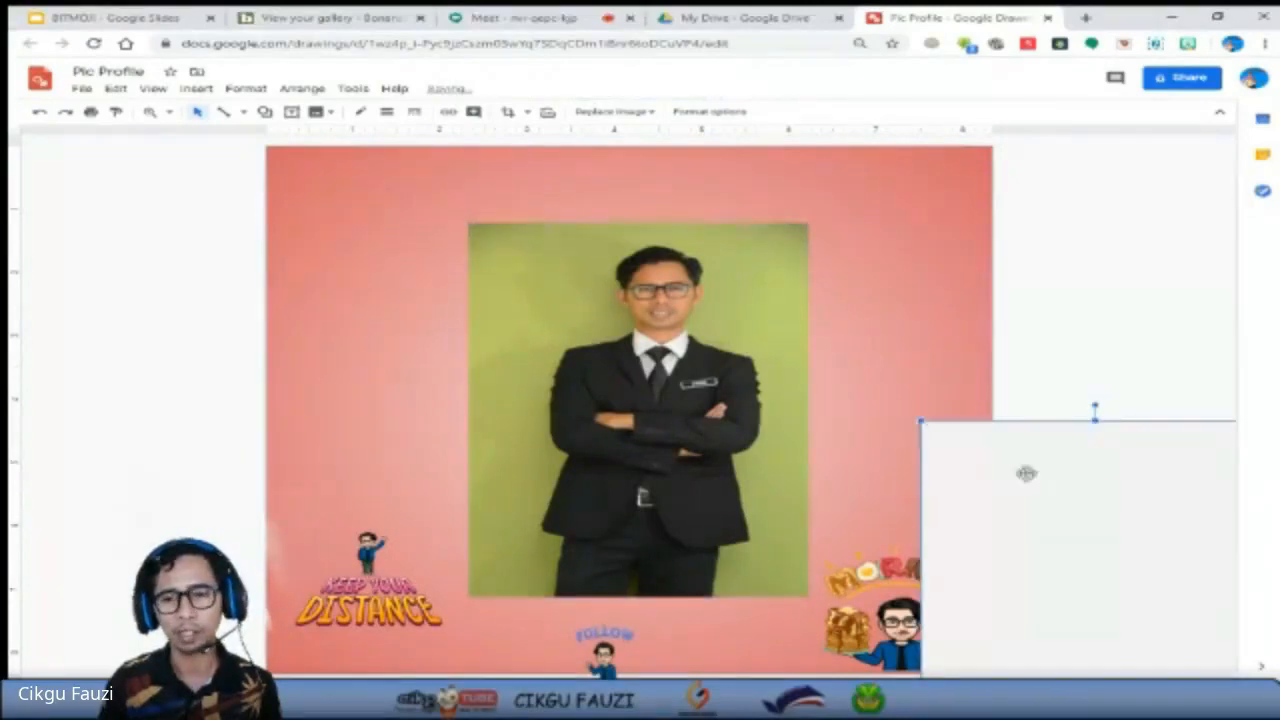
left_click_drag(1089, 505, 906, 388)
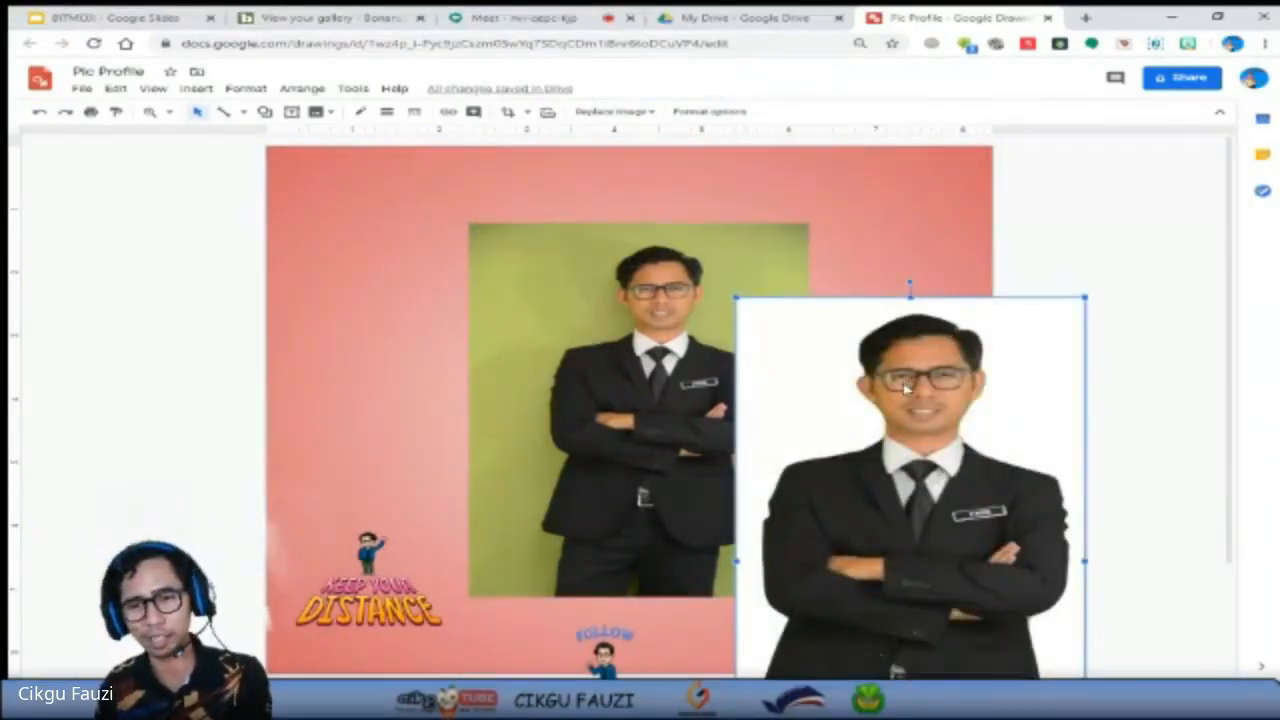
key("Delete")
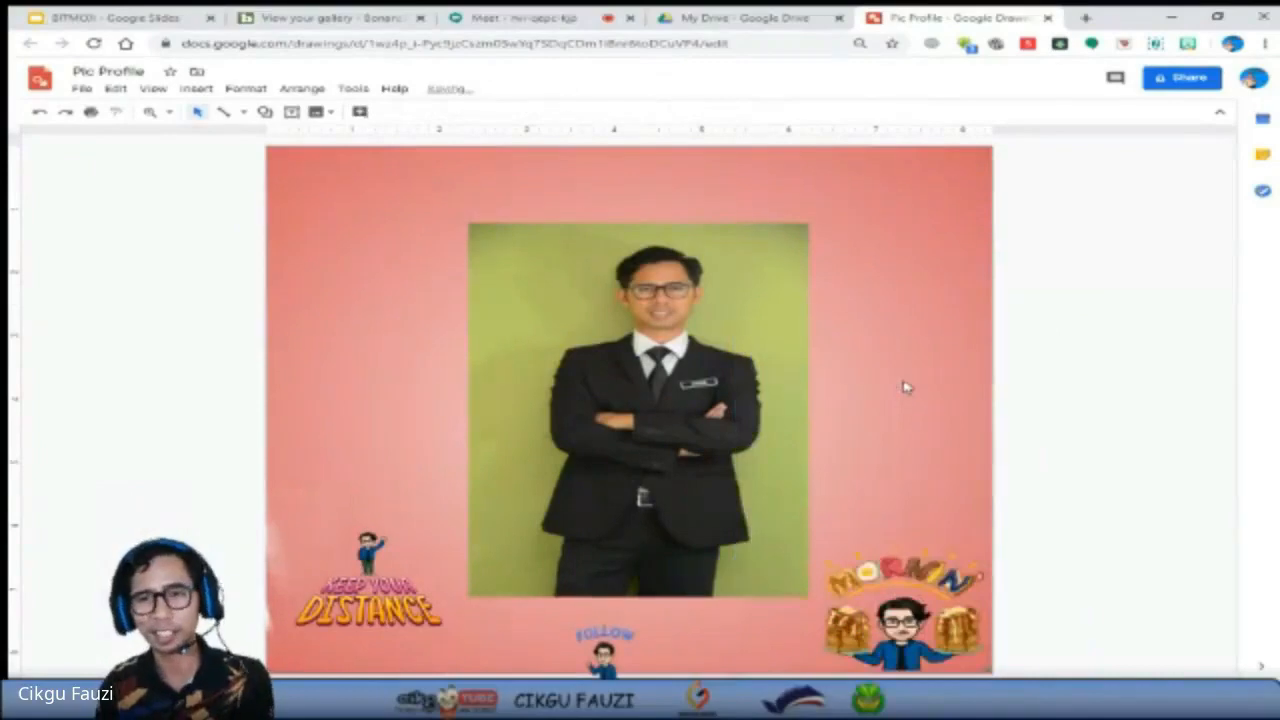
Download the completed crossed-arms photo from the Background Burner gallery as a PNG and return to the Pic Profile drawing.
left_click(322, 16)
mouse_move(222, 395)
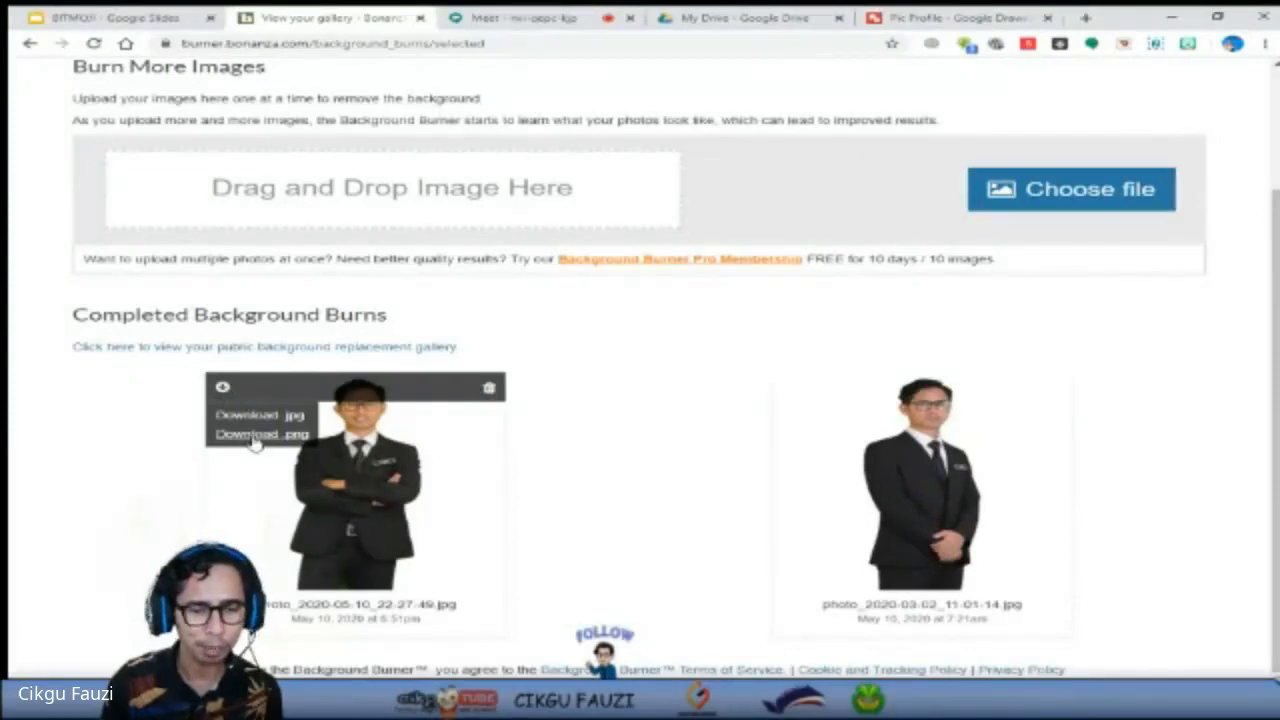
left_click(253, 435)
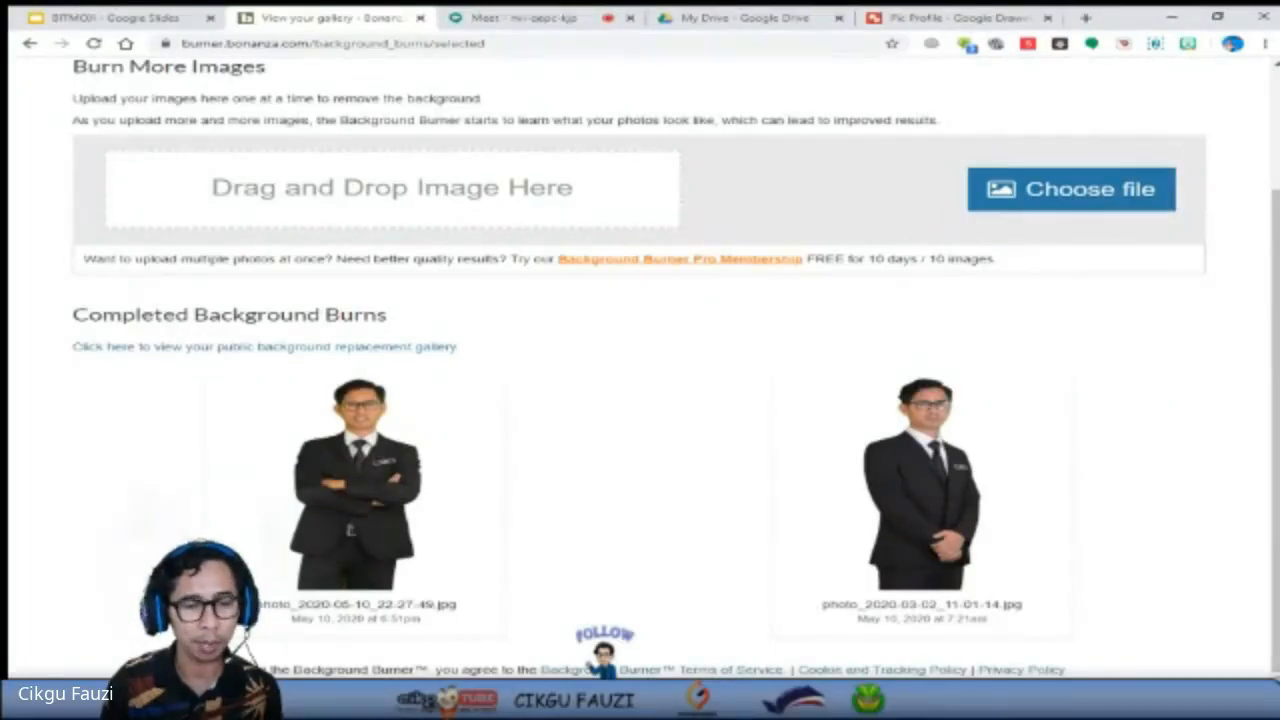
left_click(967, 22)
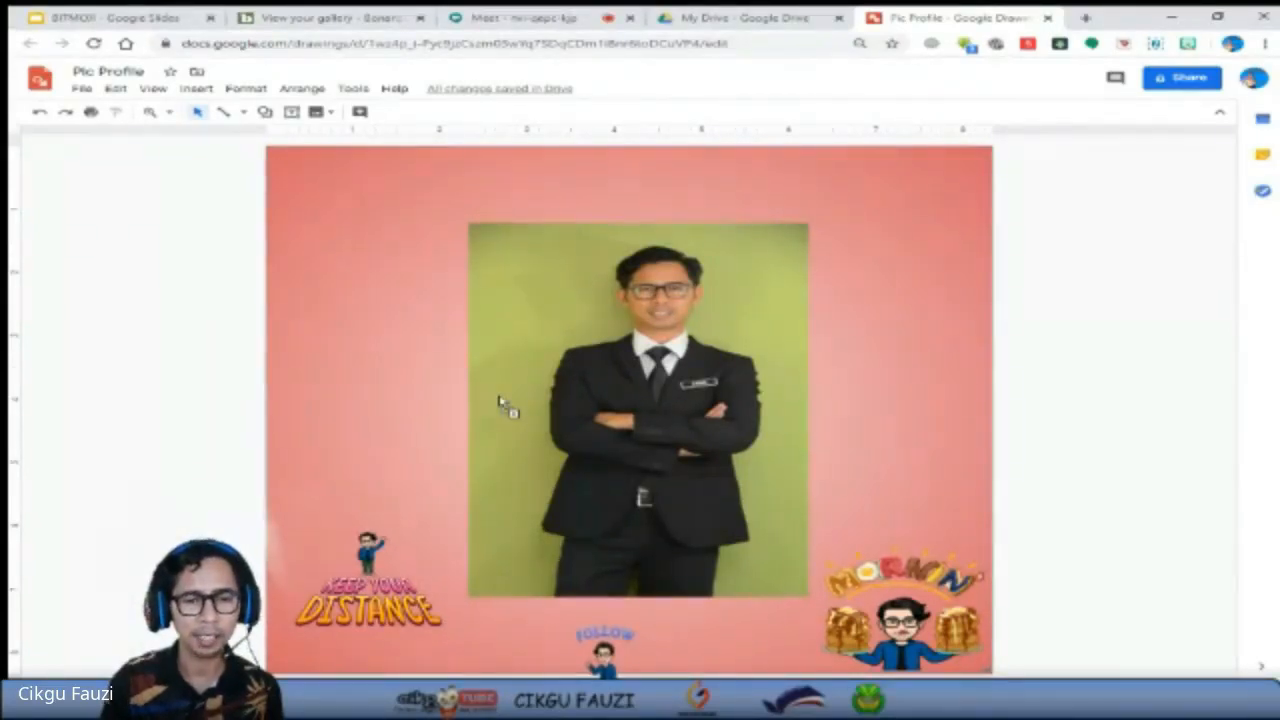
Insert the downloaded background-free crossed-arms photo into the drawing, place it above the "Keep Your Distance" Bitmoji, and delete the green-background photo.
left_click_drag(500, 402, 499, 398)
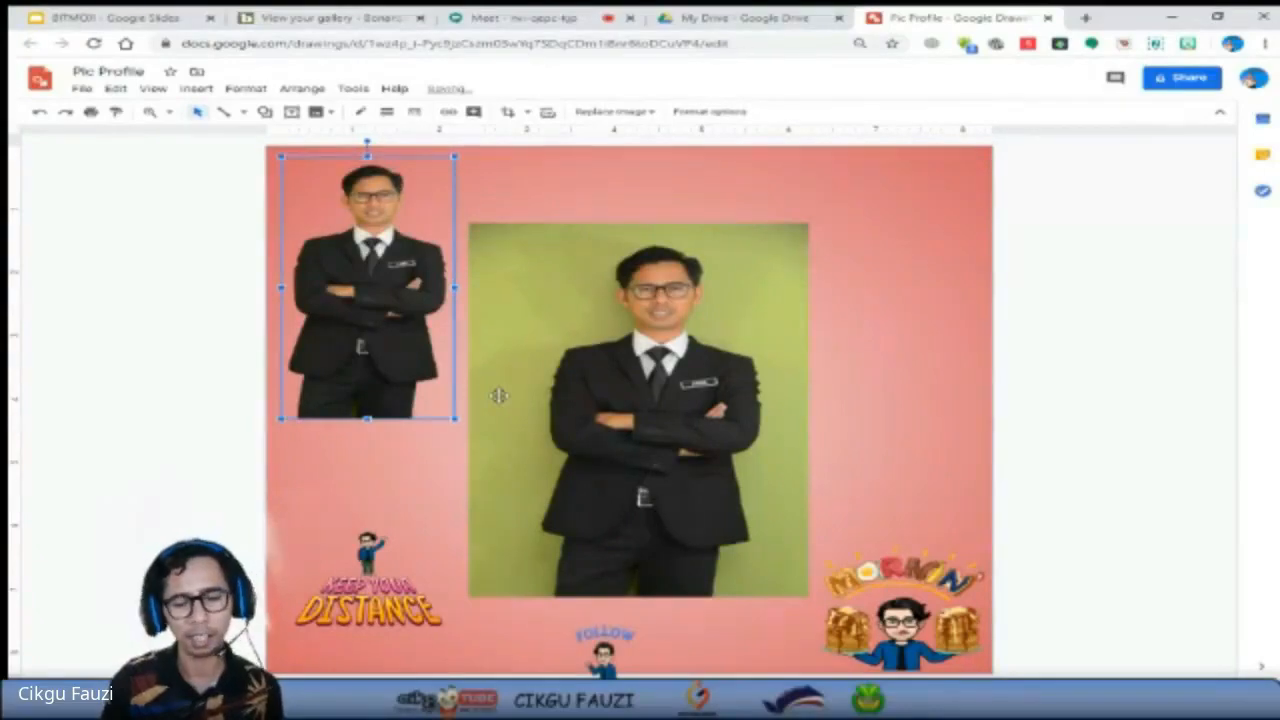
left_click_drag(371, 297, 385, 410)
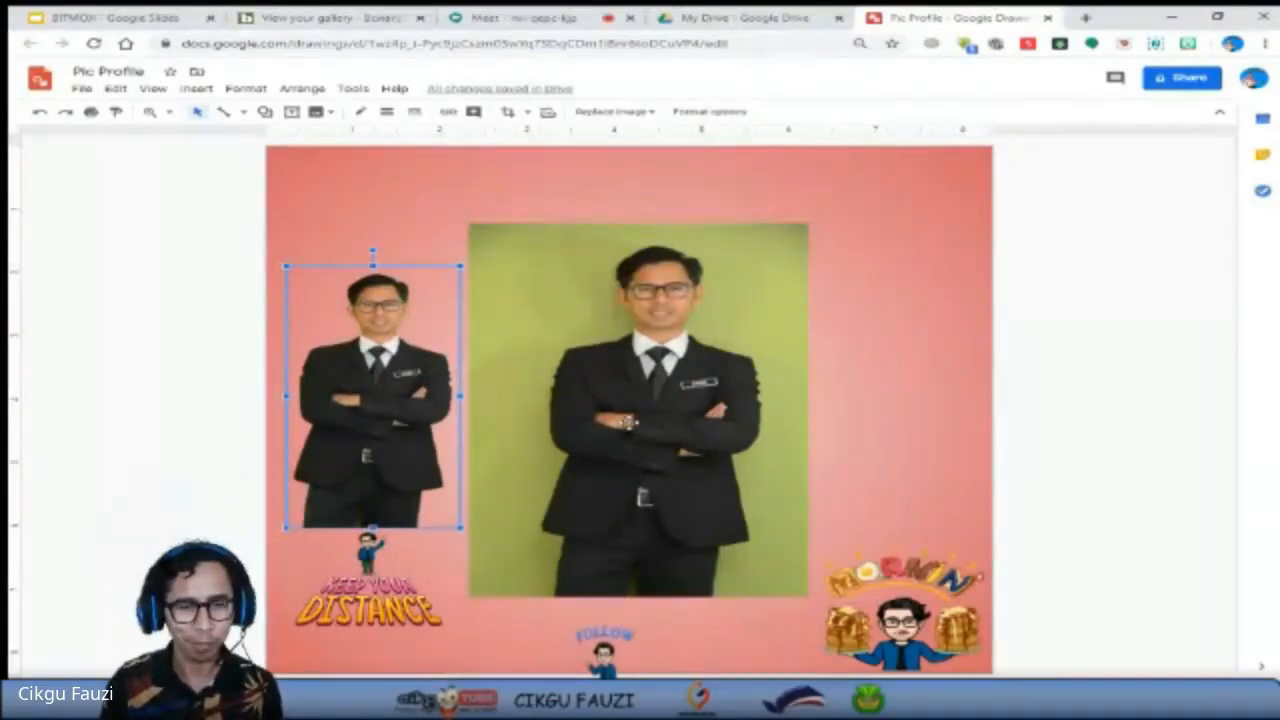
left_click(628, 424)
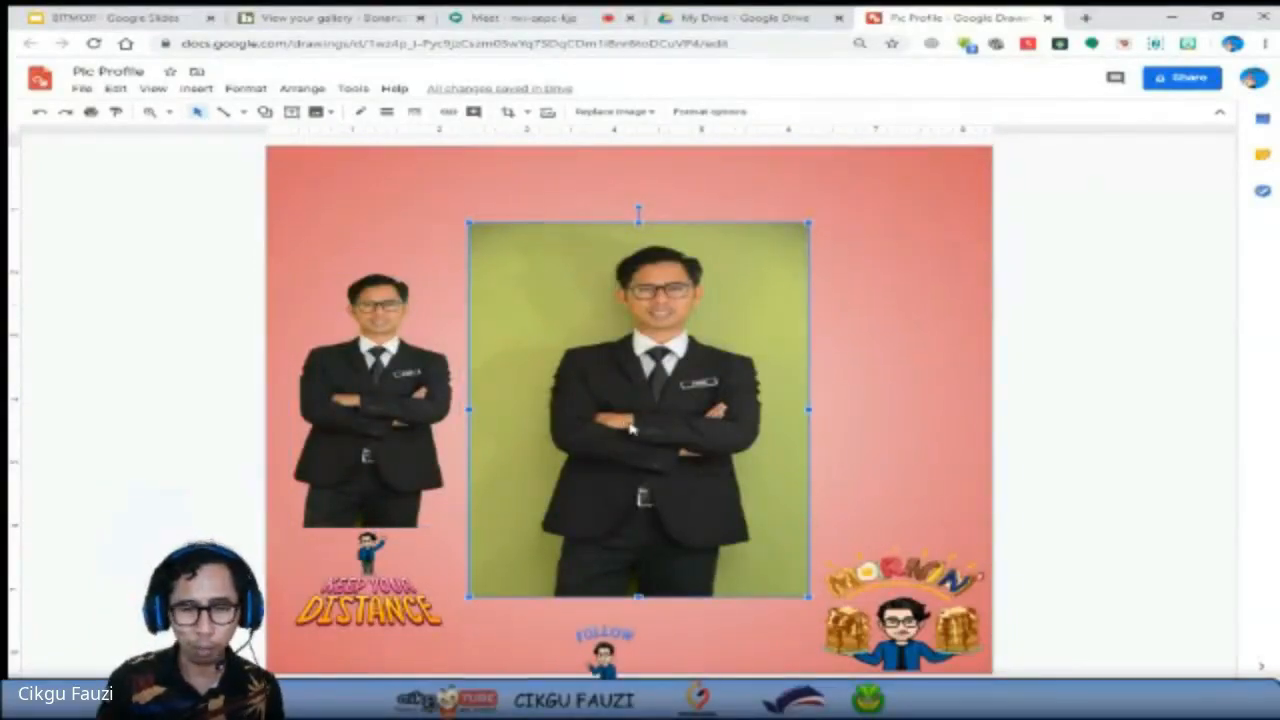
key("Delete")
Move the background-free photo to the middle of the canvas and enlarge it to about 4 in wide, with the legs running past the lower edge.
left_click(416, 410)
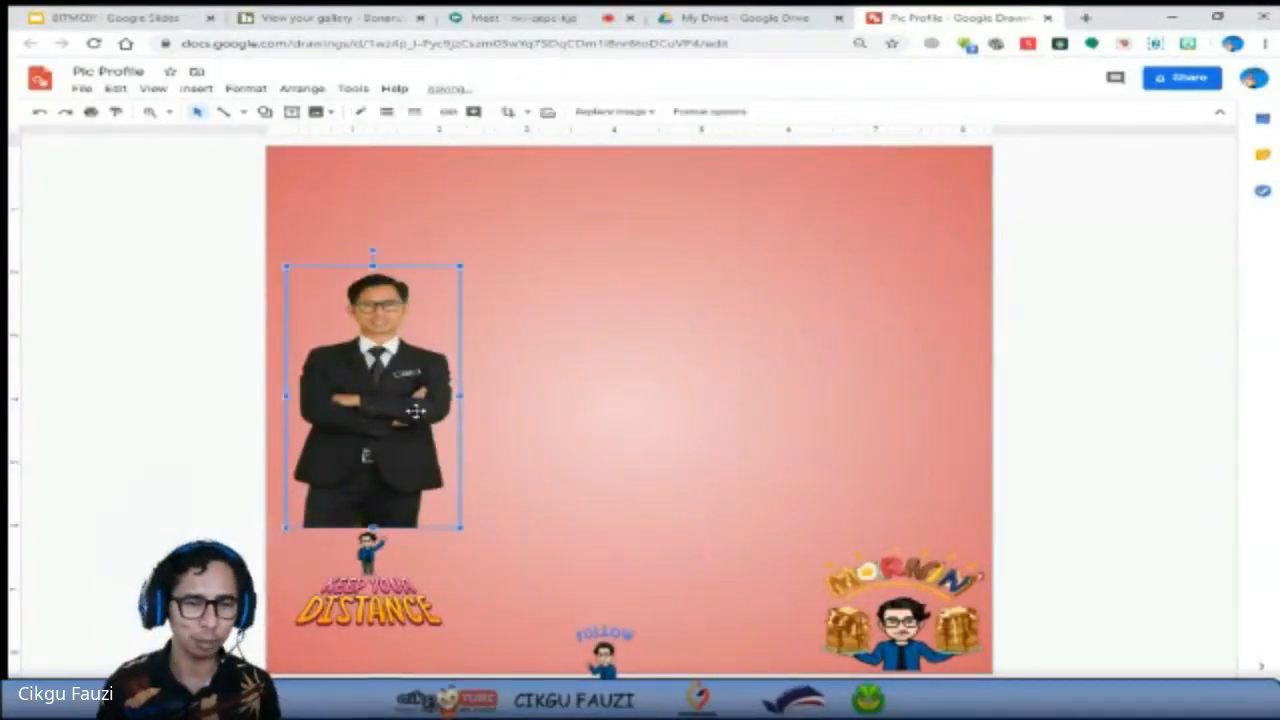
left_click_drag(416, 410, 668, 468)
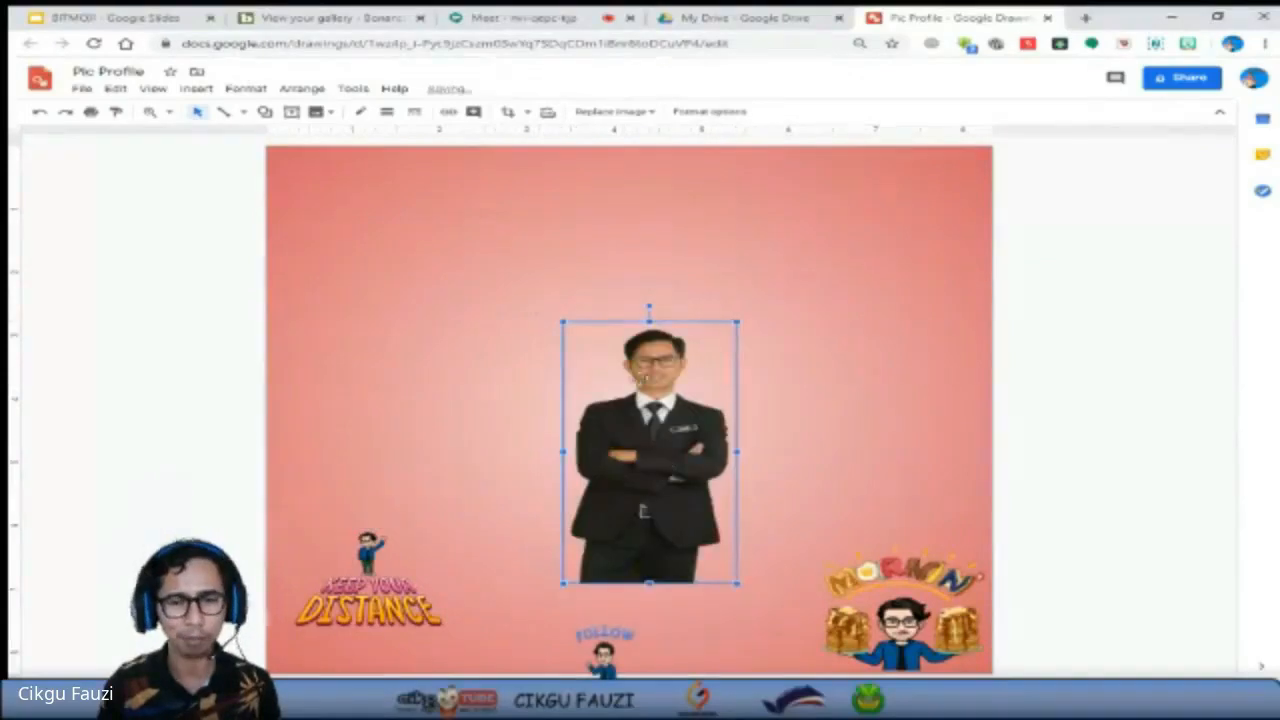
left_click_drag(563, 321, 430, 217)
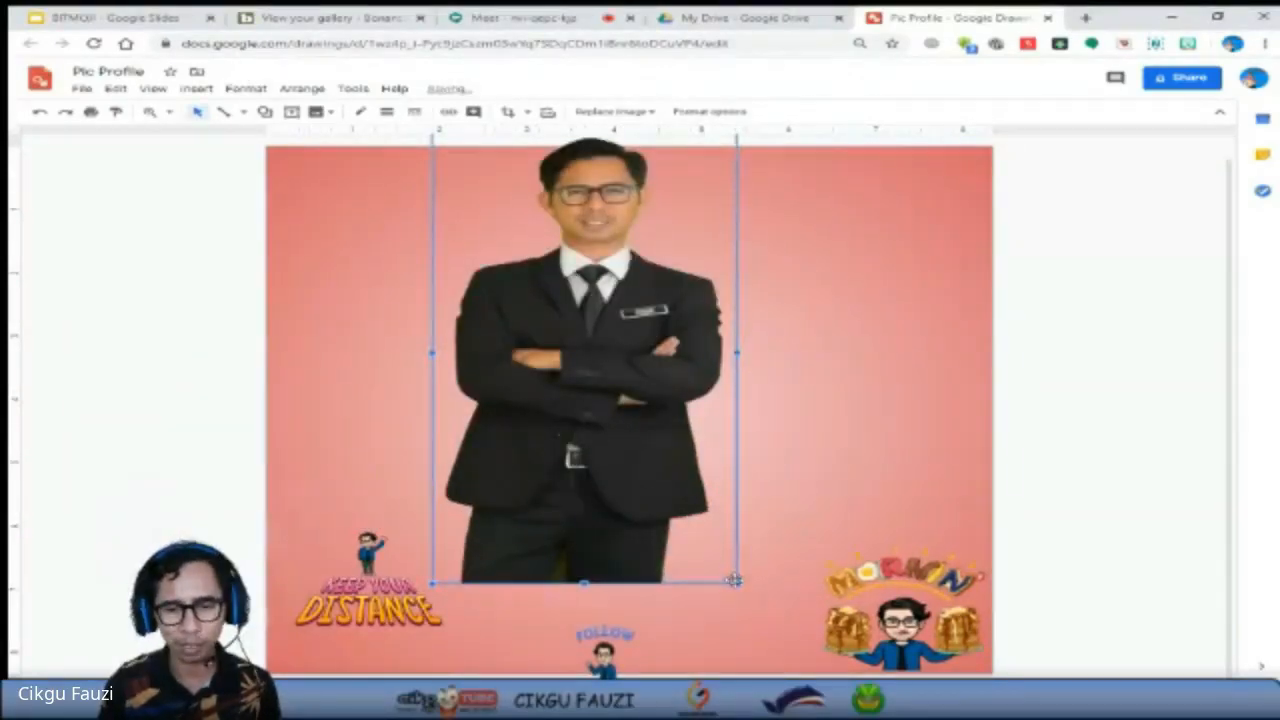
left_click_drag(733, 579, 810, 680)
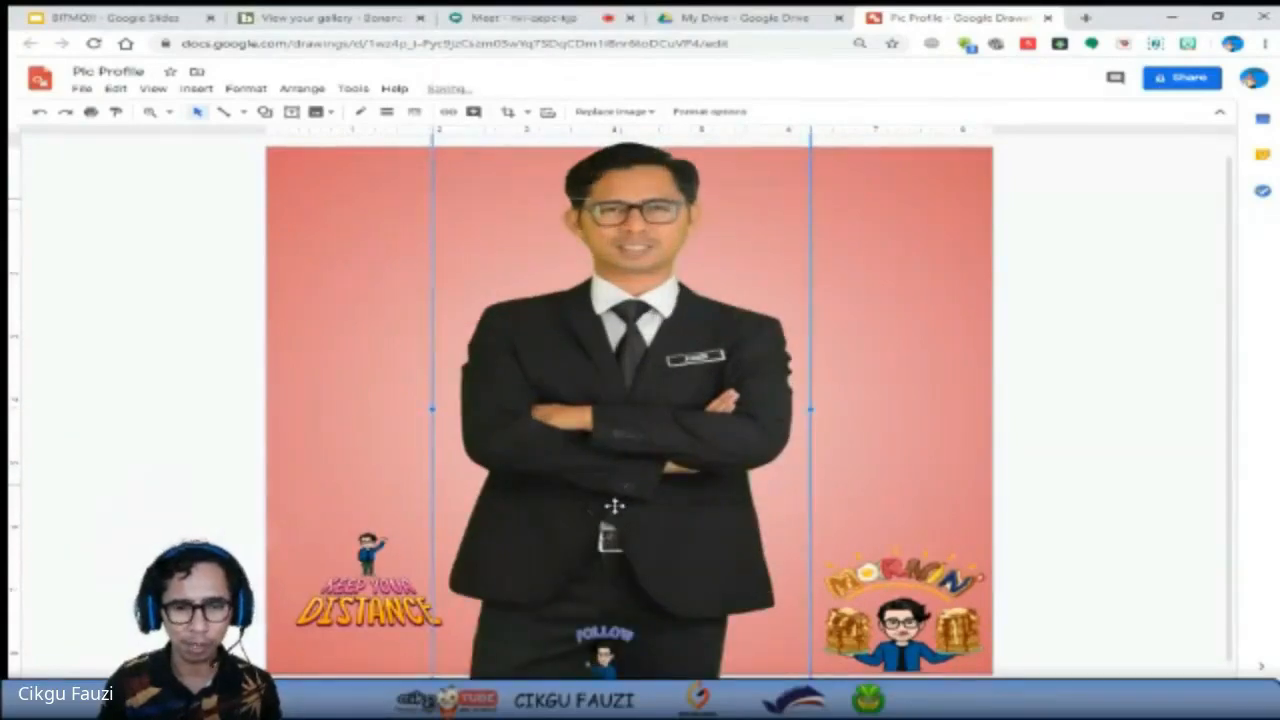
left_click_drag(614, 506, 614, 586)
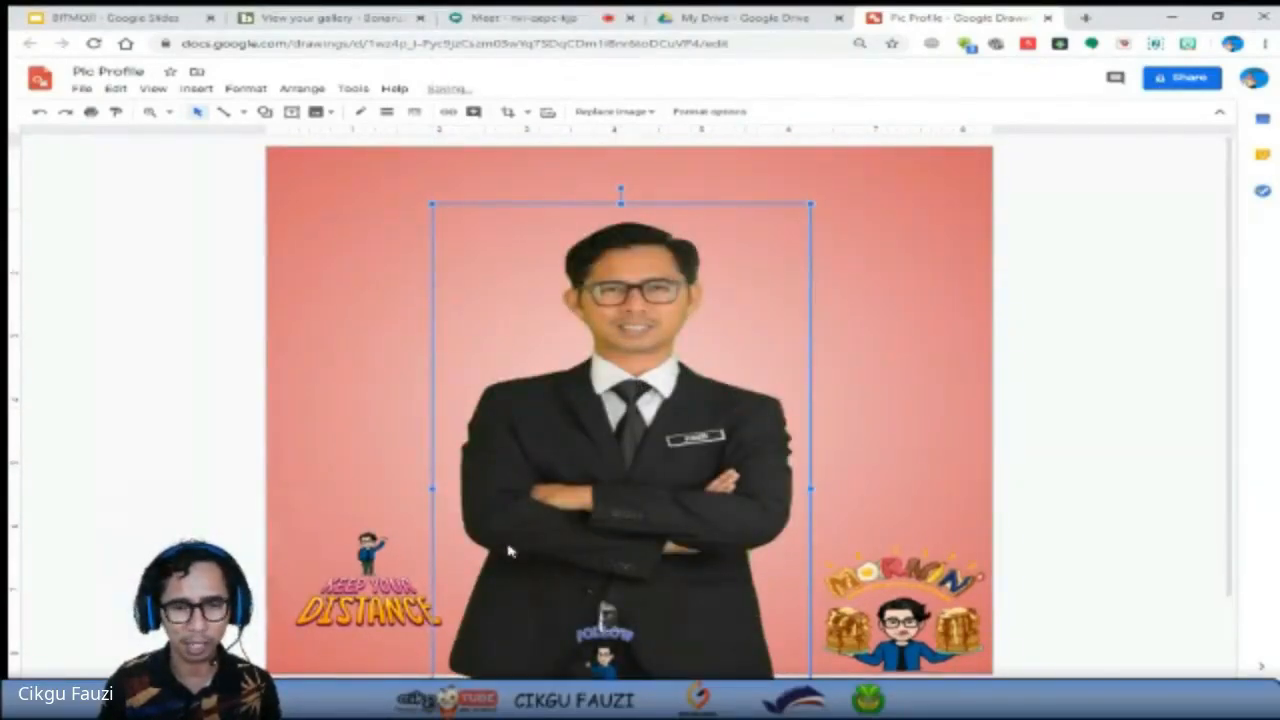
left_click_drag(433, 205, 460, 247)
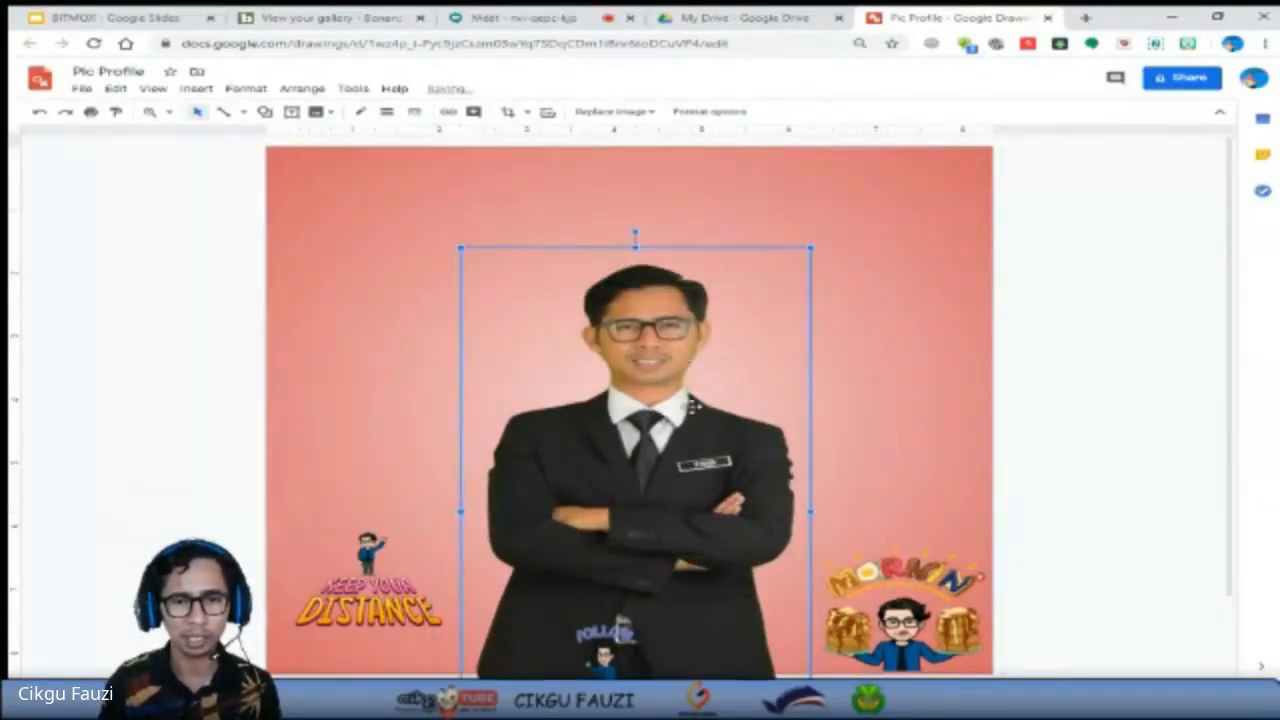
left_click_drag(692, 407, 686, 404)
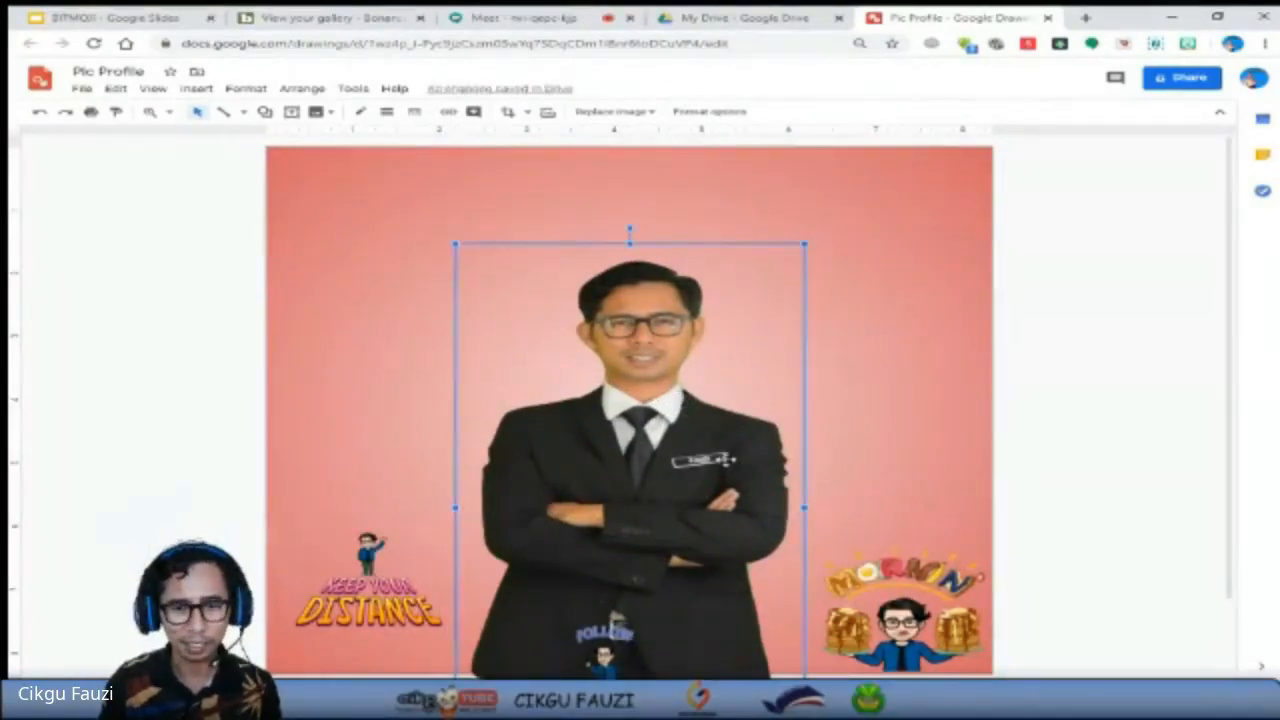
Crop the lower part of the suit photo up to the folded arms, keeping only the head and upper body.
scroll(808, 503, "down", 1)
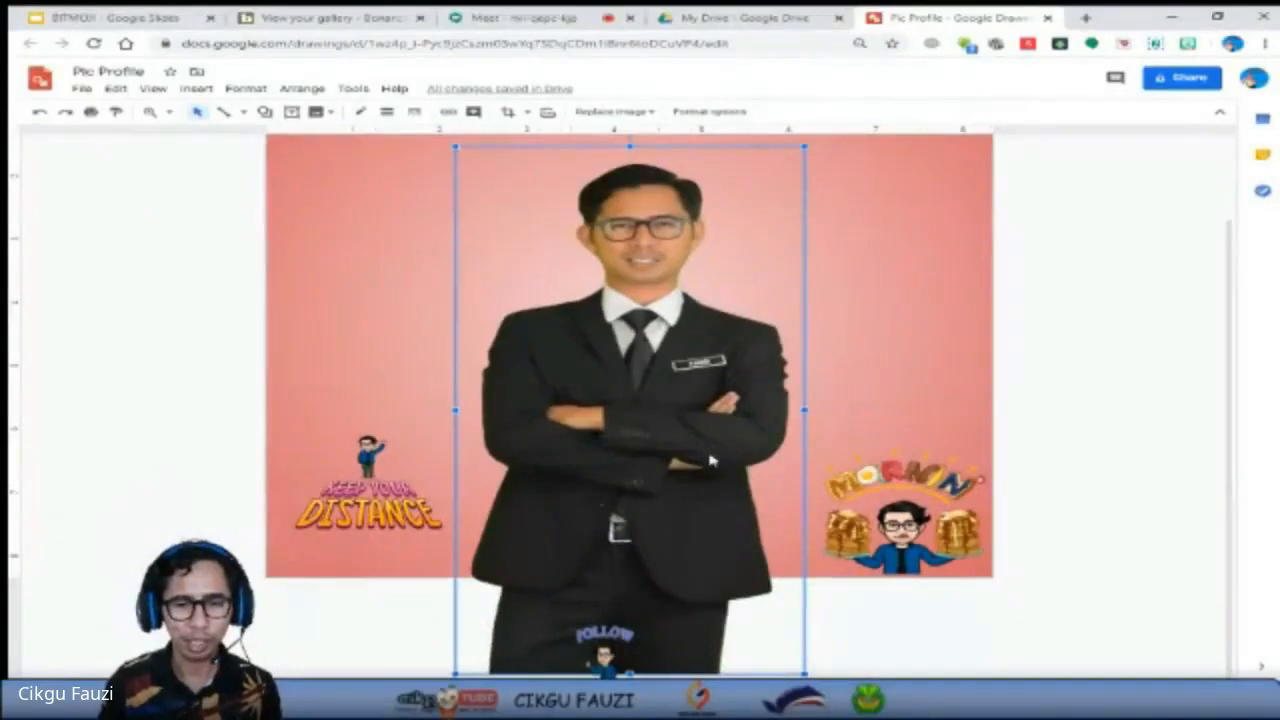
left_click(509, 113)
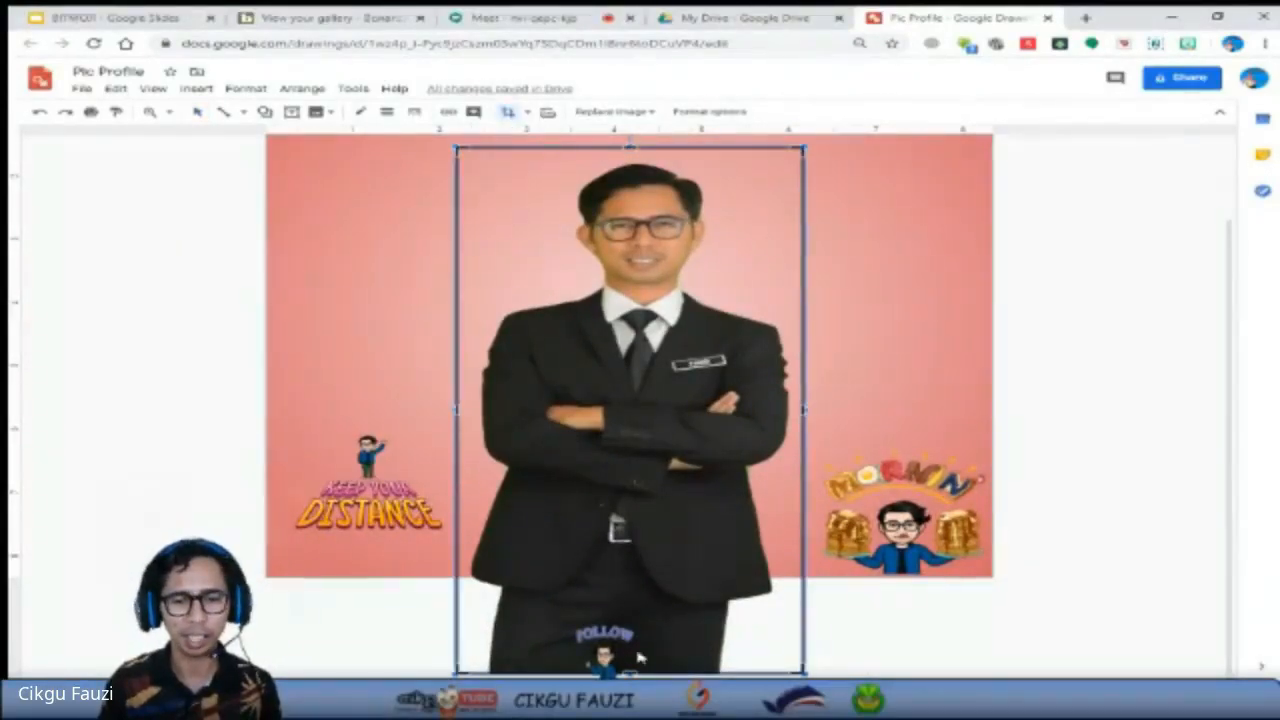
left_click_drag(631, 673, 631, 424)
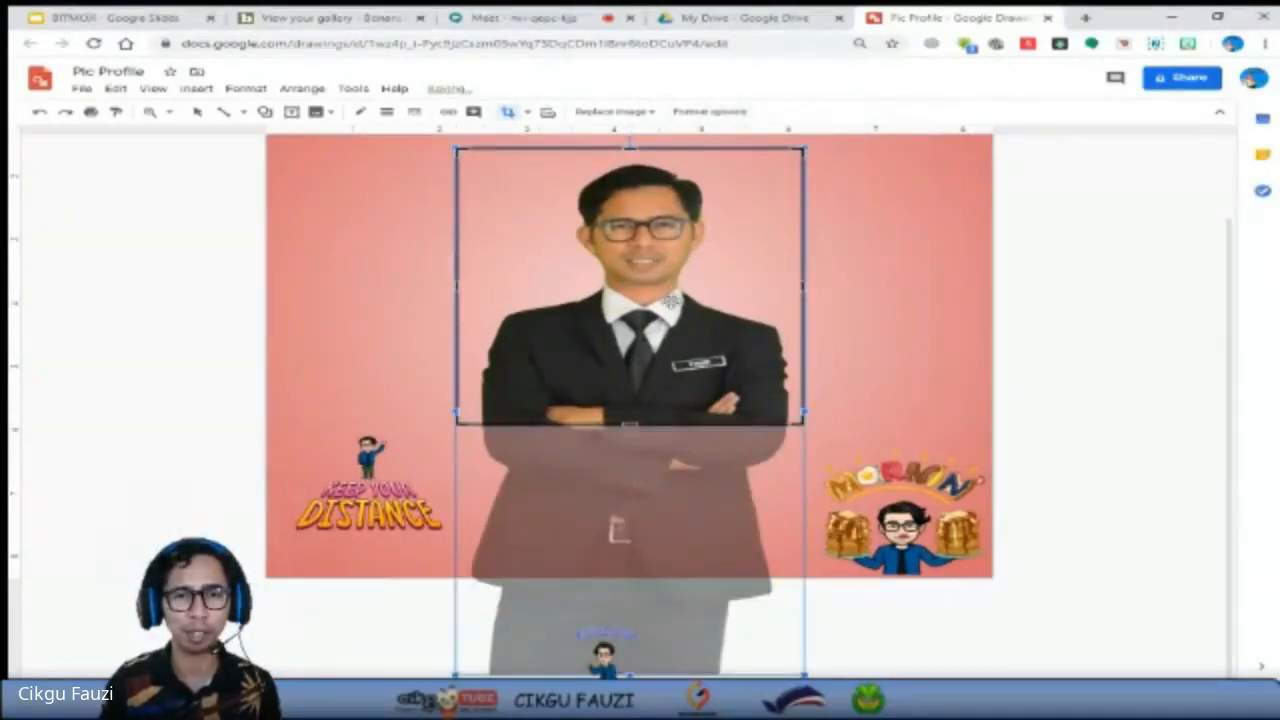
left_click(509, 113)
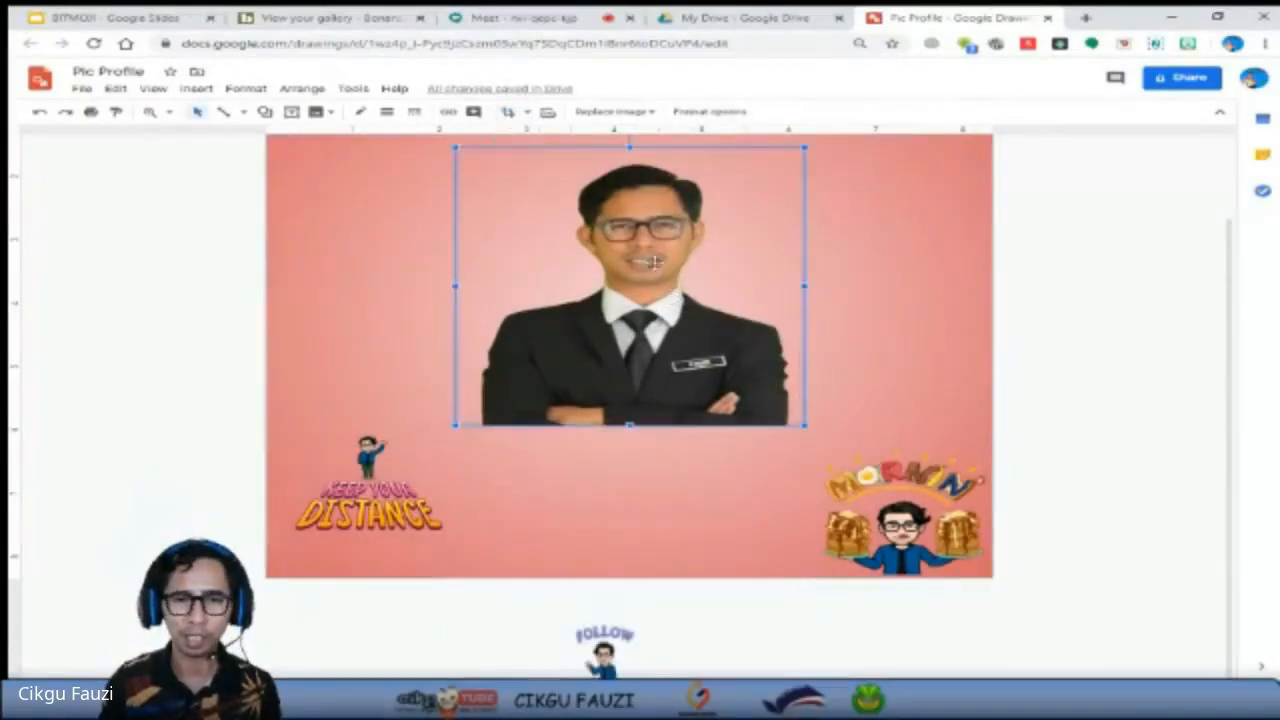
Move the cropped portrait down between the two lower Bitmoji and enlarge it slightly, keeping its proportions.
left_click_drag(667, 264, 670, 355)
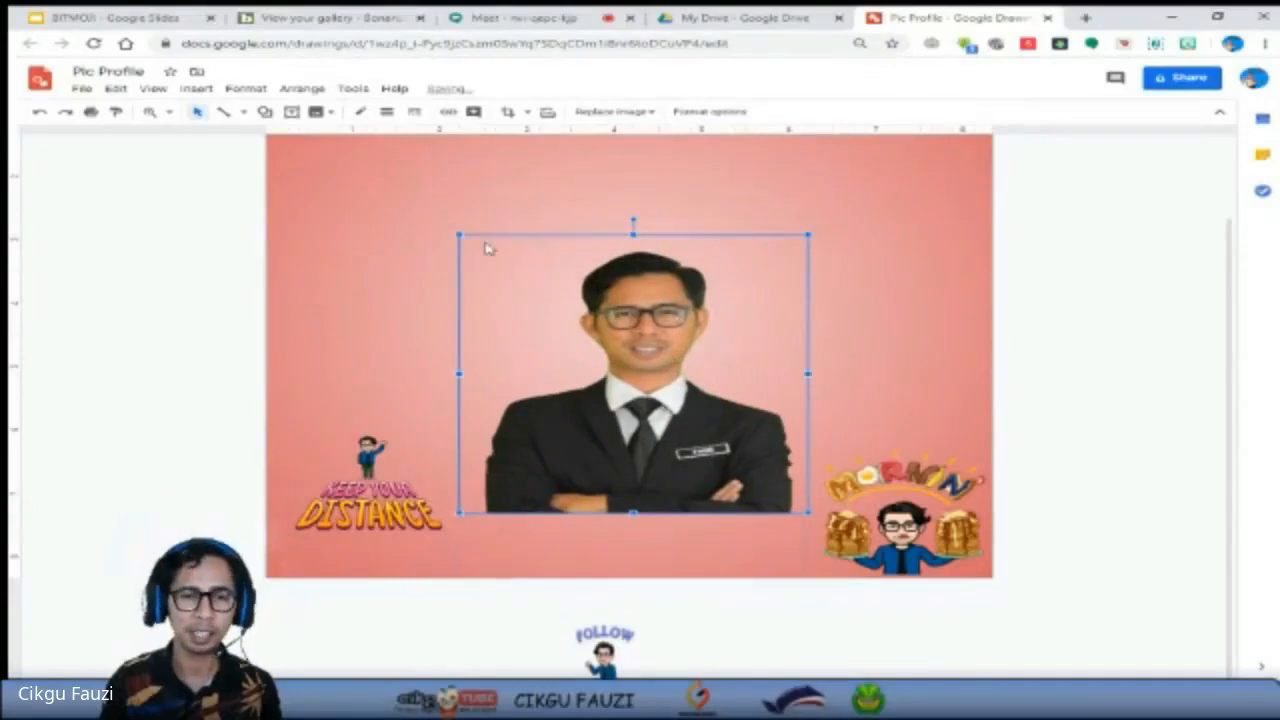
left_click_drag(458, 234, 430, 212)
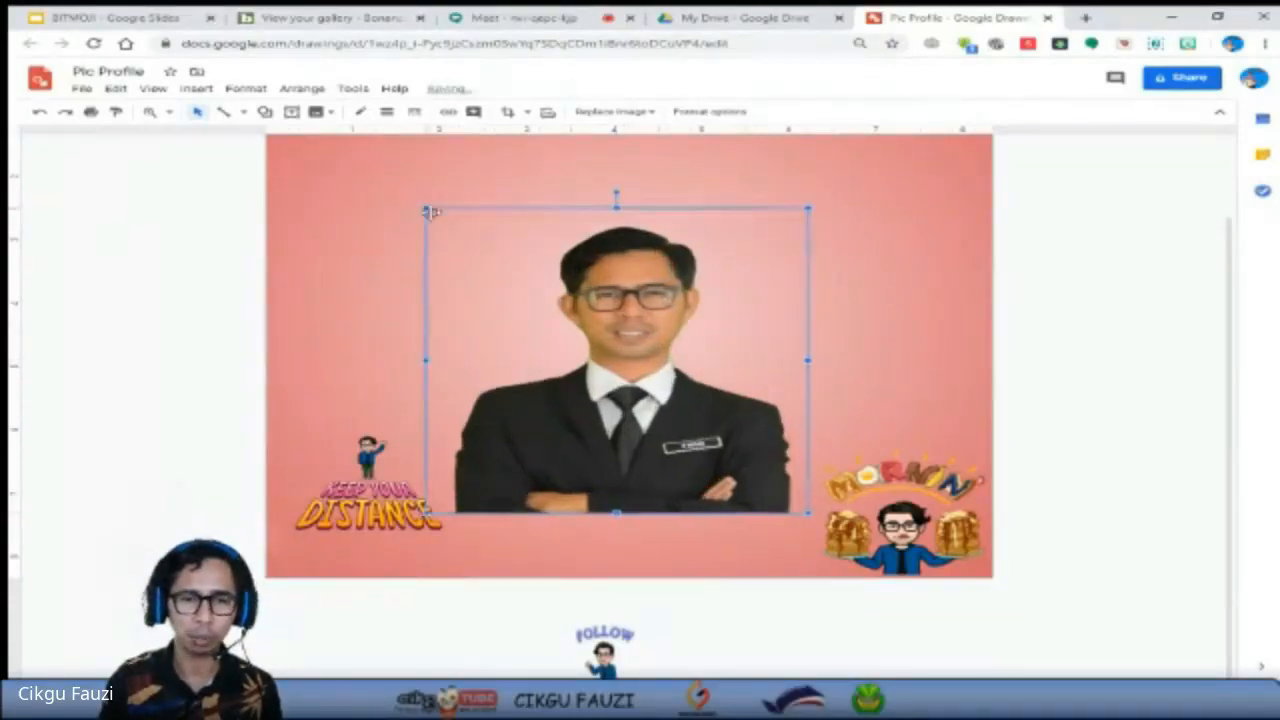
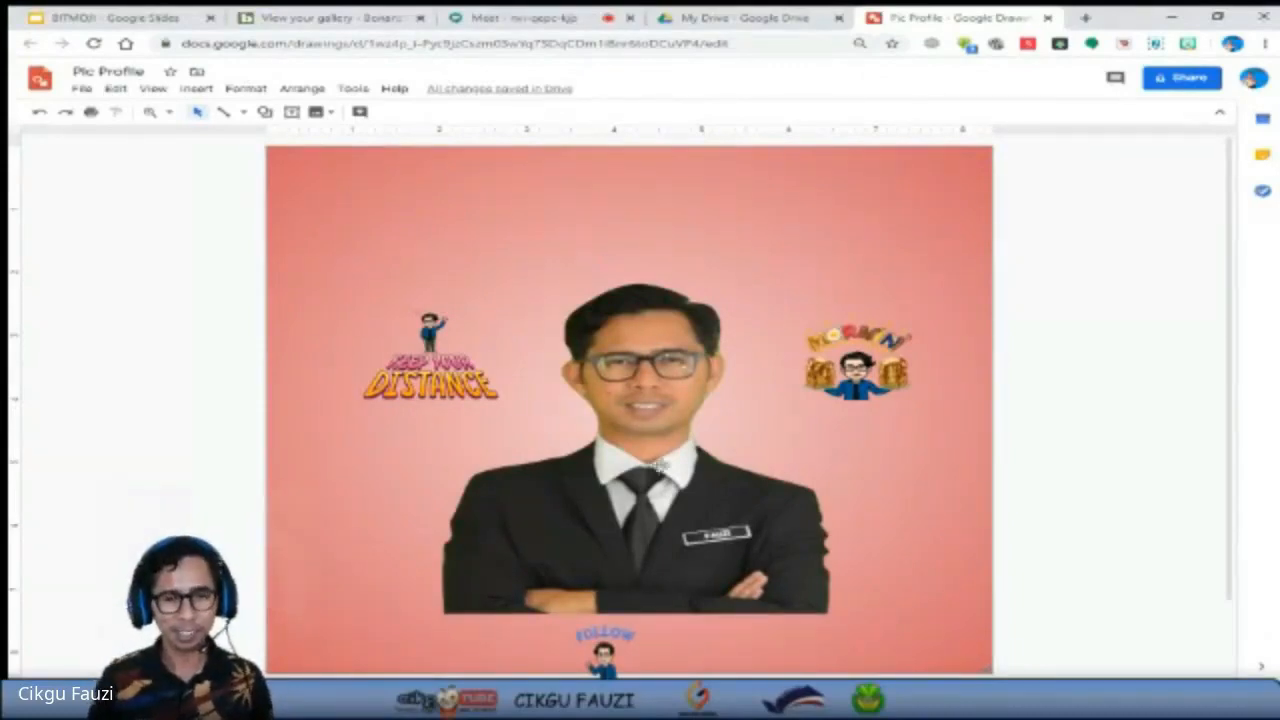
Create a new blank drawing and close the finished Pic Profile drawing.
left_click(633, 430)
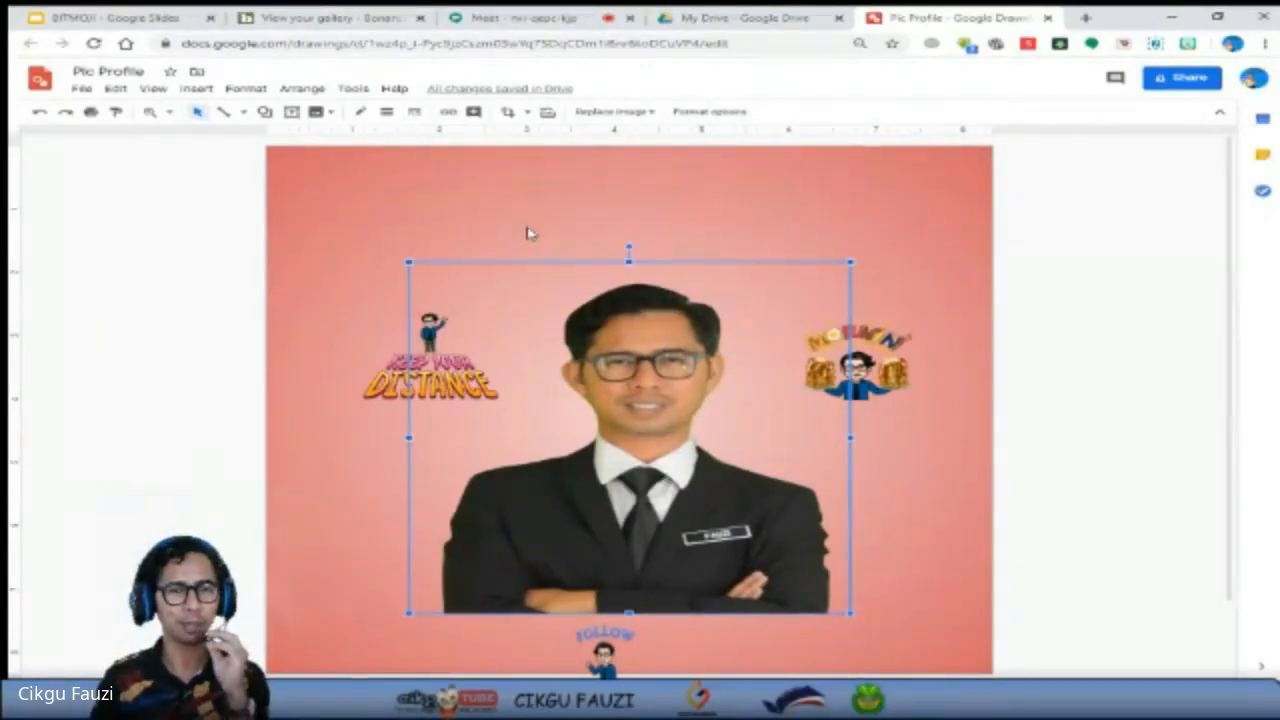
left_click(80, 90)
mouse_move(129, 150)
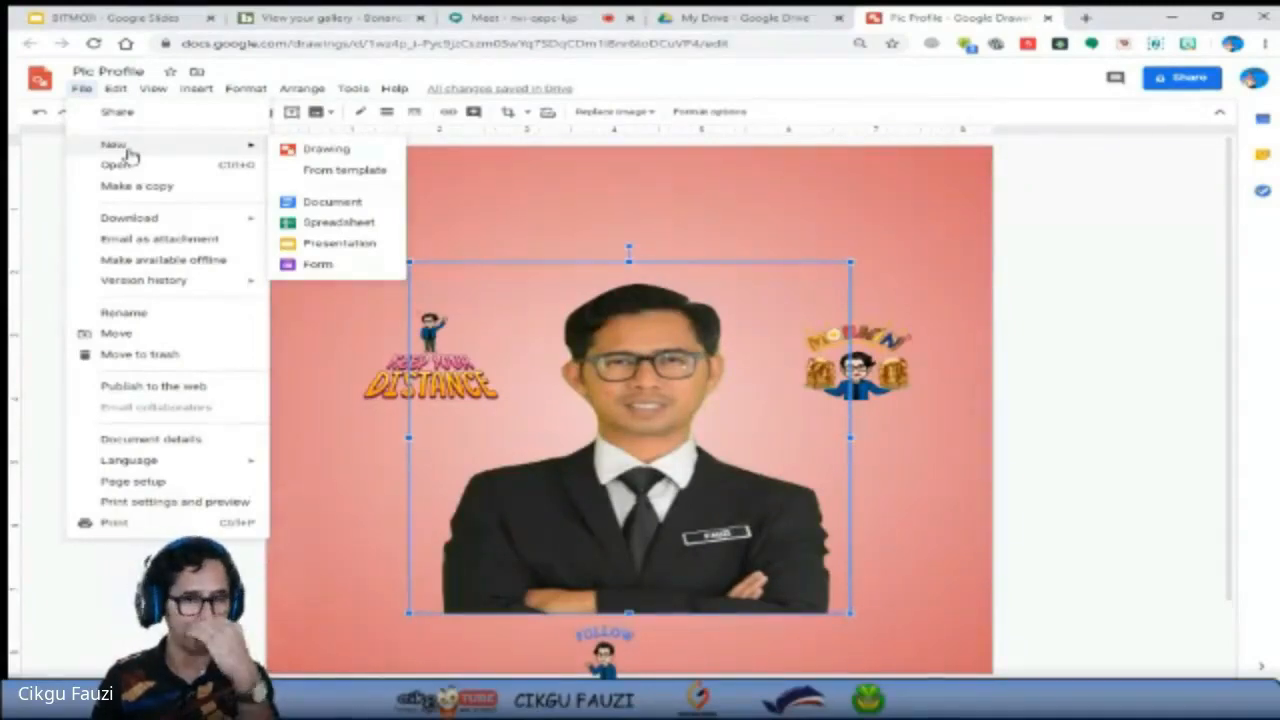
left_click(344, 154)
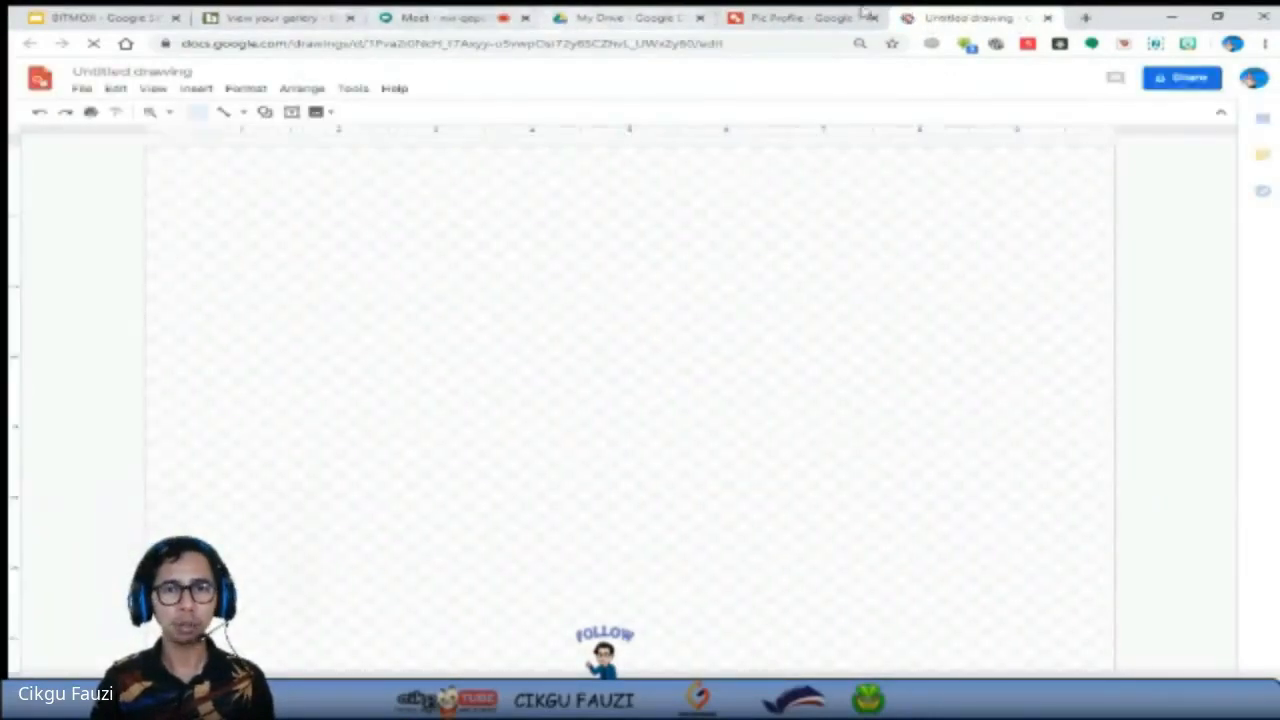
left_click(797, 18)
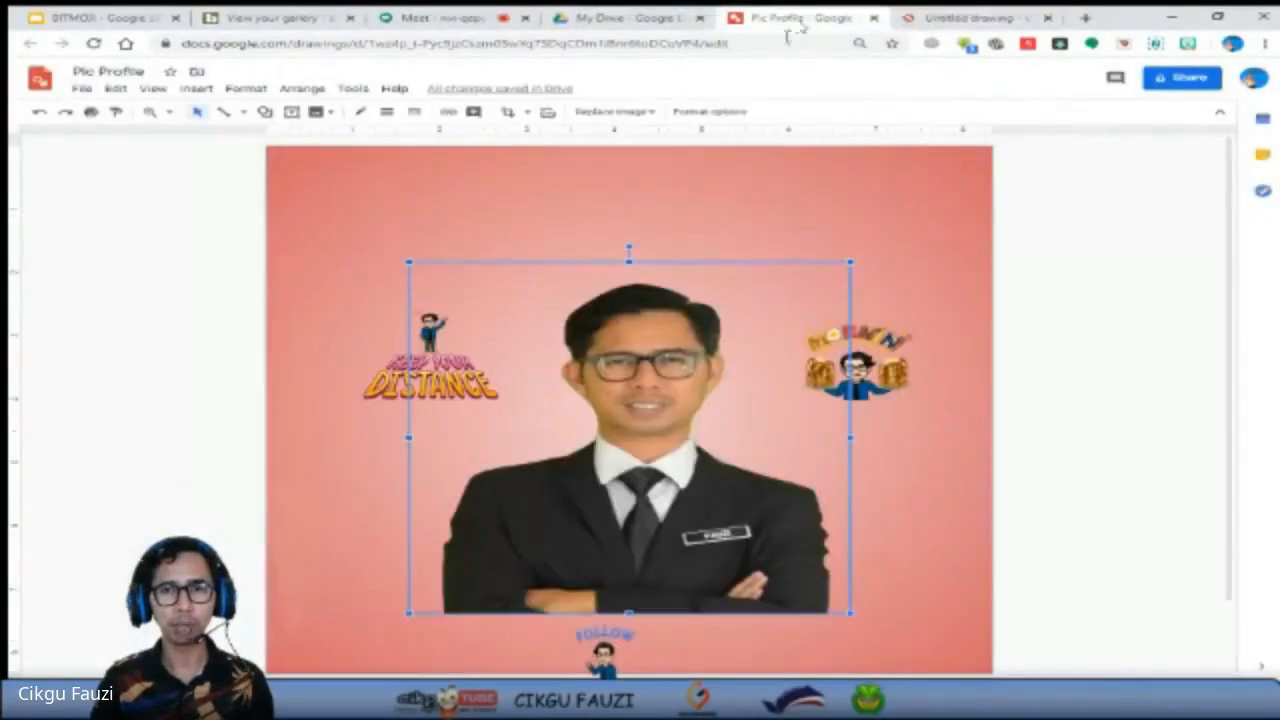
left_click(873, 18)
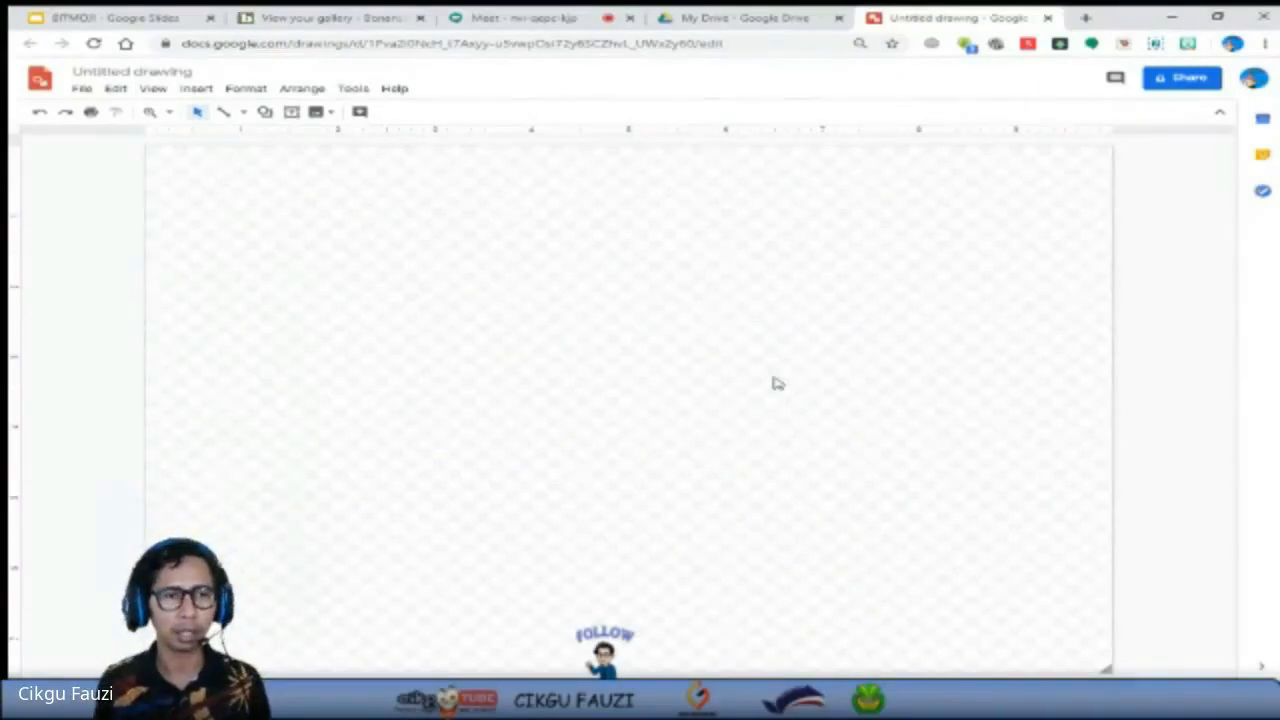
Rename the untitled drawing as GC Banner.
left_click(140, 72)
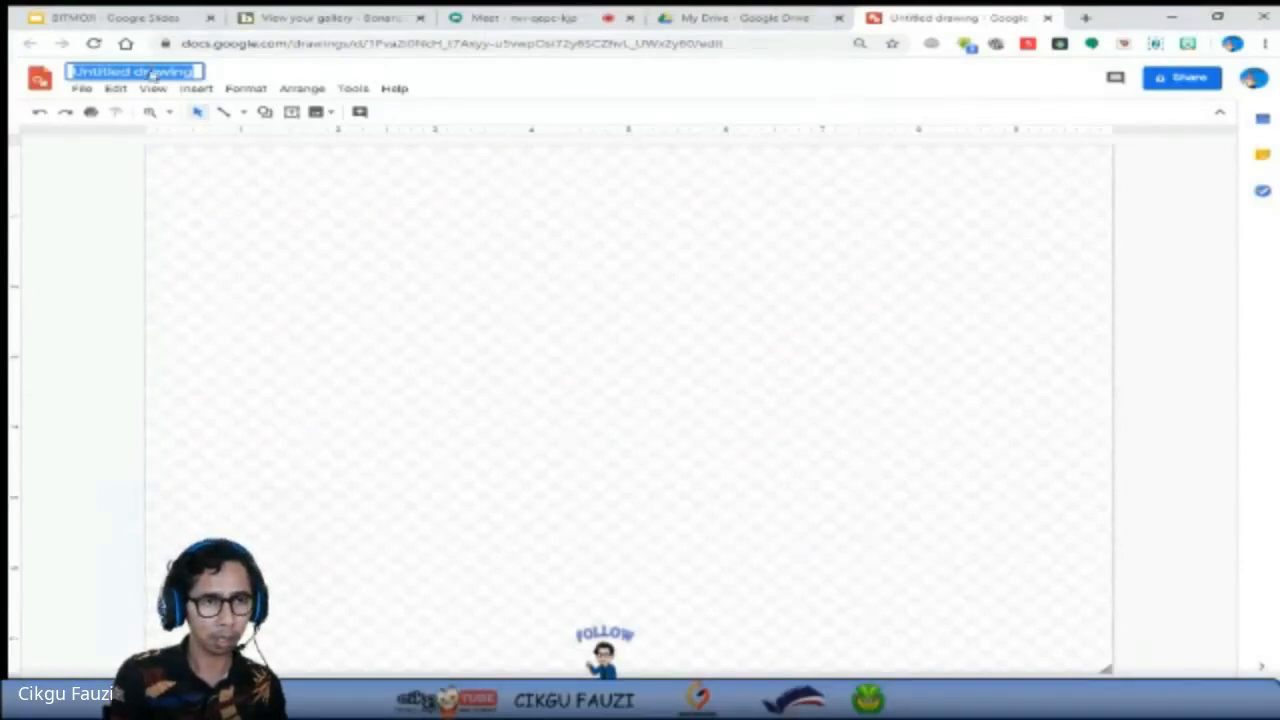
key("BackSpace")
type("GC Banner")
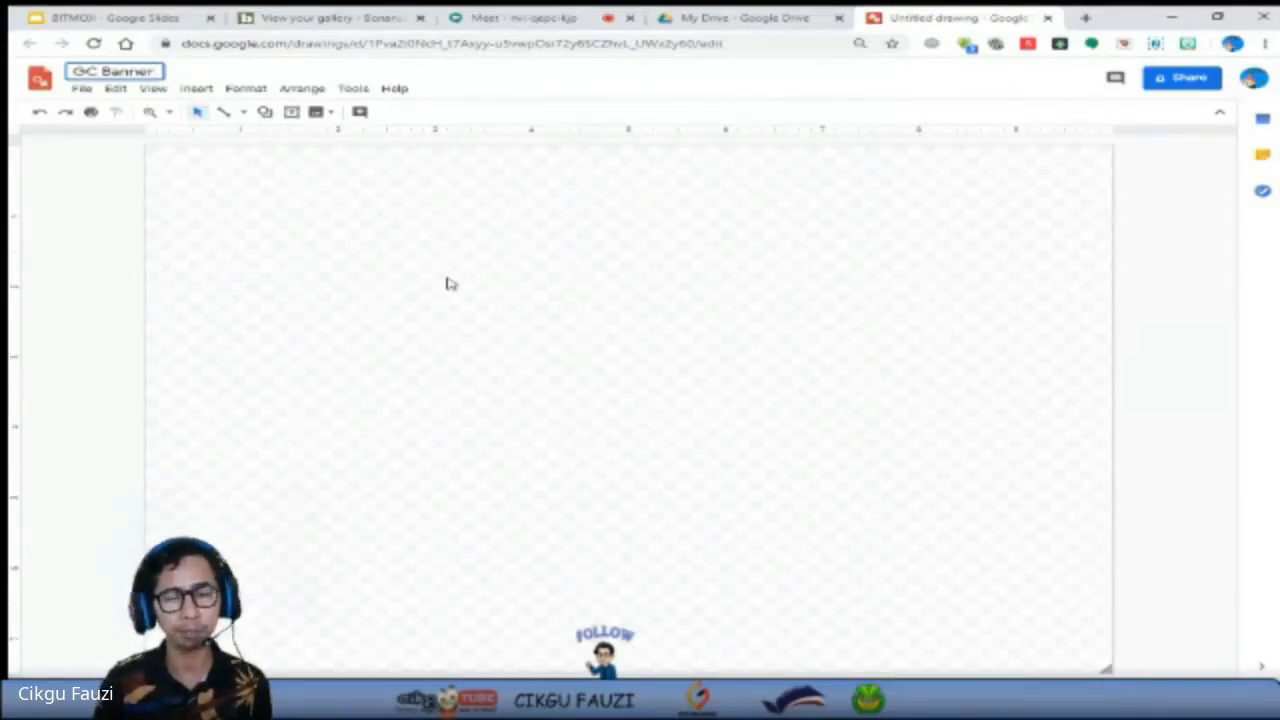
left_click(462, 279)
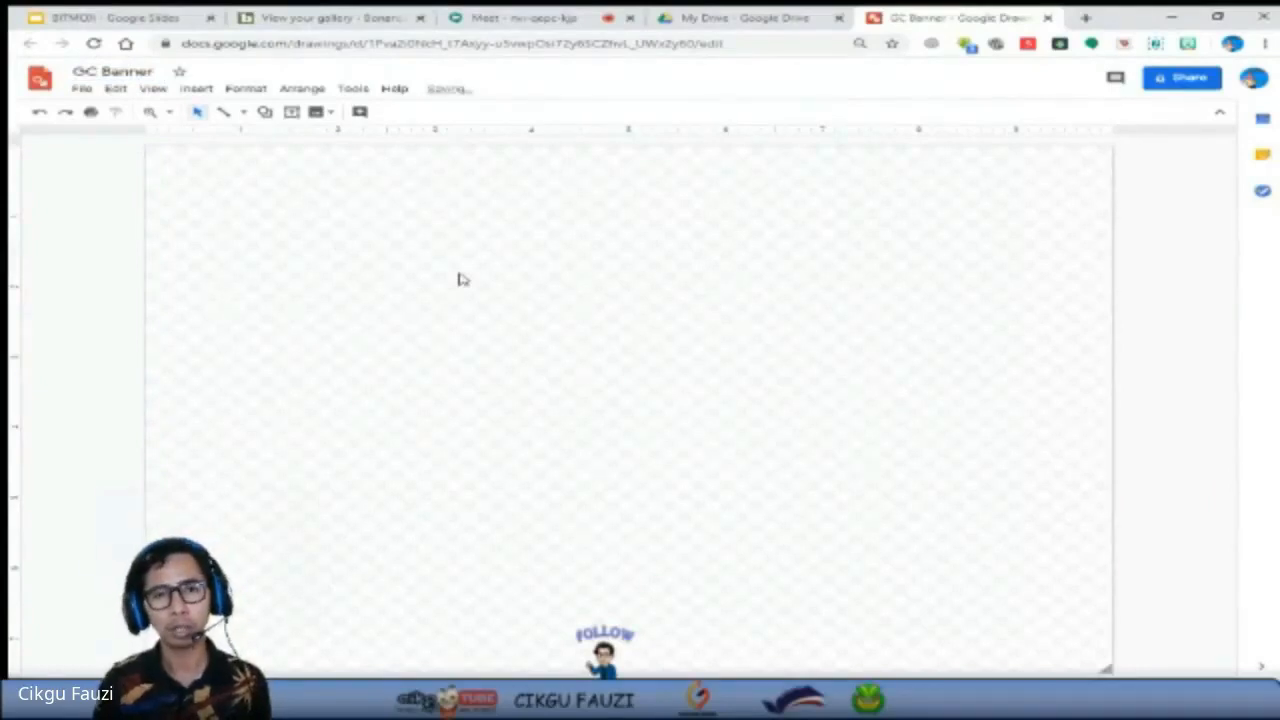
Open the drawing's page setup and switch it to a custom size measured in pixels.
left_click(84, 90)
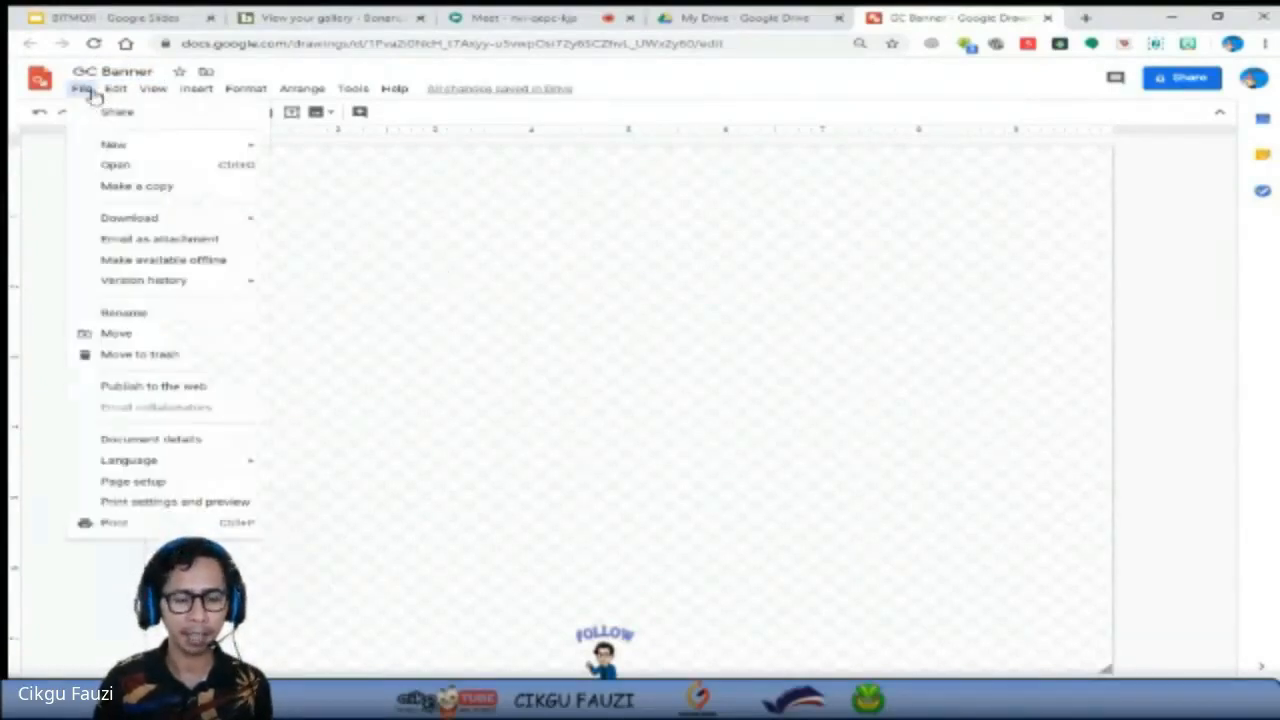
left_click(209, 481)
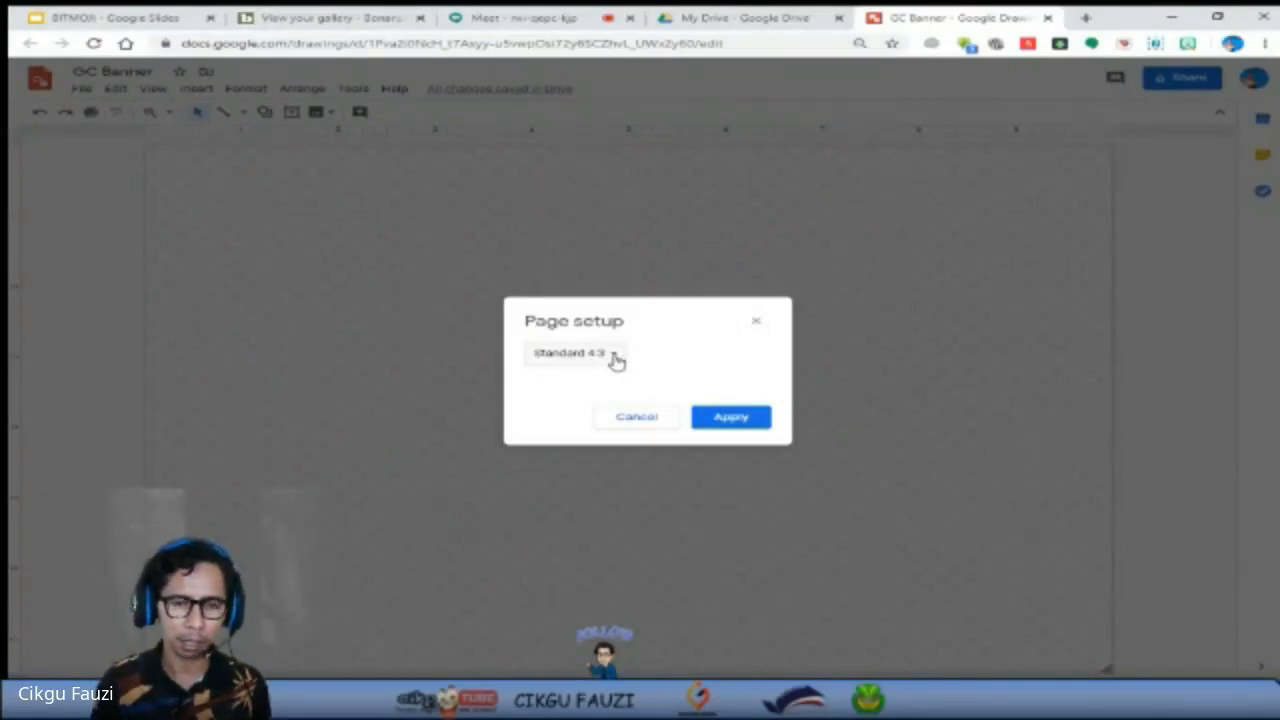
left_click(616, 361)
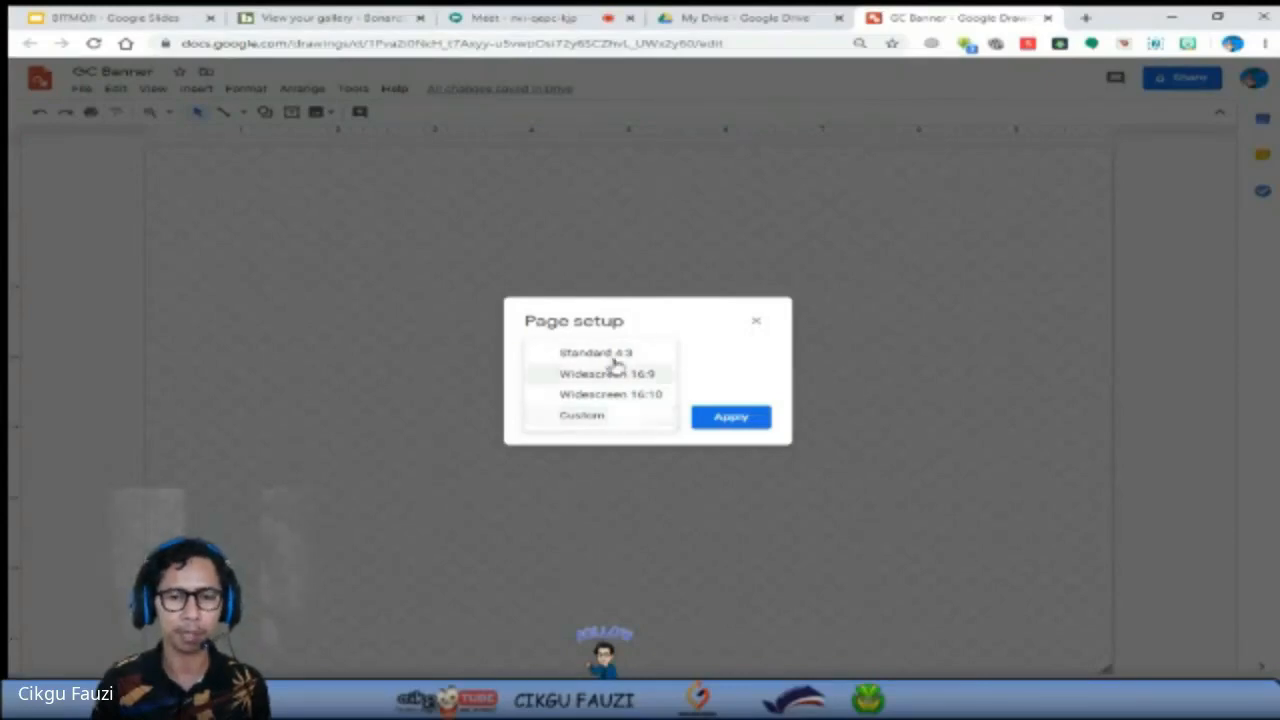
left_click(600, 424)
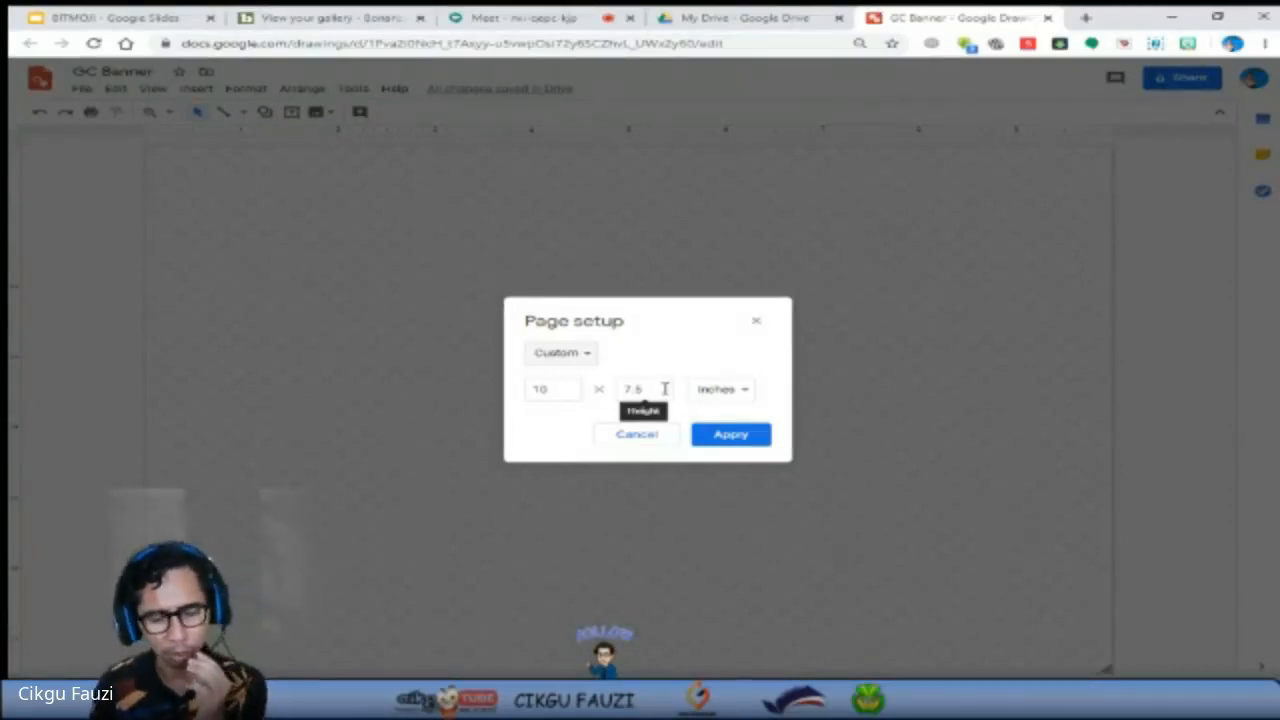
left_click(742, 392)
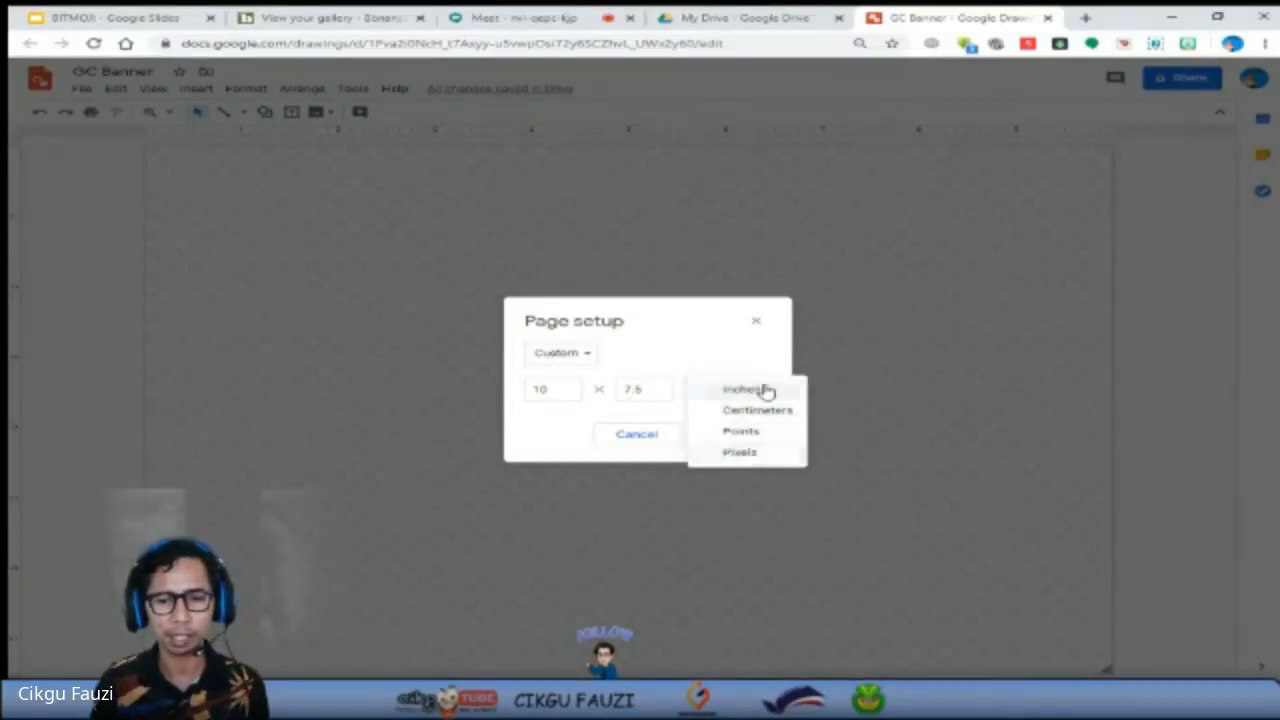
left_click(741, 452)
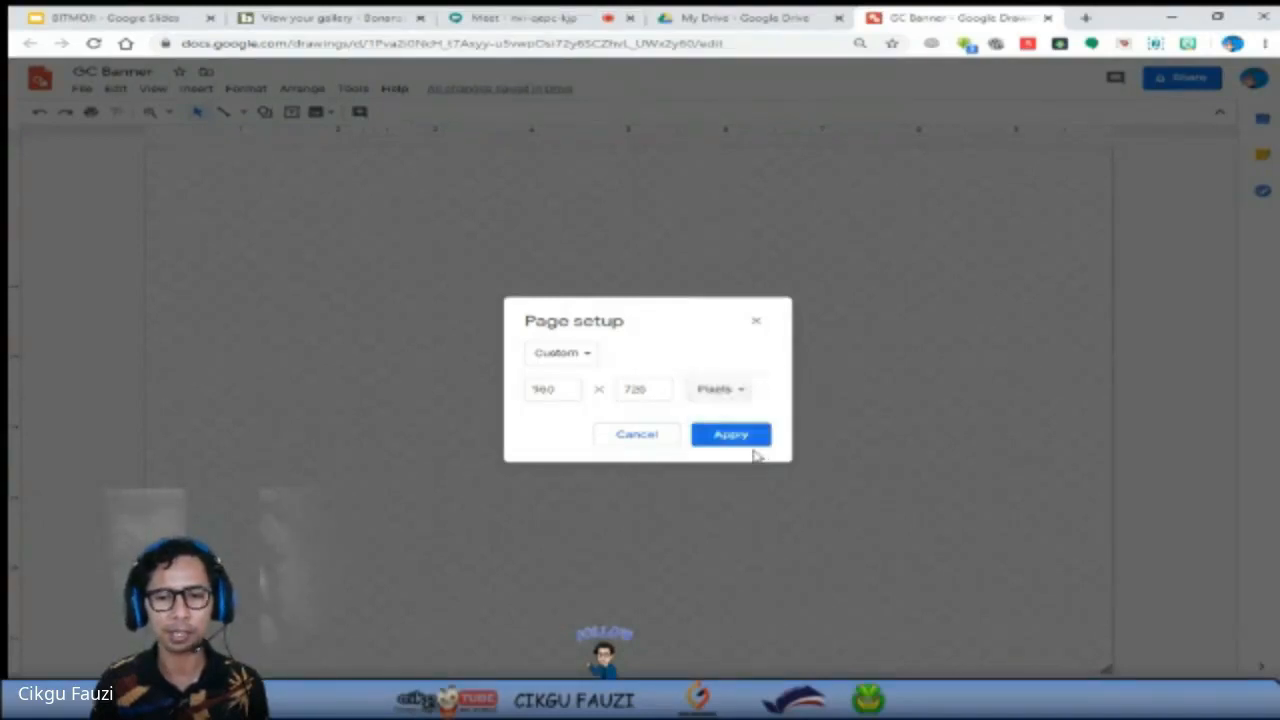
Set the page size to 1600 x 400 pixels and apply it to the banner drawing.
left_click(576, 395)
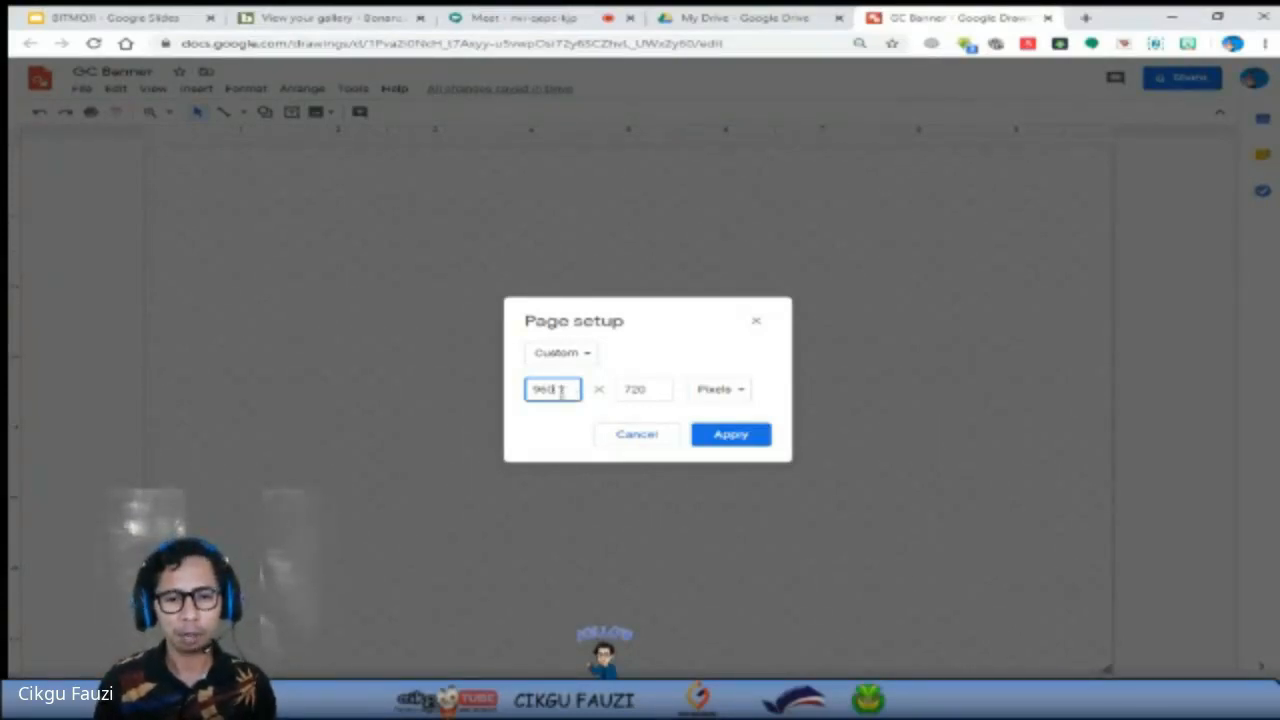
left_click_drag(561, 391, 523, 390)
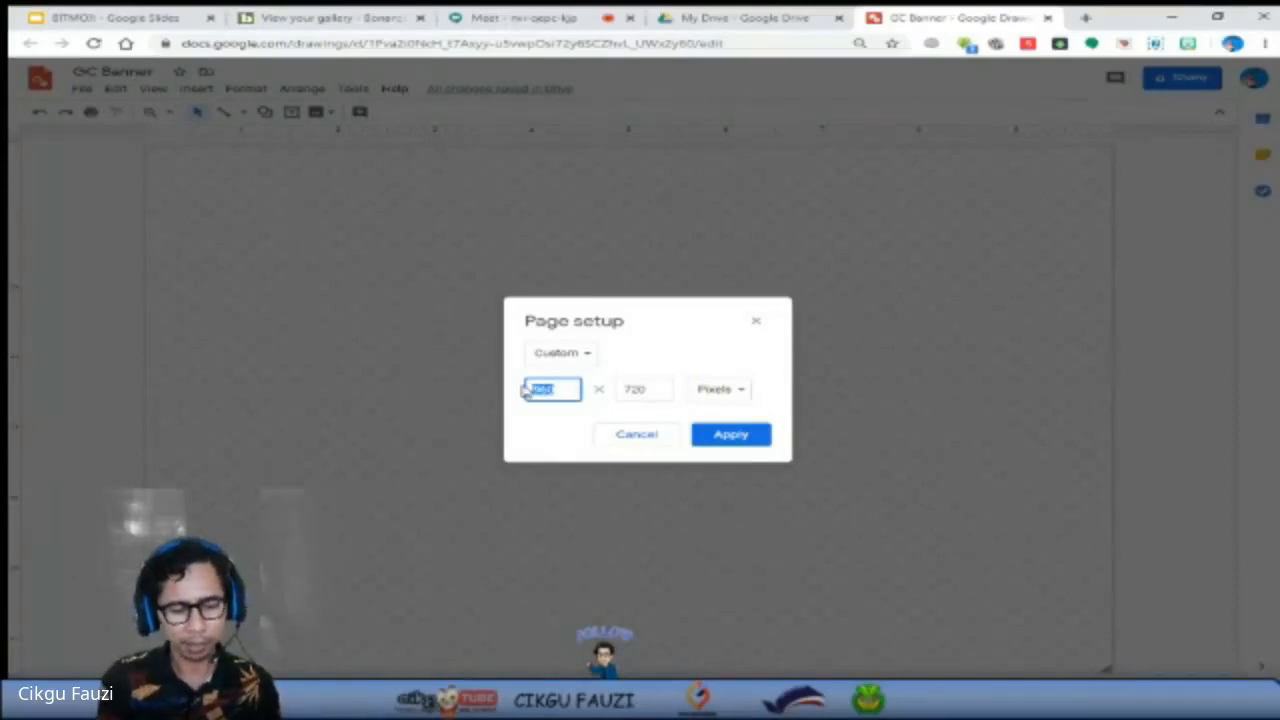
type("1600")
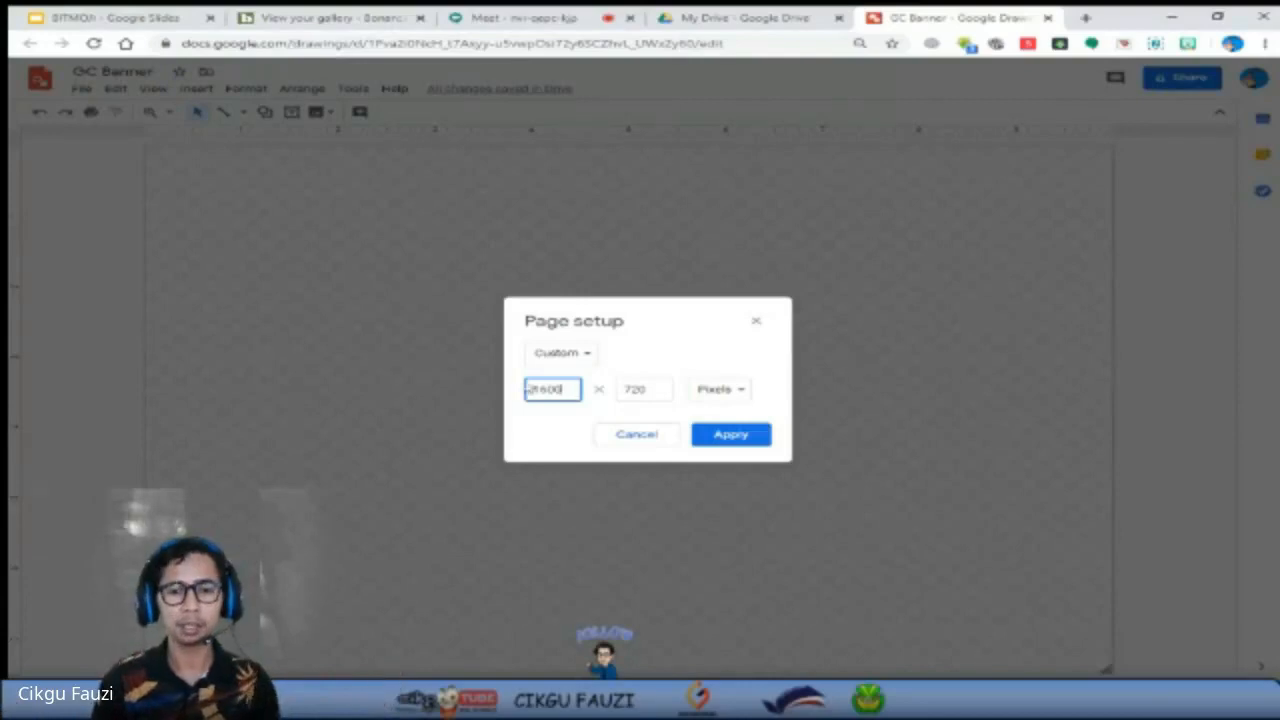
left_click(665, 389)
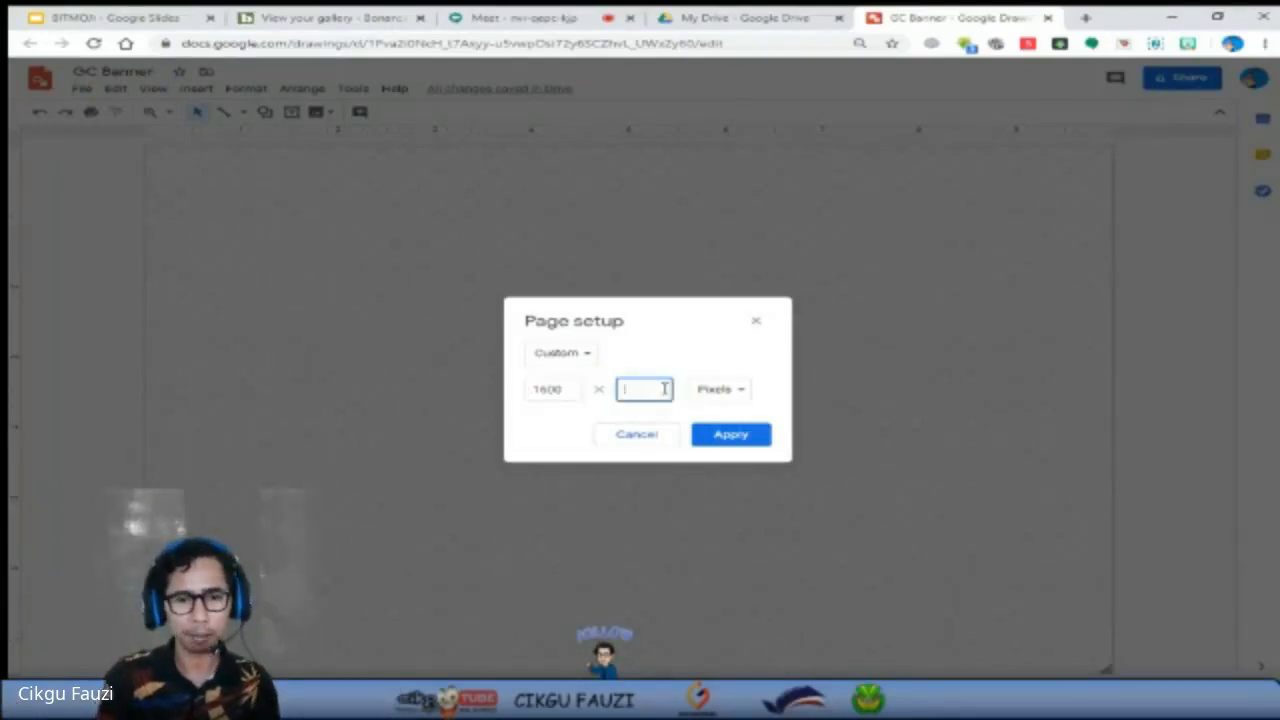
type("600")
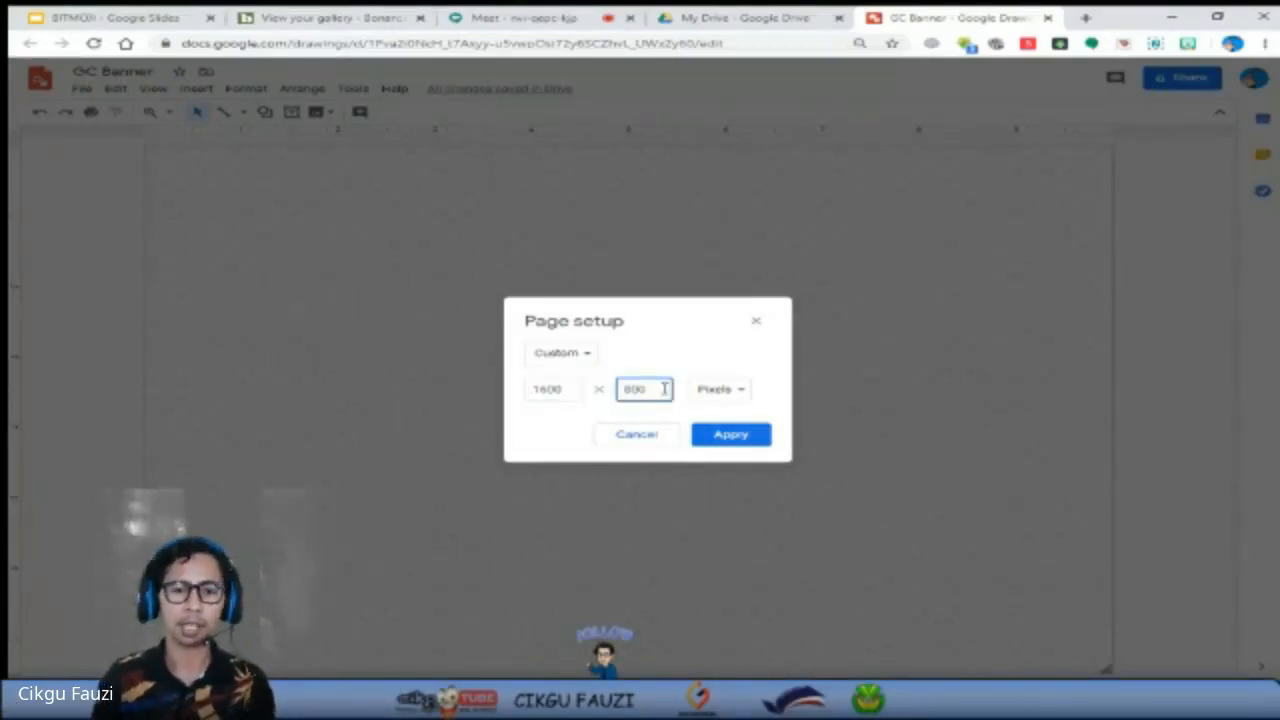
key("BackSpace")
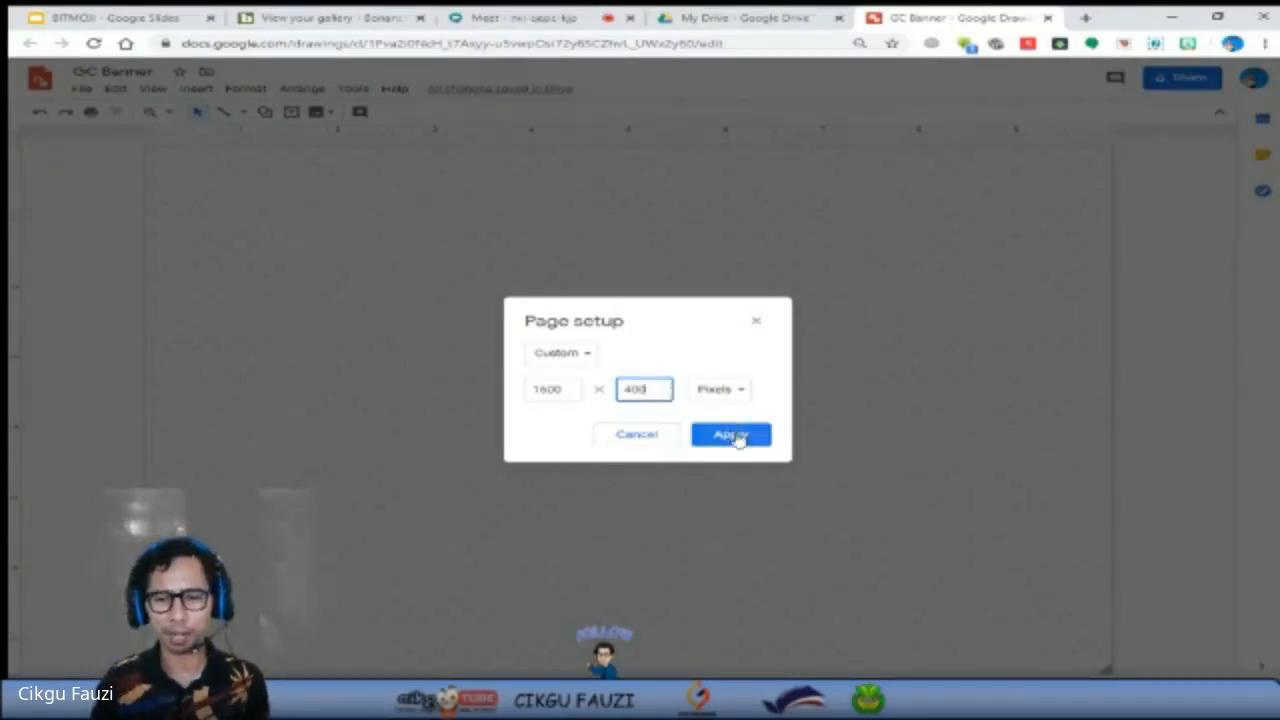
left_click(735, 437)
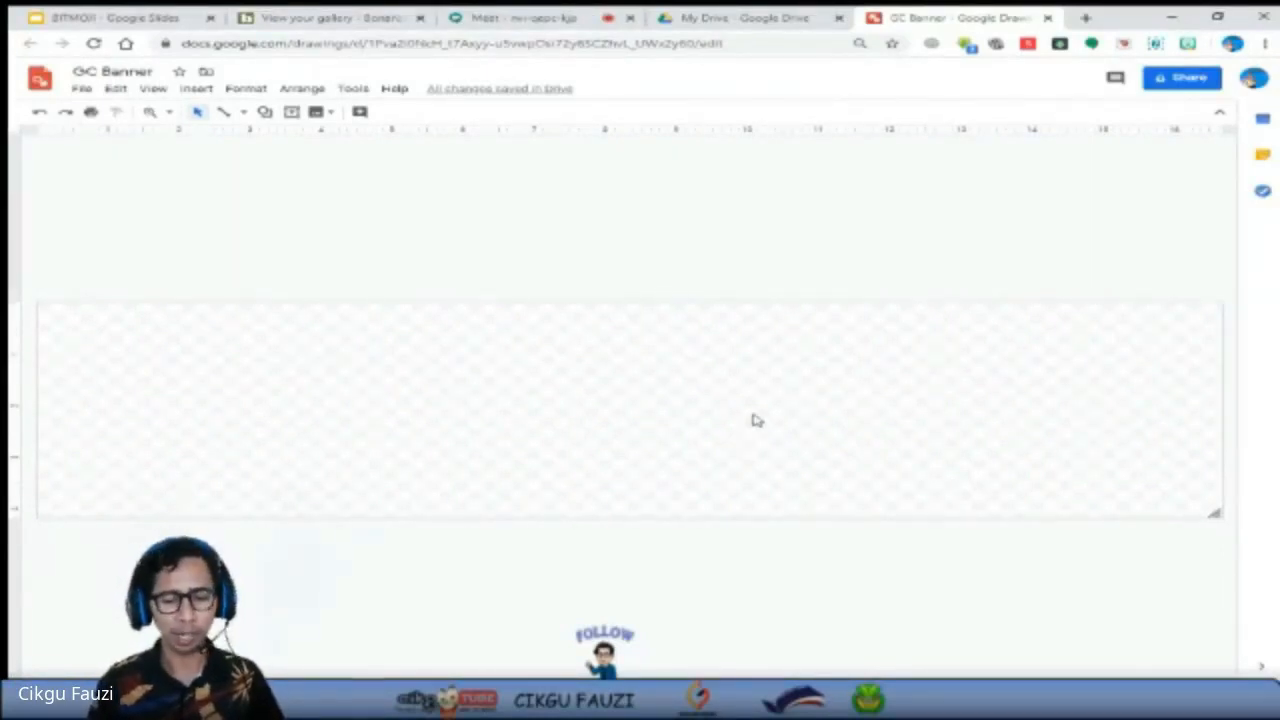
right_click(595, 410)
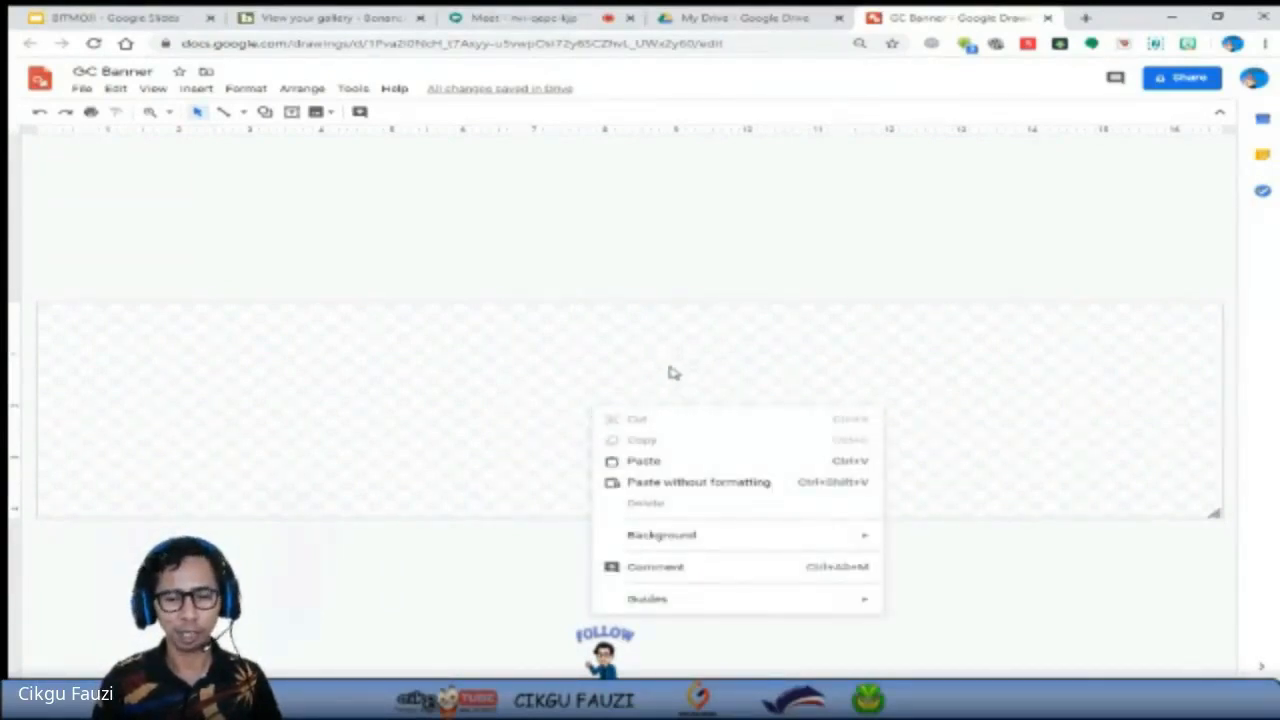
left_click(682, 278)
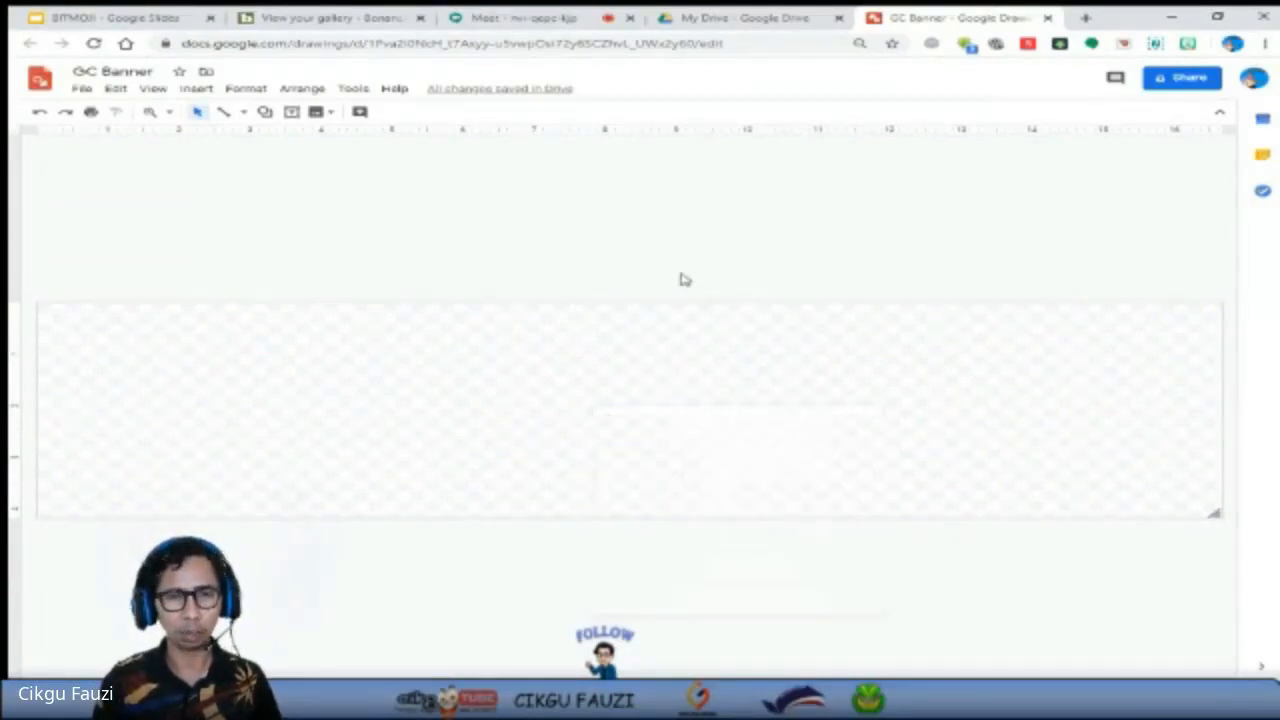
Open Google Images in a new browser tab and search for "bendera malaysia".
left_click(1086, 18)
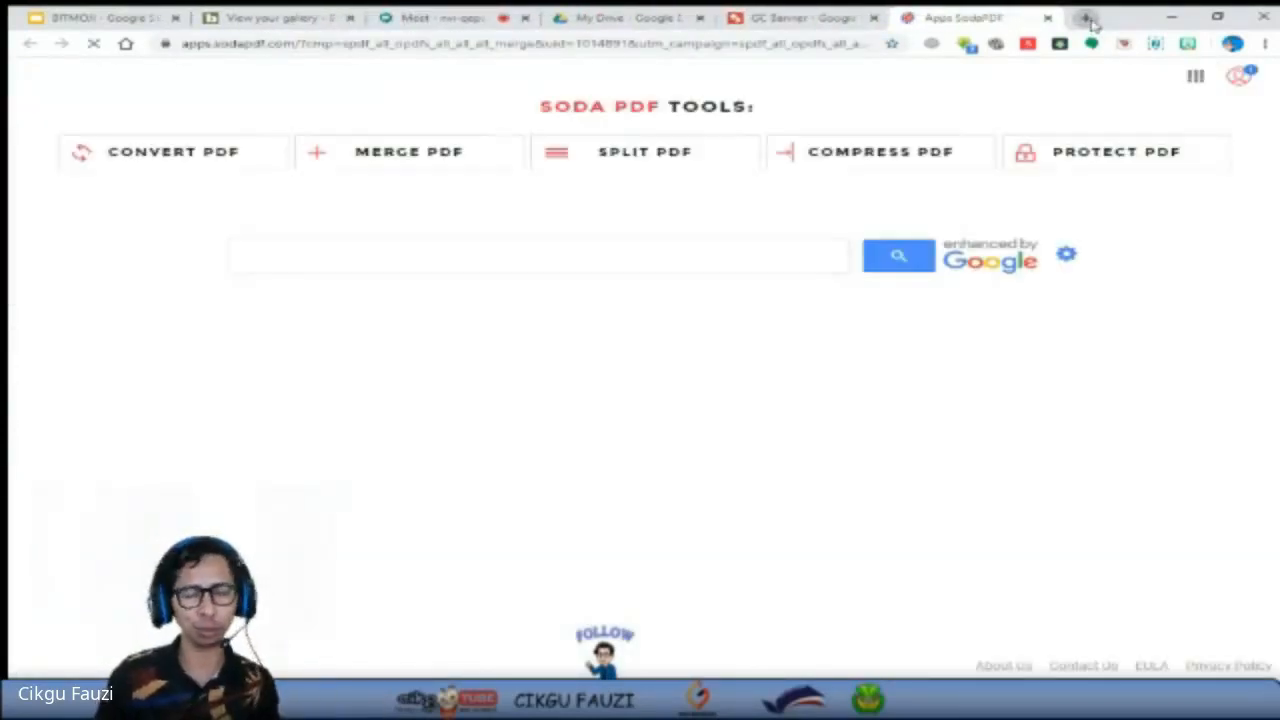
left_click(786, 46)
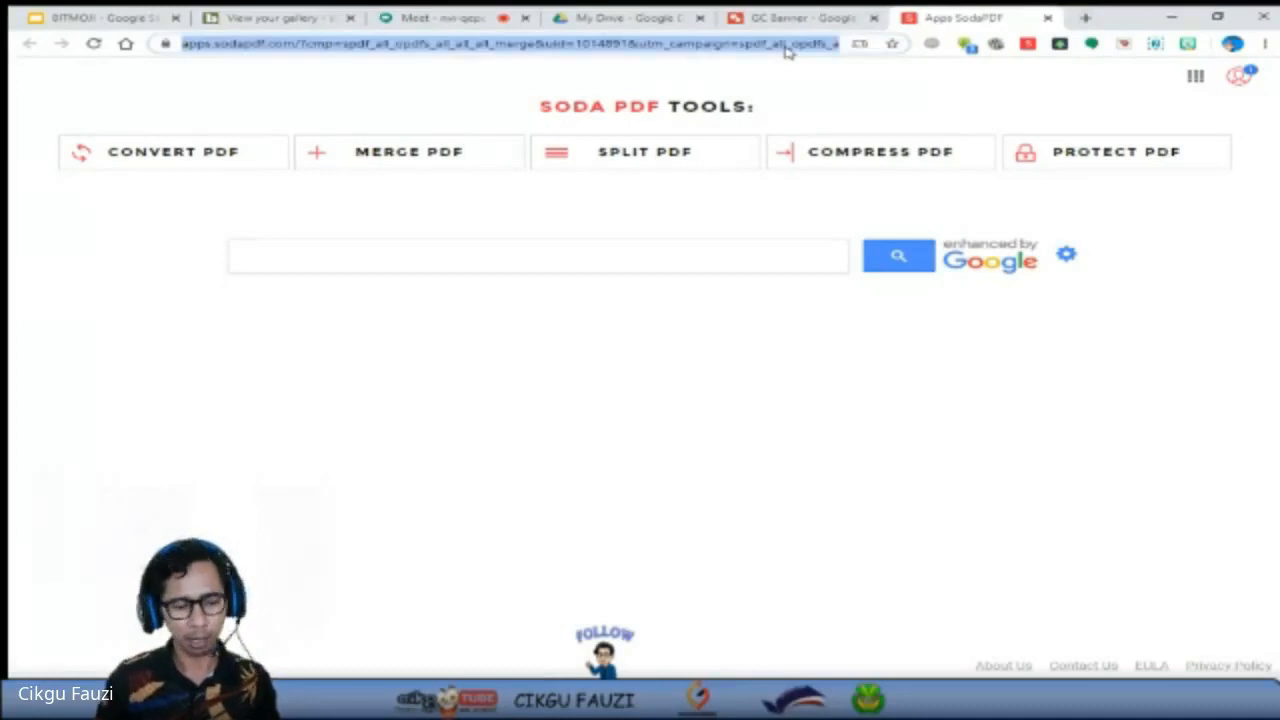
type("www")
left_click(355, 72)
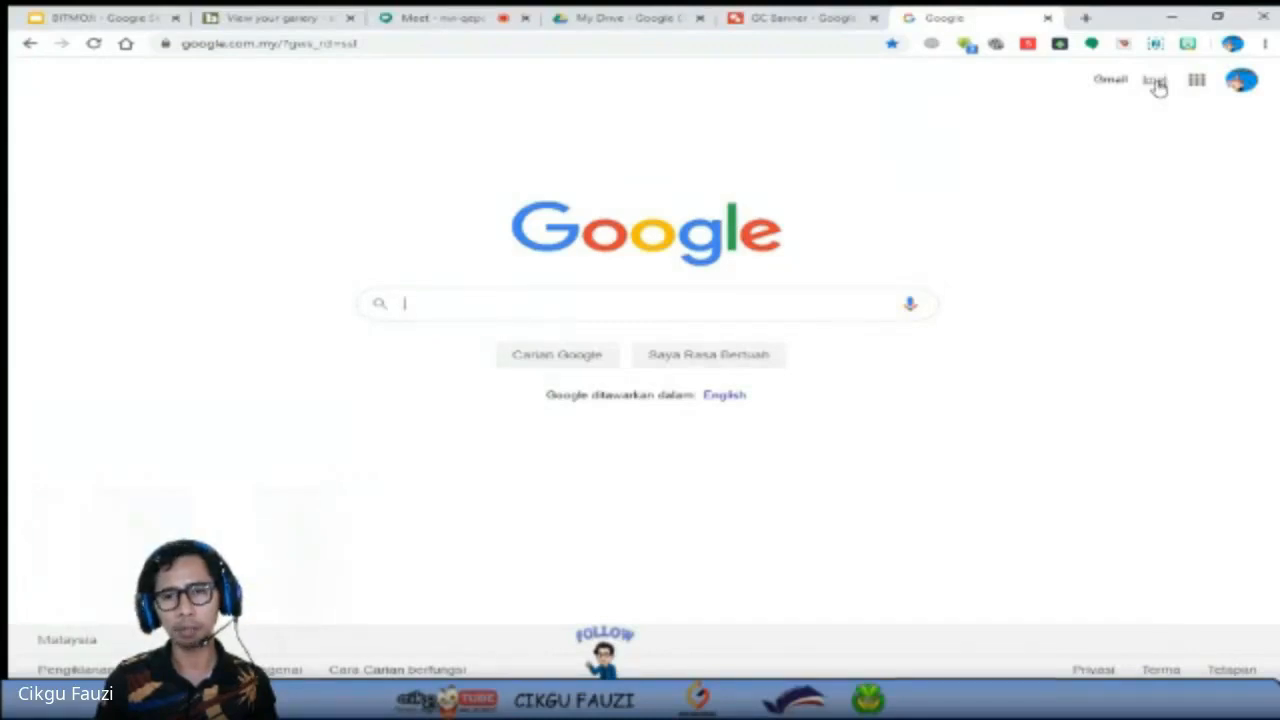
left_click(1155, 82)
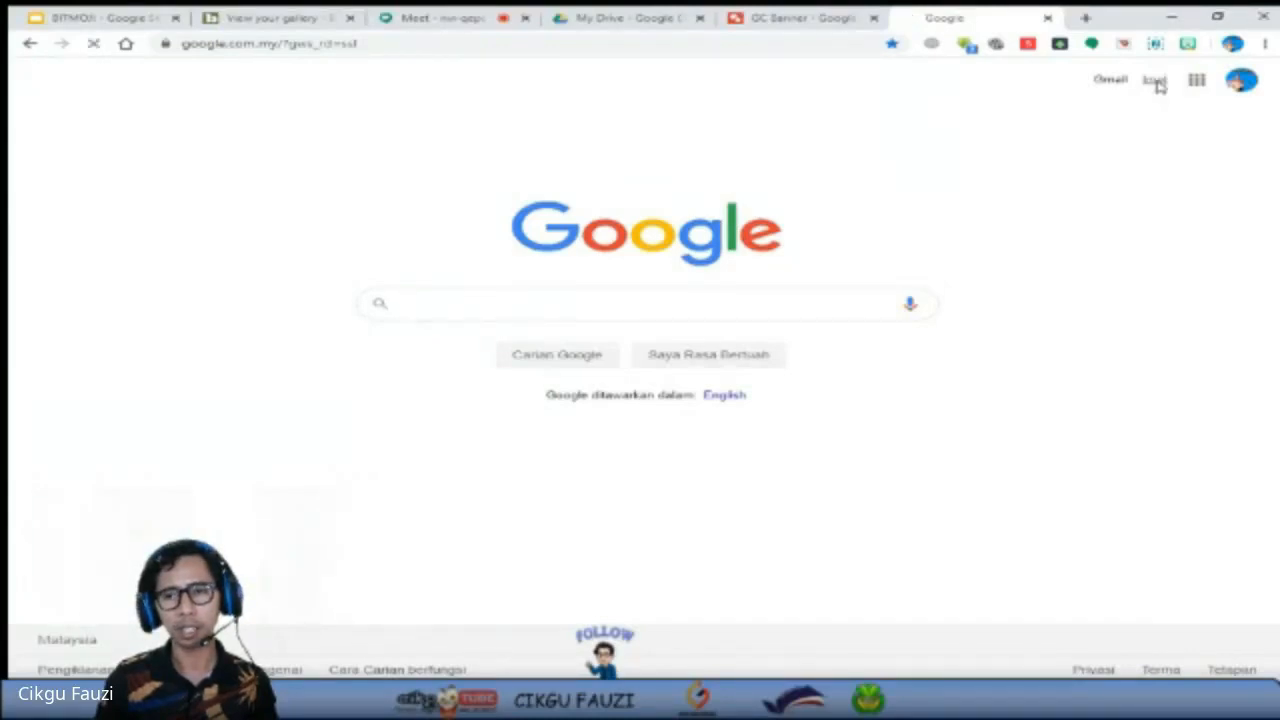
left_click(536, 302)
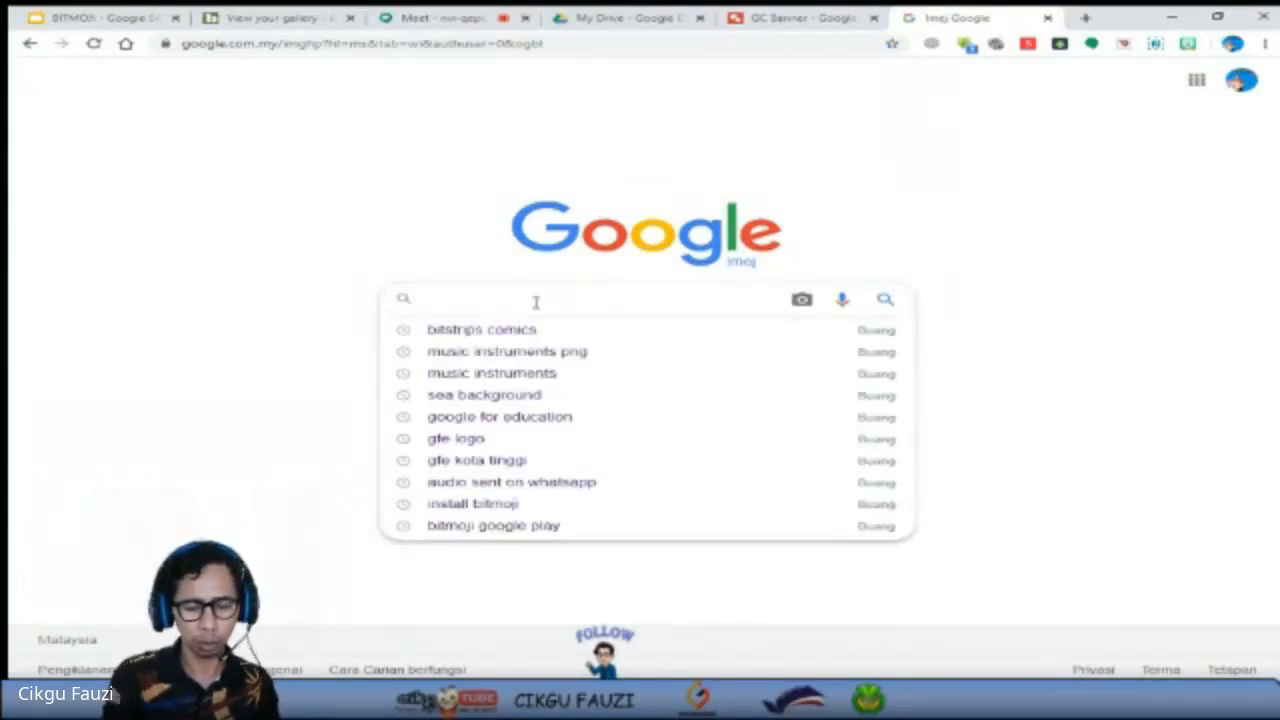
type("ben")
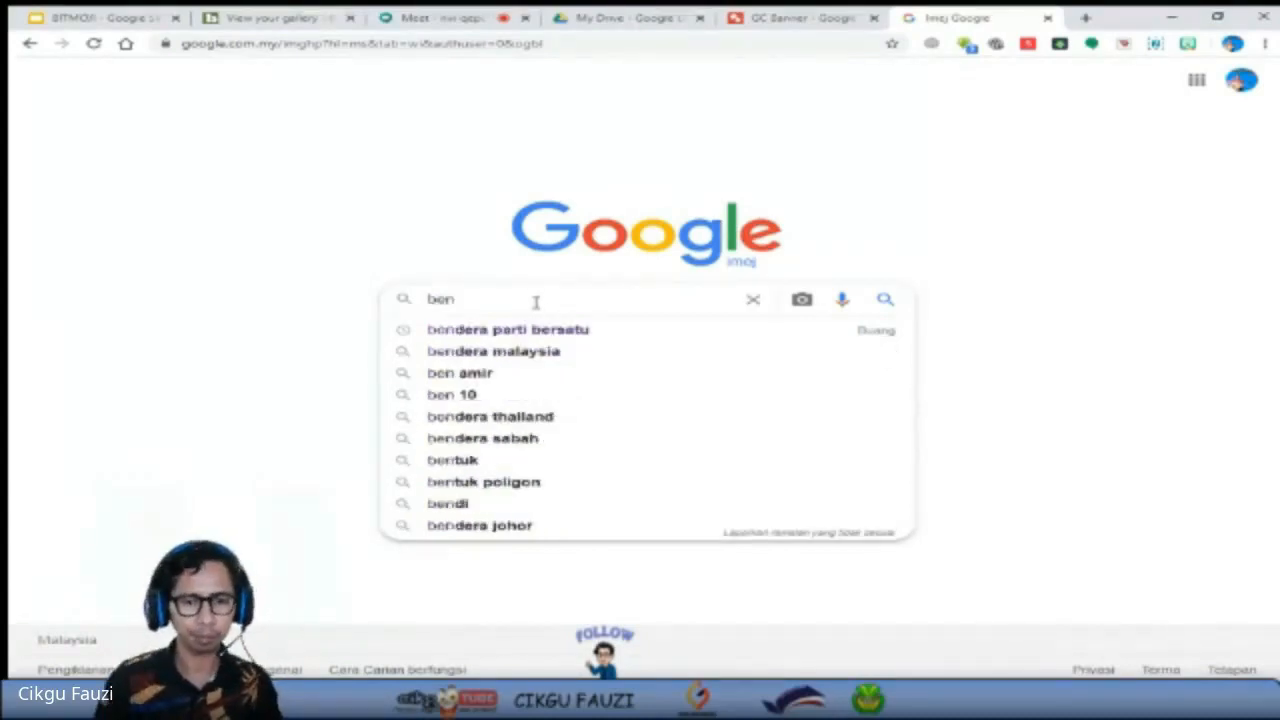
left_click(531, 355)
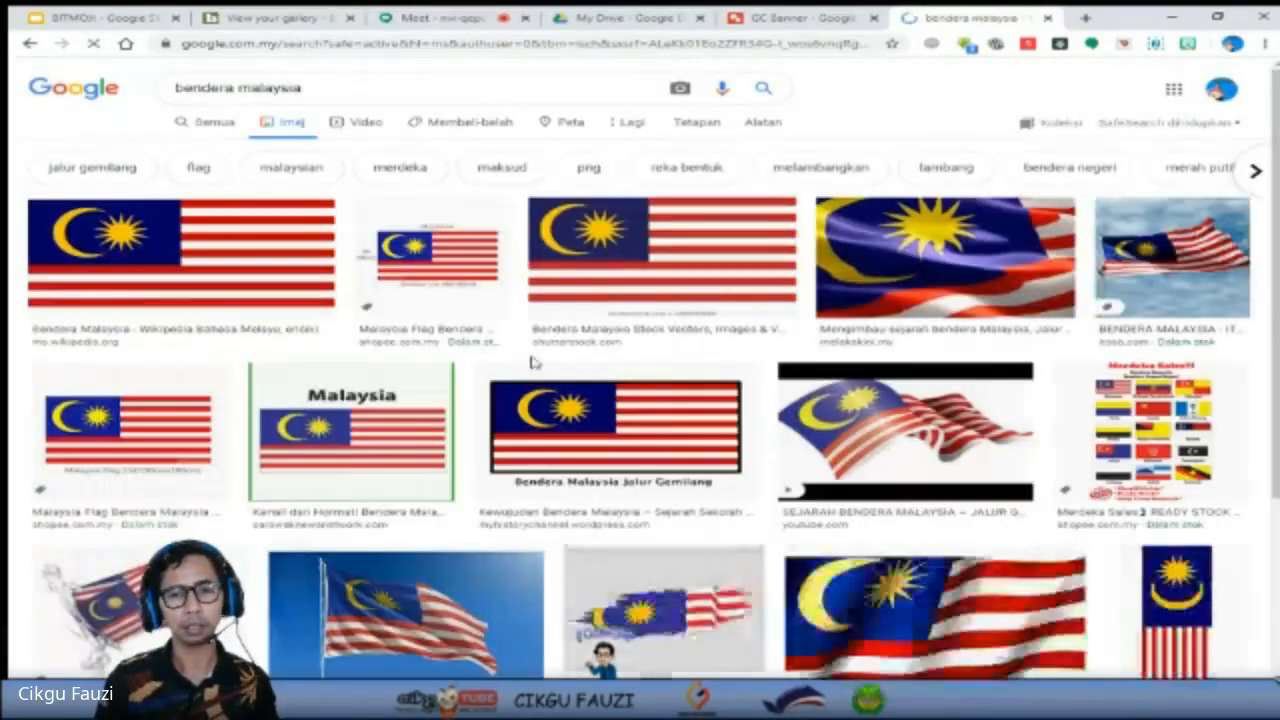
Open the close-up waving Malaysian flag from the MelakaKini result, and view its full-size image file in a separate tab.
left_click(955, 252)
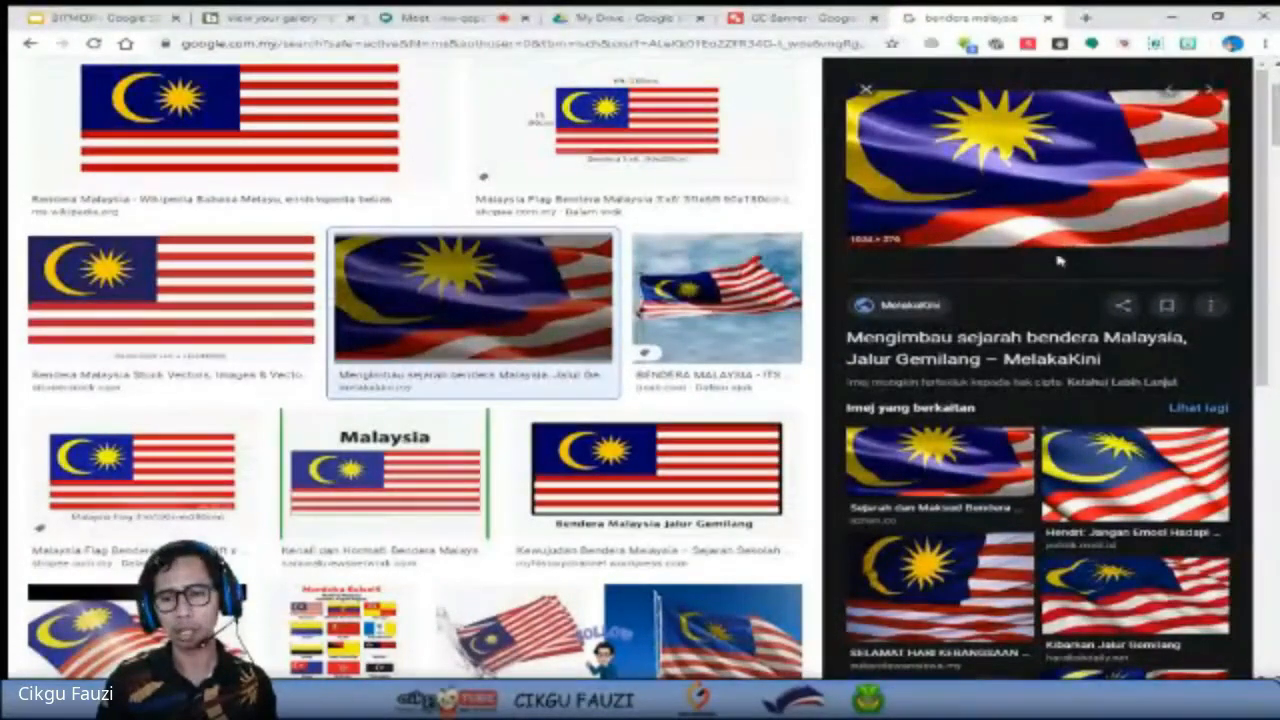
middle_click(1049, 164)
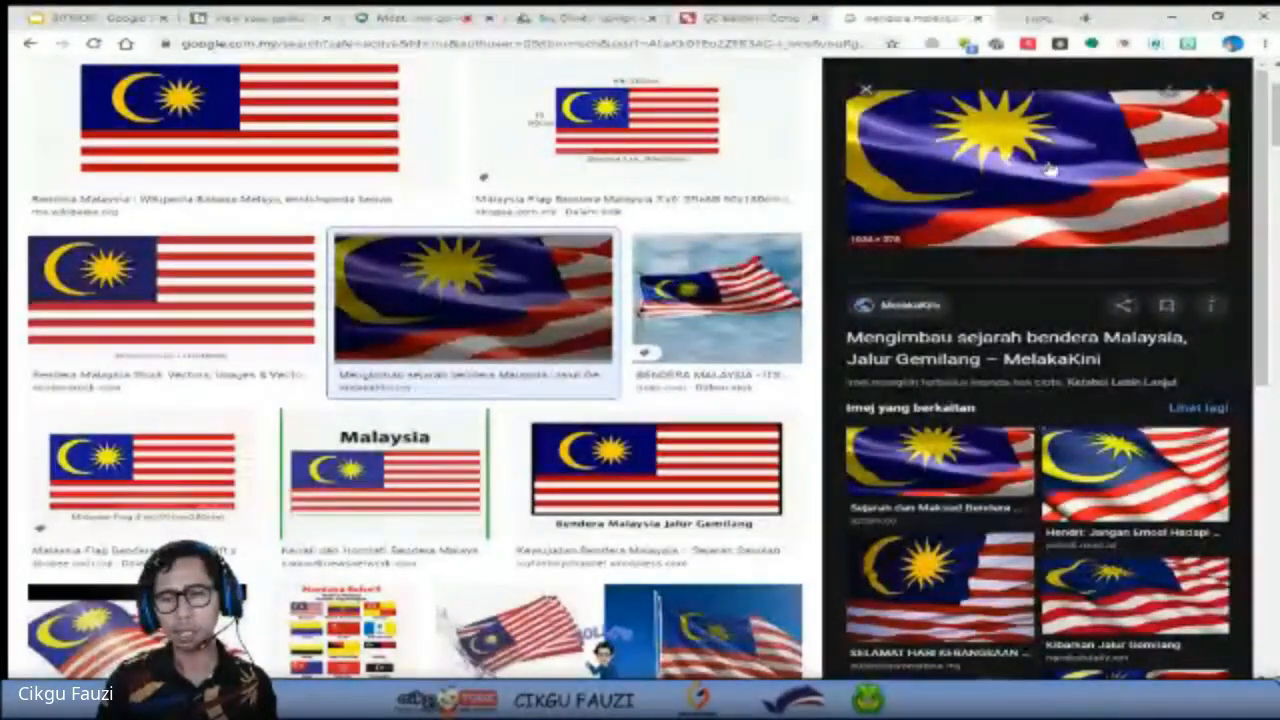
left_click(988, 18)
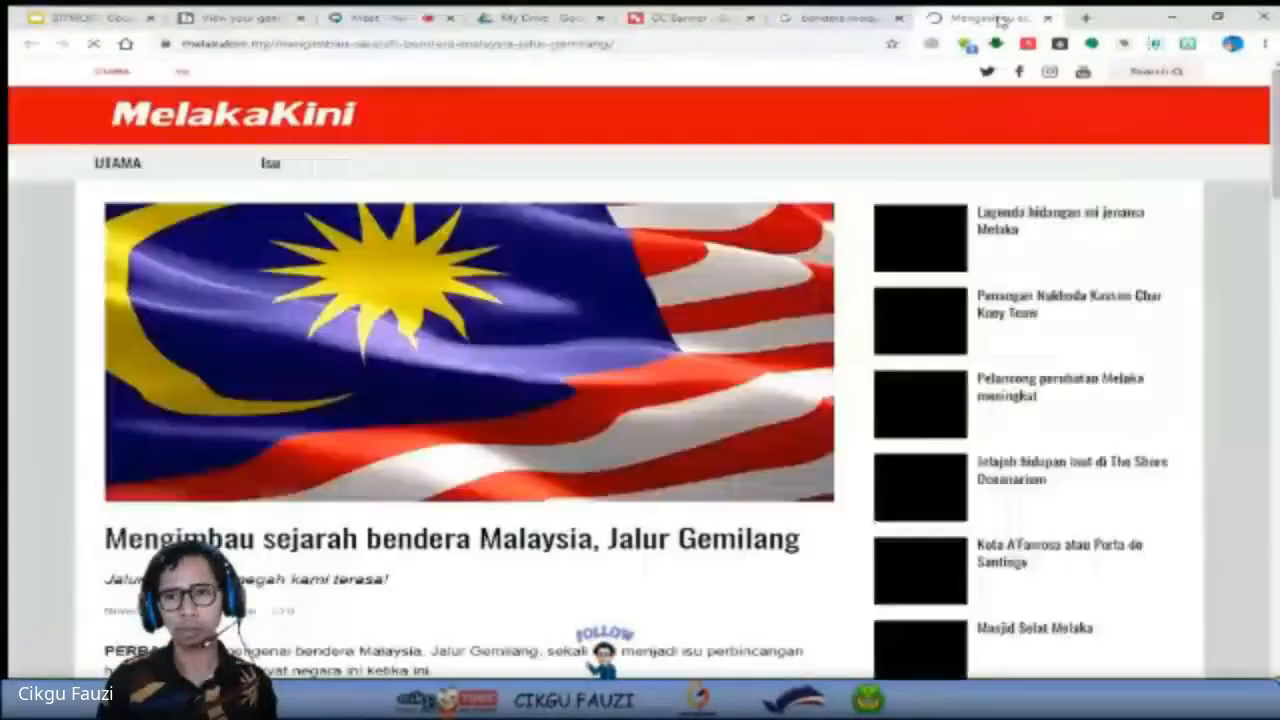
middle_click(598, 347)
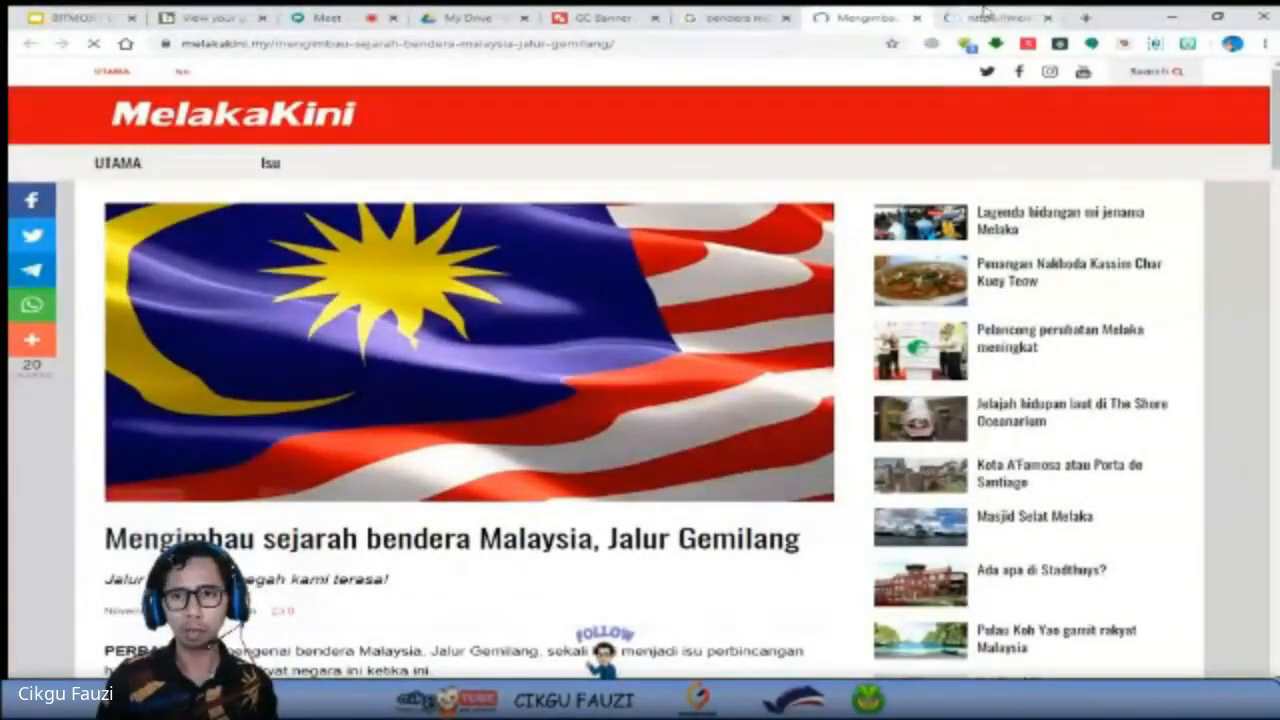
left_click(990, 18)
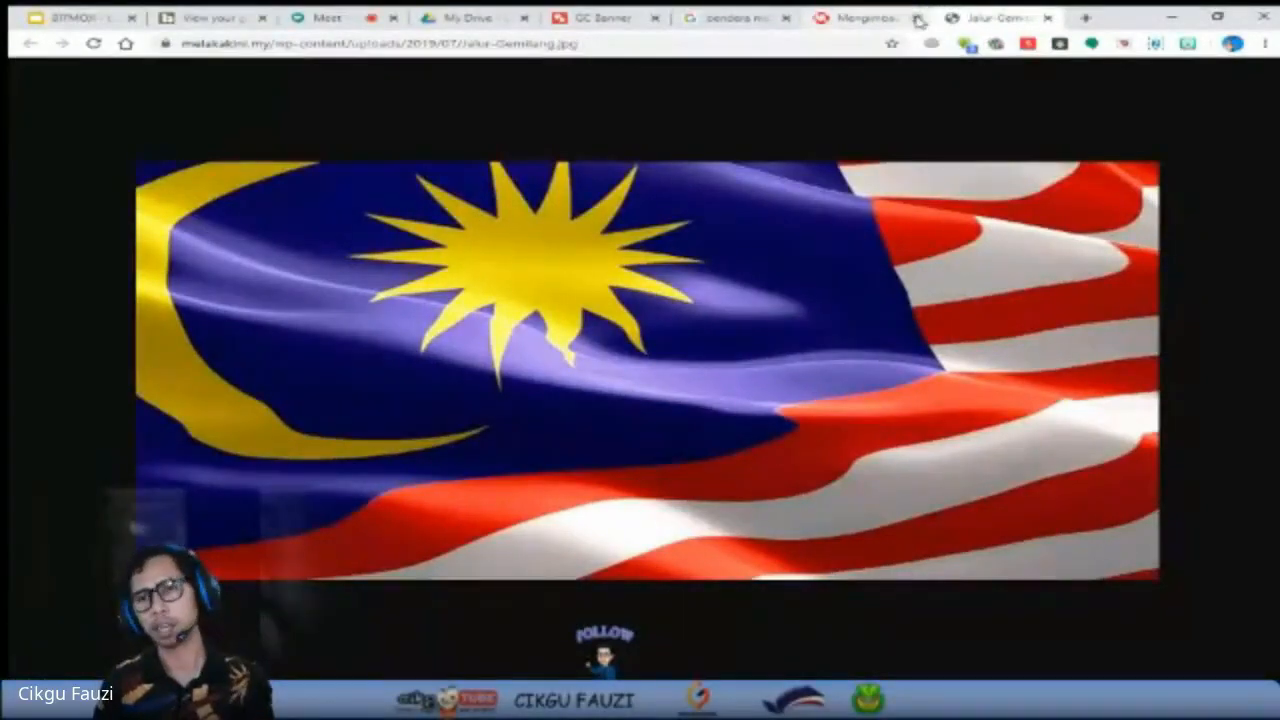
Close the flag article and image search tabs, and paste the copied flag image into the GC Banner drawing.
left_click(916, 18)
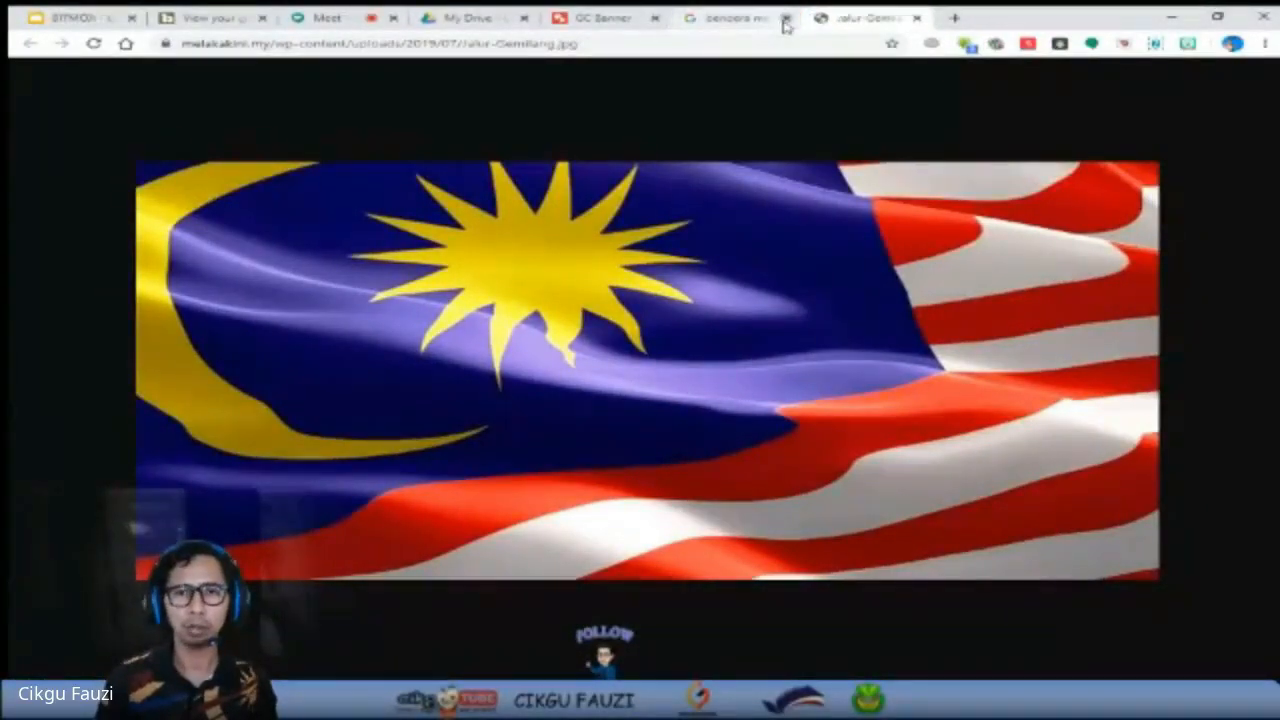
left_click(785, 19)
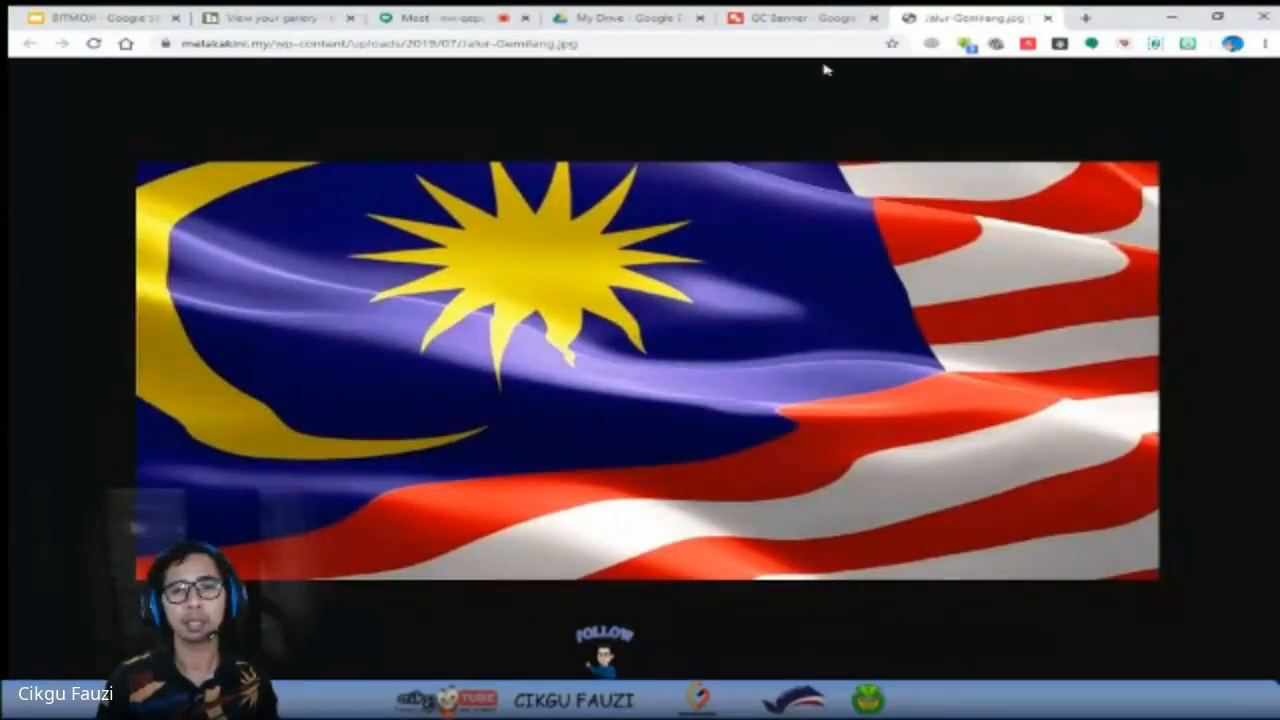
left_click(805, 17)
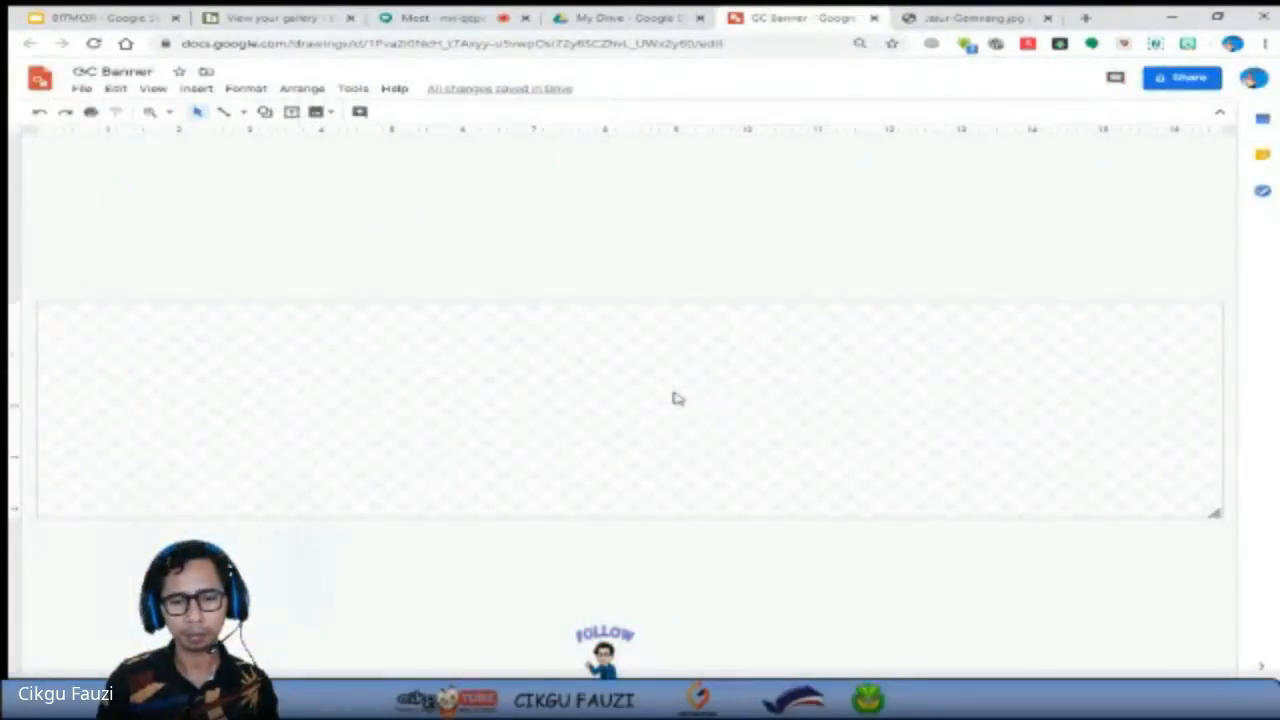
right_click(363, 385)
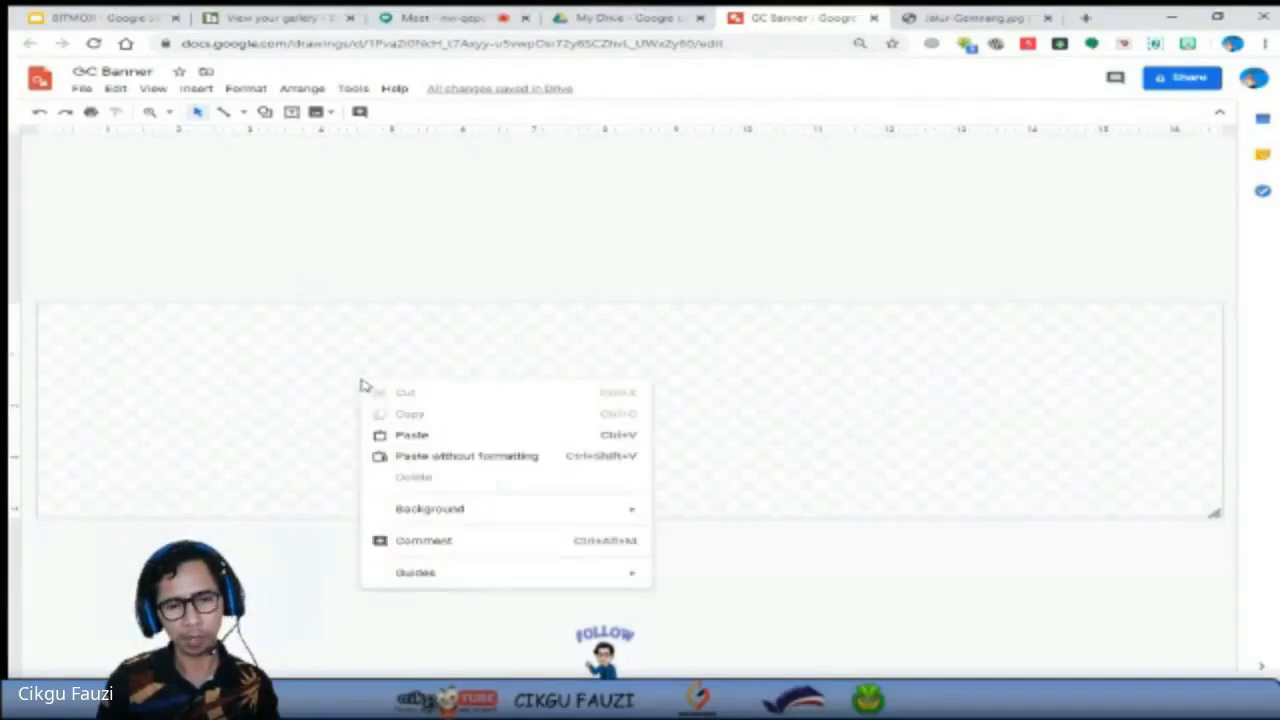
left_click(481, 435)
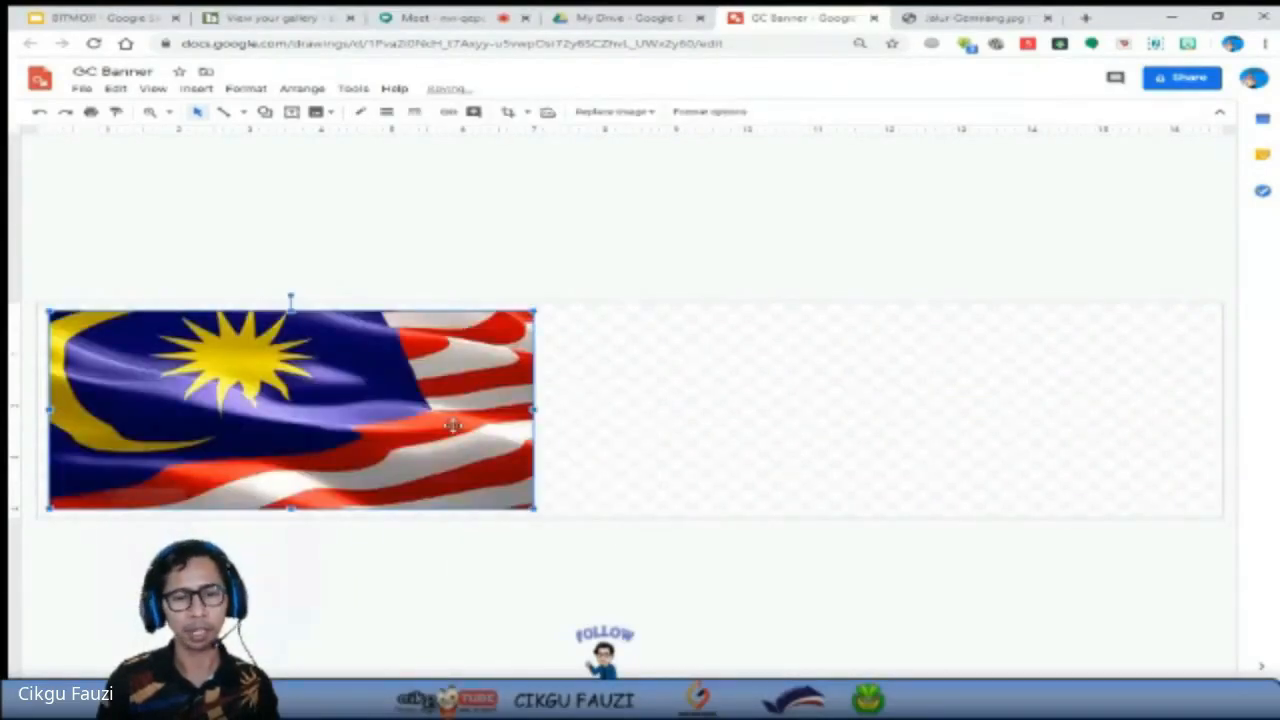
Reposition and stretch the flag image to cover the full width and height of the banner page.
left_click_drag(437, 429, 451, 426)
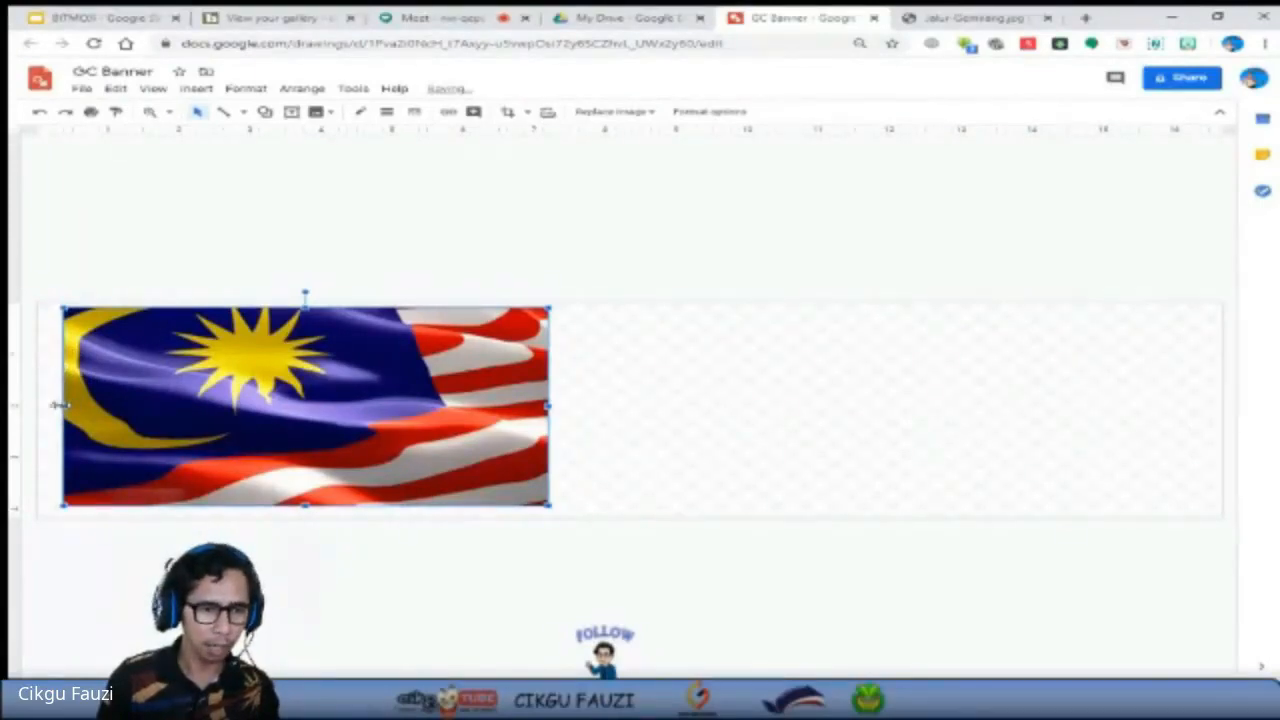
left_click_drag(50, 405, 37, 405)
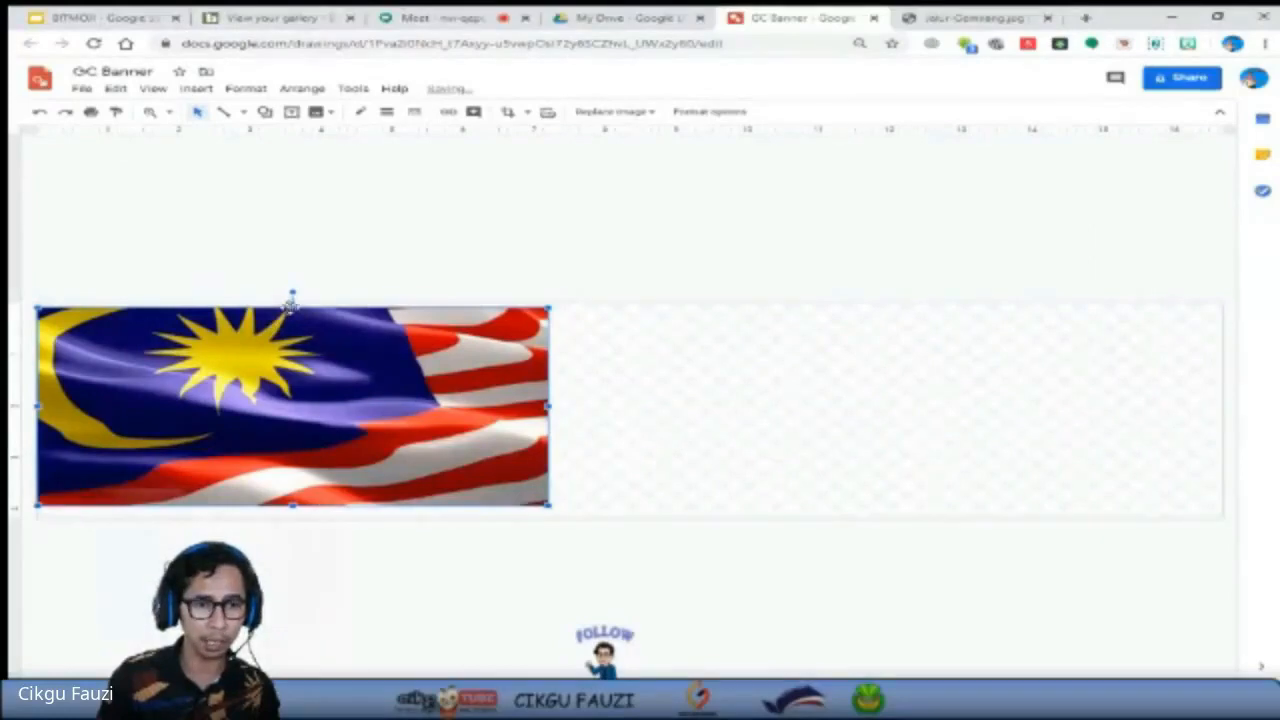
left_click_drag(291, 301, 292, 299)
key("ctrl+z")
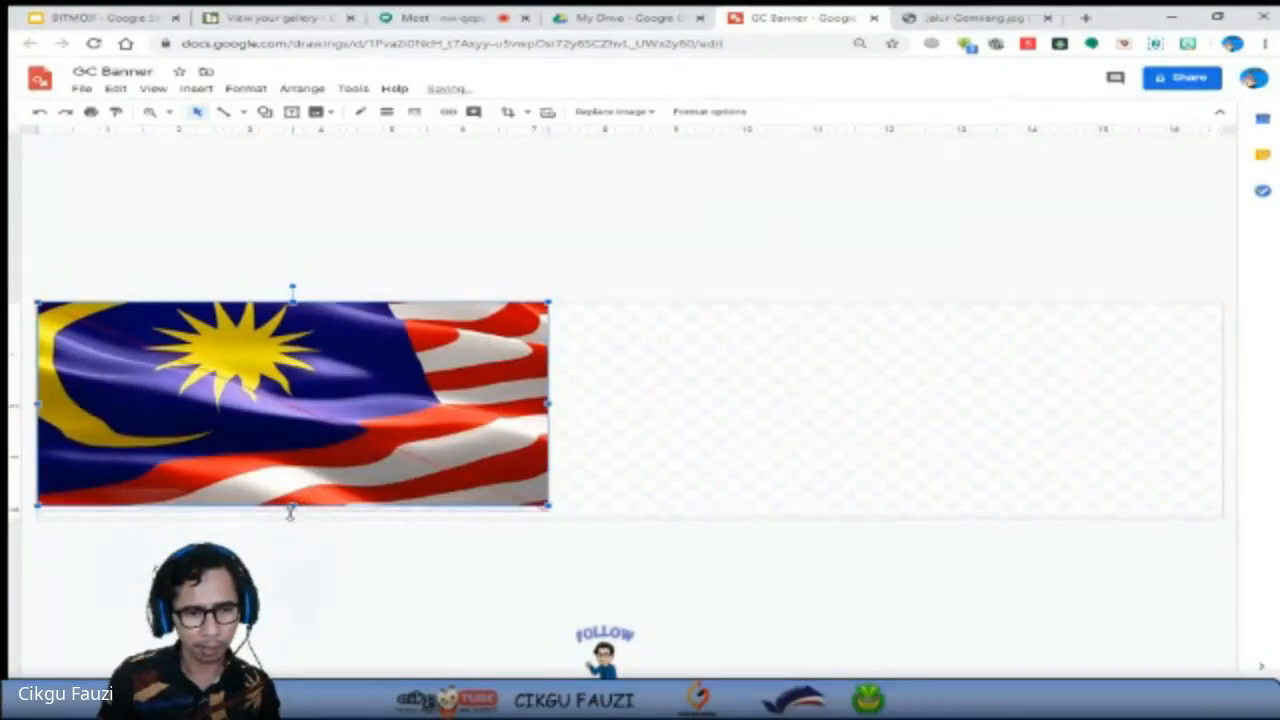
left_click_drag(294, 508, 293, 517)
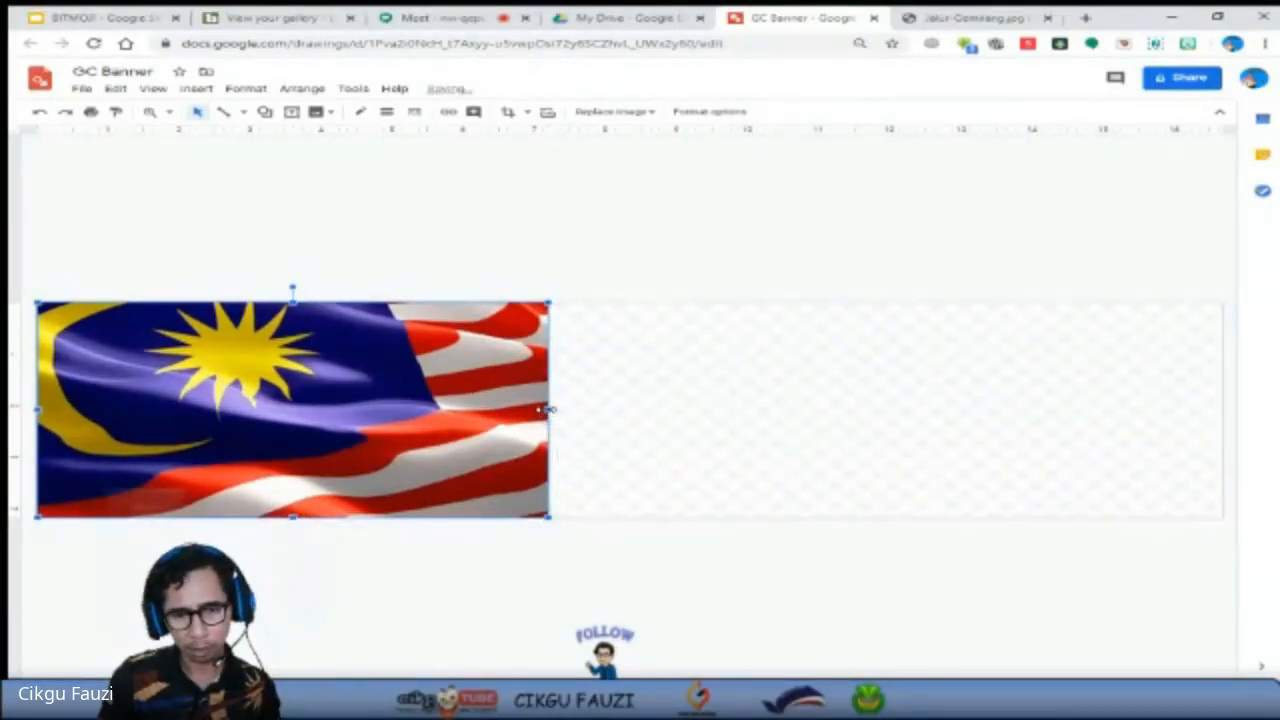
left_click_drag(548, 409, 612, 409)
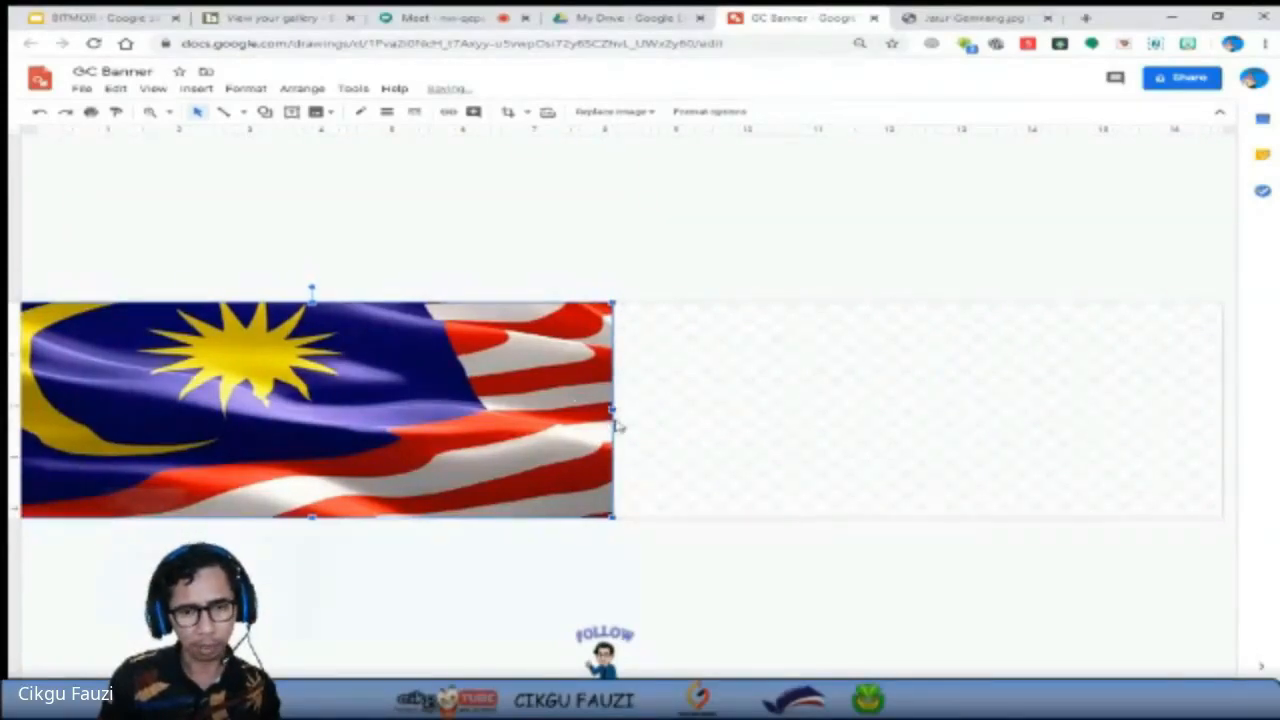
left_click_drag(498, 362, 598, 366)
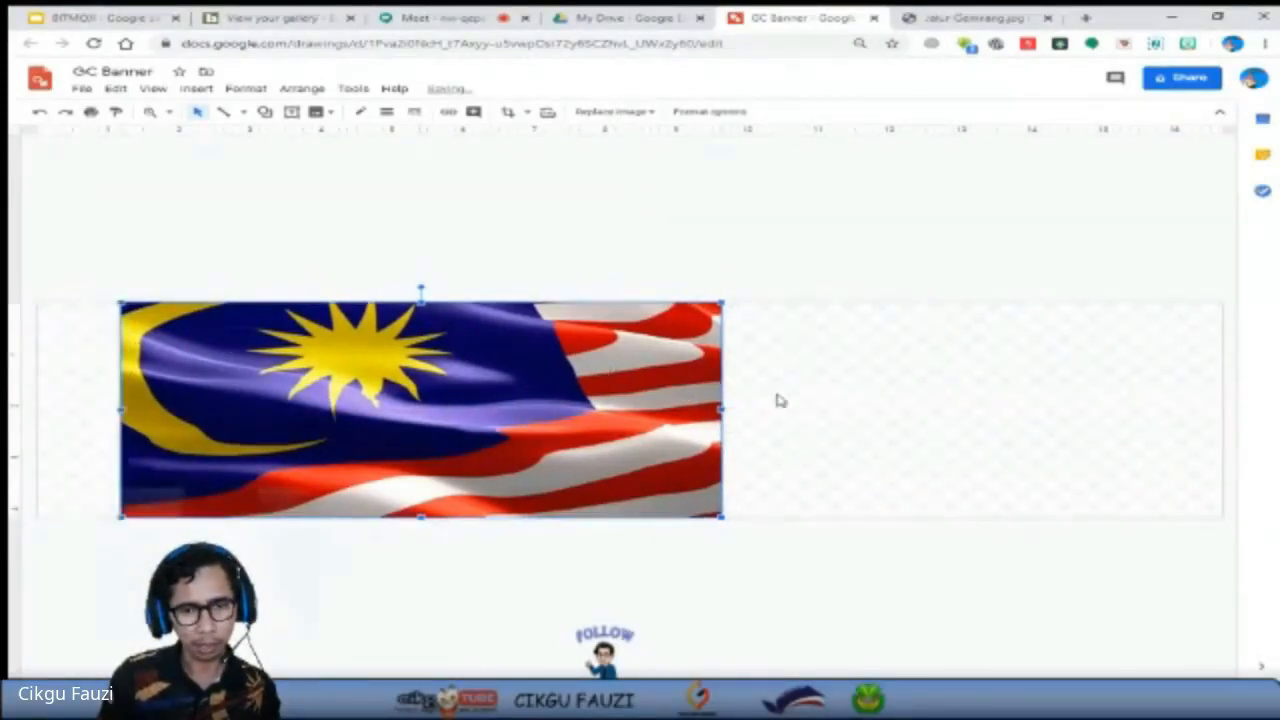
left_click_drag(724, 409, 1220, 407)
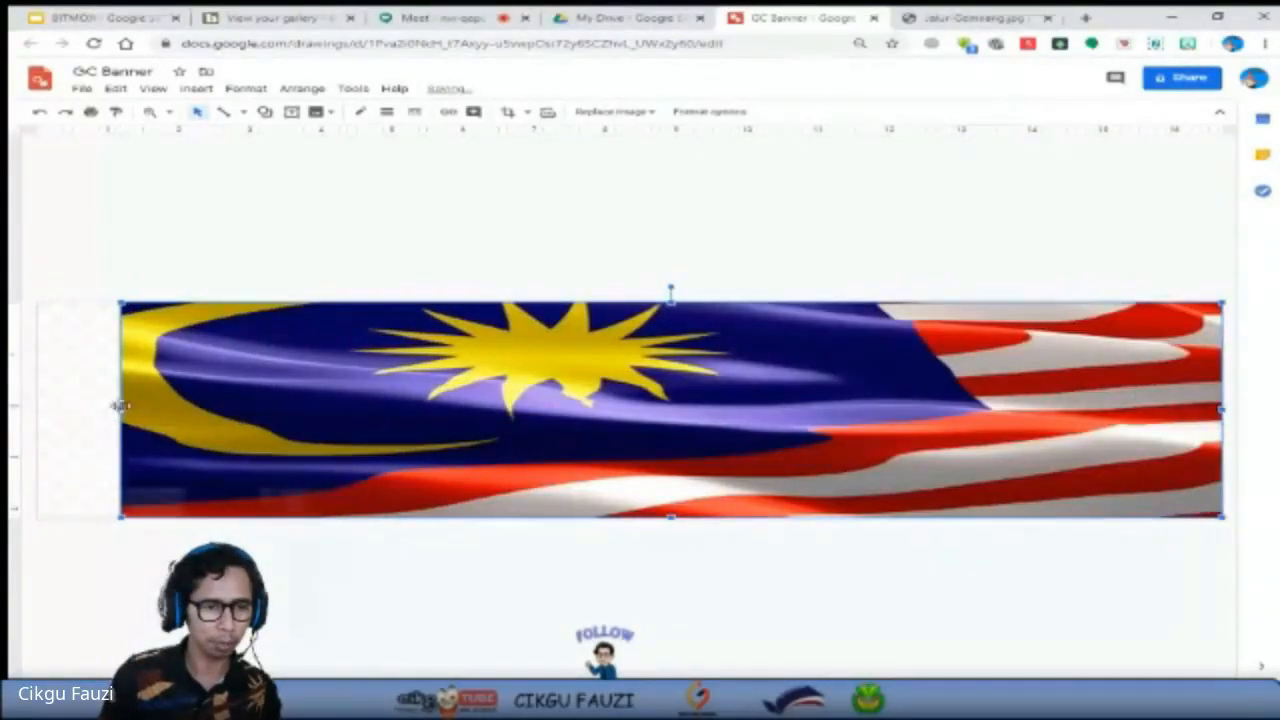
left_click_drag(118, 409, 37, 399)
left_click(604, 585)
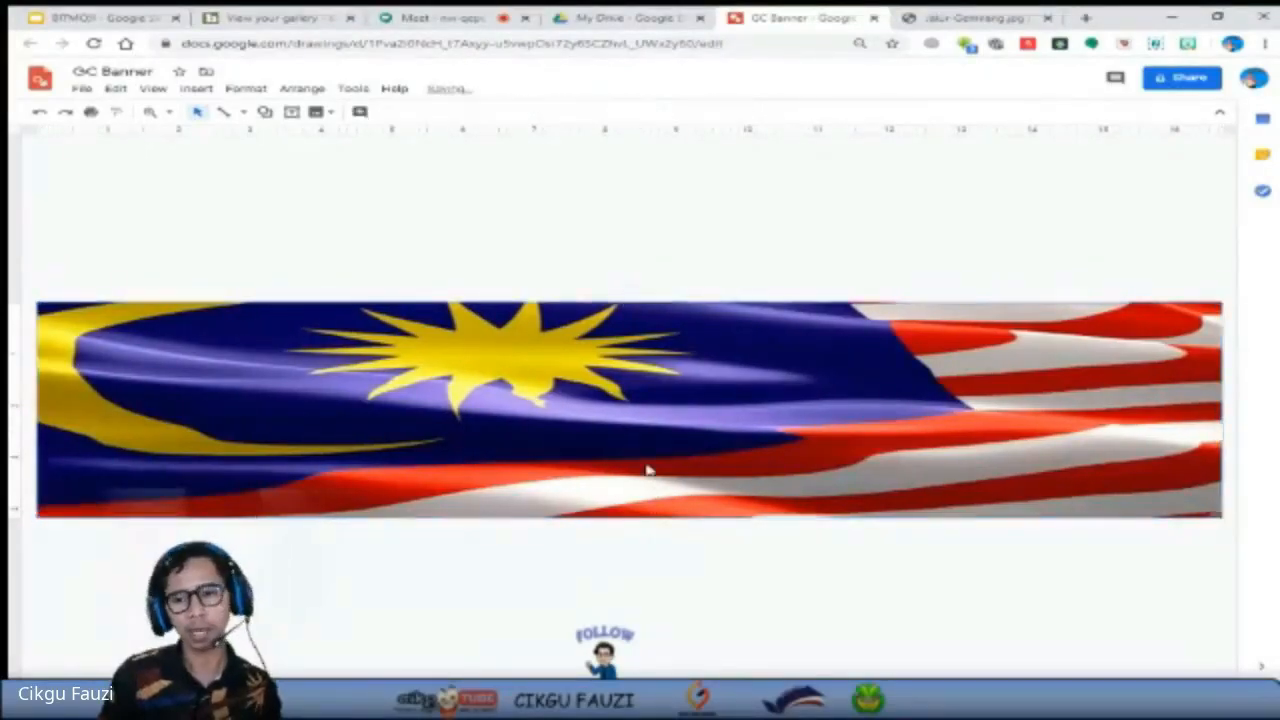
Open the flag image's format options and raise its transparency adjustment to about half.
left_click(646, 443)
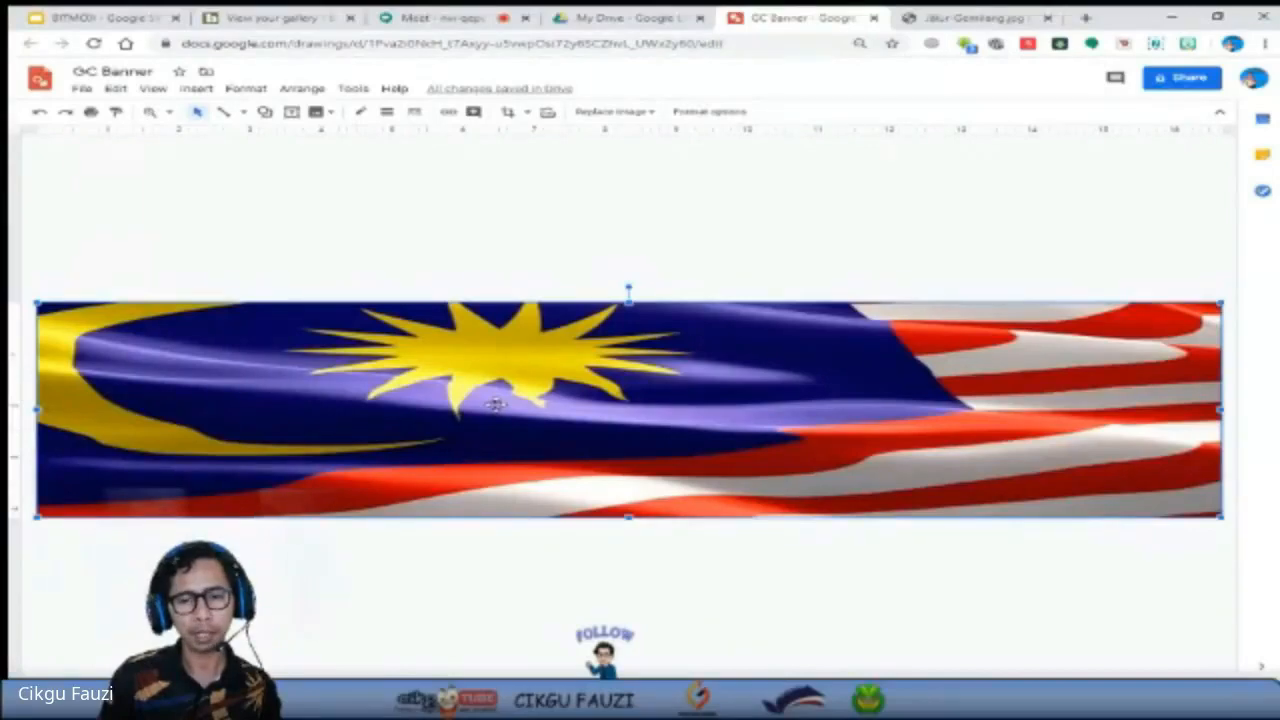
left_click(594, 576)
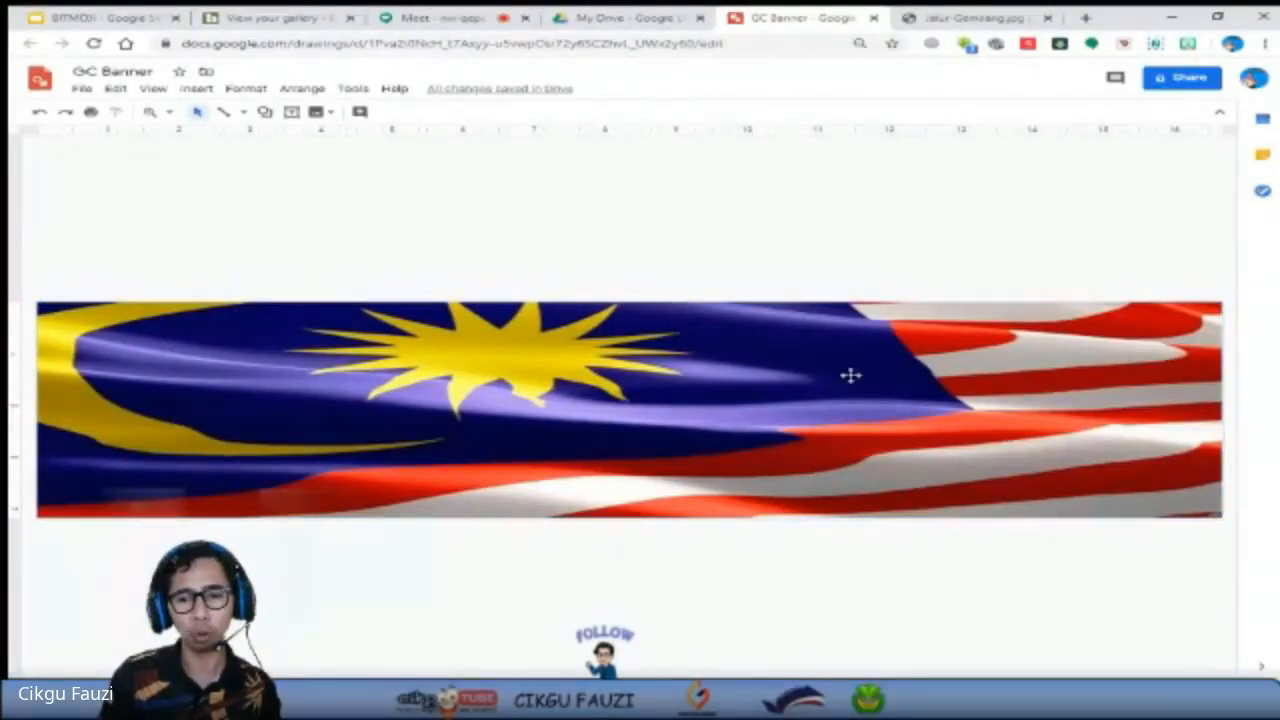
left_click(600, 391)
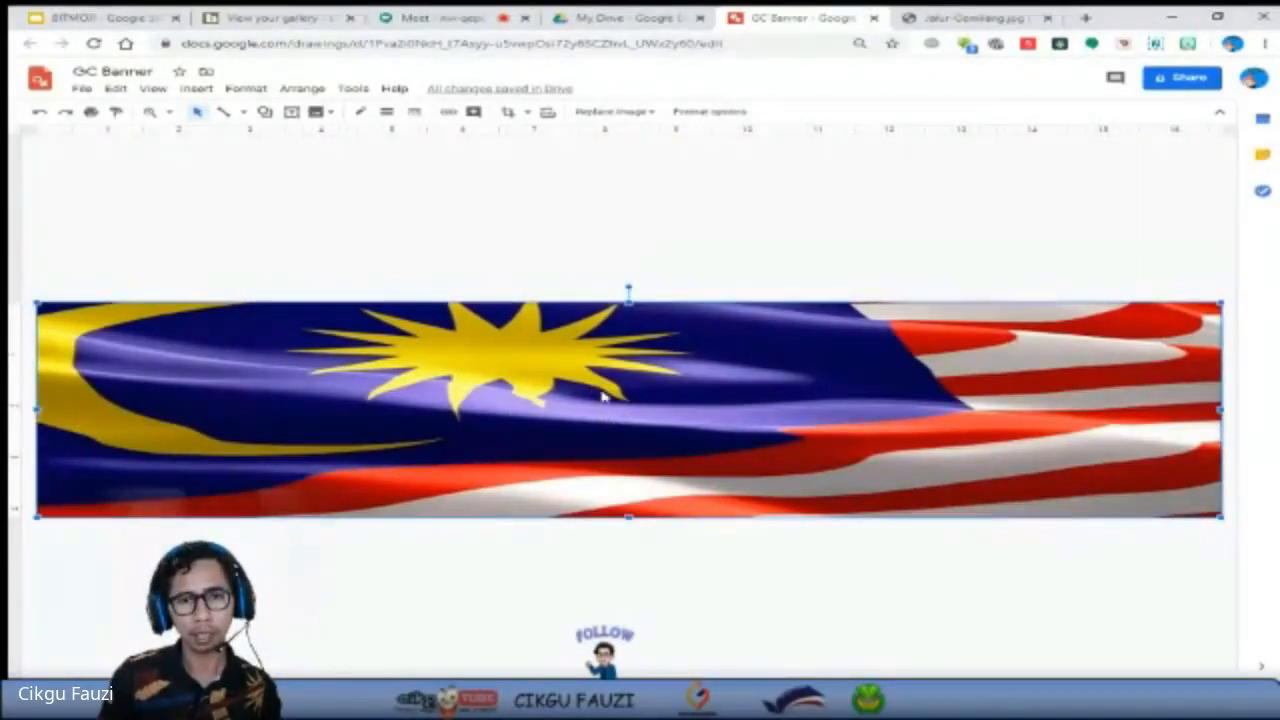
left_click(700, 118)
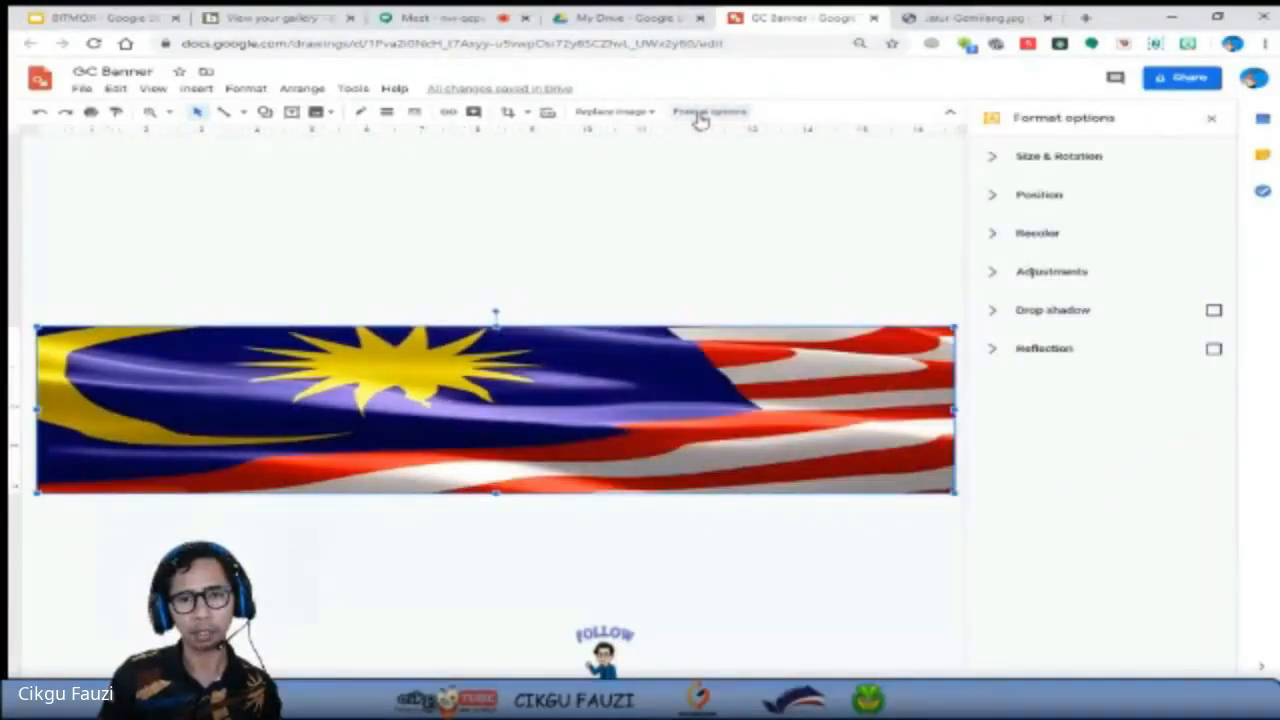
right_click(602, 428)
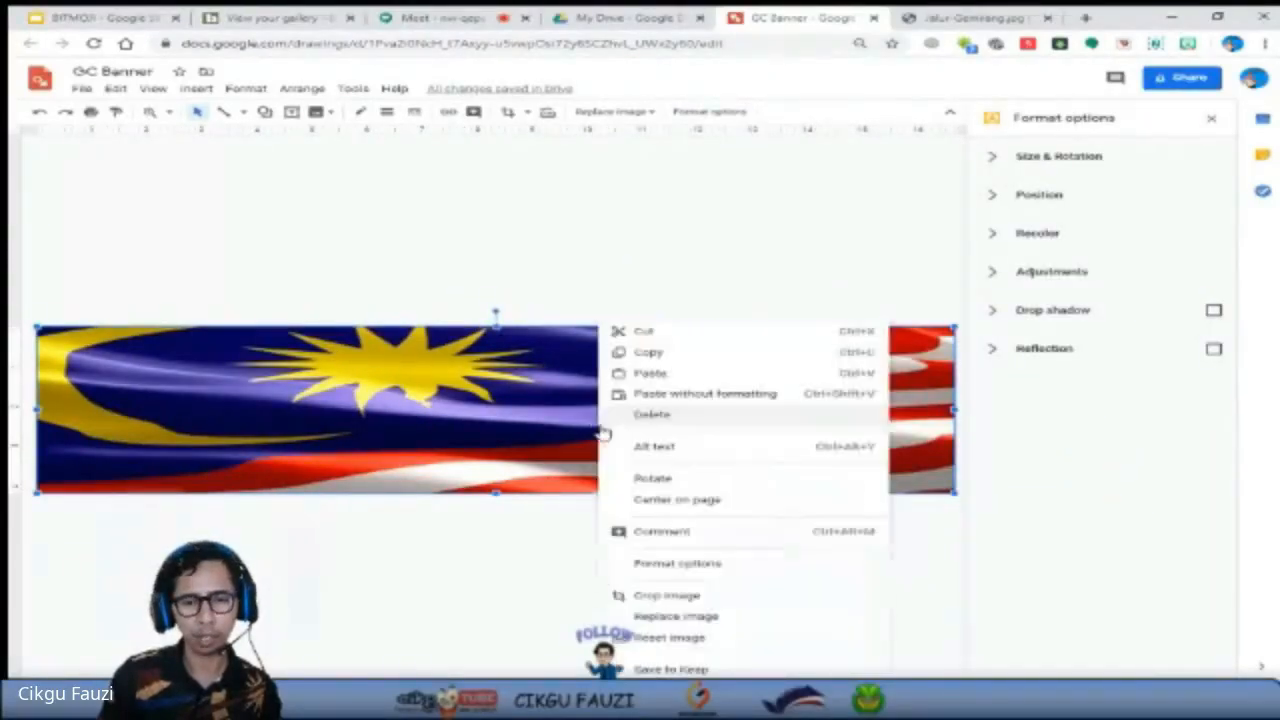
left_click(726, 567)
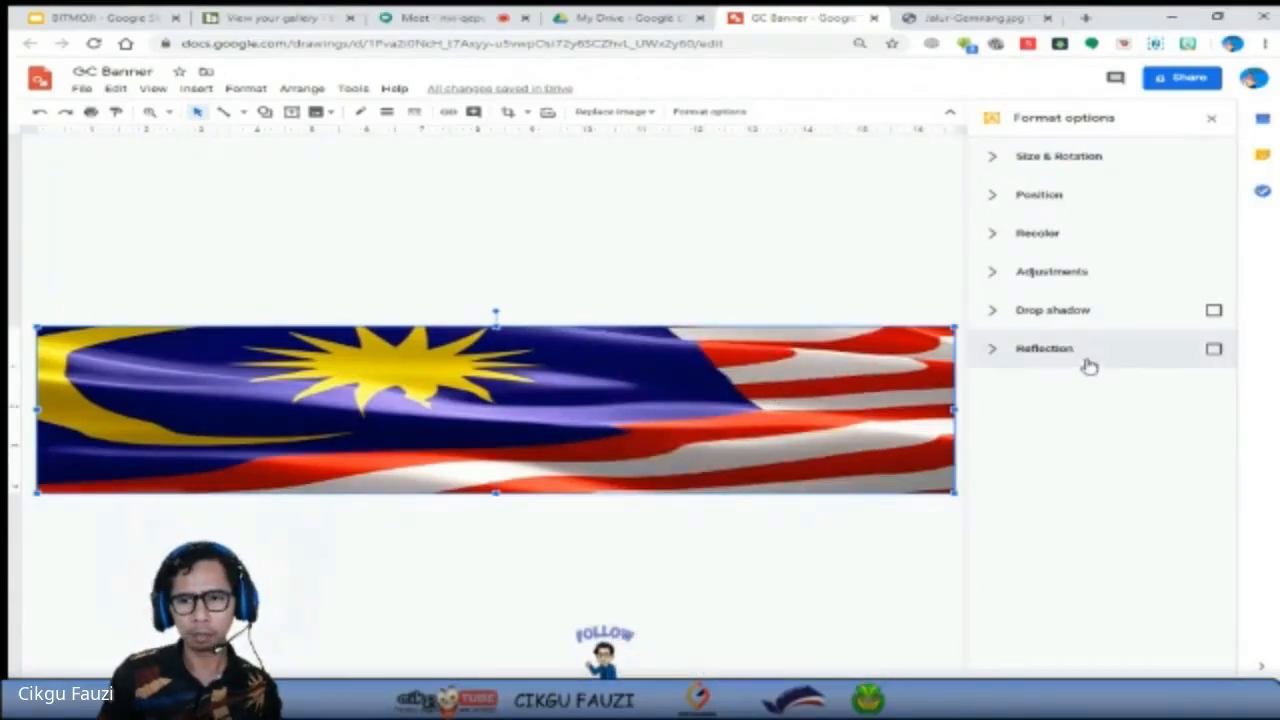
left_click(1001, 272)
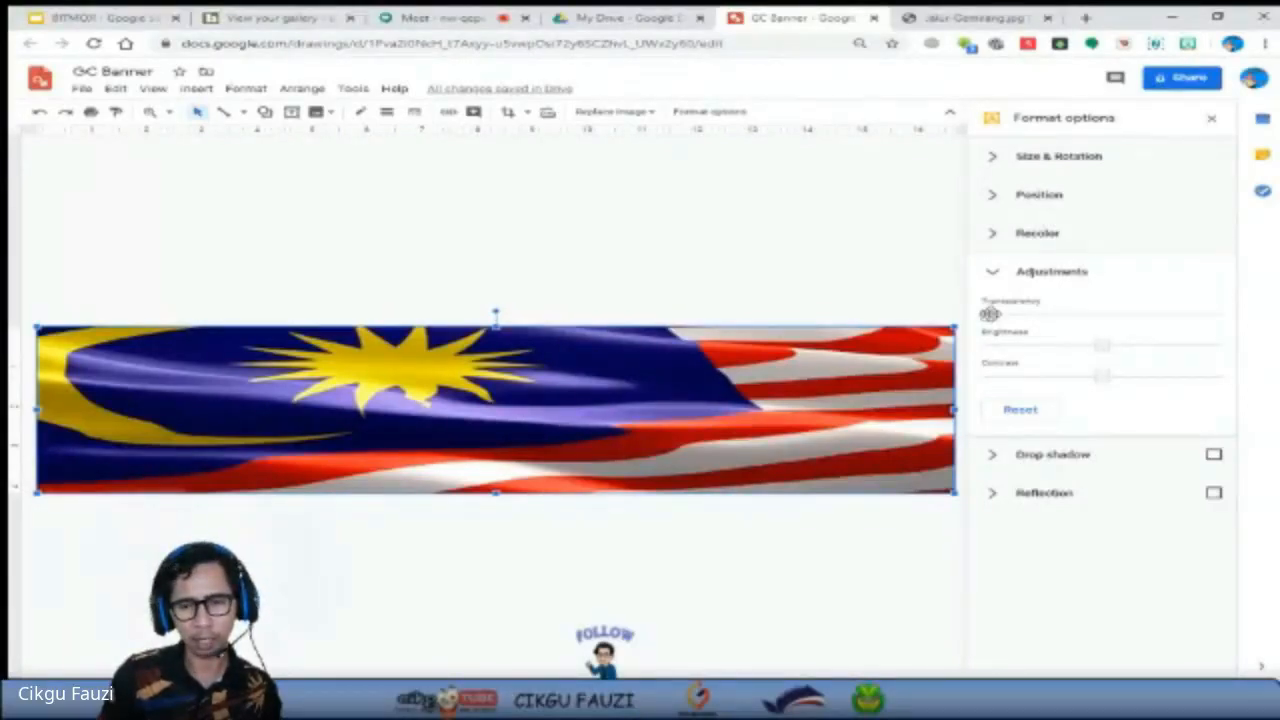
left_click_drag(990, 314, 1099, 331)
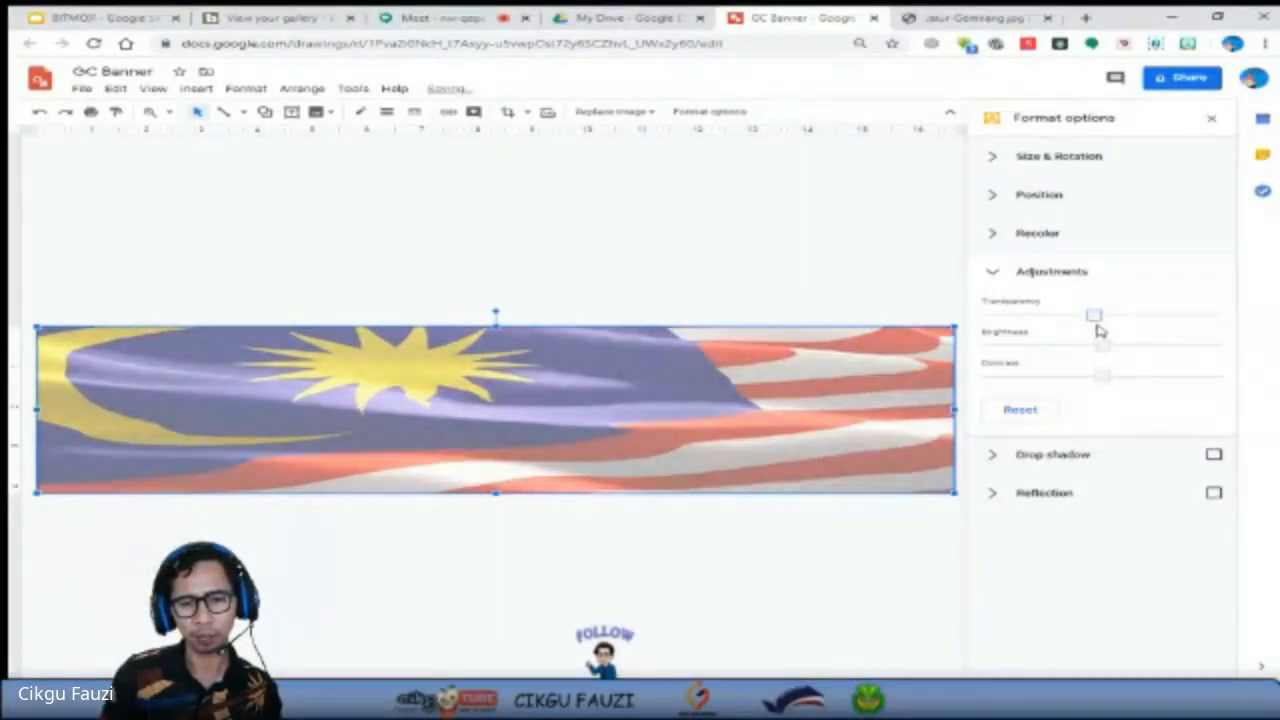
left_click(873, 241)
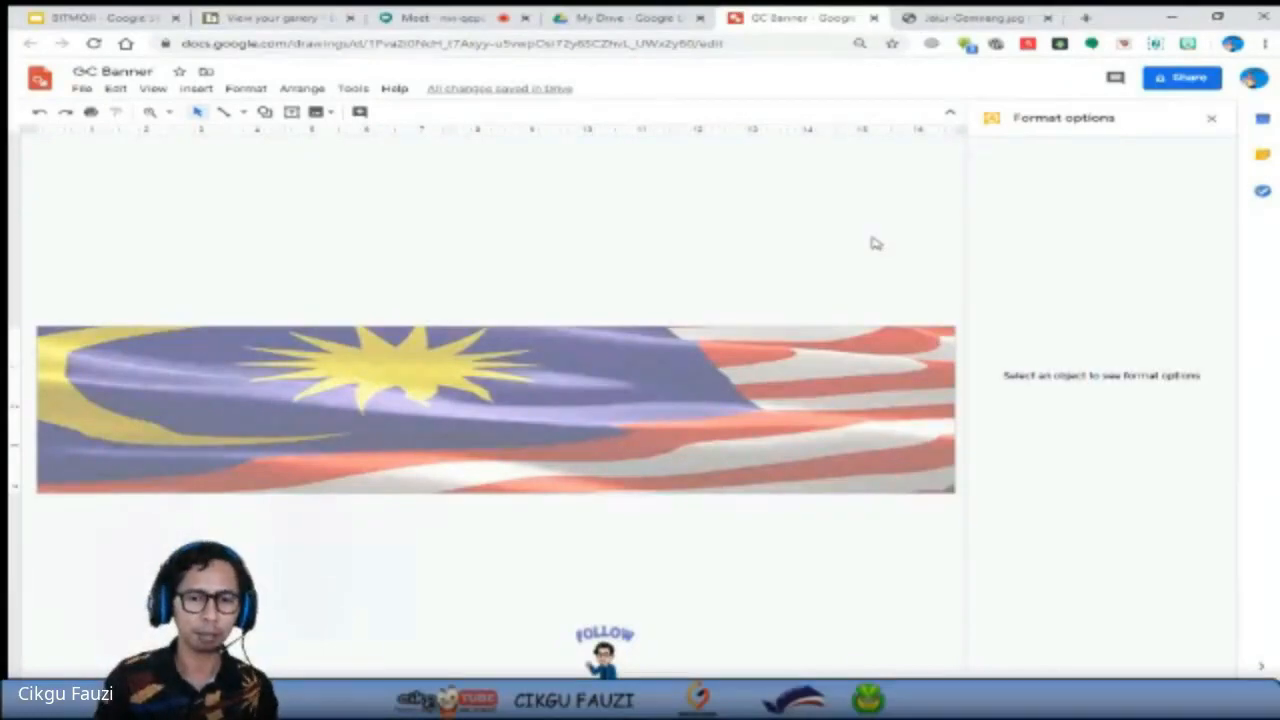
Move the flag image above the page and set the page background to solid white.
left_click(580, 403)
left_click_drag(580, 403, 560, 217)
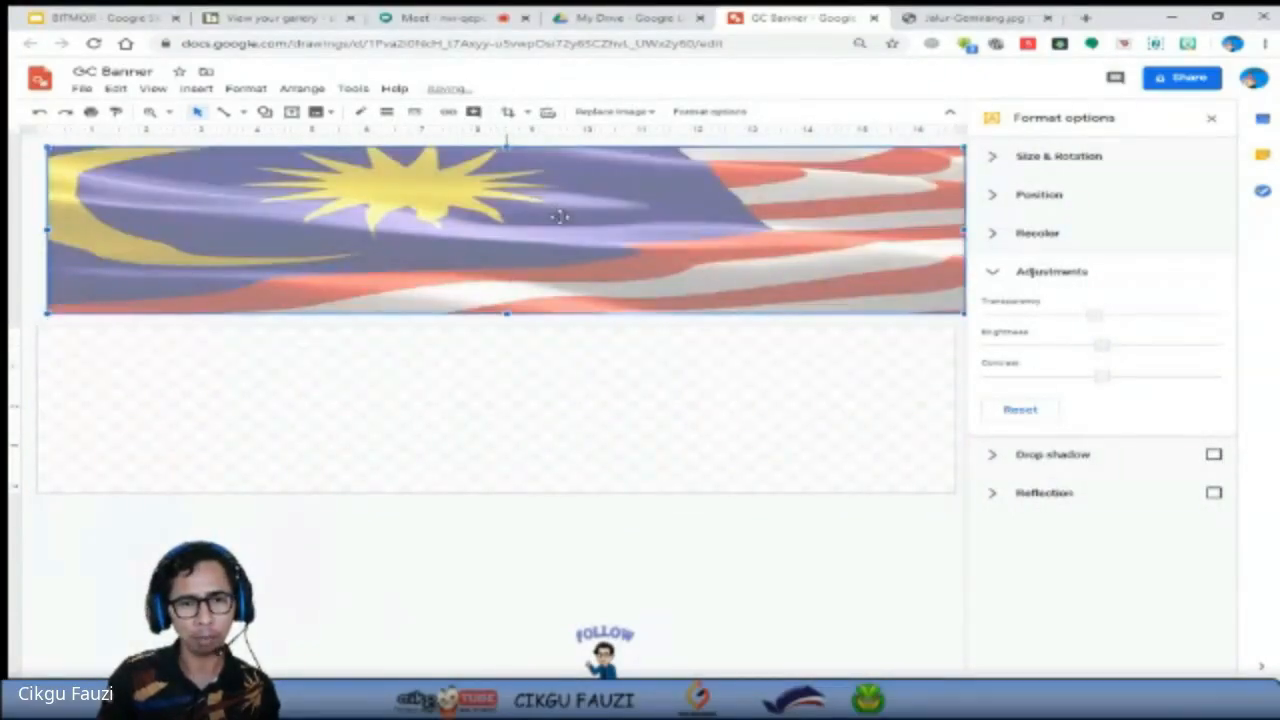
left_click(500, 403)
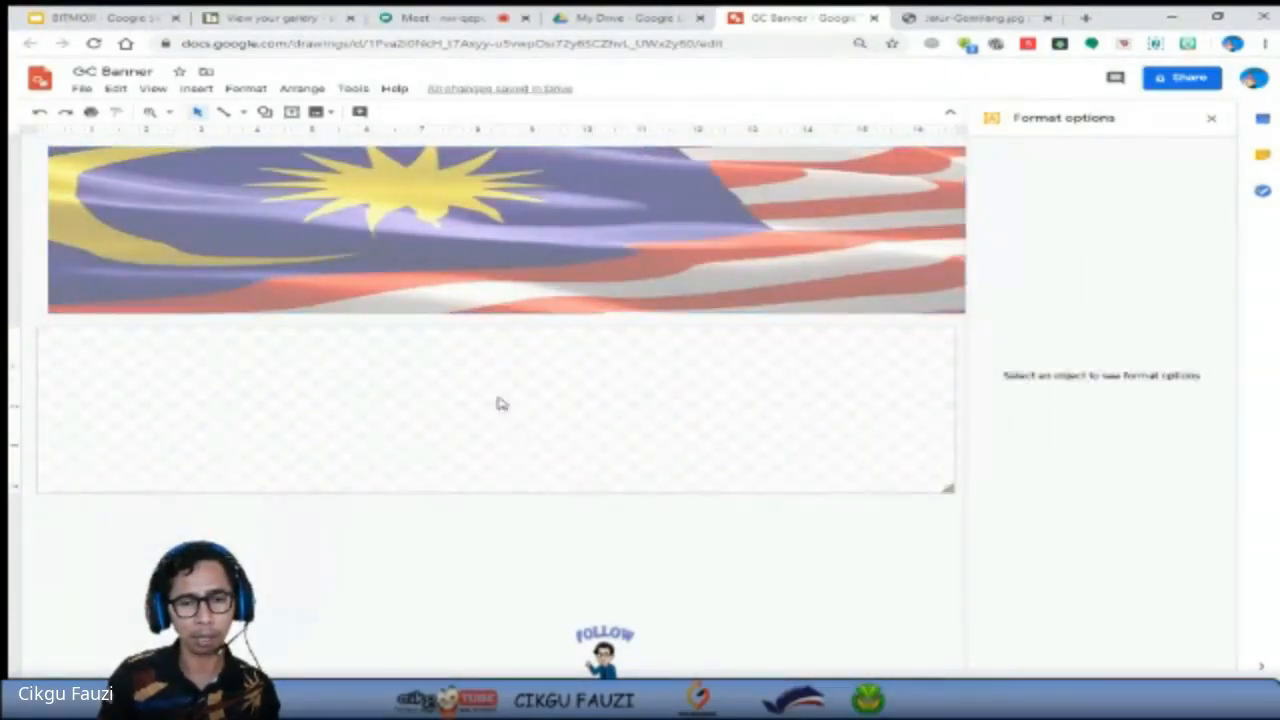
right_click(500, 403)
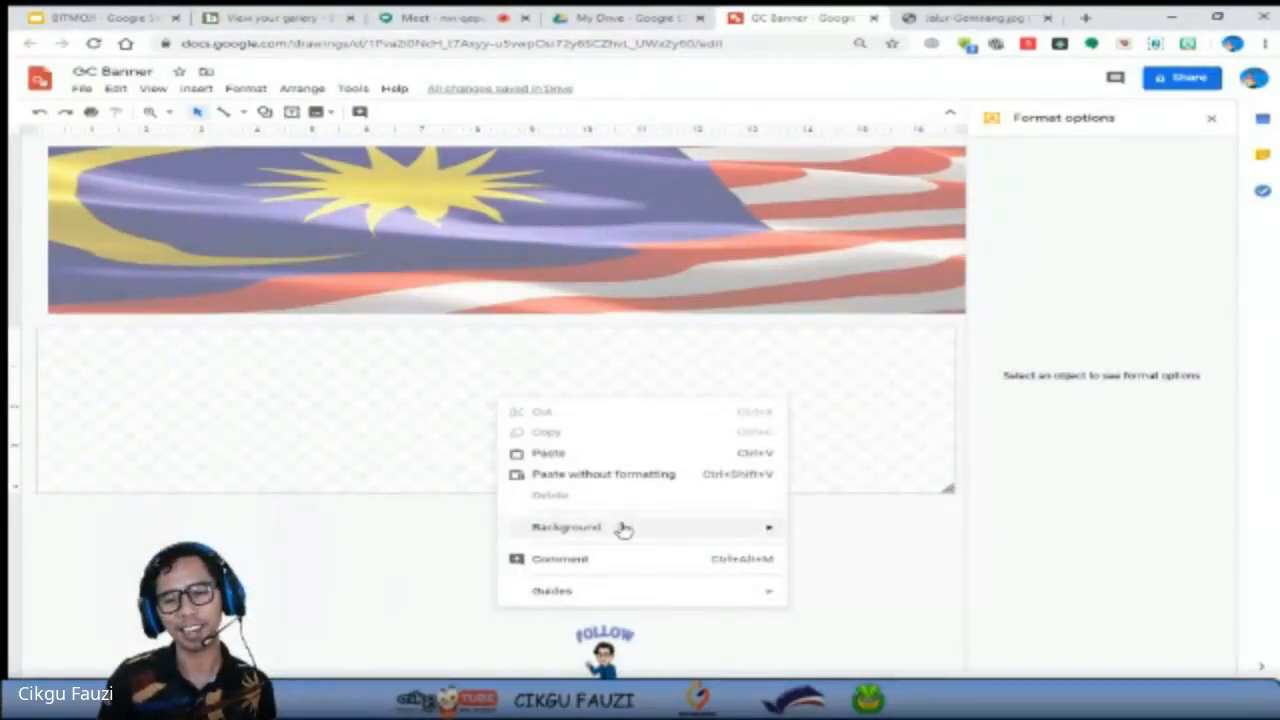
mouse_move(729, 531)
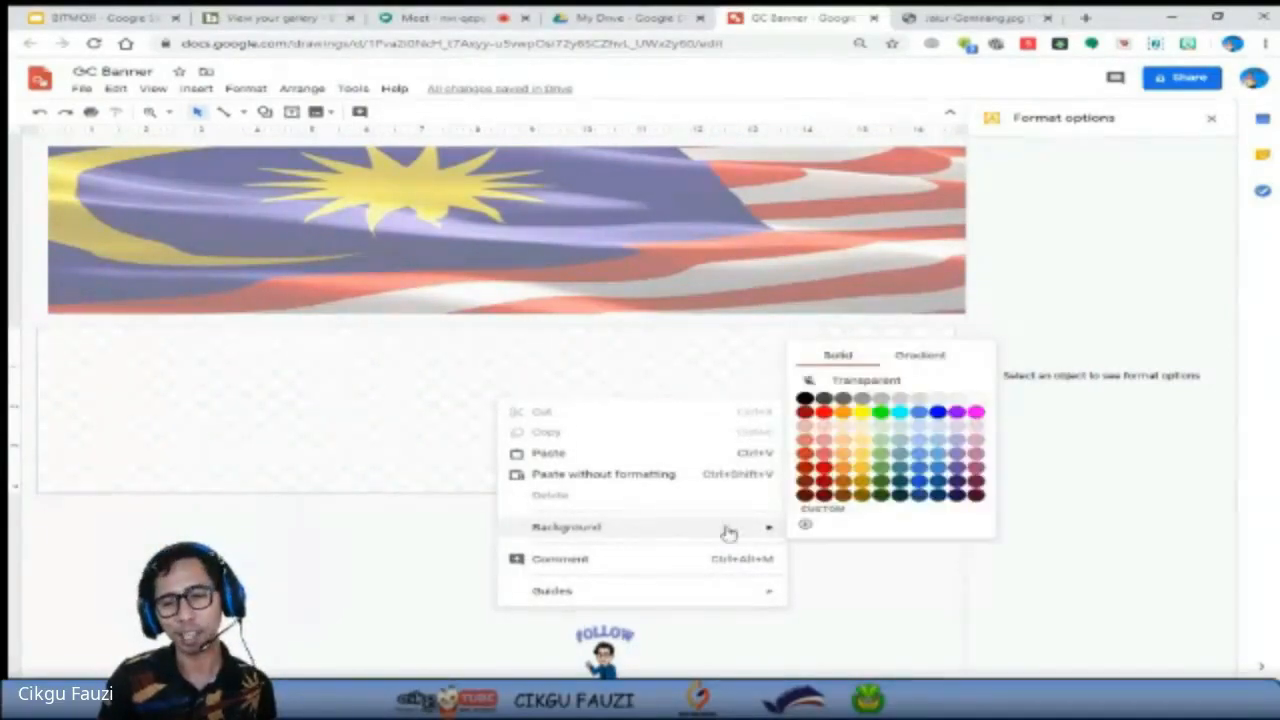
left_click(977, 400)
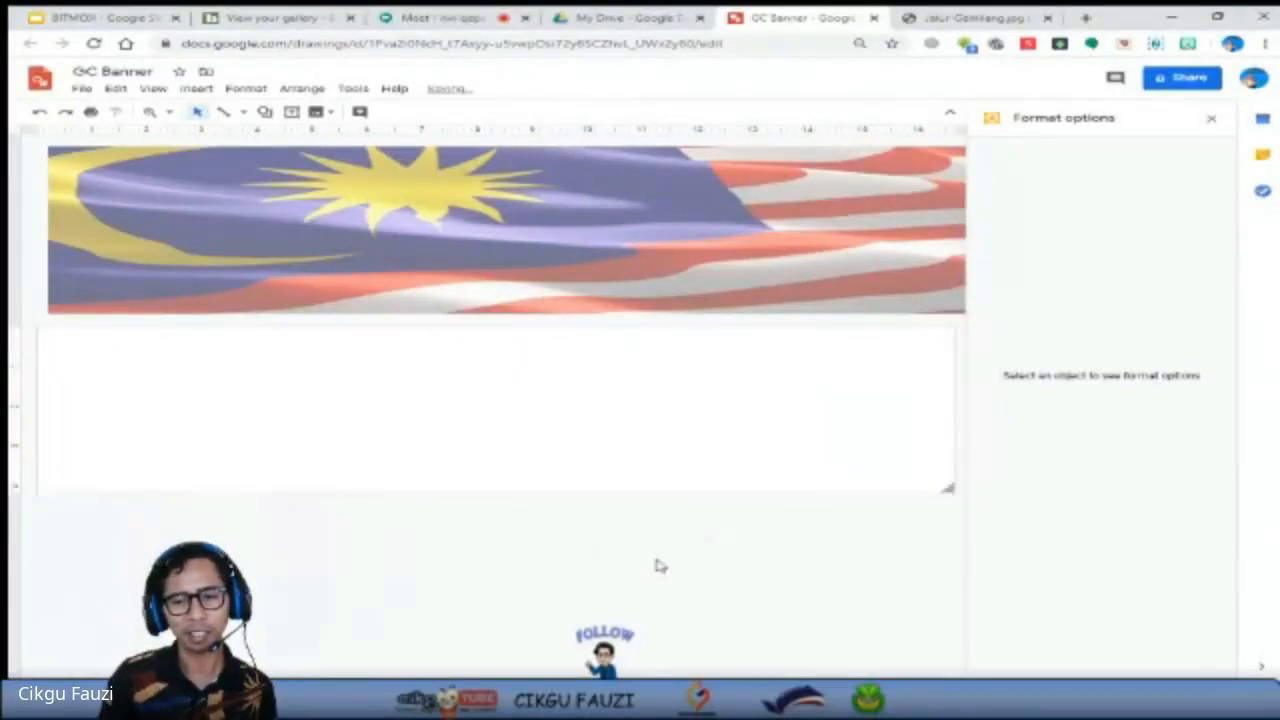
right_click(558, 428)
mouse_move(646, 551)
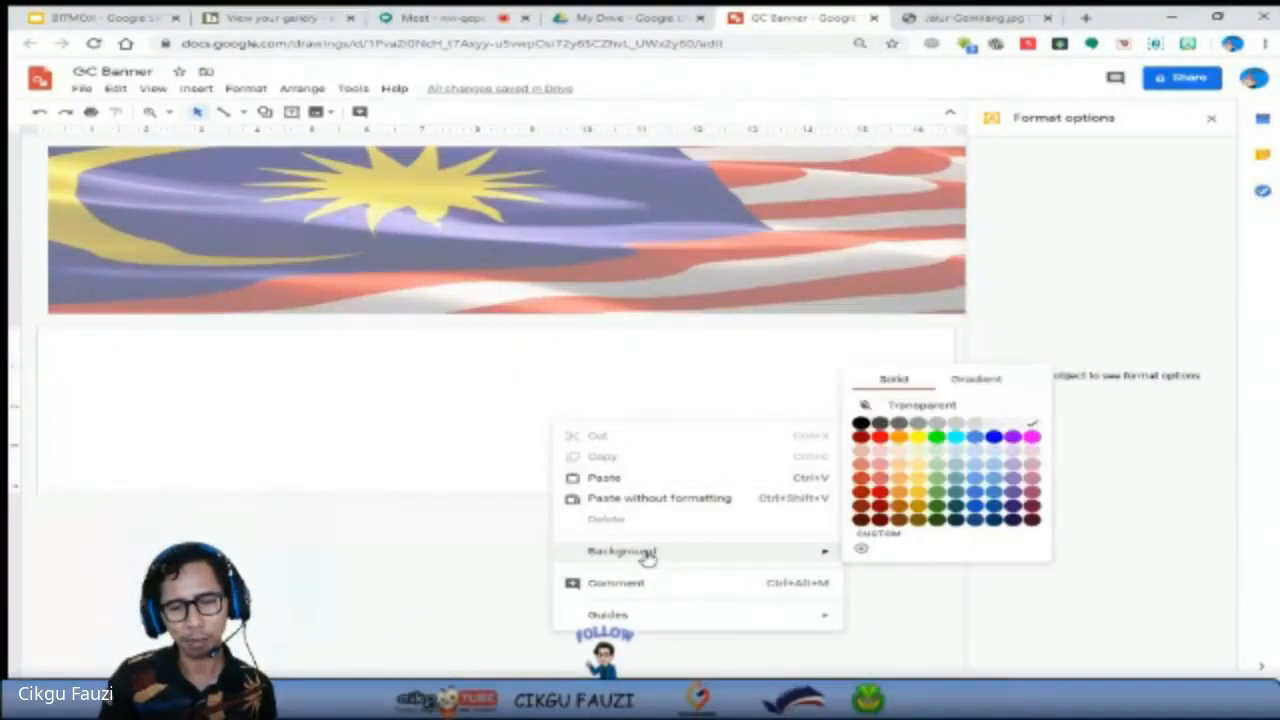
left_click(1033, 424)
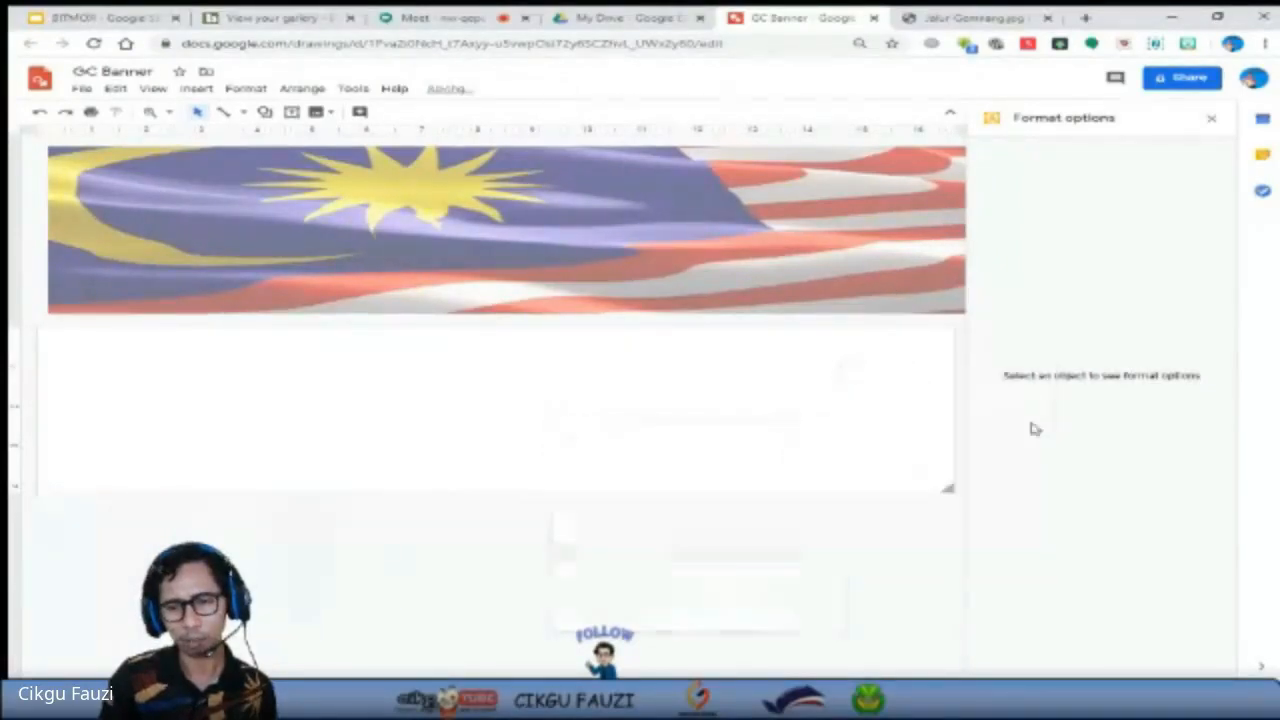
Move the semi-transparent flag image back onto the page, aligned to cover the white background.
left_click(520, 247)
left_click_drag(520, 247, 510, 424)
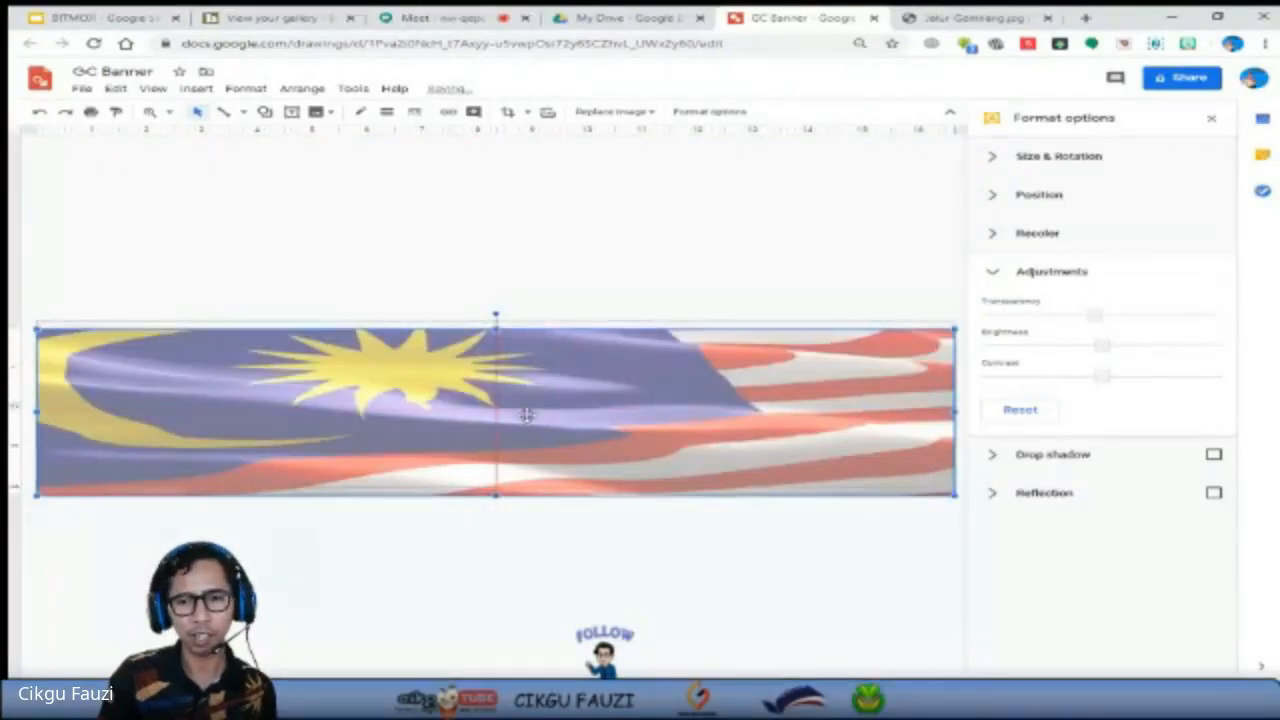
left_click(515, 545)
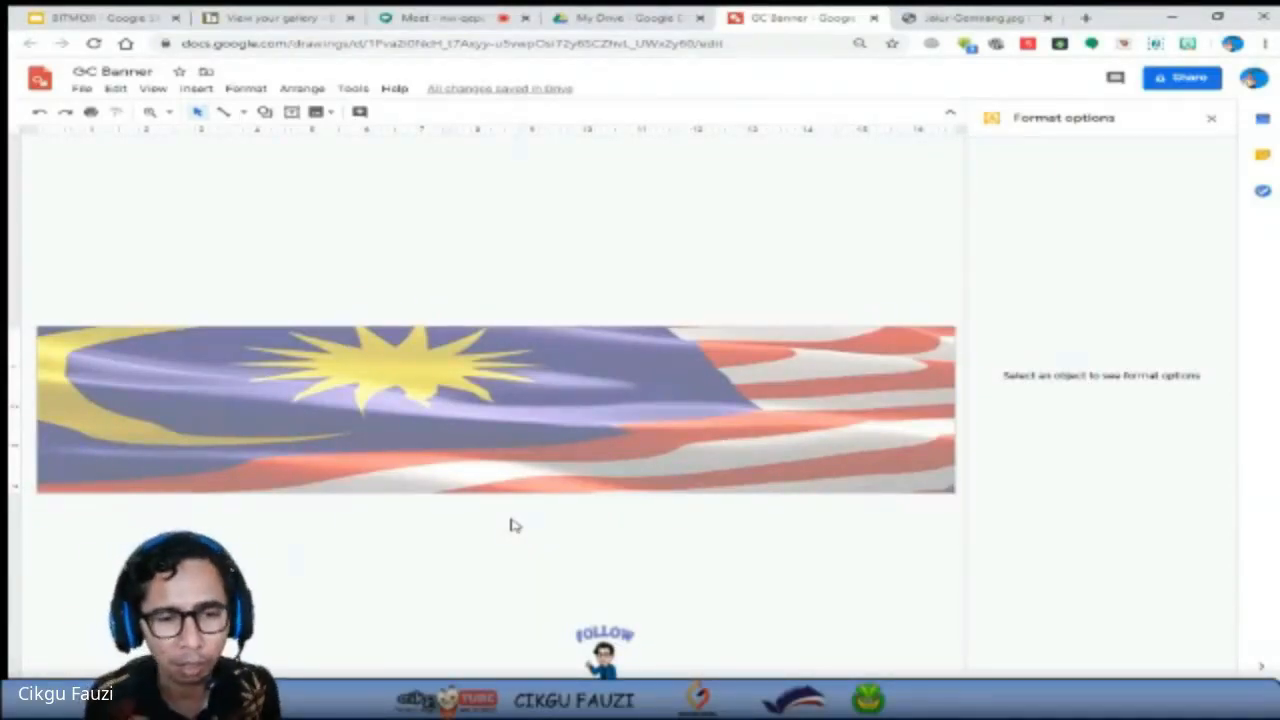
Add a wide text box across the upper part of the banner containing the title "KELAS MUZIK TAHUN 5 BIJAK".
left_click(291, 114)
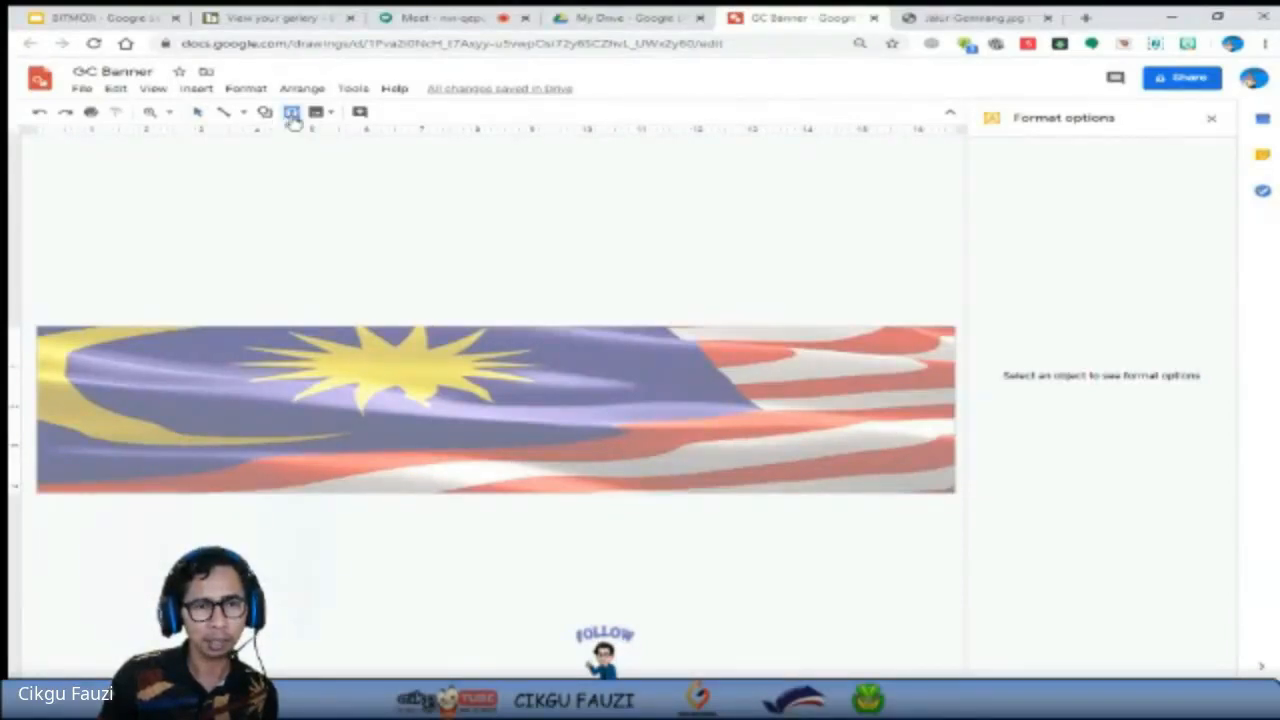
left_click_drag(147, 350, 851, 404)
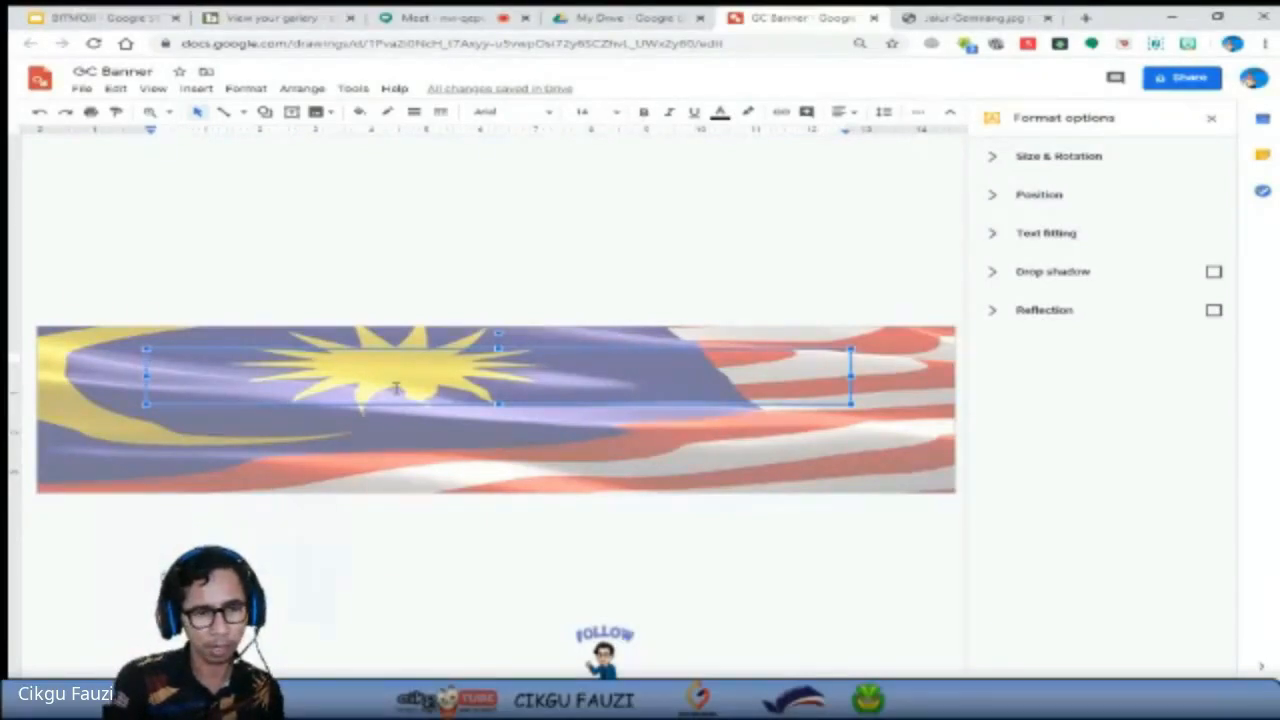
type("se")
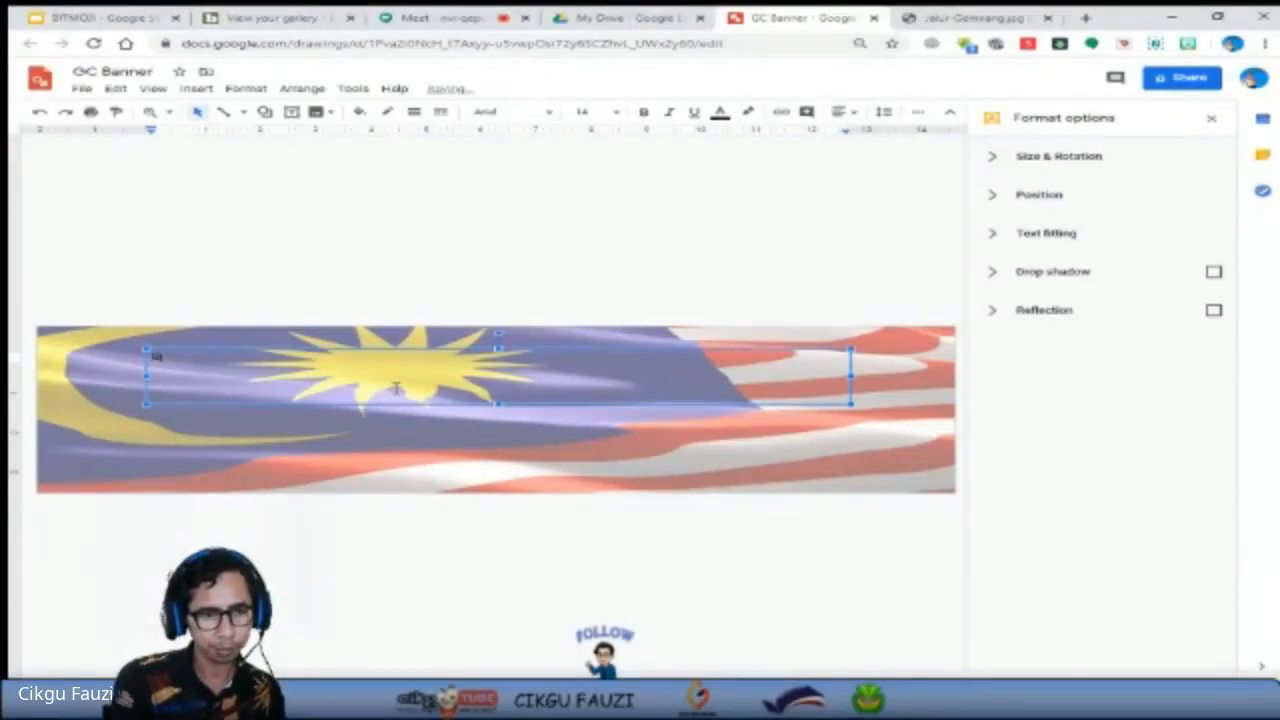
type("Kela")
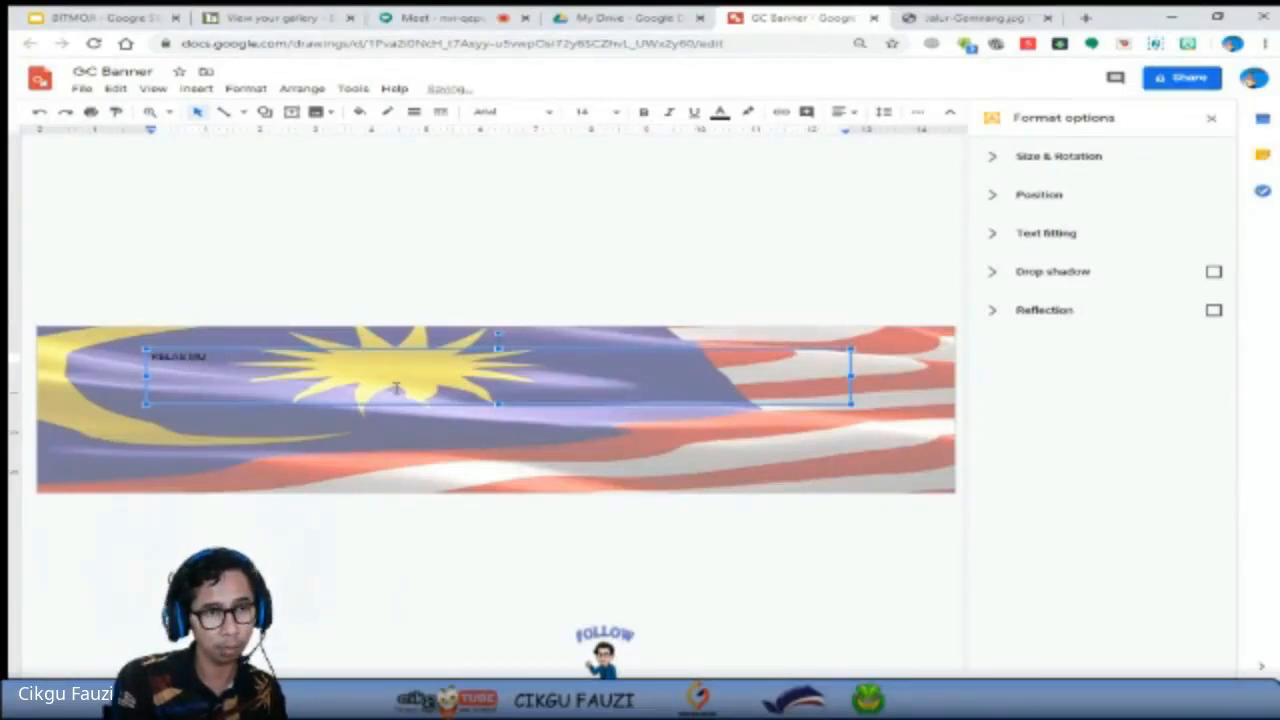
type("S MU")
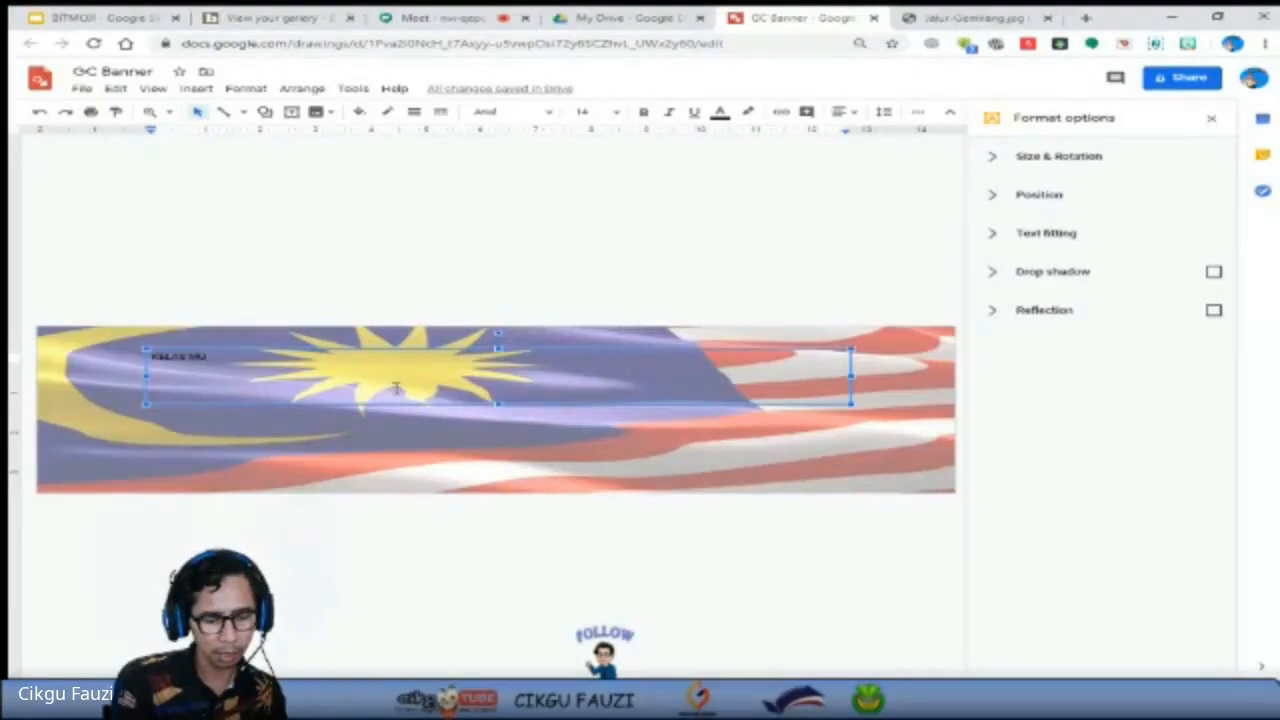
type("ZIK TAHUN ENAM")
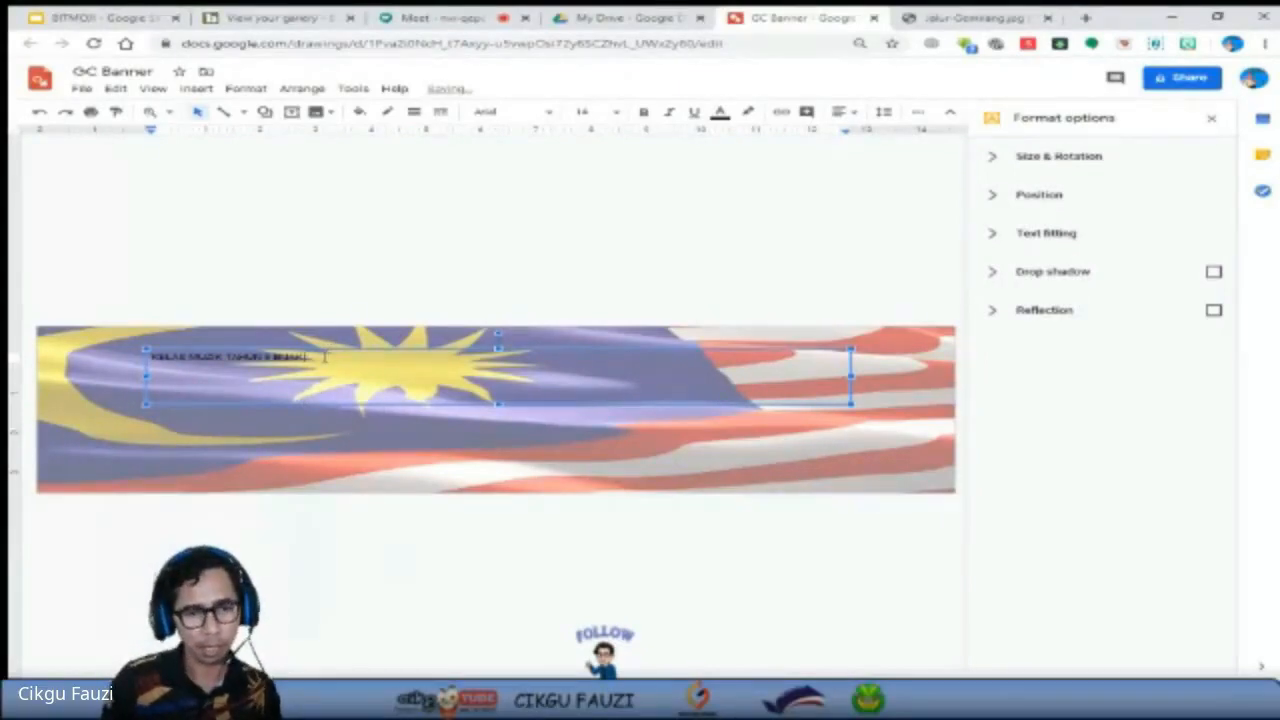
Enlarge the title text, trying size 60 before setting it to 72.
left_click(616, 112)
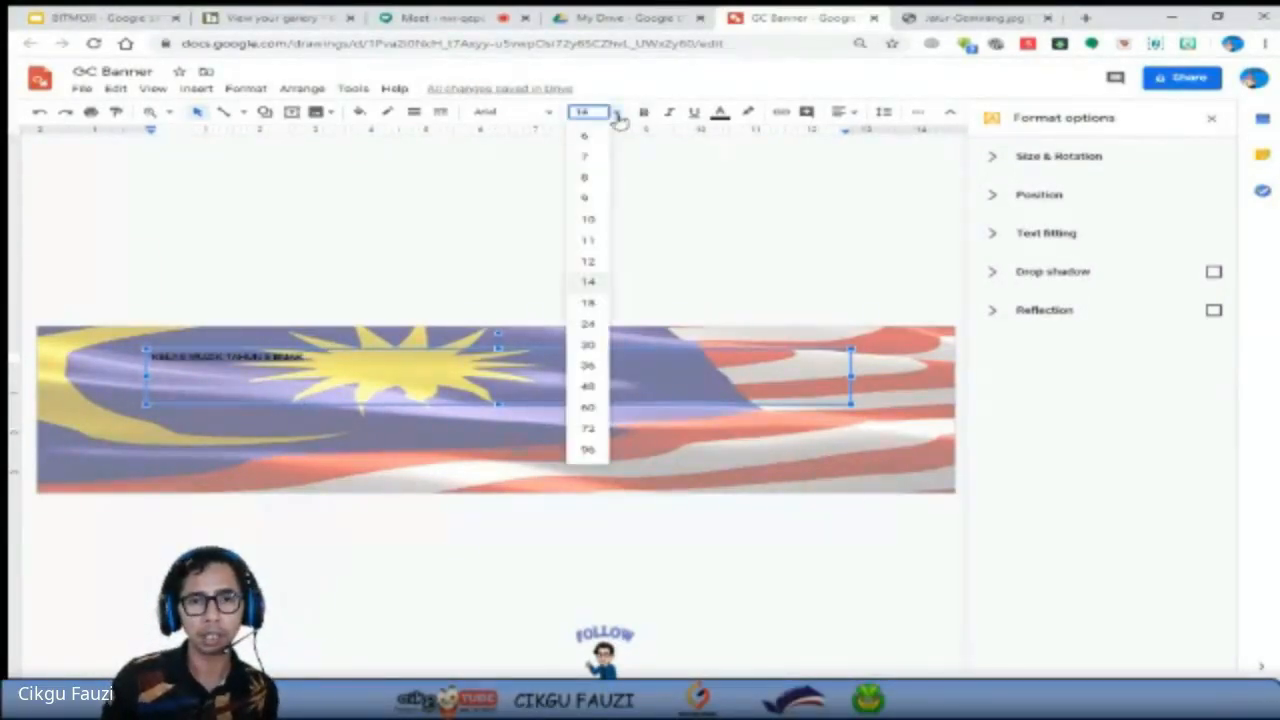
left_click(590, 408)
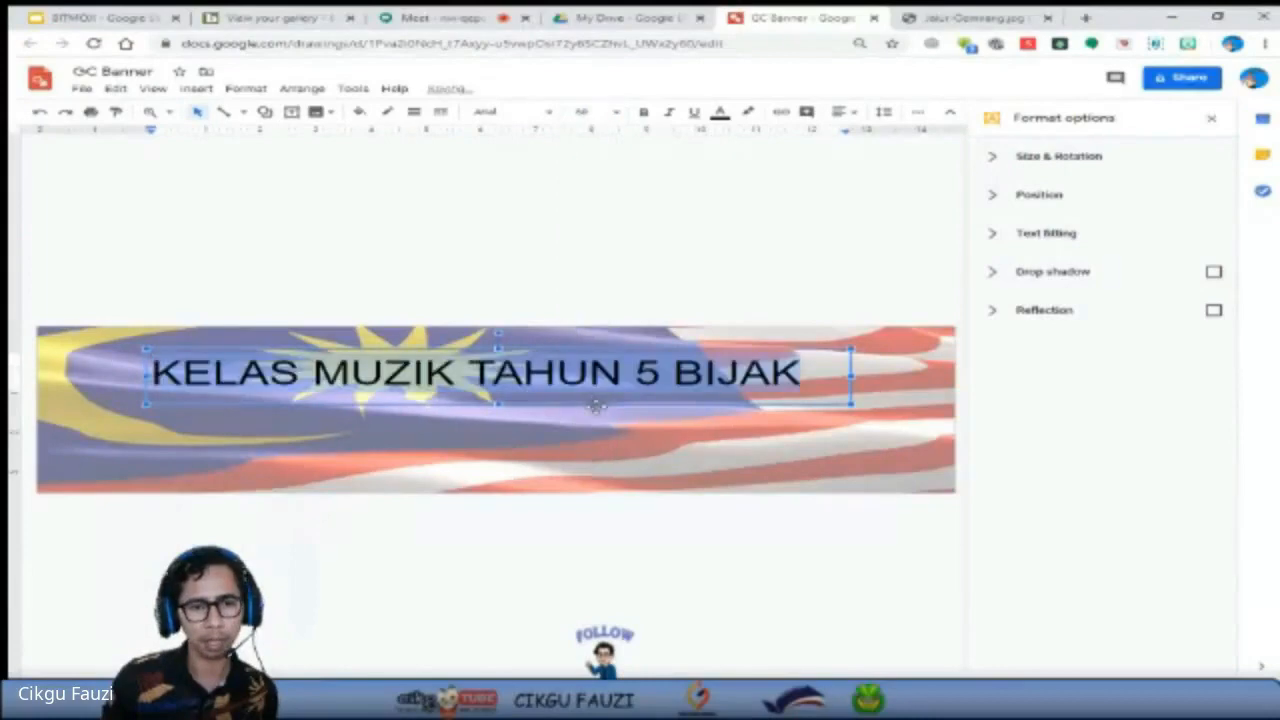
left_click(606, 111)
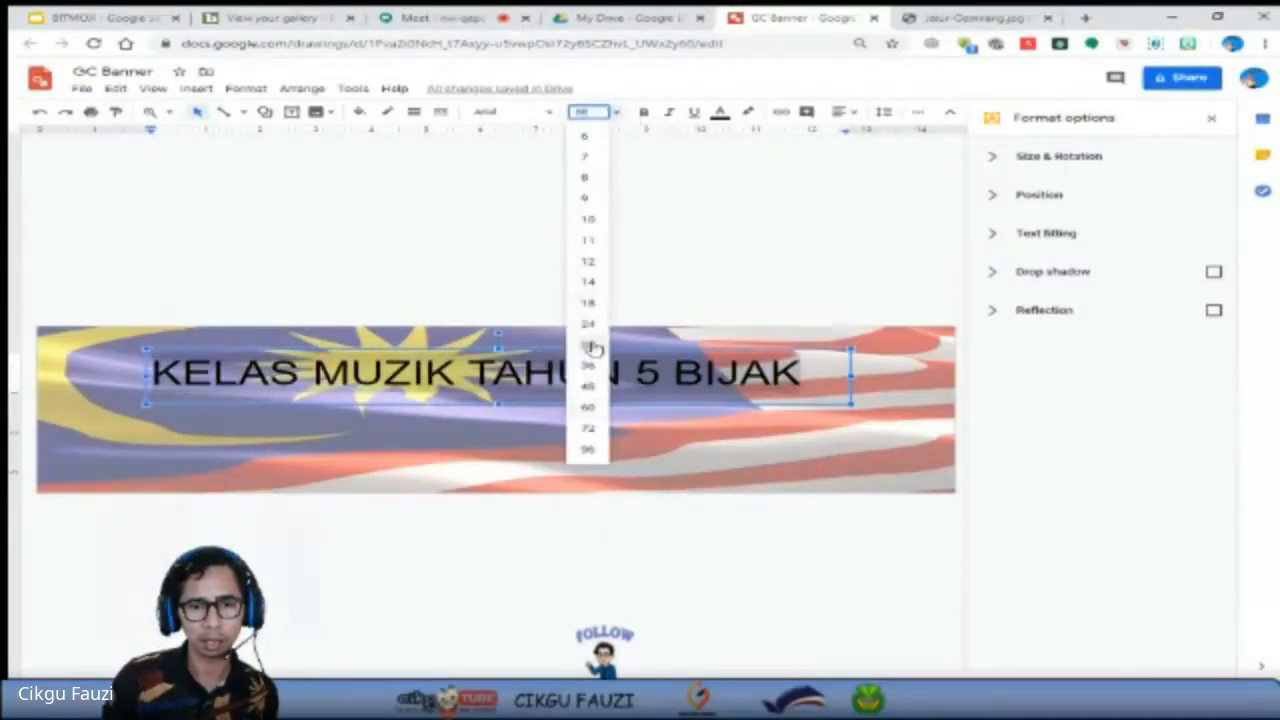
left_click(589, 427)
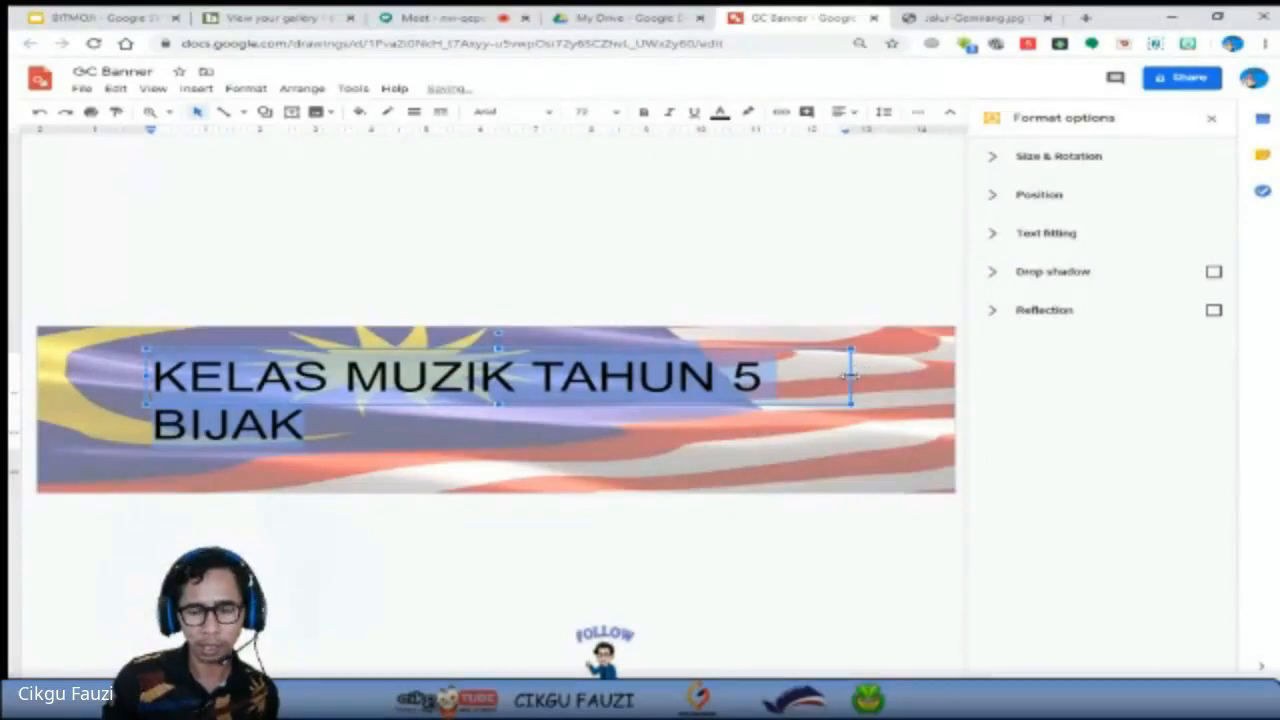
Widen the title's text box to span the full banner width and centre the text horizontally.
left_click_drag(851, 376, 948, 388)
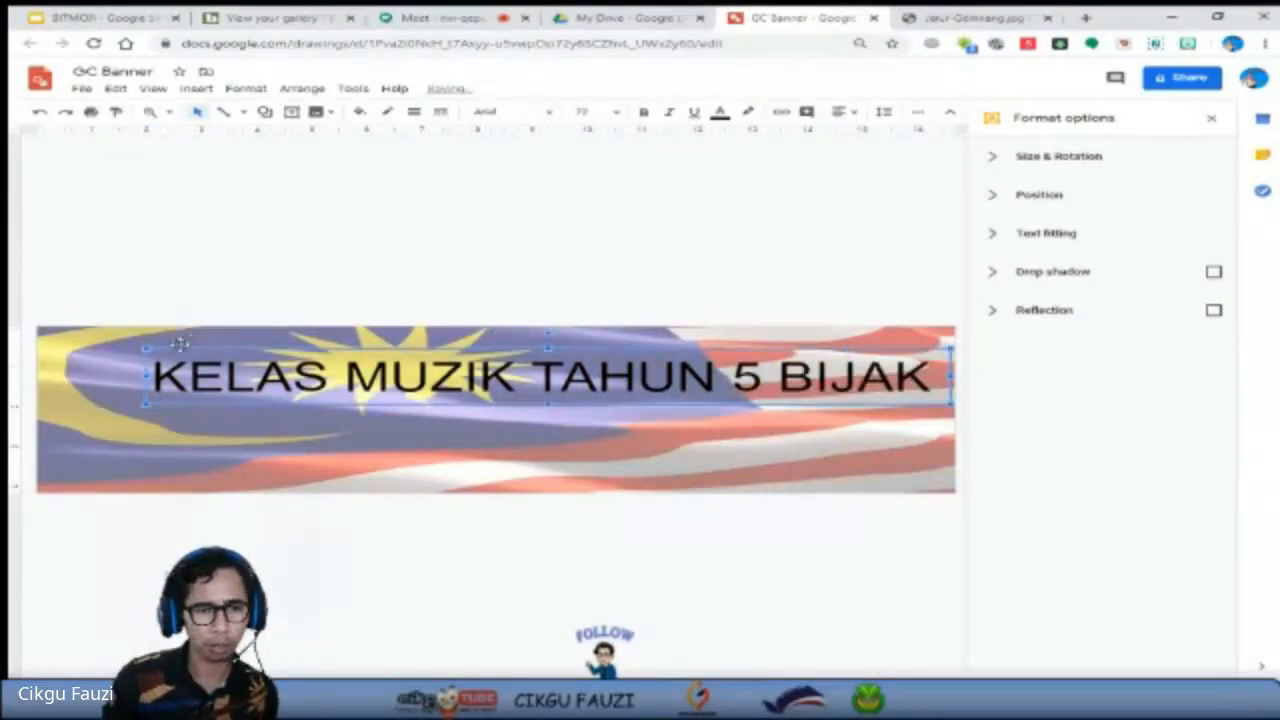
left_click_drag(147, 376, 37, 376)
left_click(608, 376)
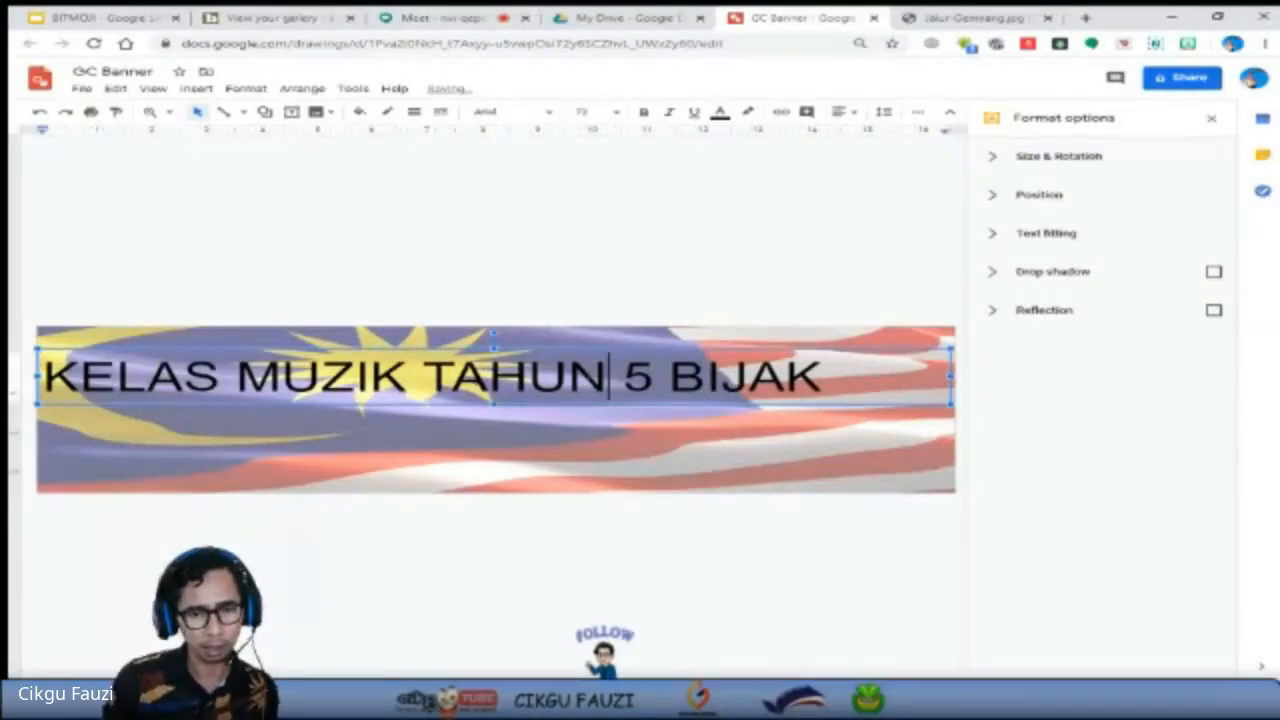
key("ctrl+a")
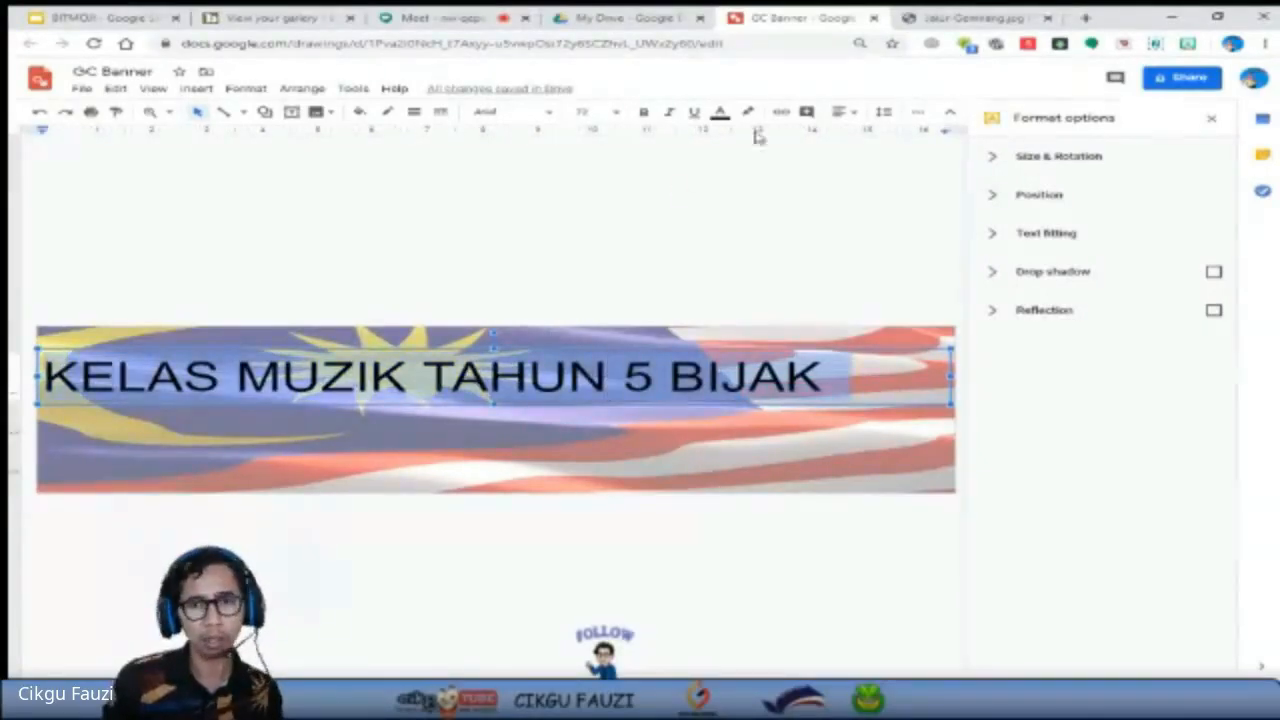
left_click(842, 112)
left_click(870, 138)
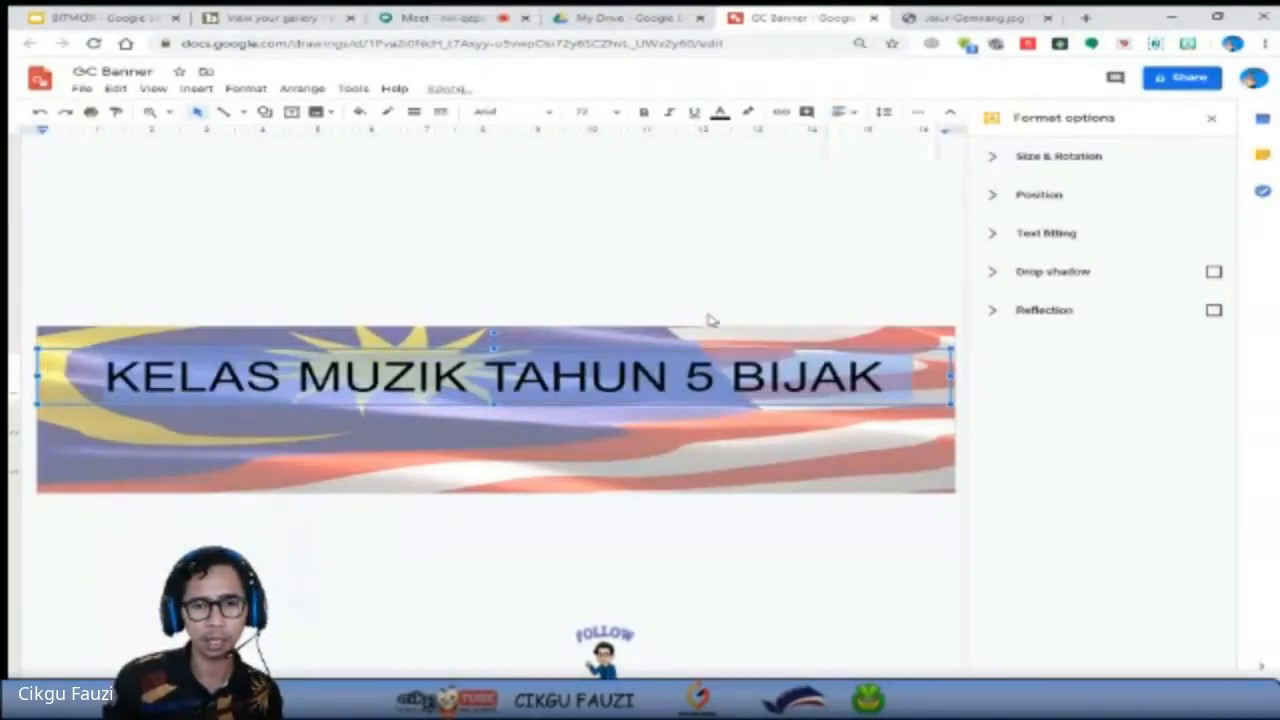
Select the entire title line and try bold formatting on it, then switch bold off again.
left_click(597, 386)
left_click(597, 386)
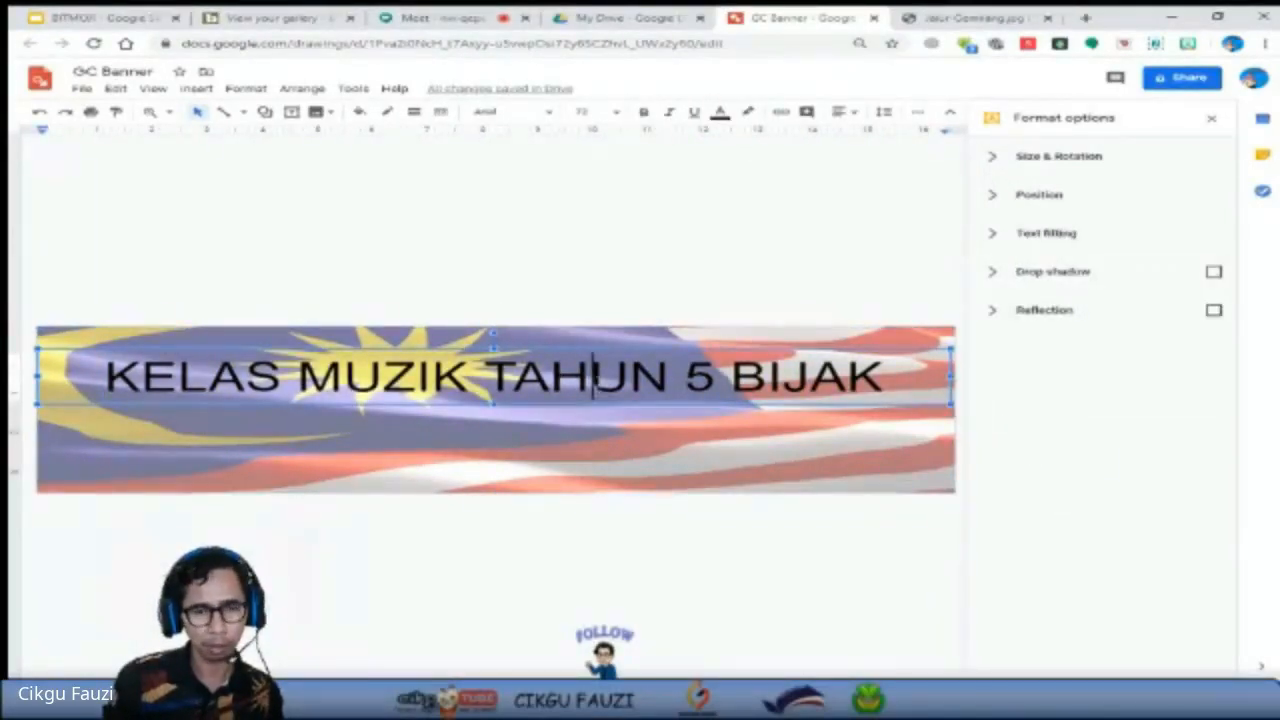
left_click_drag(882, 382, 60, 390)
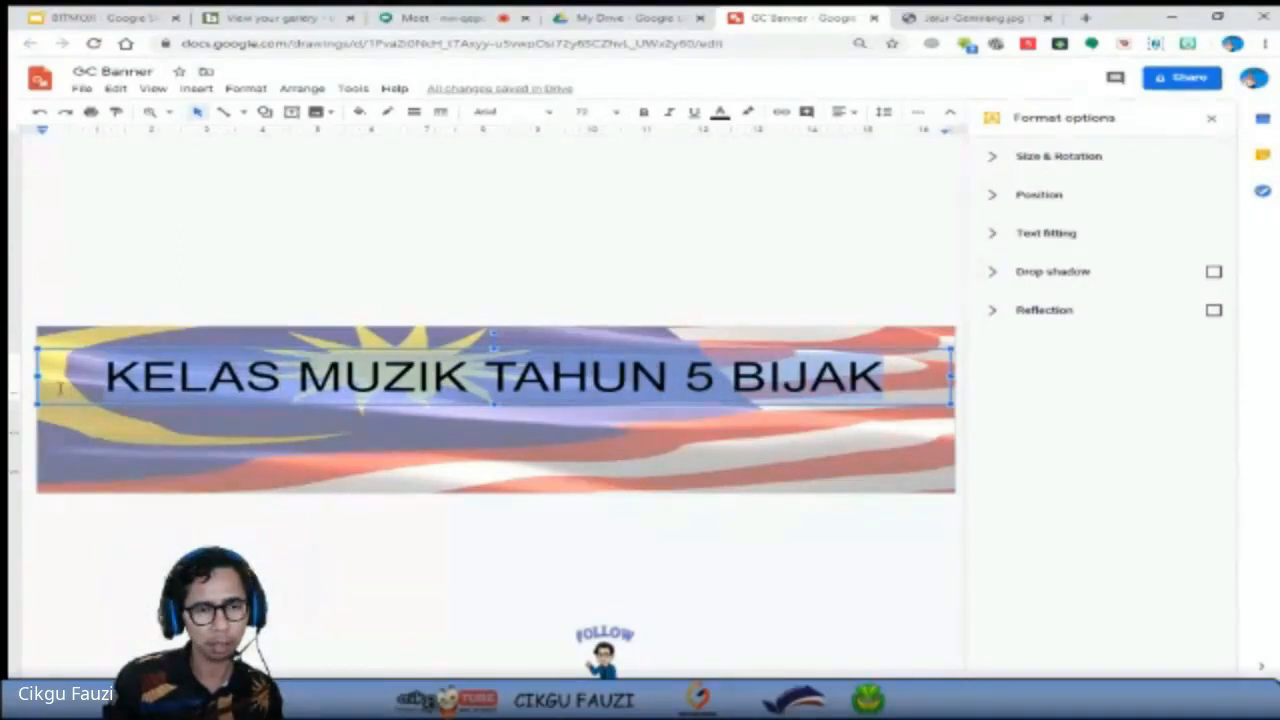
left_click(278, 371)
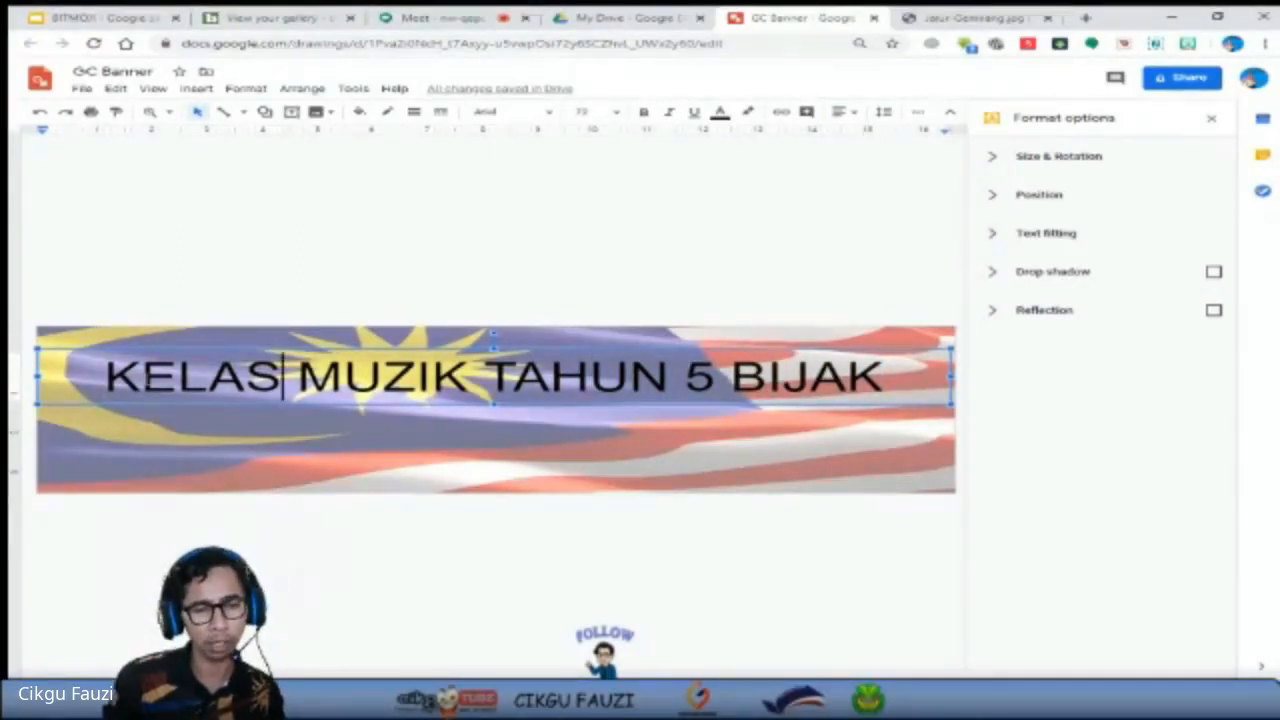
triple_click(148, 381)
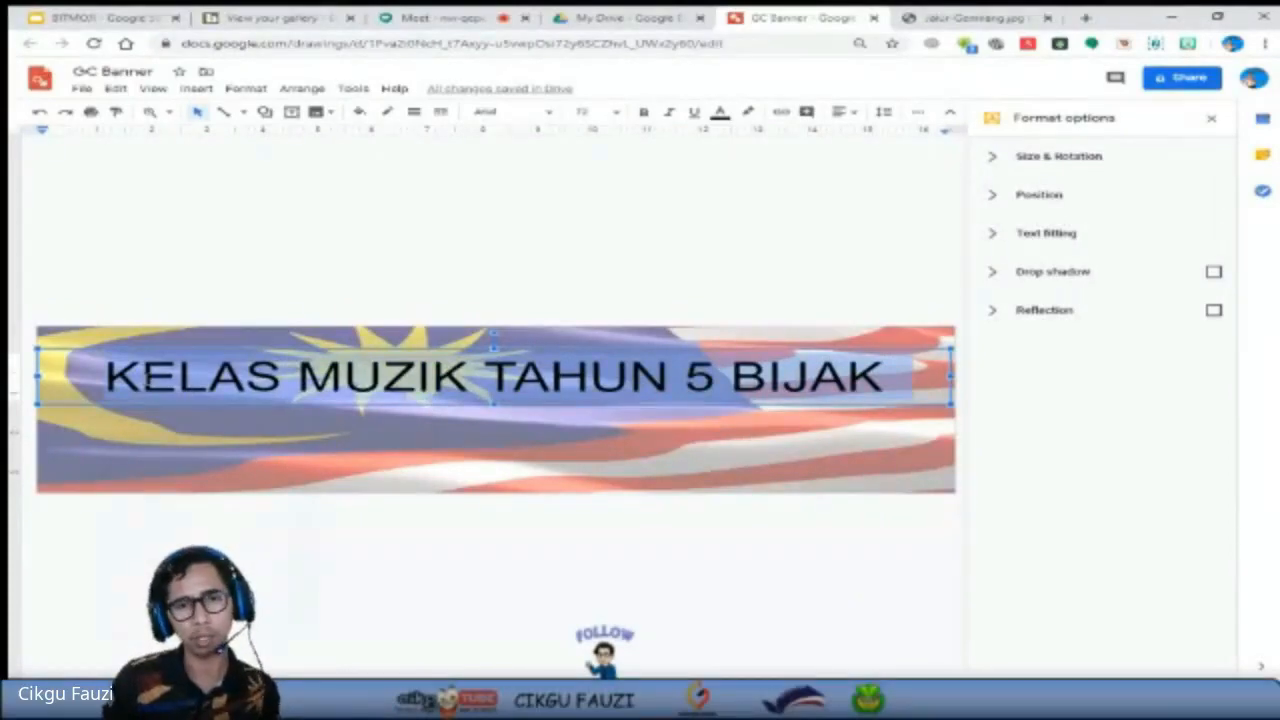
left_click(644, 113)
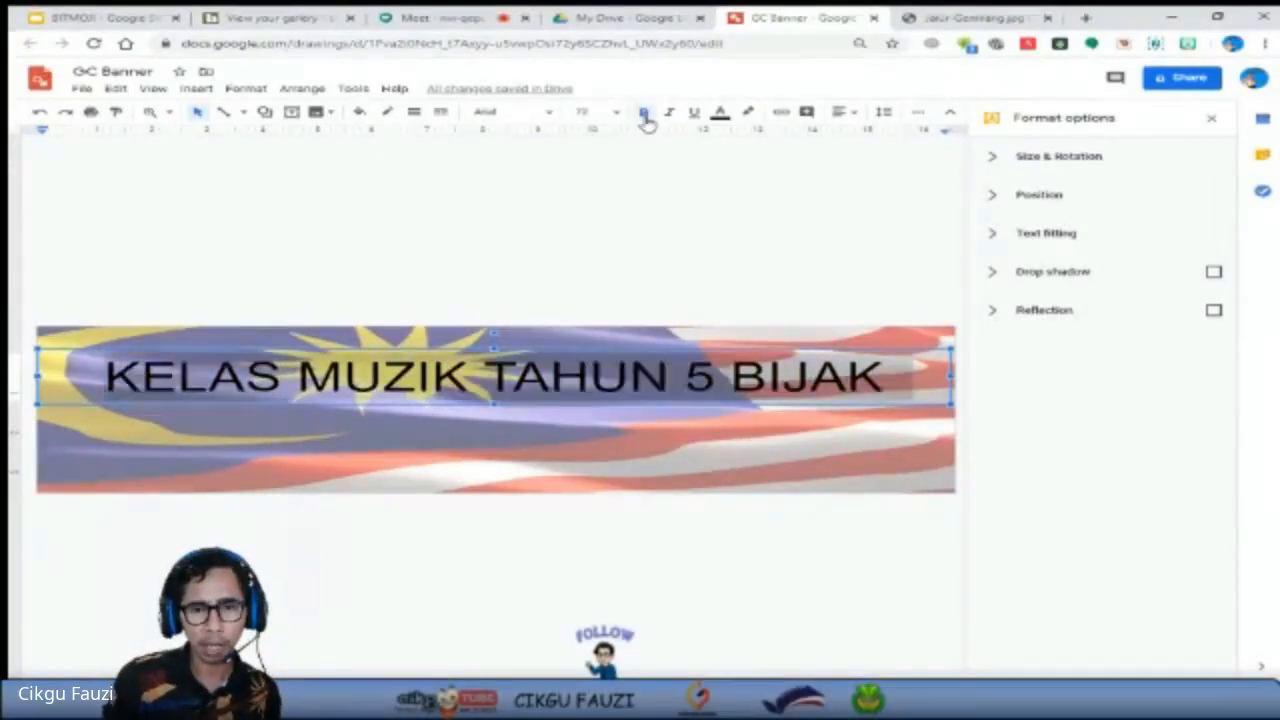
left_click(645, 114)
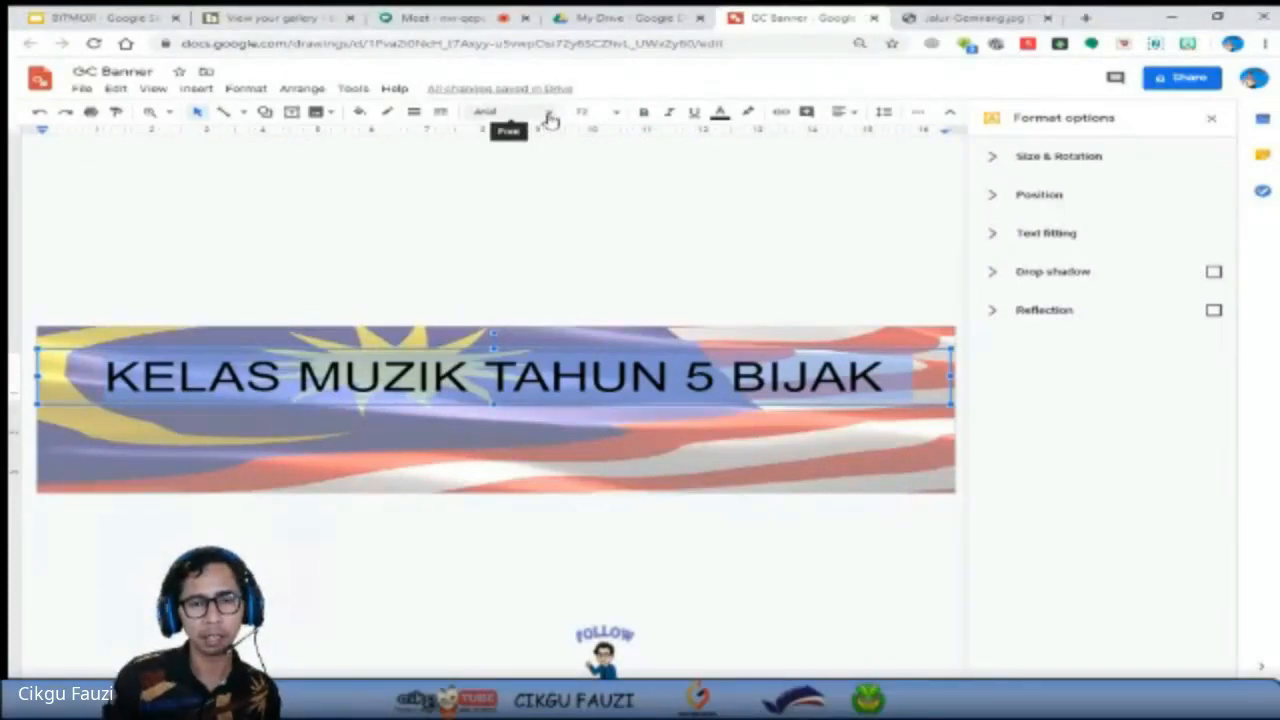
Find Abril Fatface in the full font library, add it to the font list and apply it to the title text.
left_click(549, 119)
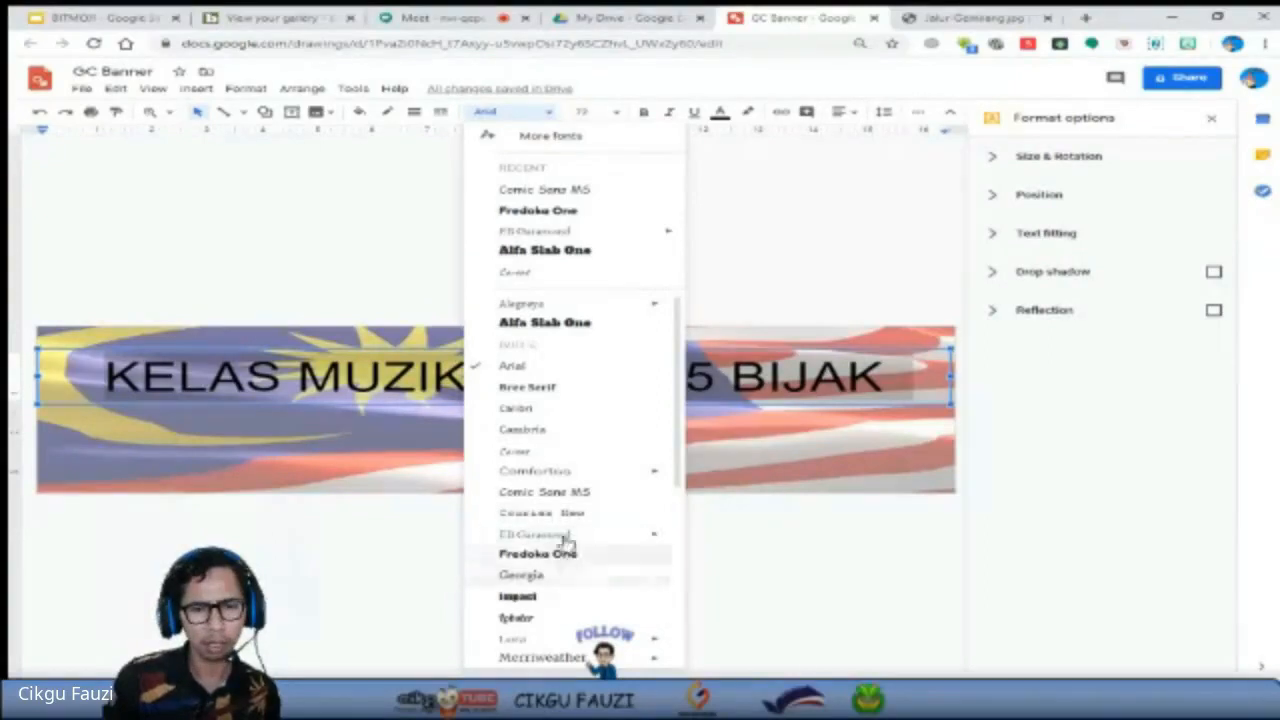
scroll(566, 525, "down", 3)
scroll(564, 521, "down", 4)
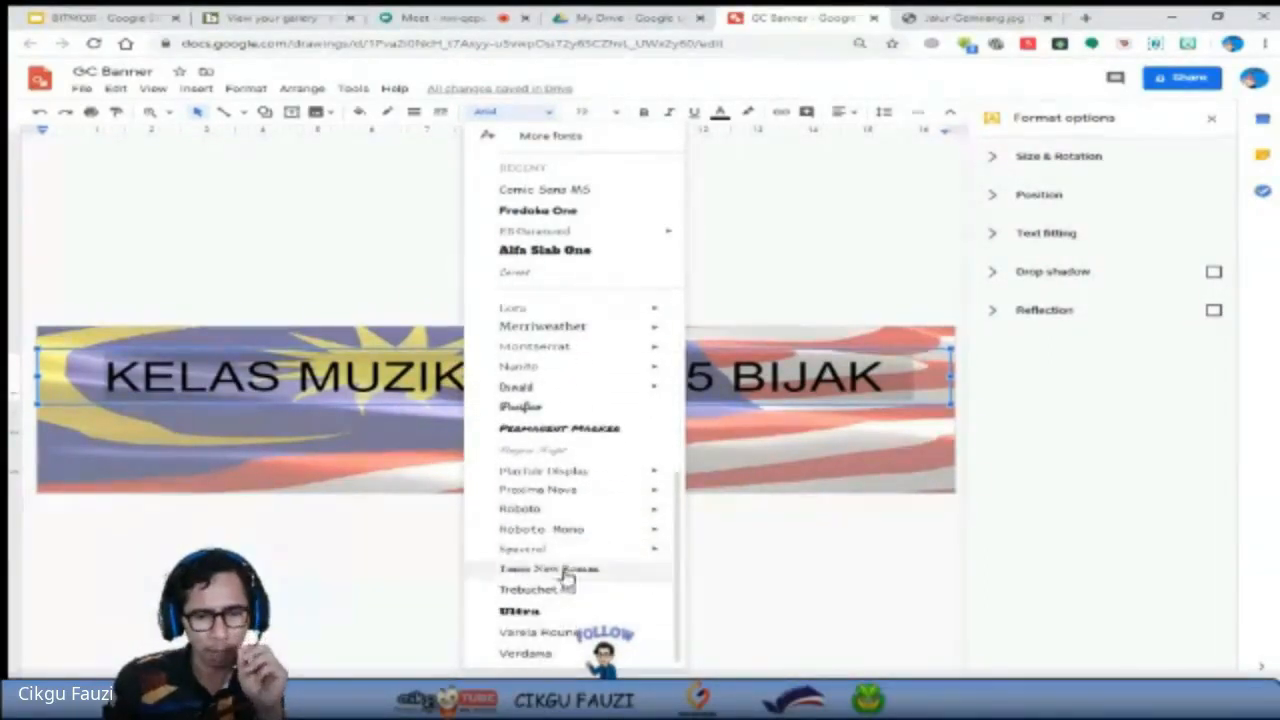
scroll(566, 569, "up", 6)
scroll(573, 572, "up", 1)
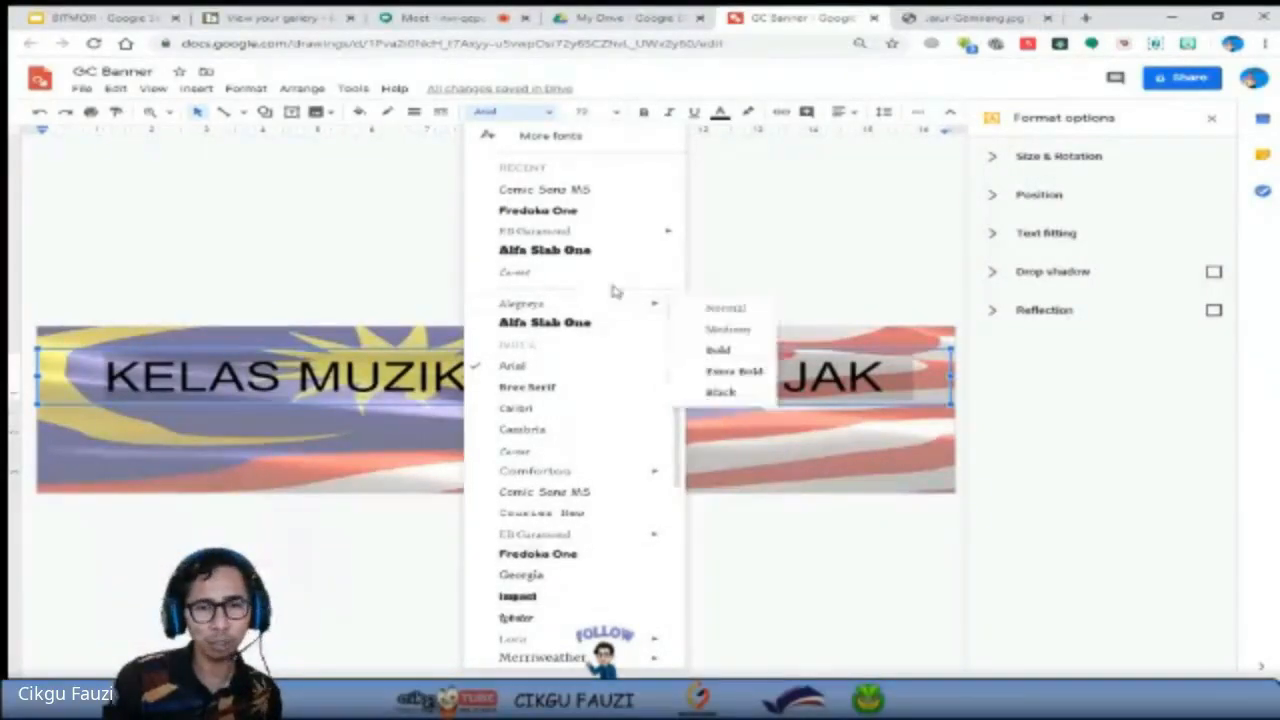
left_click(531, 140)
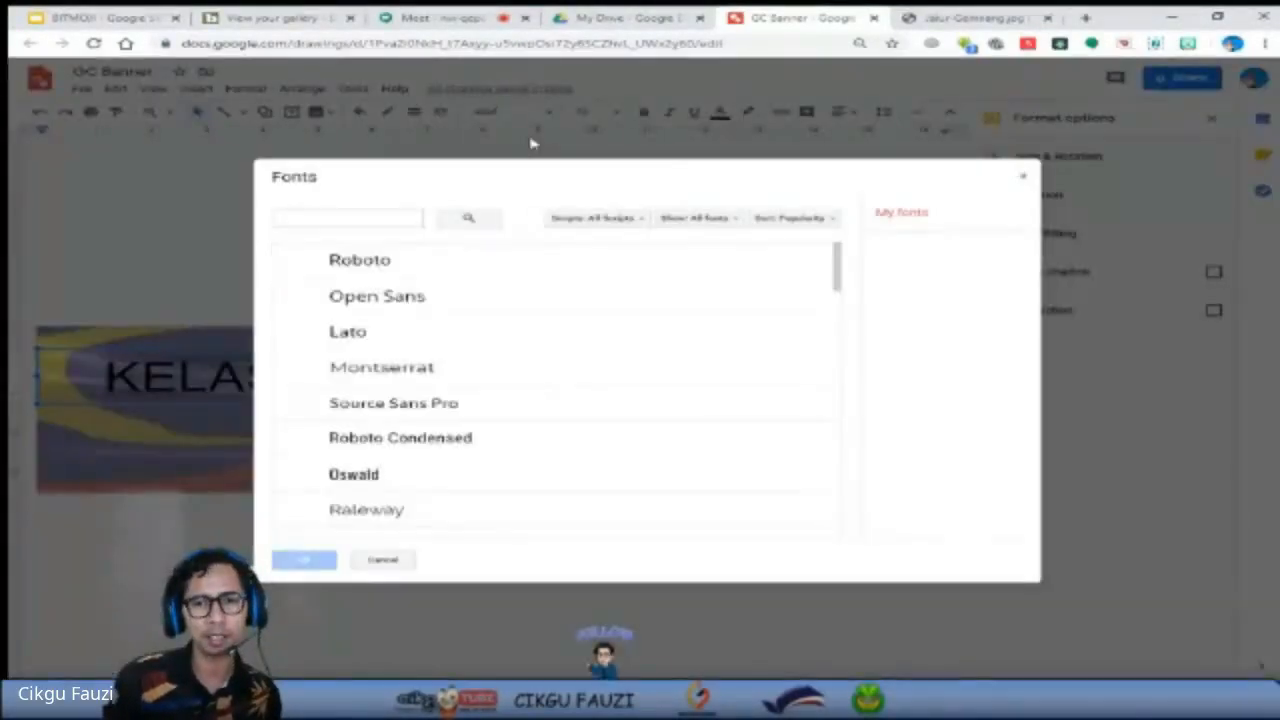
scroll(520, 480, "down", 5)
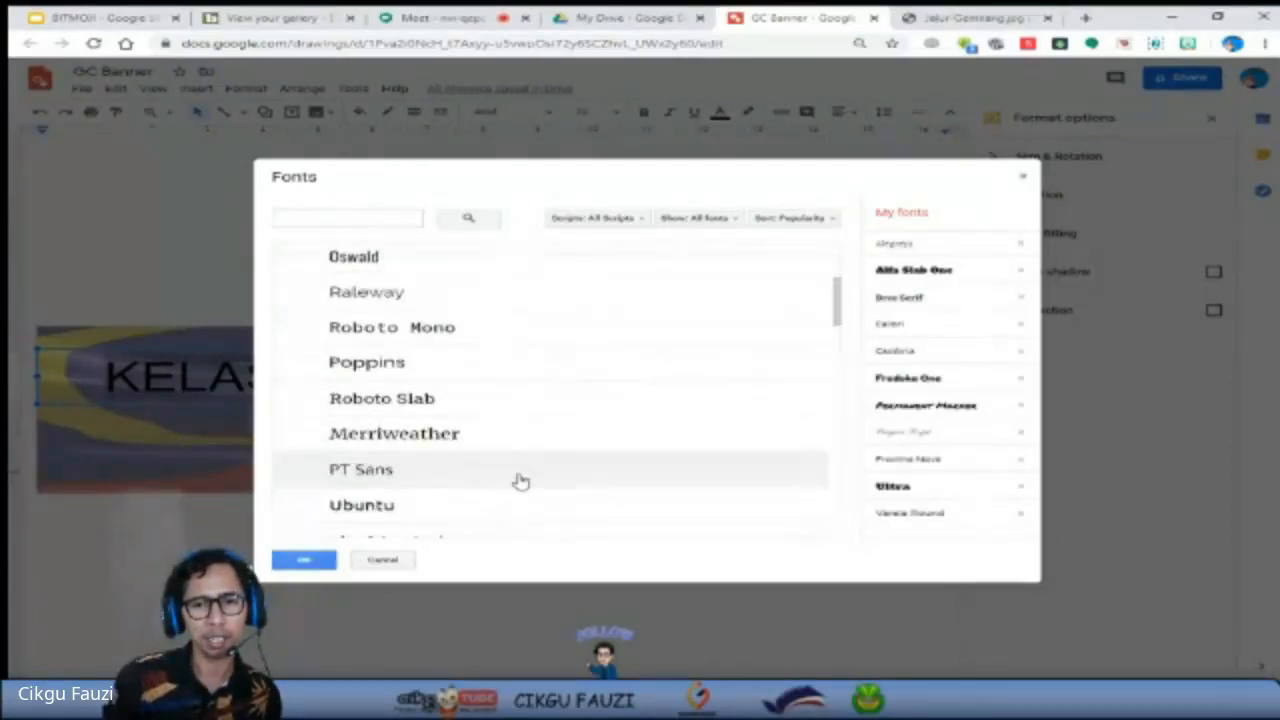
scroll(520, 480, "down", 6)
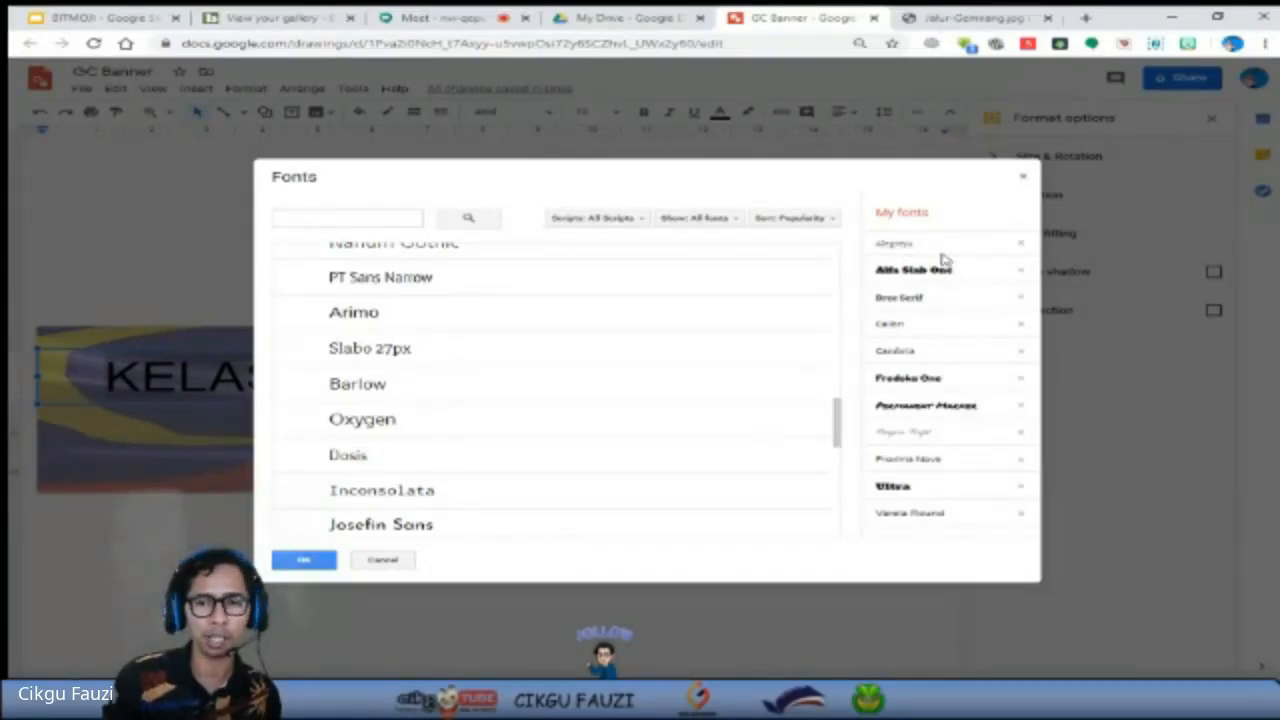
scroll(631, 444, "down", 6)
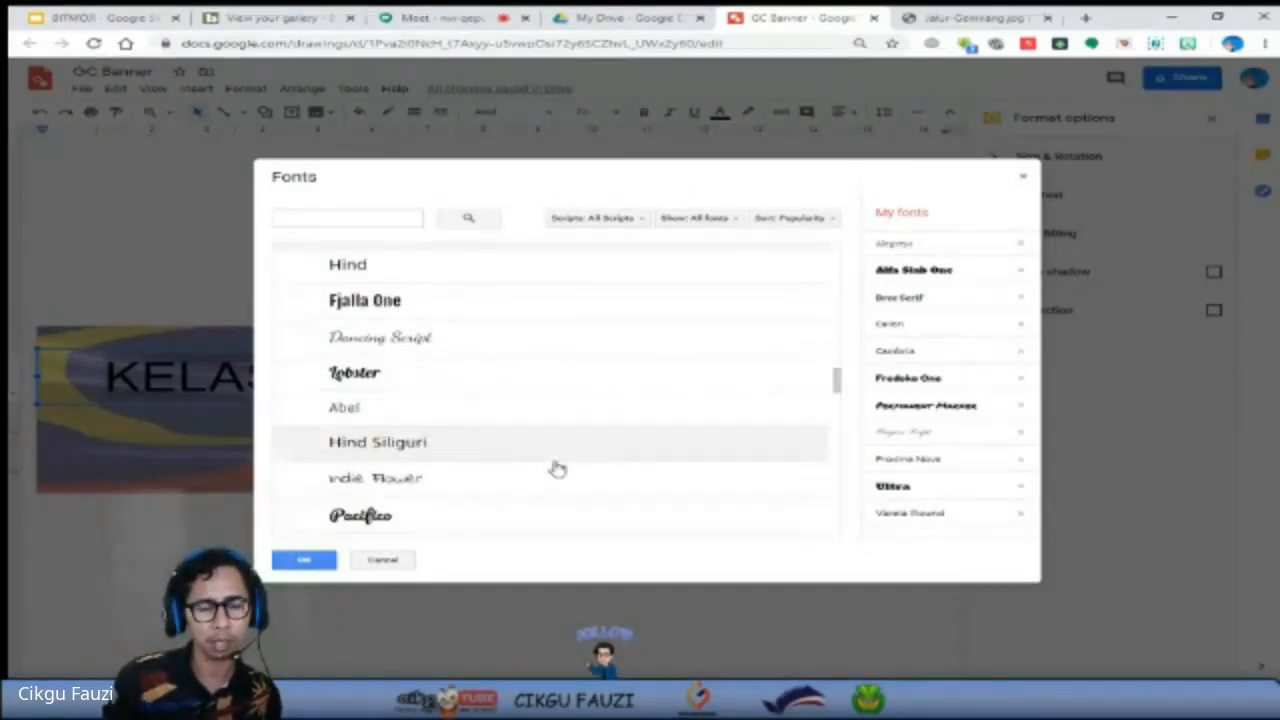
scroll(557, 469, "down", 5)
scroll(557, 469, "down", 4)
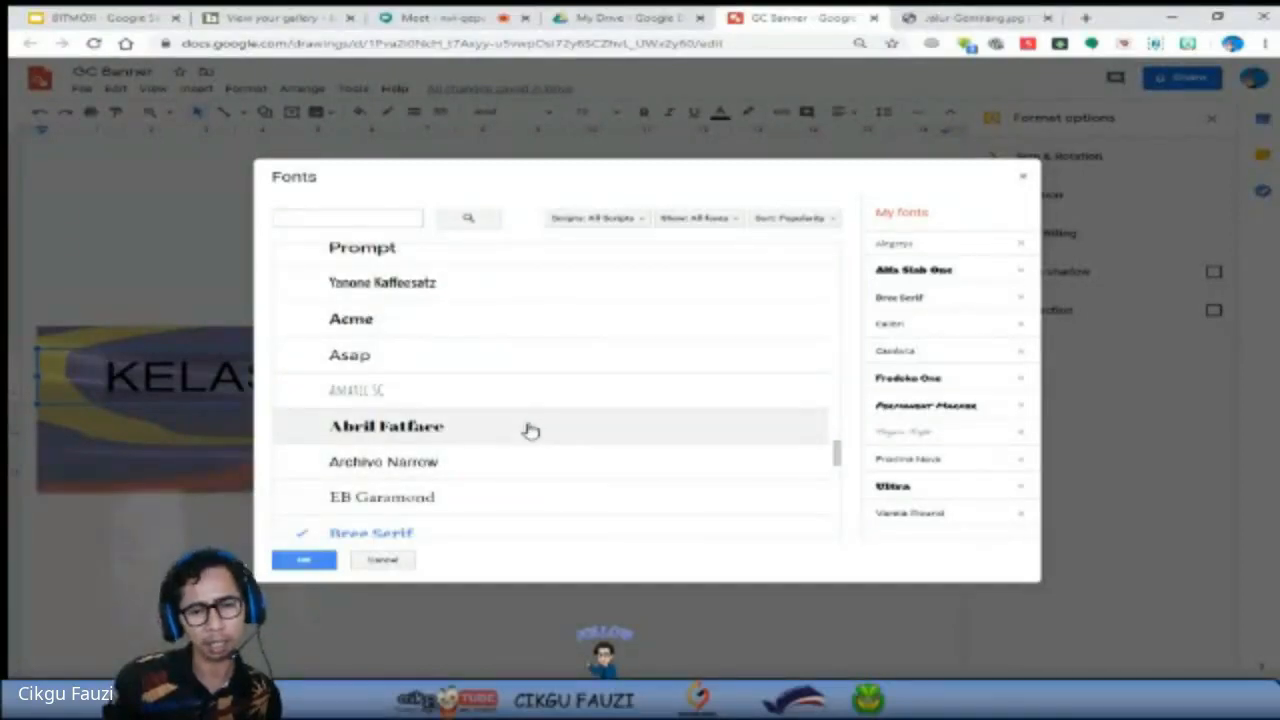
left_click(401, 435)
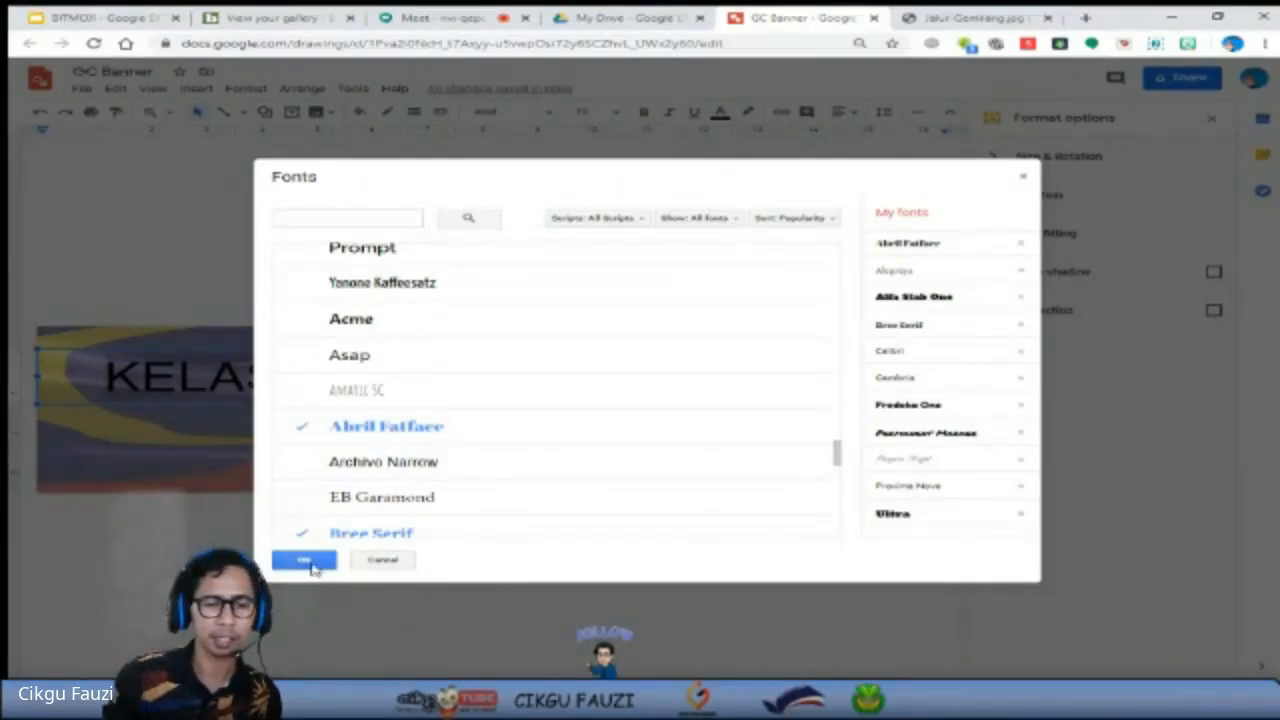
left_click(313, 568)
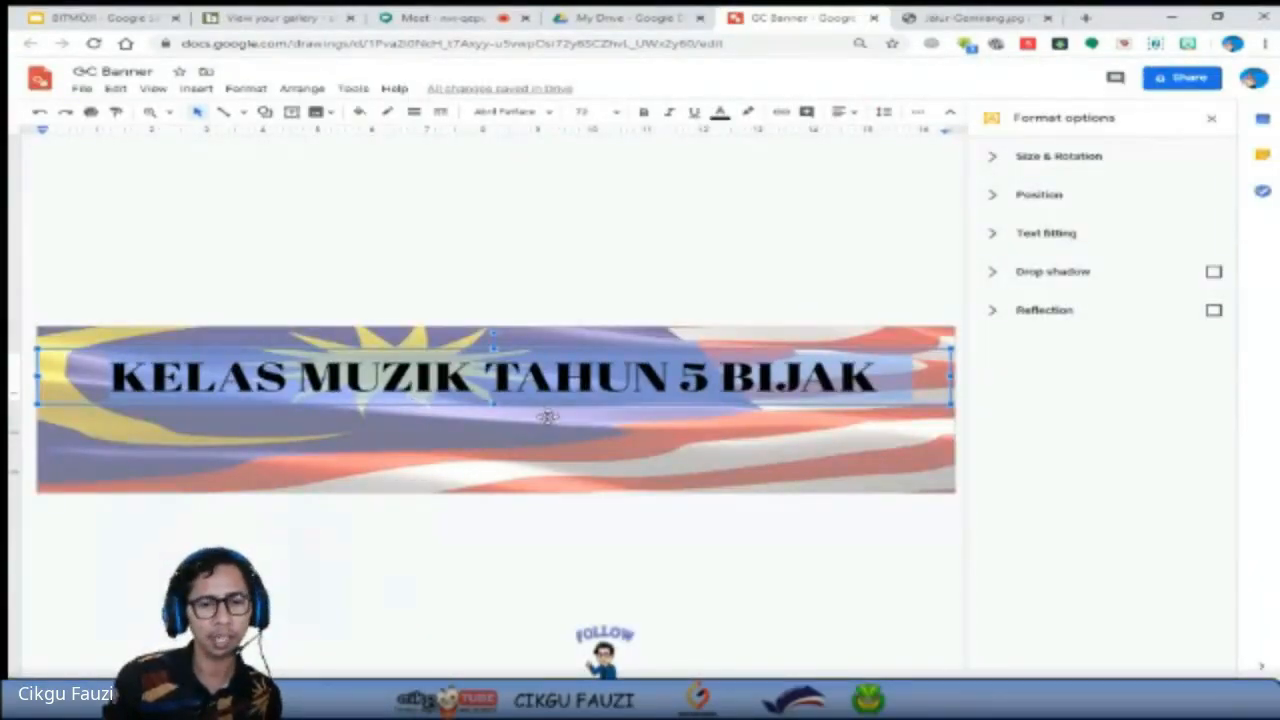
Select the whole title and try green, brown, dark red, purple and pale yellow as its text colour.
left_click(584, 371)
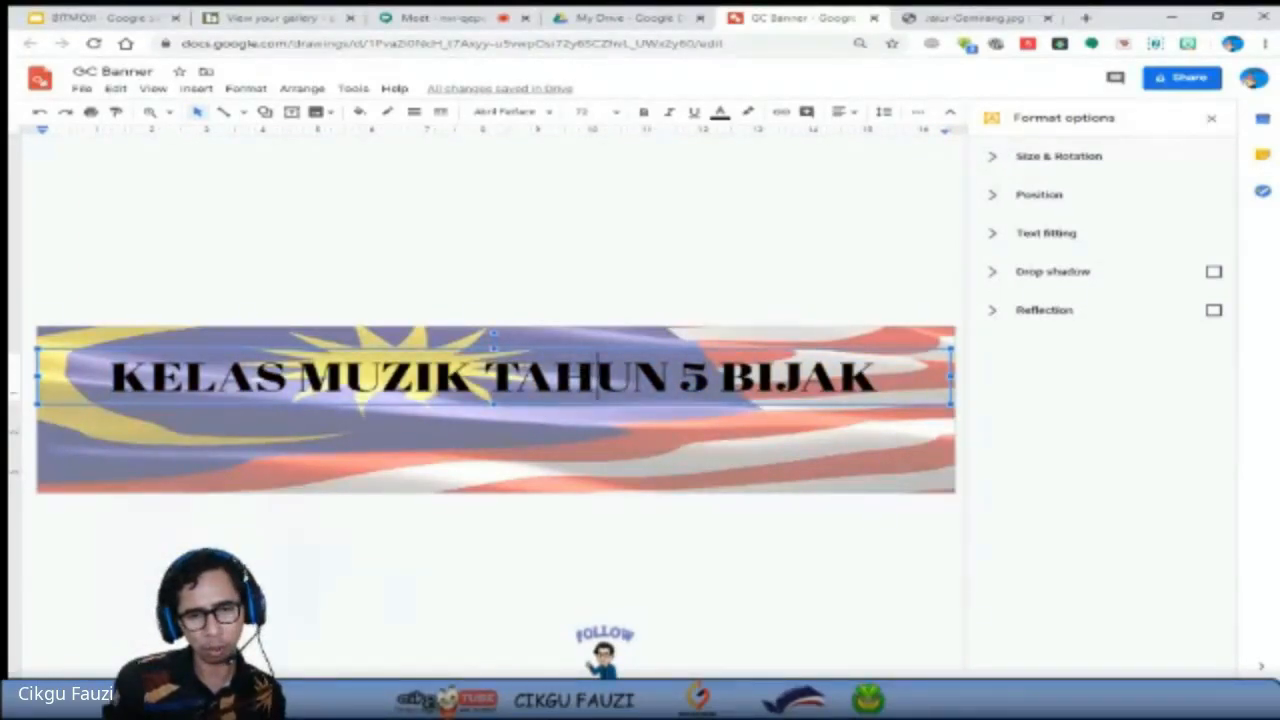
key("ctrl+a")
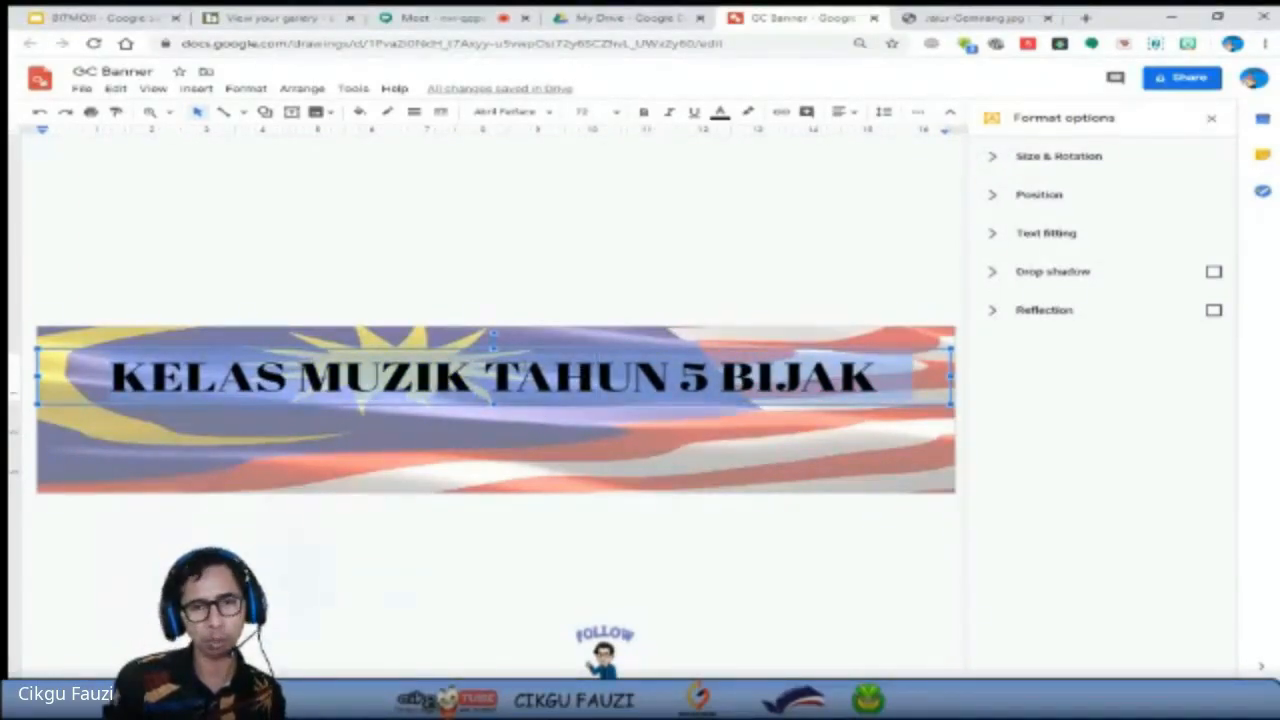
left_click(722, 112)
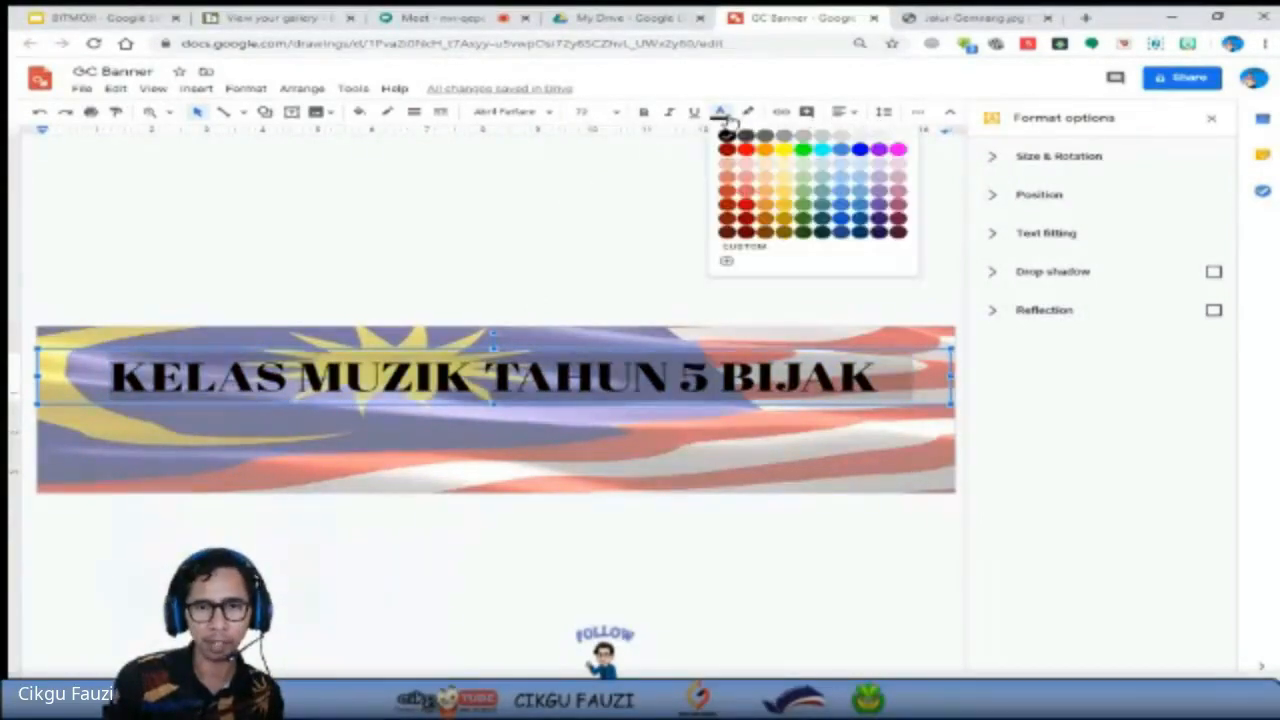
left_click(805, 197)
left_click(722, 113)
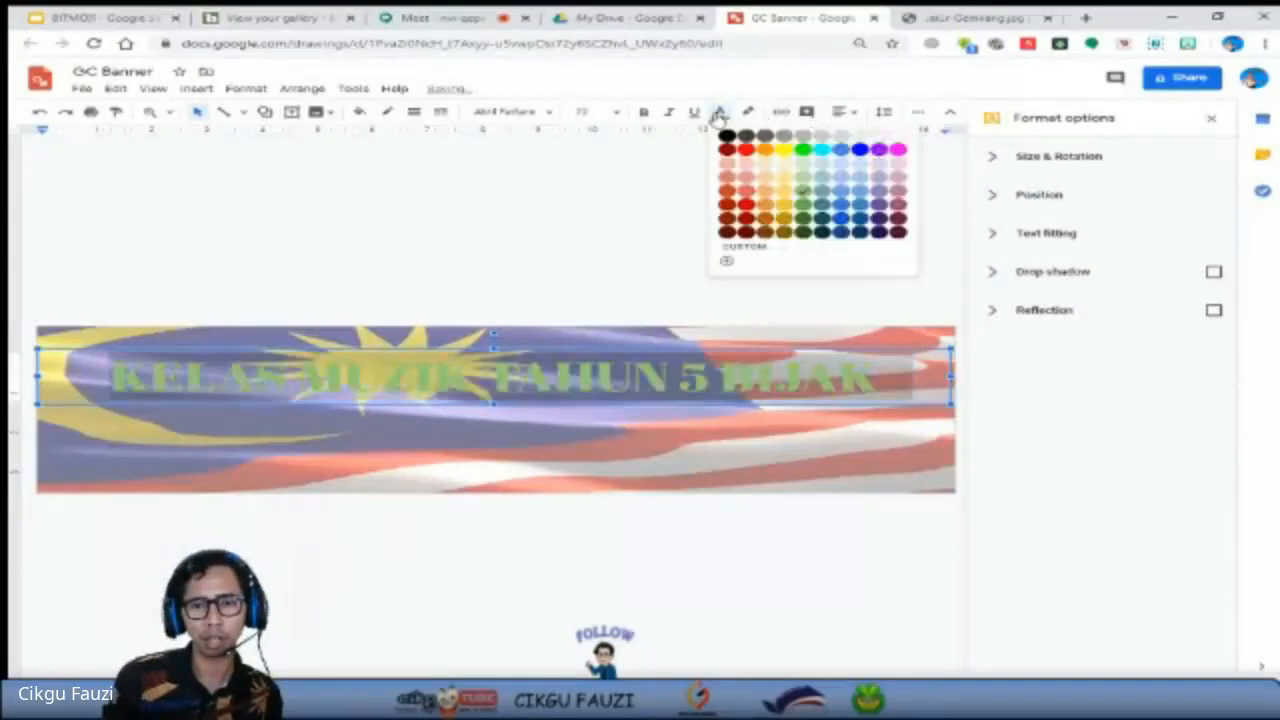
left_click(768, 235)
left_click(720, 112)
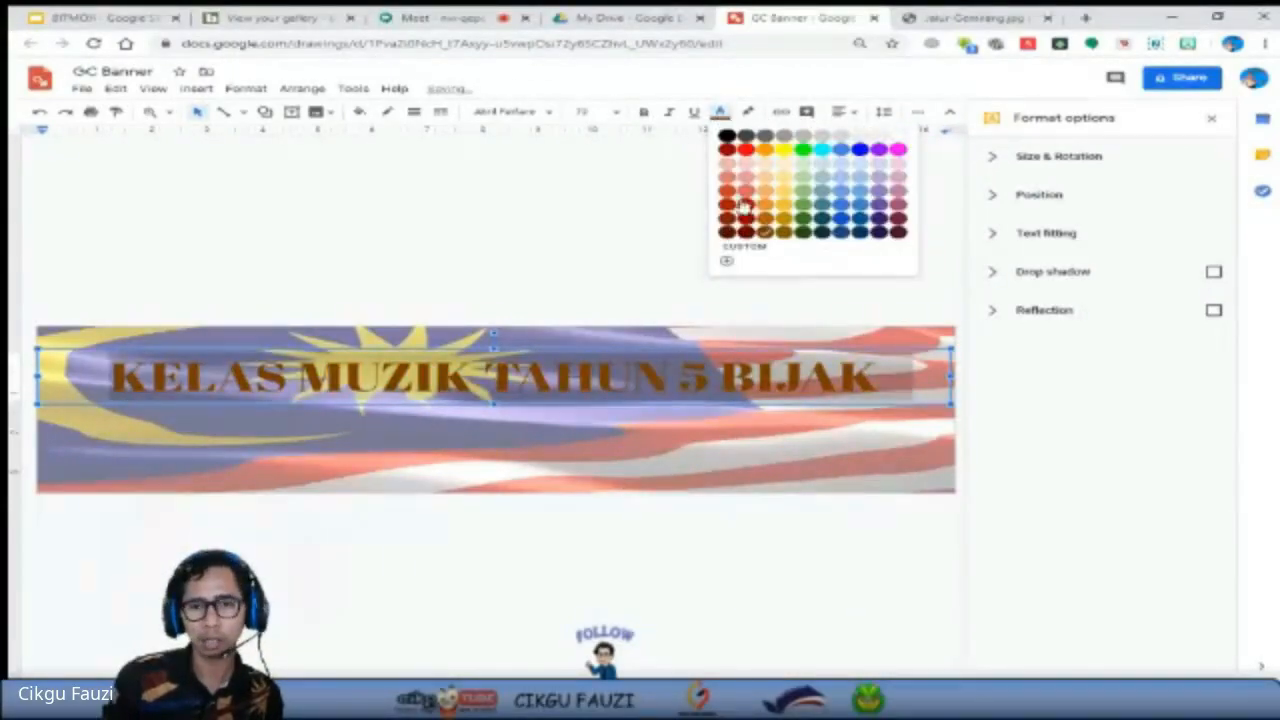
left_click(727, 231)
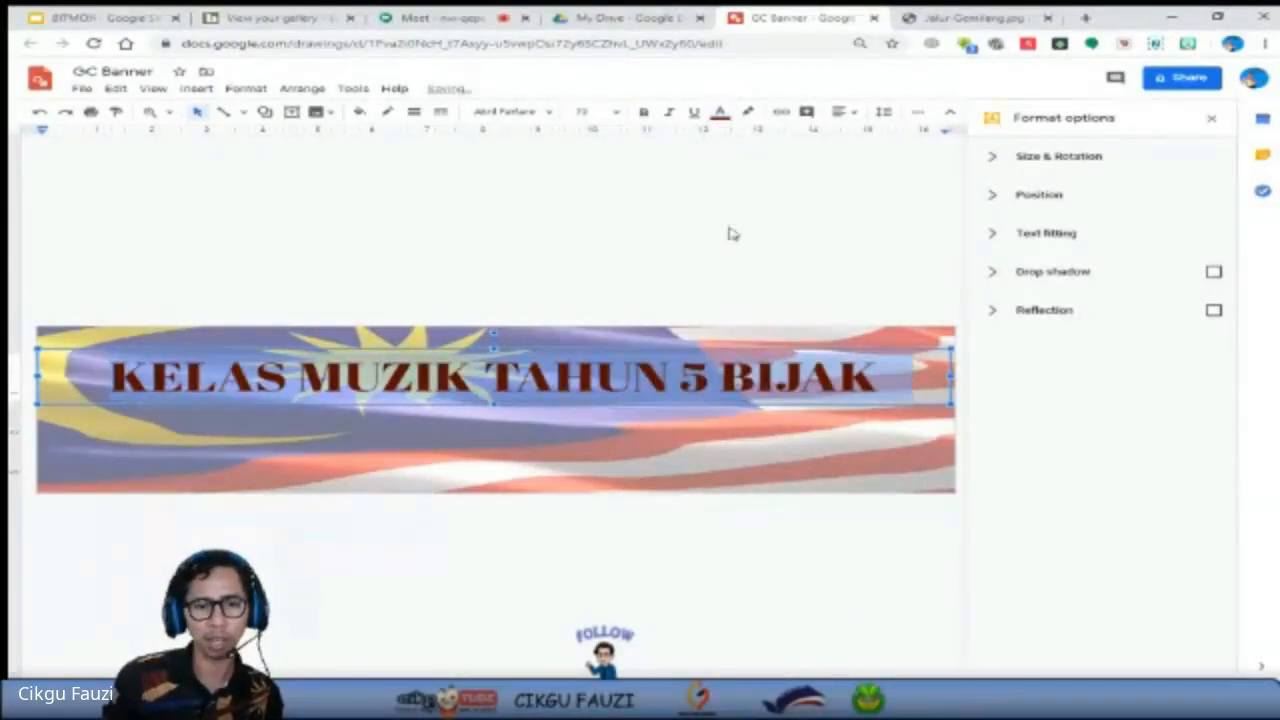
left_click(722, 113)
left_click(879, 211)
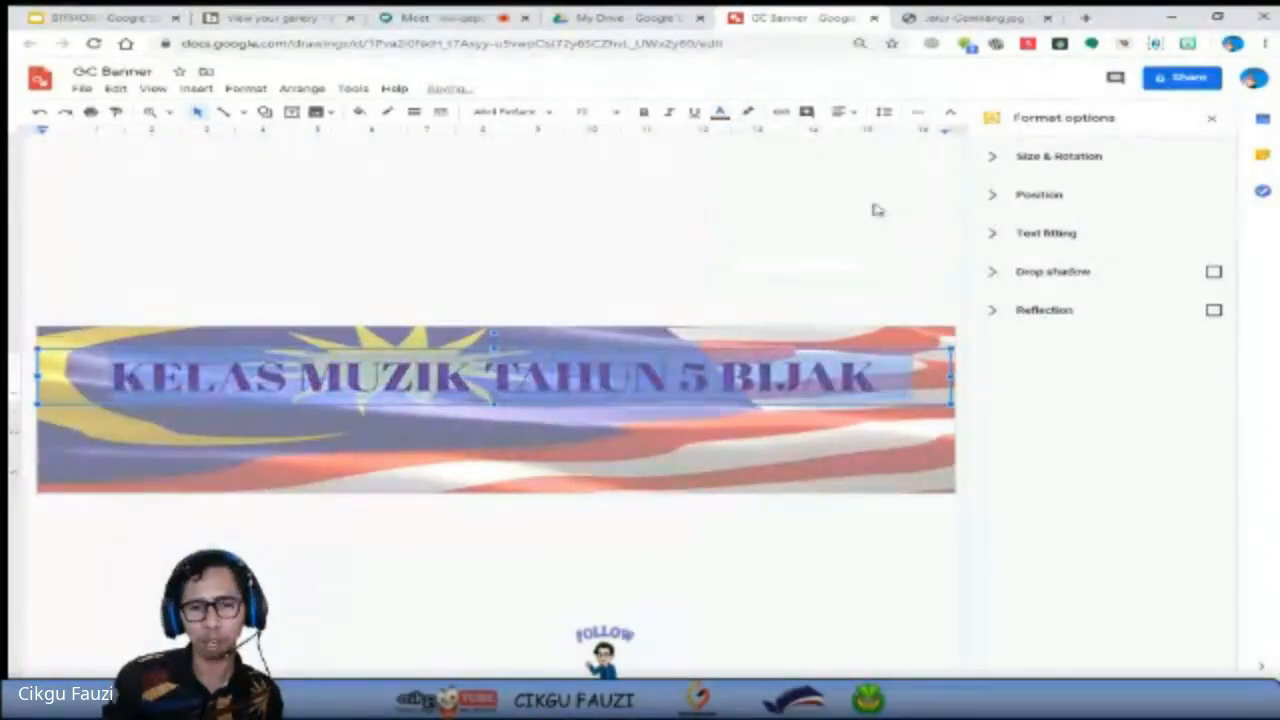
left_click(722, 115)
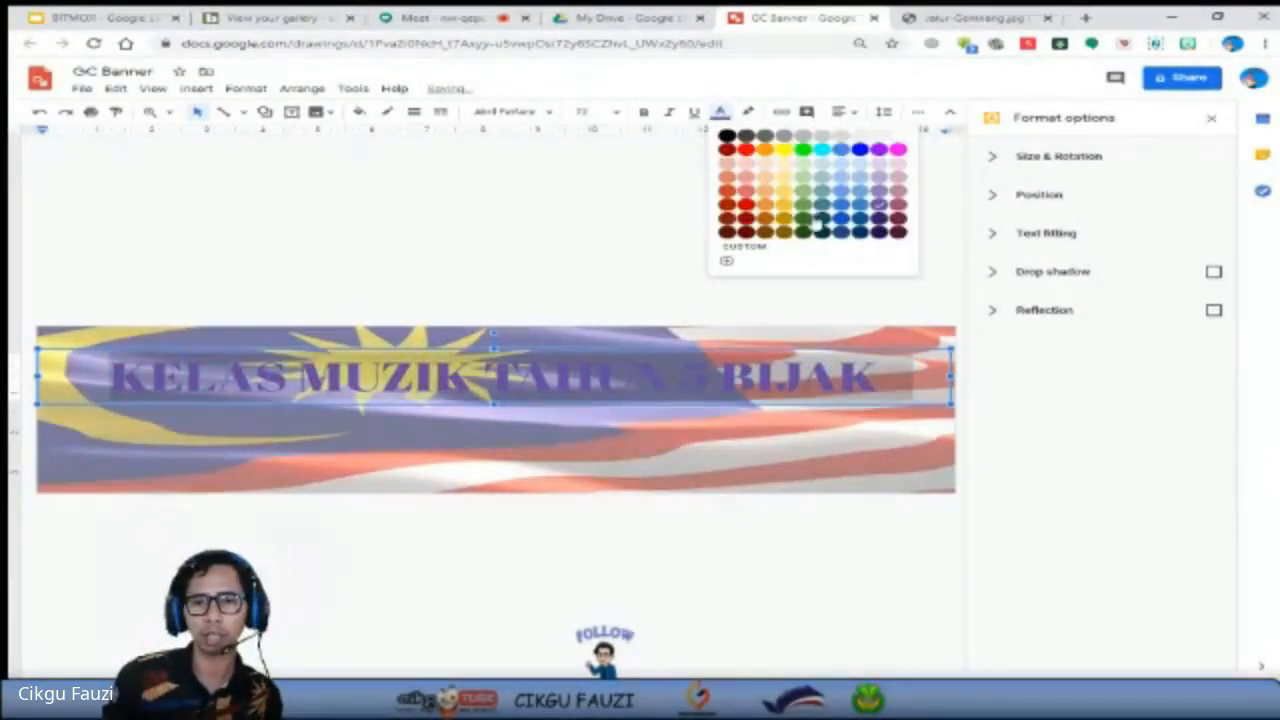
left_click(787, 168)
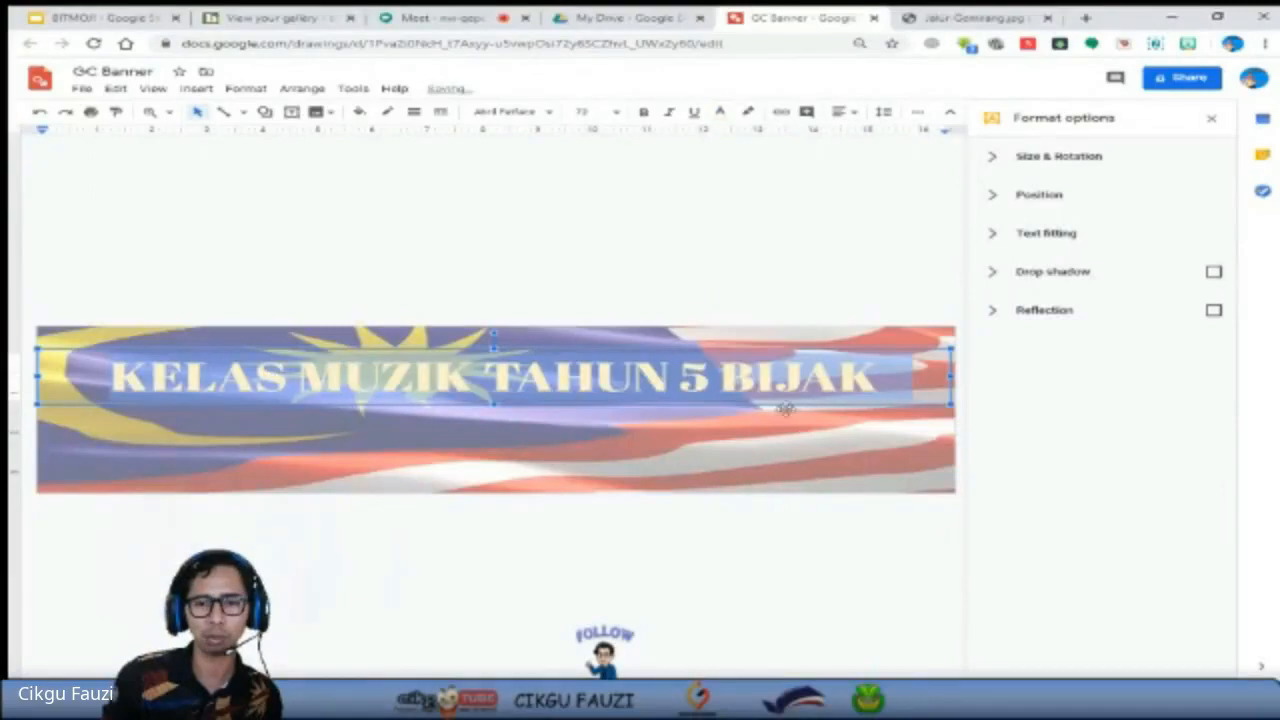
Colour the whole title text dark green and move its text box slightly up on the banner.
left_click_drag(876, 382, 154, 297)
left_click(721, 113)
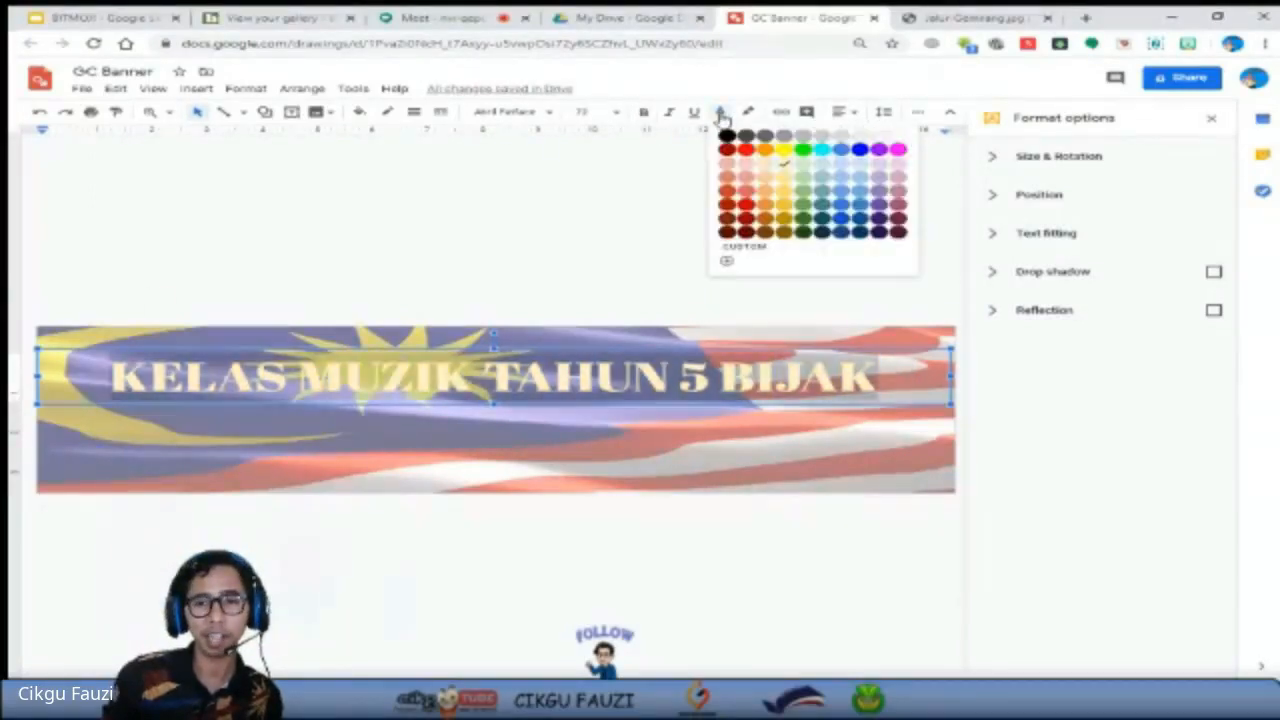
left_click(808, 237)
left_click(680, 400)
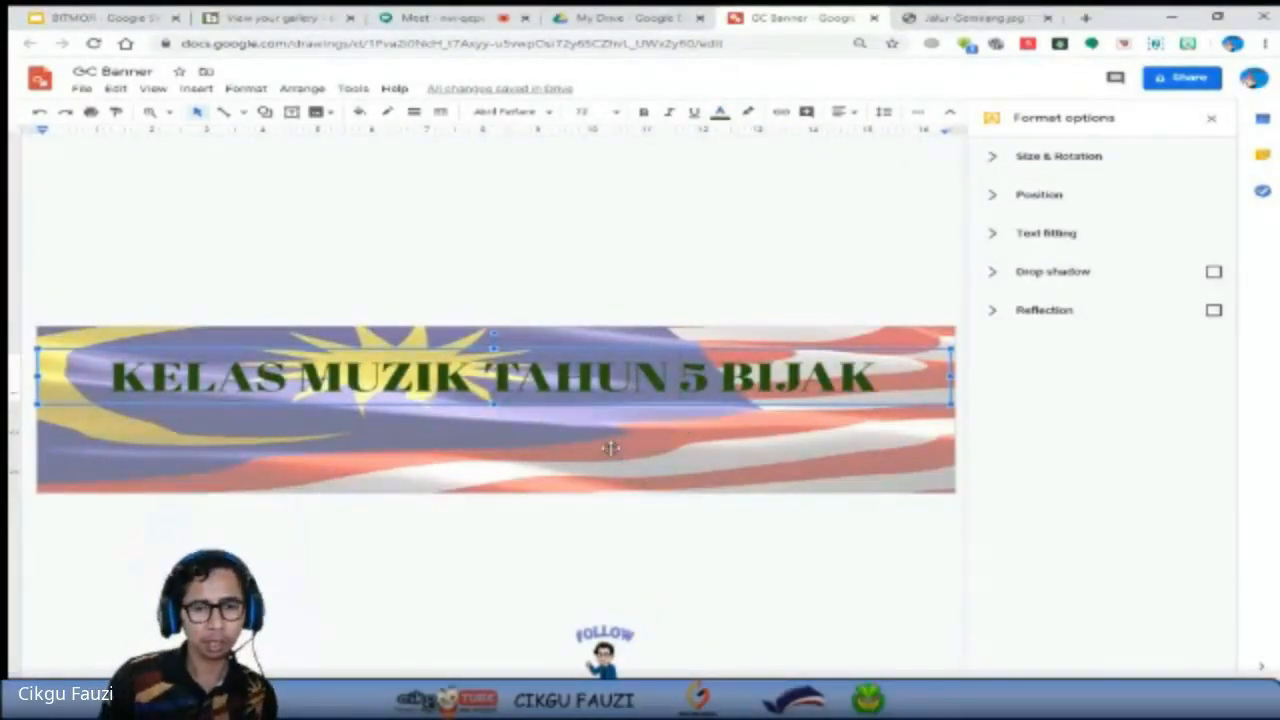
left_click(571, 417)
left_click(560, 383)
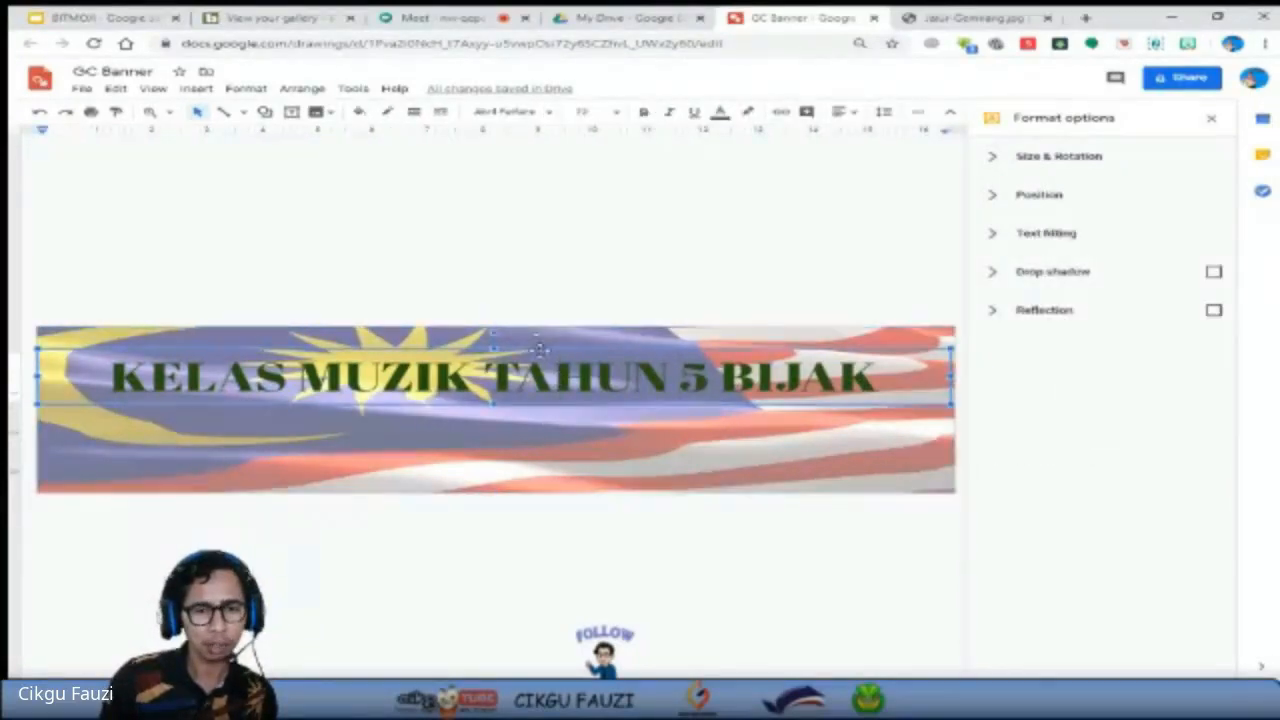
left_click_drag(540, 348, 543, 341)
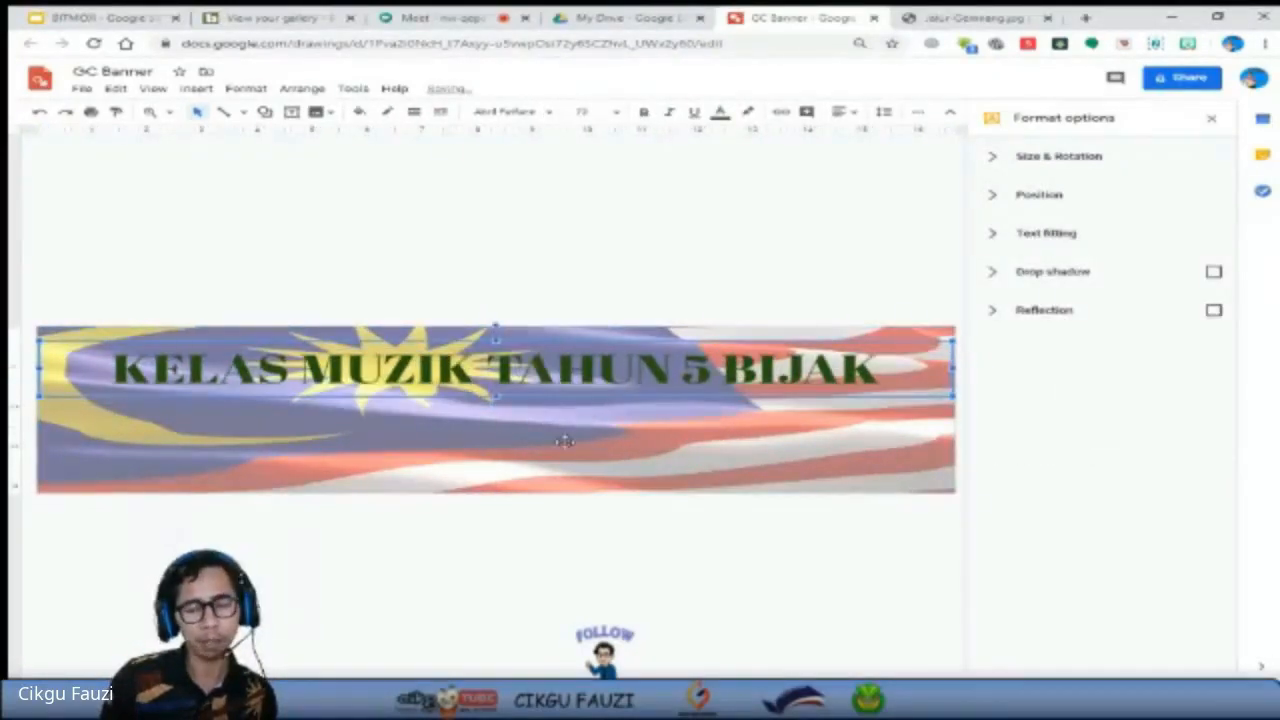
Fade the flag background by raising its transparency to roughly three quarters, and shift the title text box slightly lower.
left_click(565, 441)
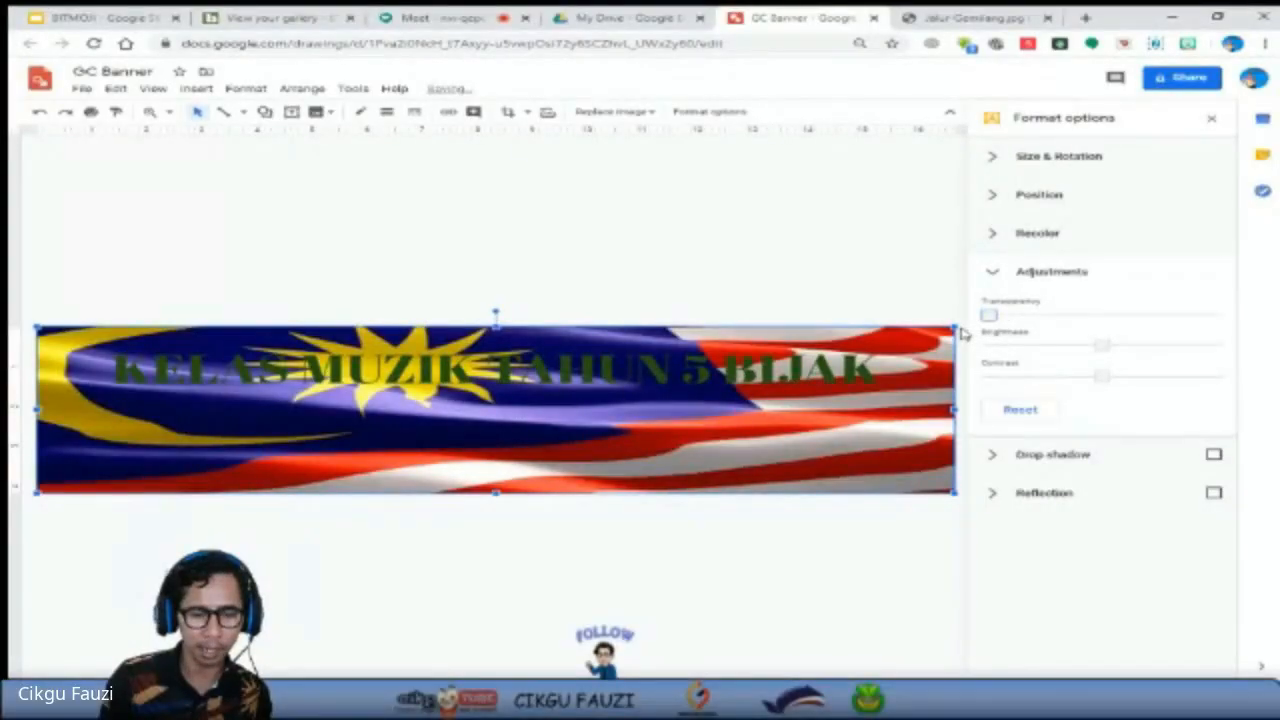
left_click_drag(988, 314, 1154, 309)
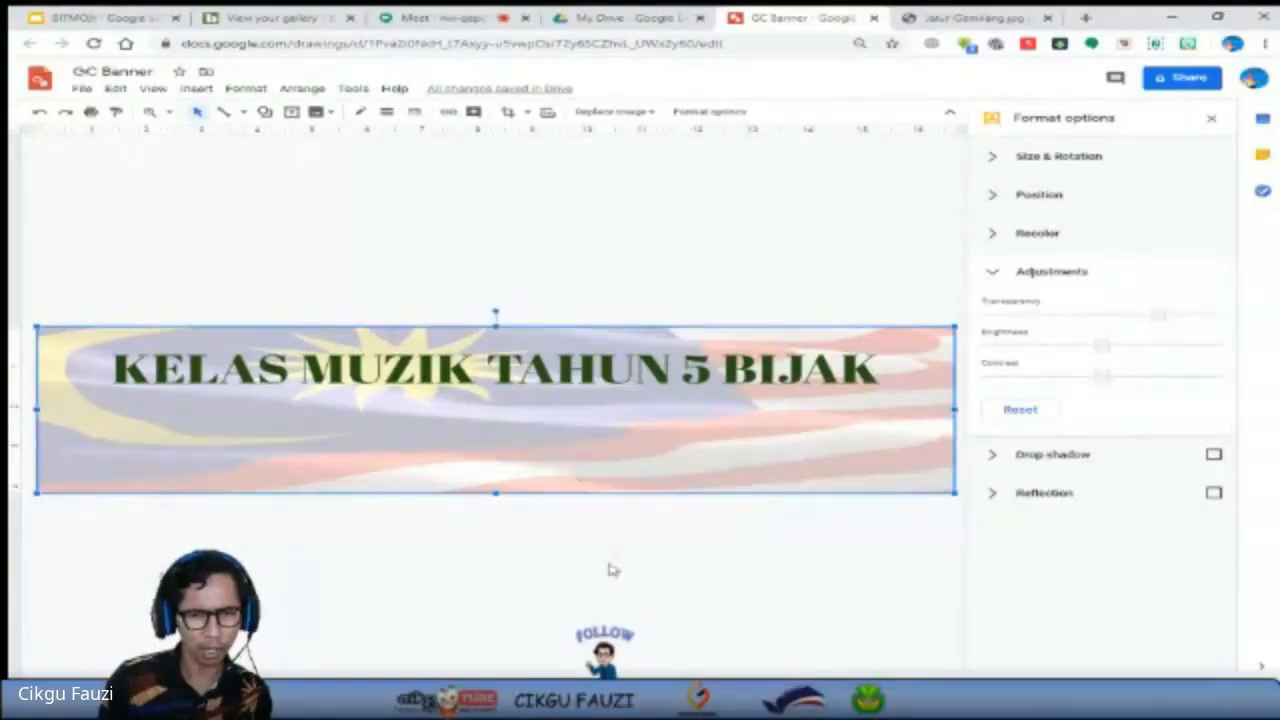
left_click(545, 558)
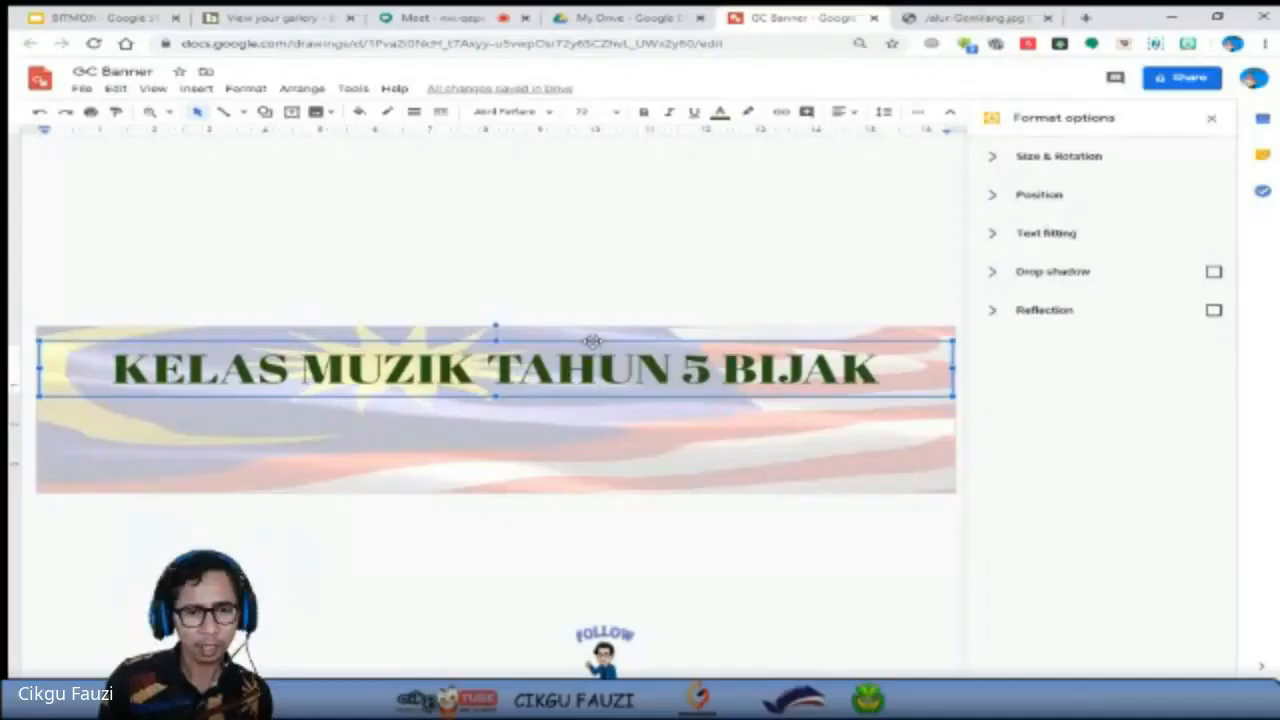
left_click(597, 429)
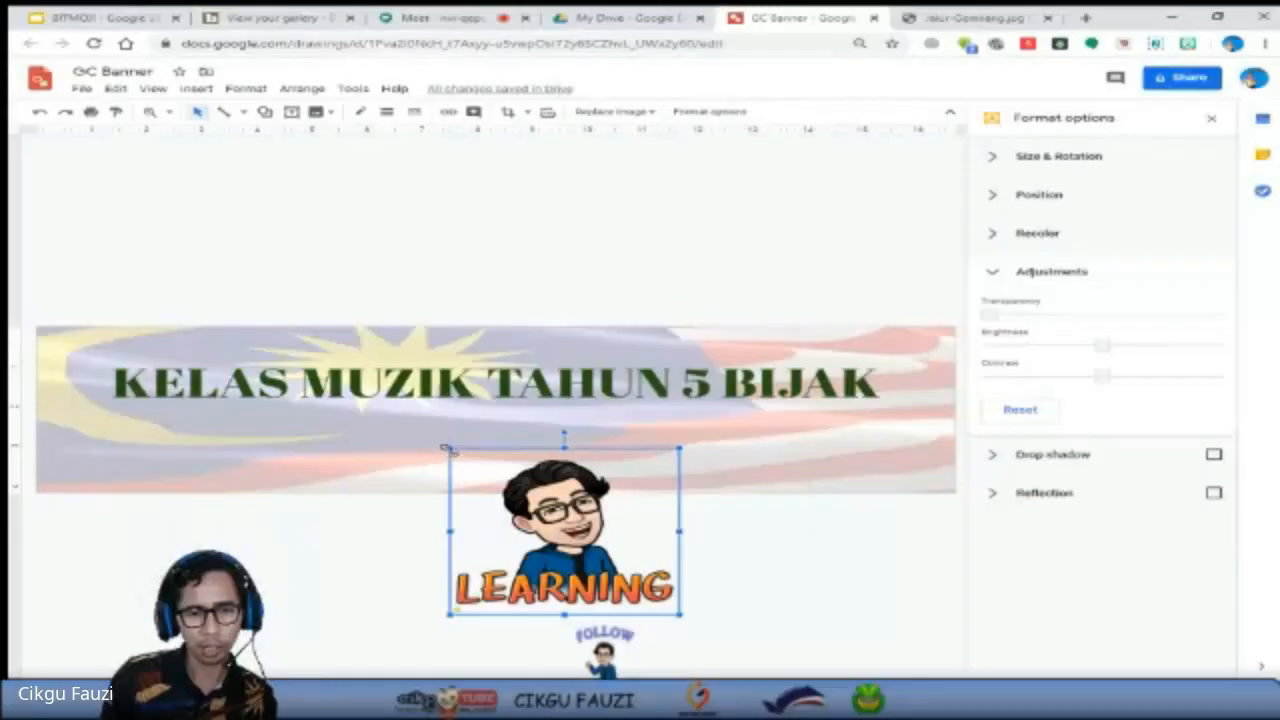
Add the LEARNING Bitmoji to the banner, shrink it and place it at the lower left beneath the title.
left_click_drag(450, 447, 518, 500)
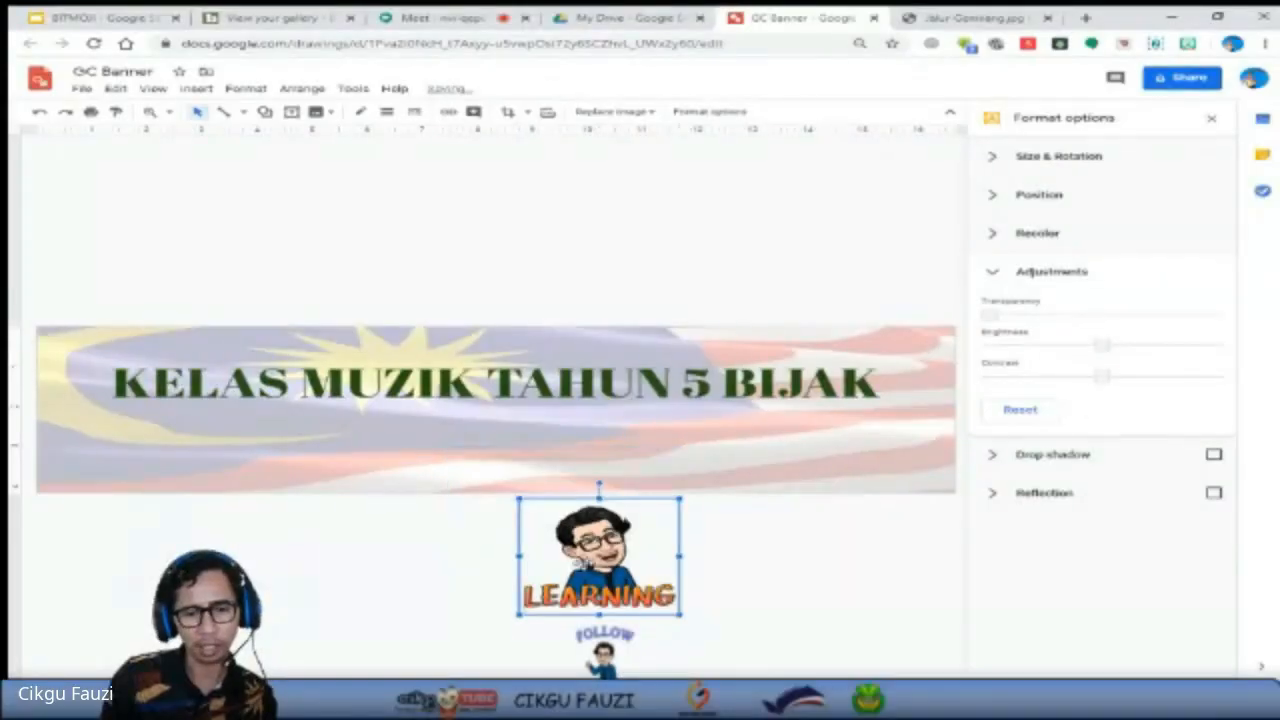
left_click_drag(225, 465, 197, 464)
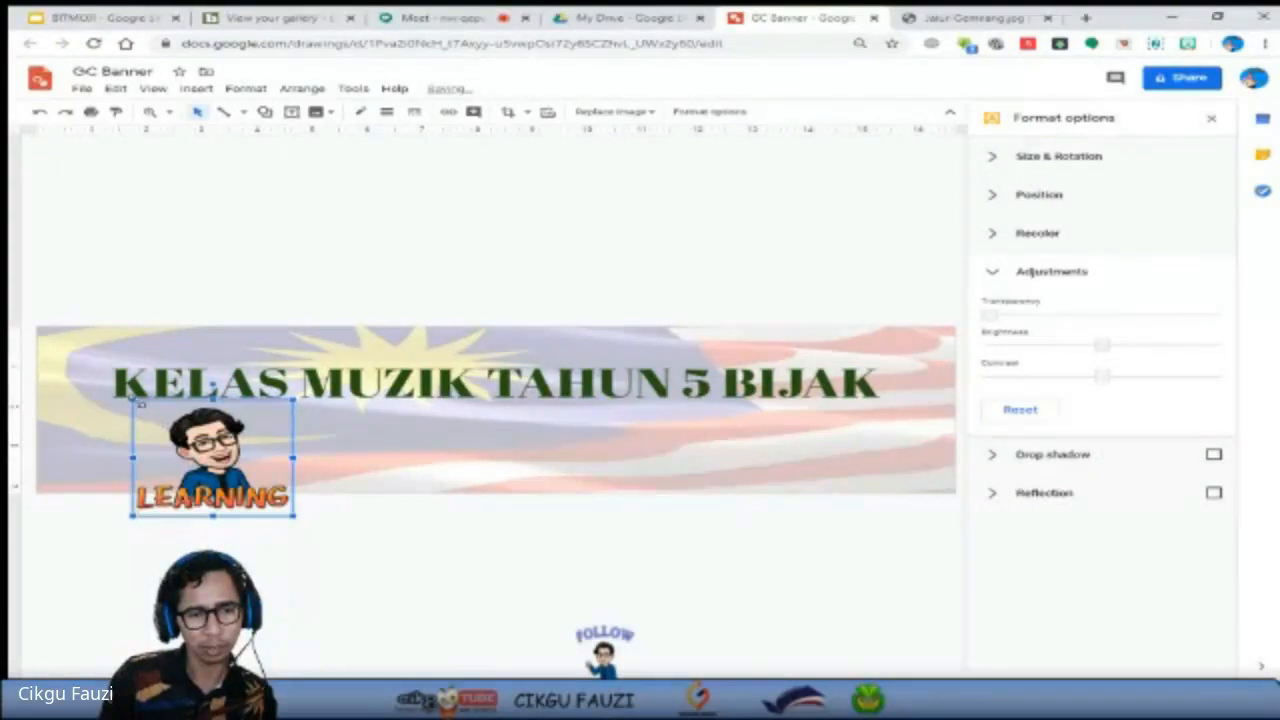
left_click_drag(132, 400, 177, 432)
left_click_drag(227, 479, 145, 452)
left_click(496, 473)
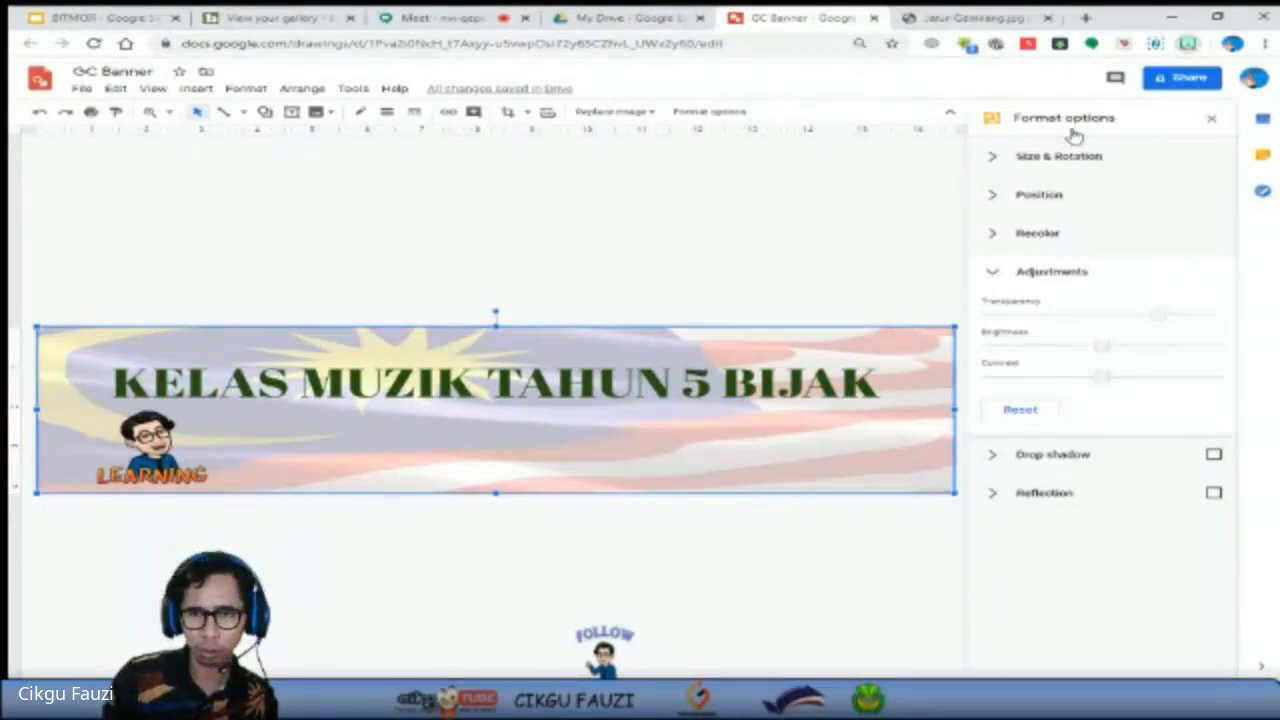
Add the Bitmoji dancing on piano keys, shrink it and place it at the banner's lower right beneath the title.
left_click_drag(528, 440, 528, 438)
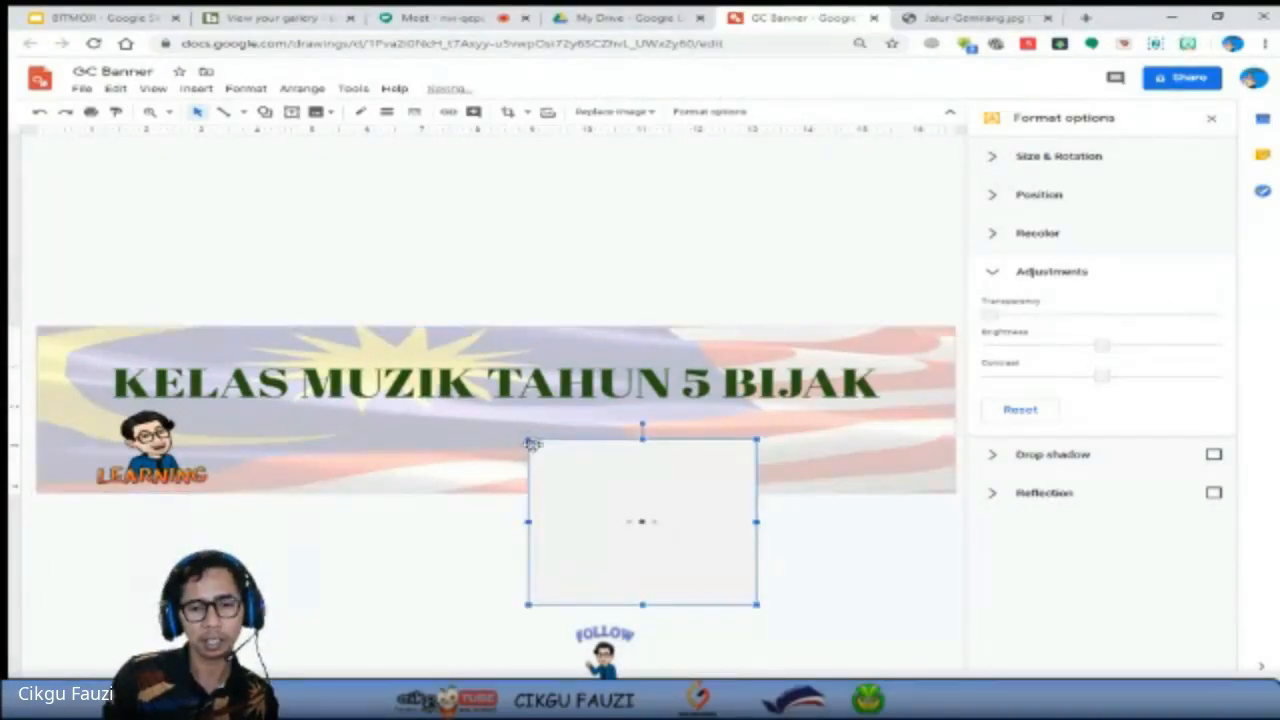
left_click_drag(530, 440, 664, 431)
left_click_drag(714, 468, 860, 440)
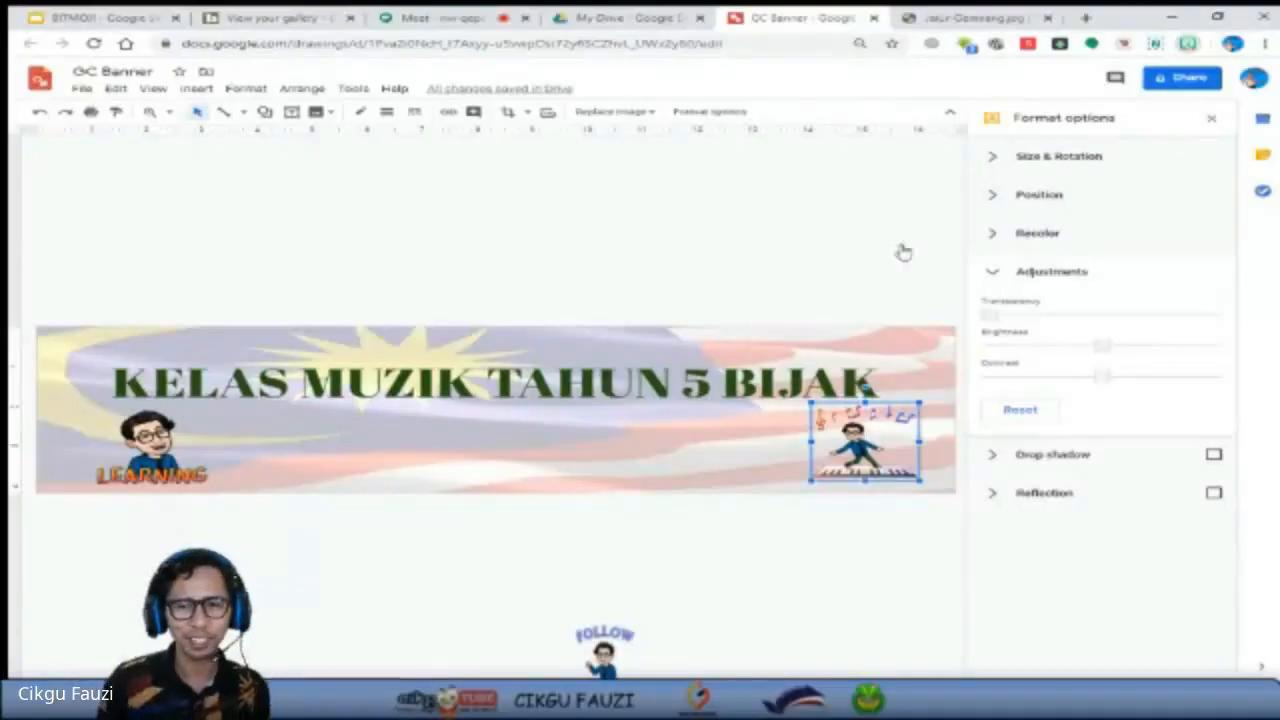
left_click(706, 277)
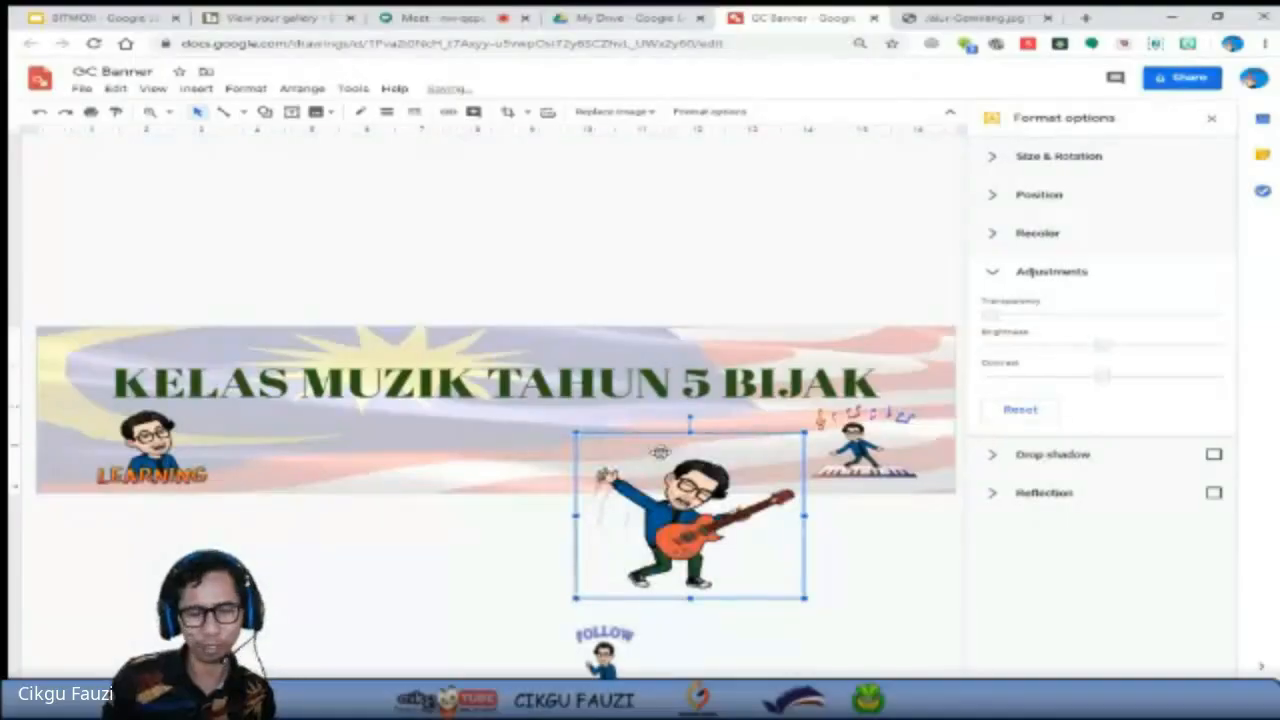
Add the guitar-playing Bitmoji, shrink it and place it at the lower centre of the banner beneath the title.
left_click_drag(650, 450, 538, 373)
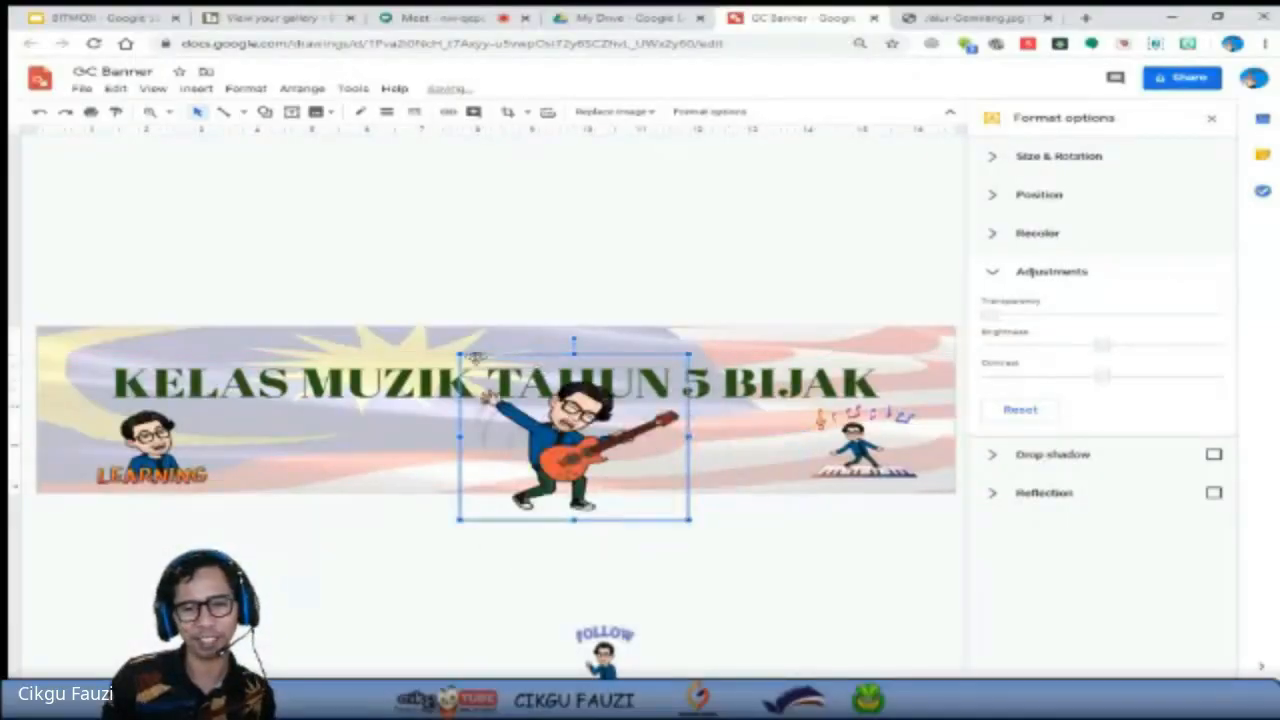
left_click_drag(460, 353, 506, 400)
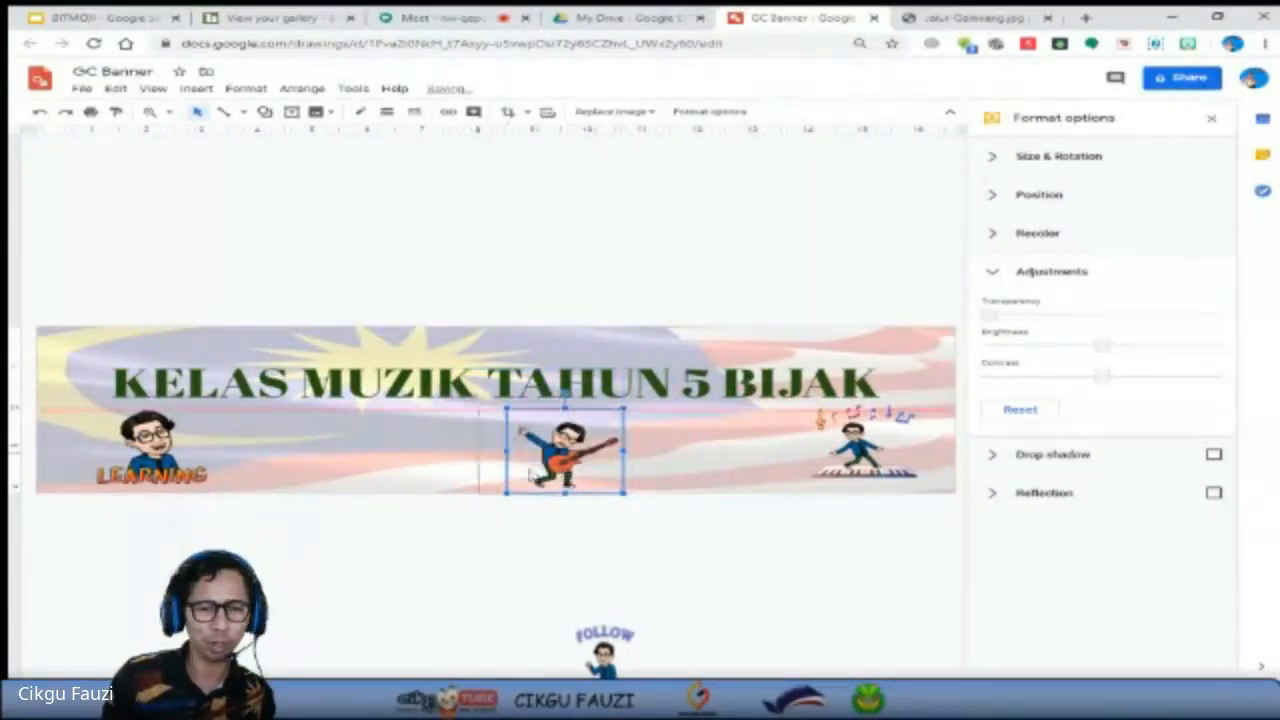
left_click_drag(566, 475, 507, 470)
left_click(560, 549)
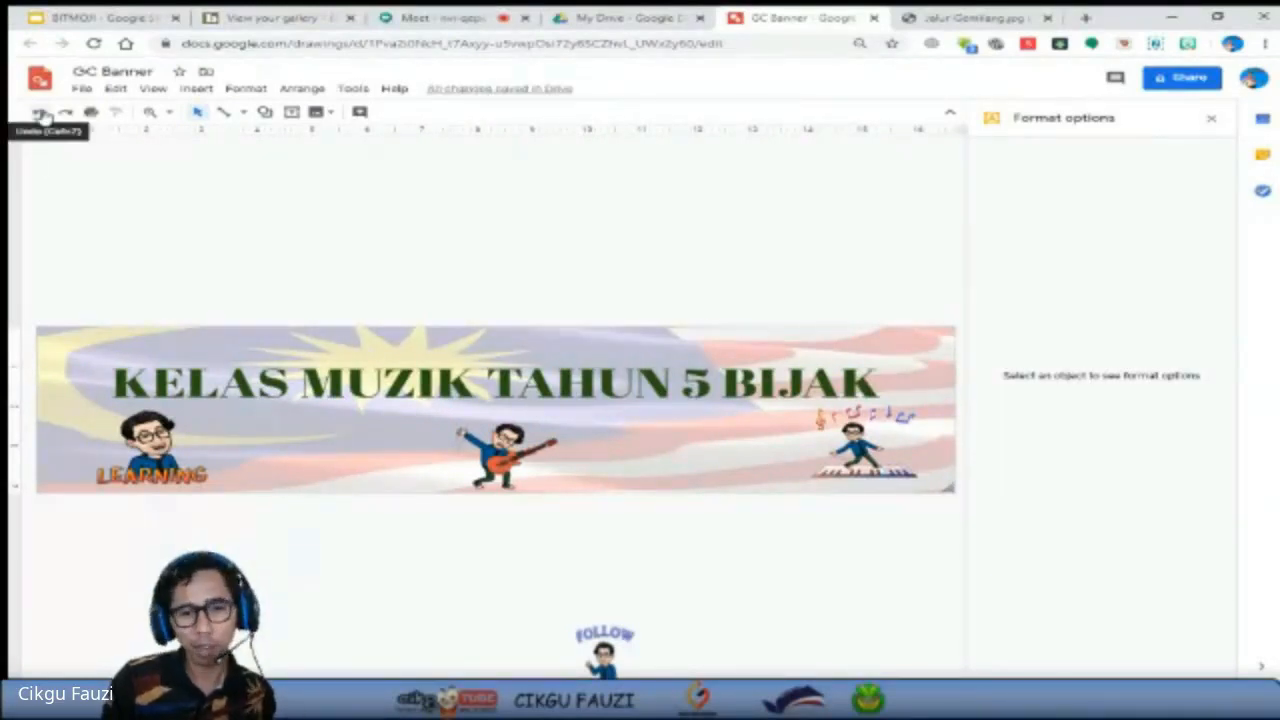
Download the finished banner drawing as a JPEG image (.jpg).
left_click(81, 89)
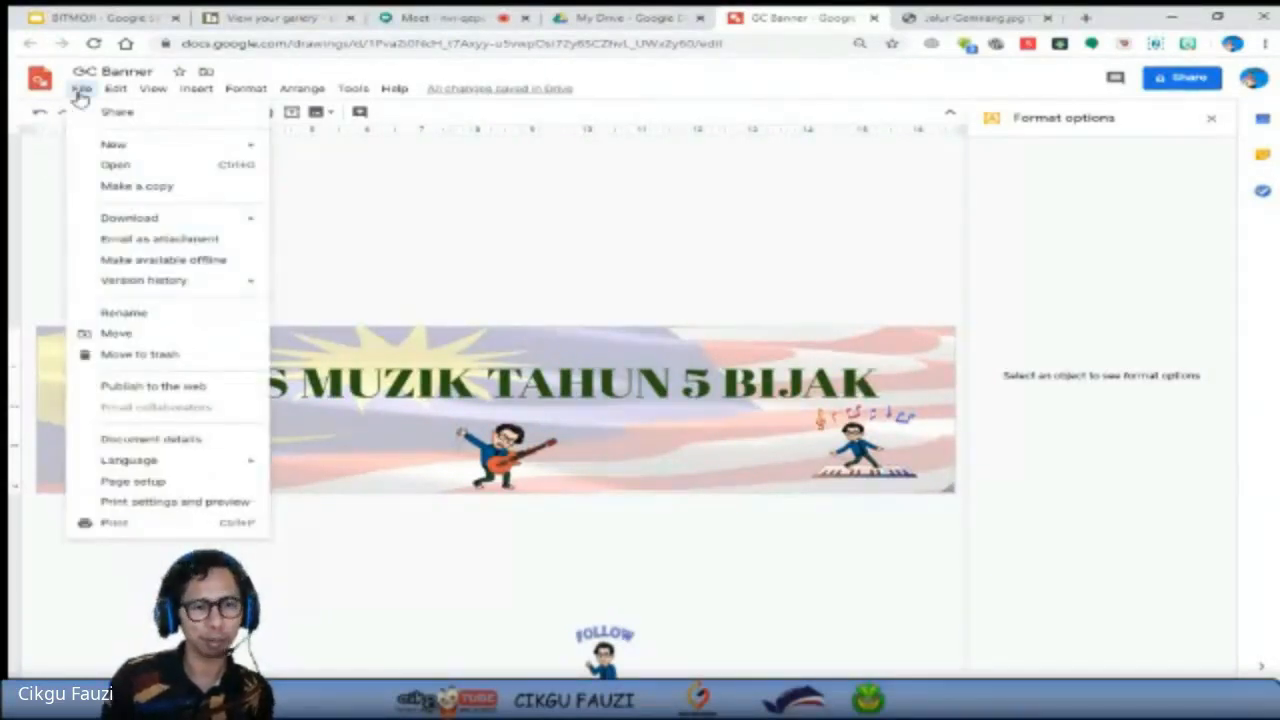
mouse_move(195, 227)
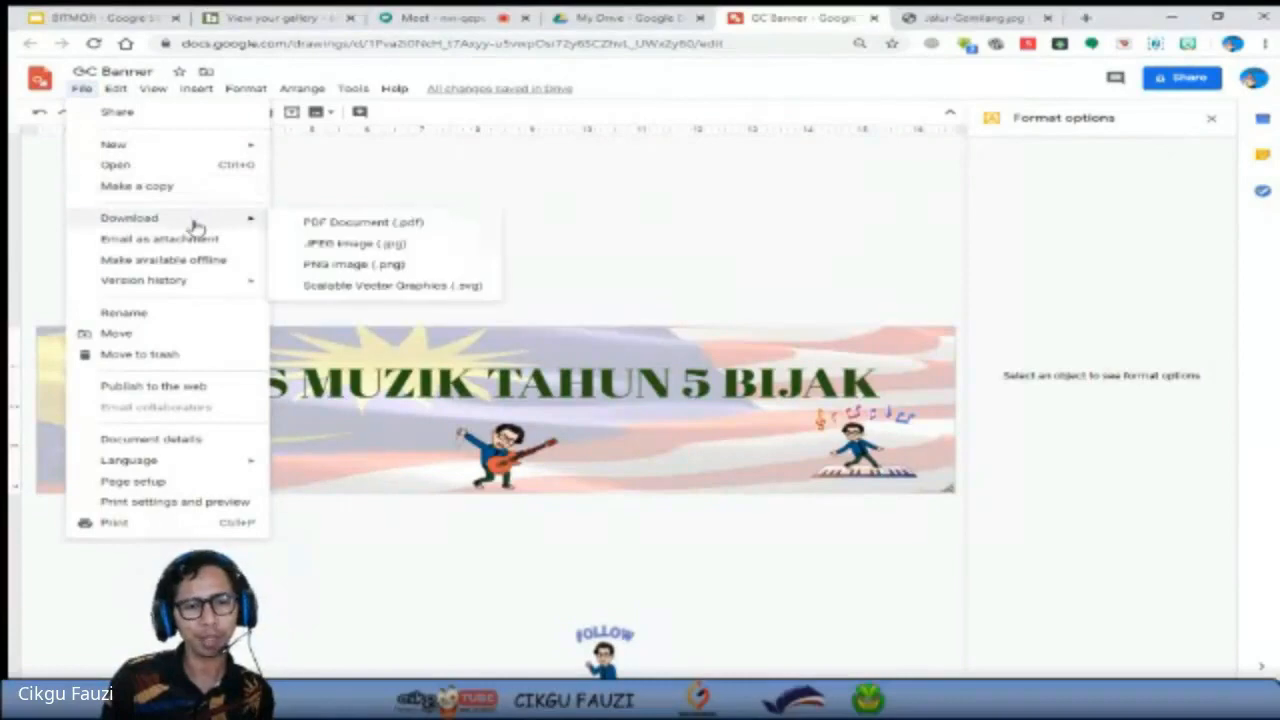
left_click(325, 248)
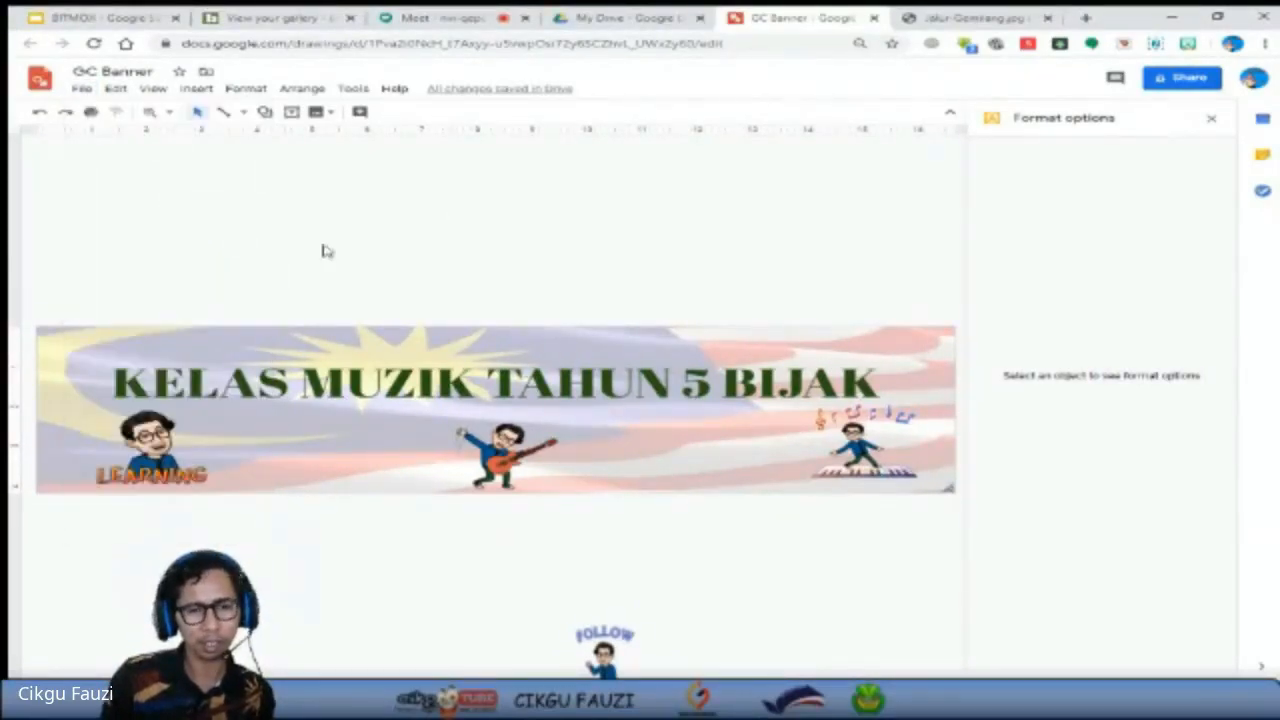
Switch to Google Classroom in a new browser tab and open the Classwork page of the BM T4 class.
left_click(1085, 17)
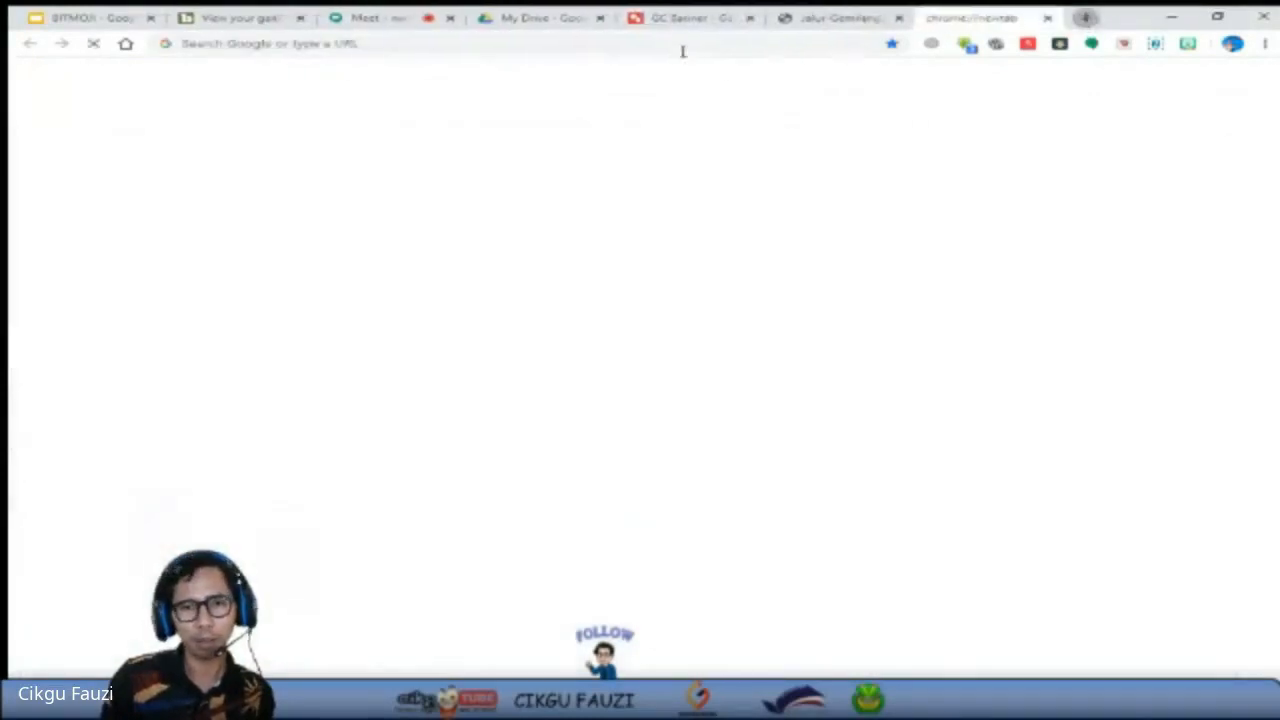
left_click(683, 51)
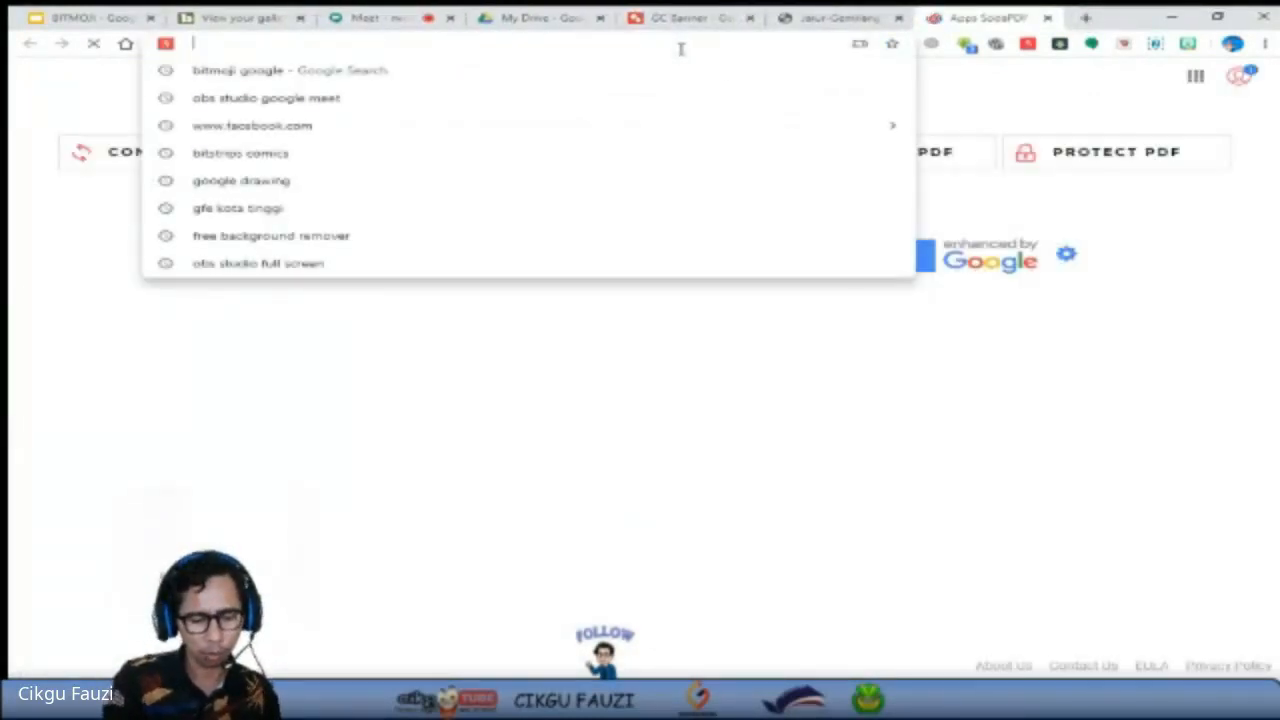
type("GOOG")
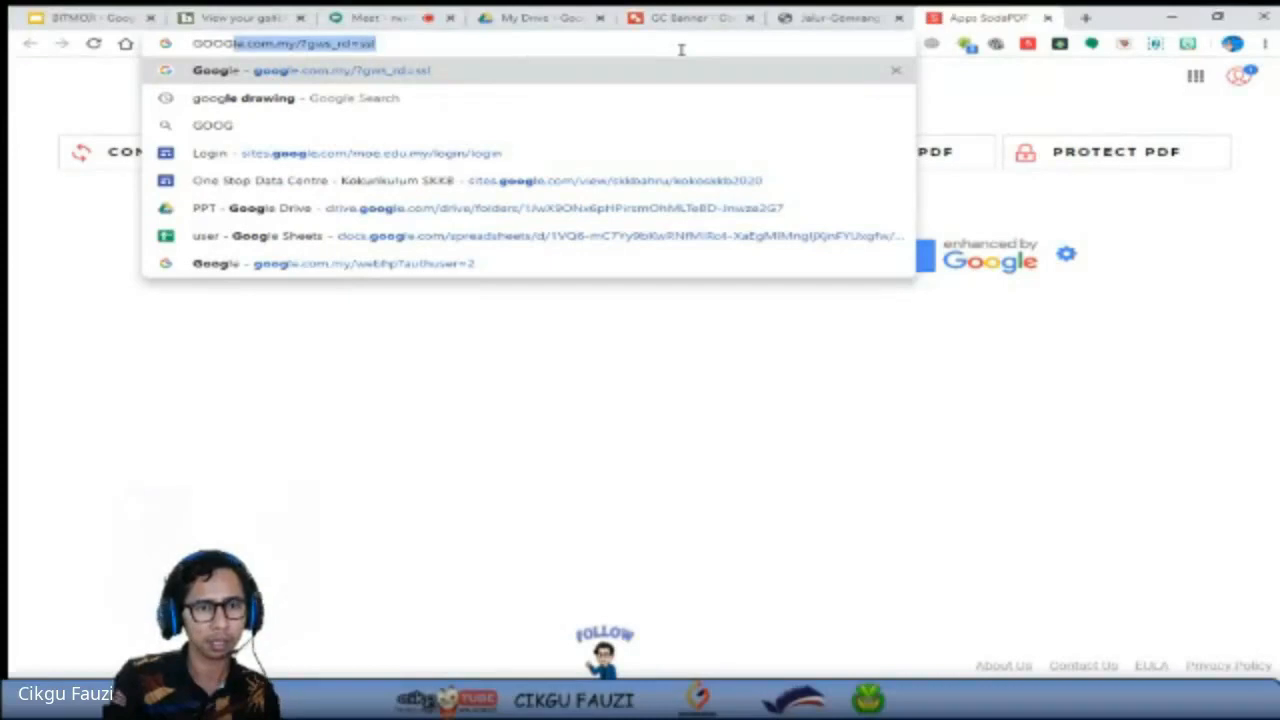
type("LE")
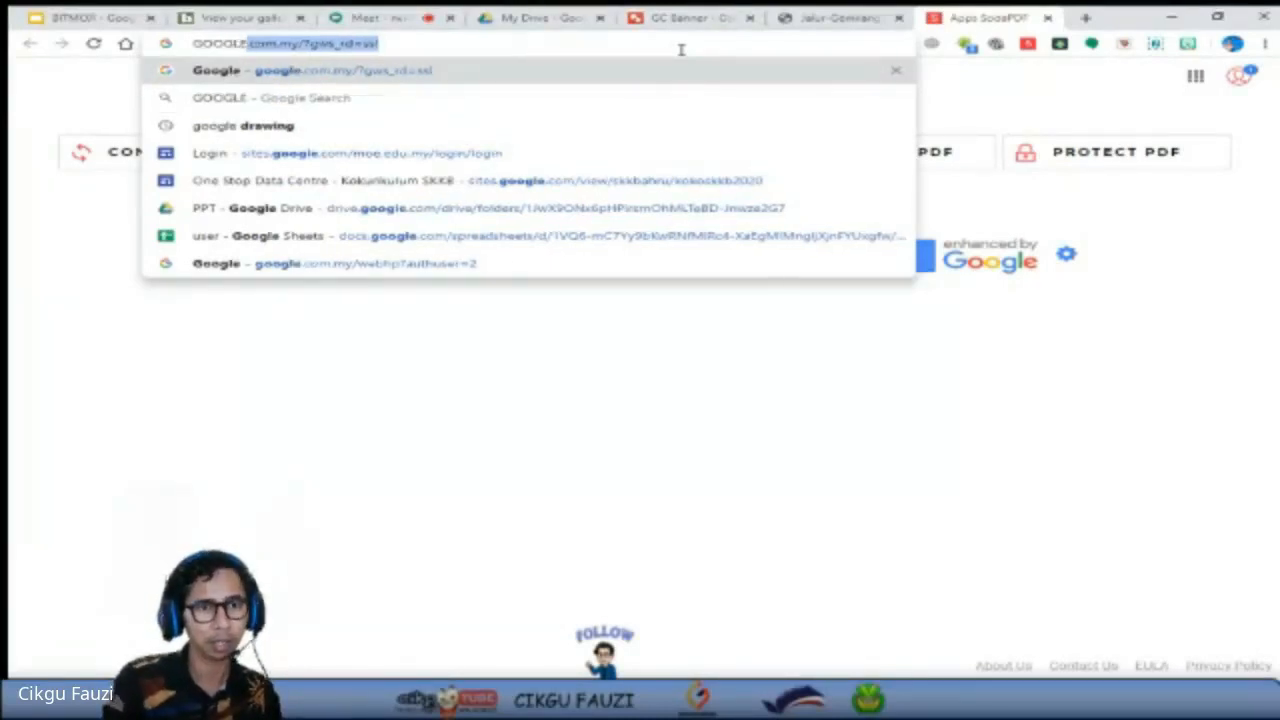
type(" CLAS")
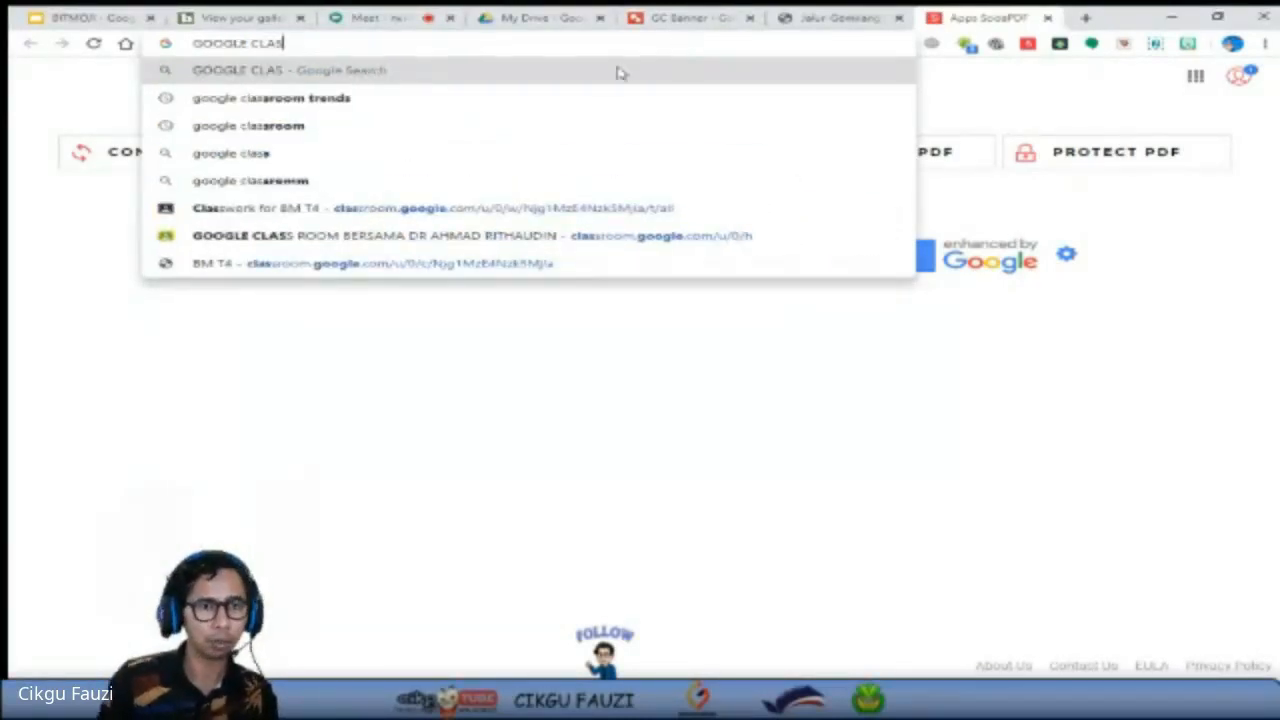
left_click(414, 214)
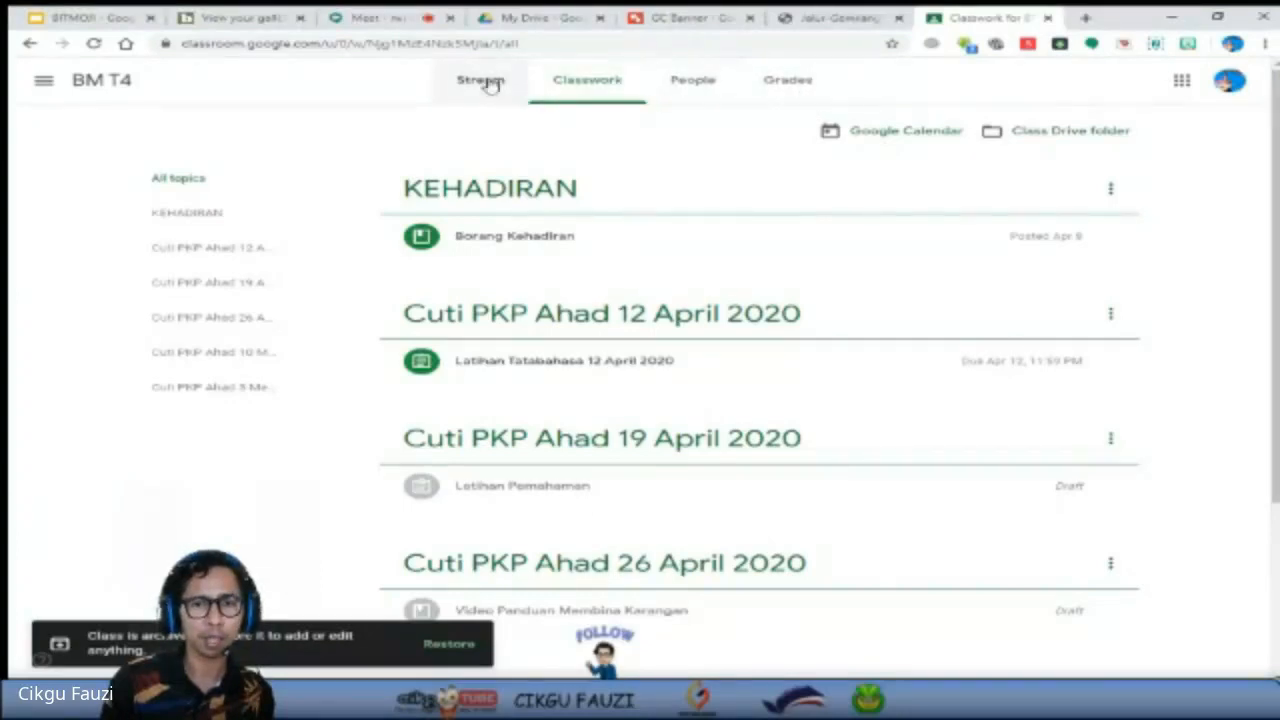
View the Stream page of the BM T4 class and switch to the GC Music MPIK Clan class.
left_click(490, 84)
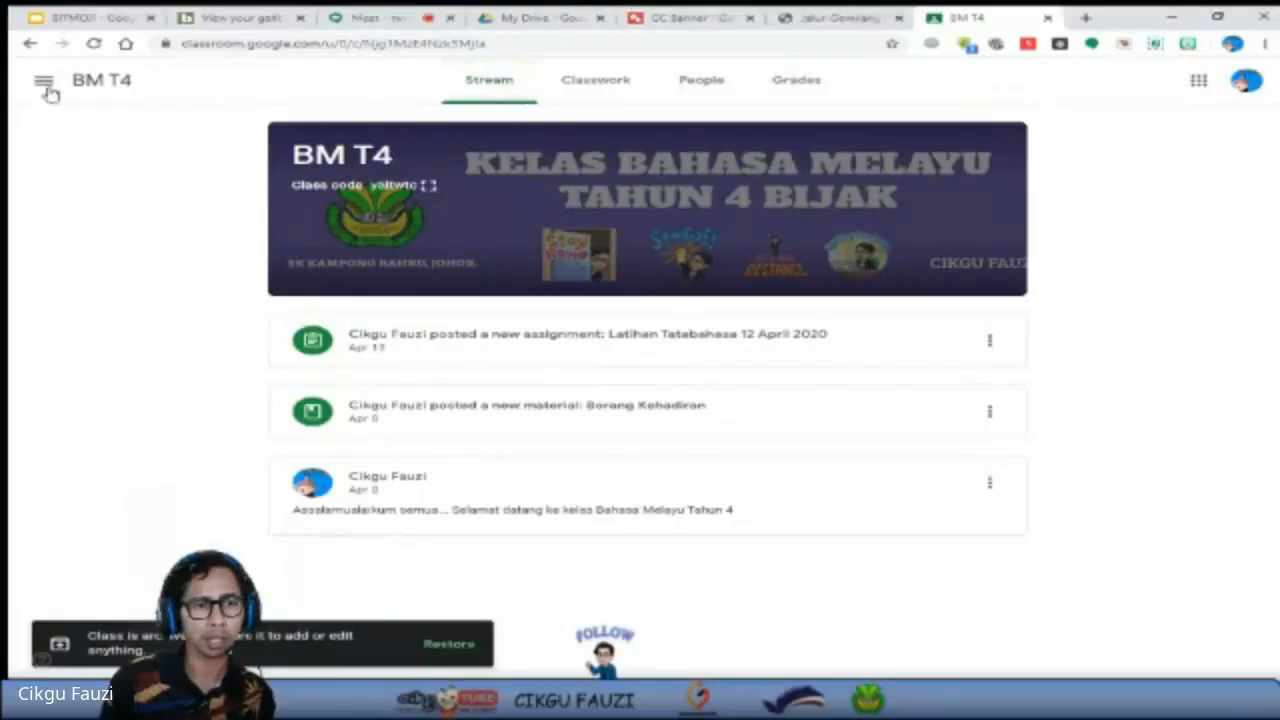
left_click(46, 90)
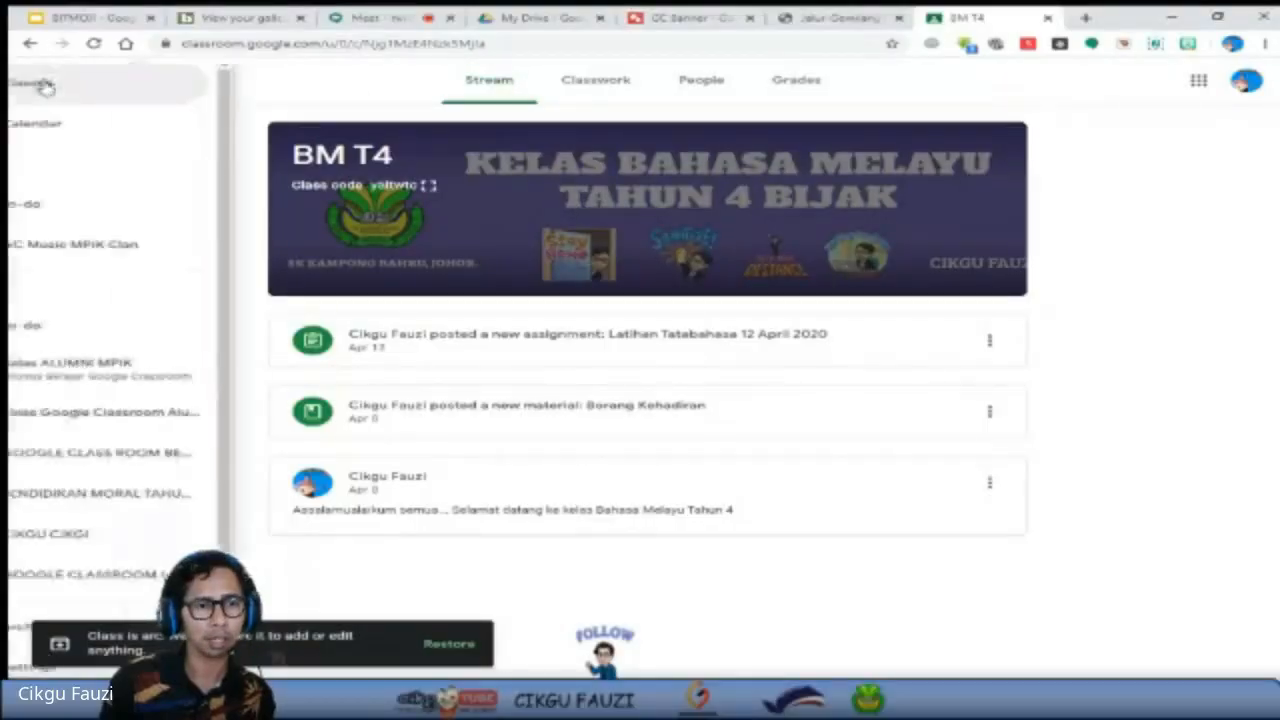
left_click(140, 245)
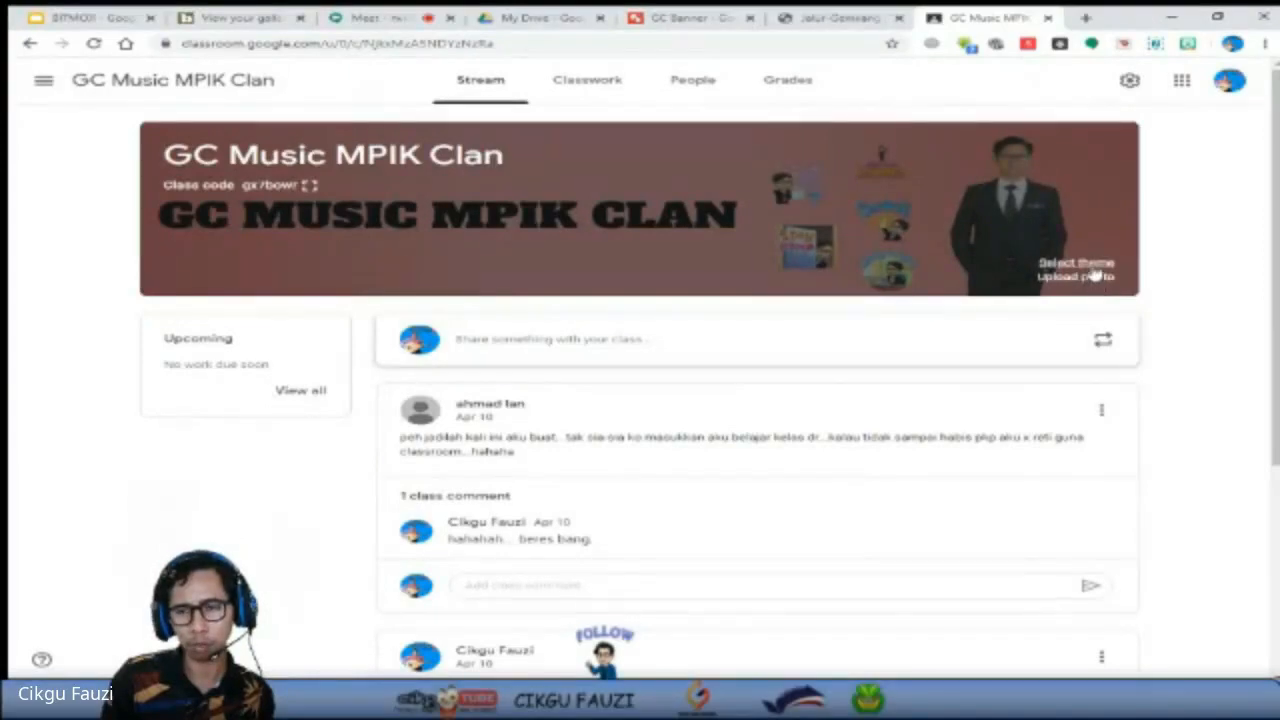
left_click(1089, 265)
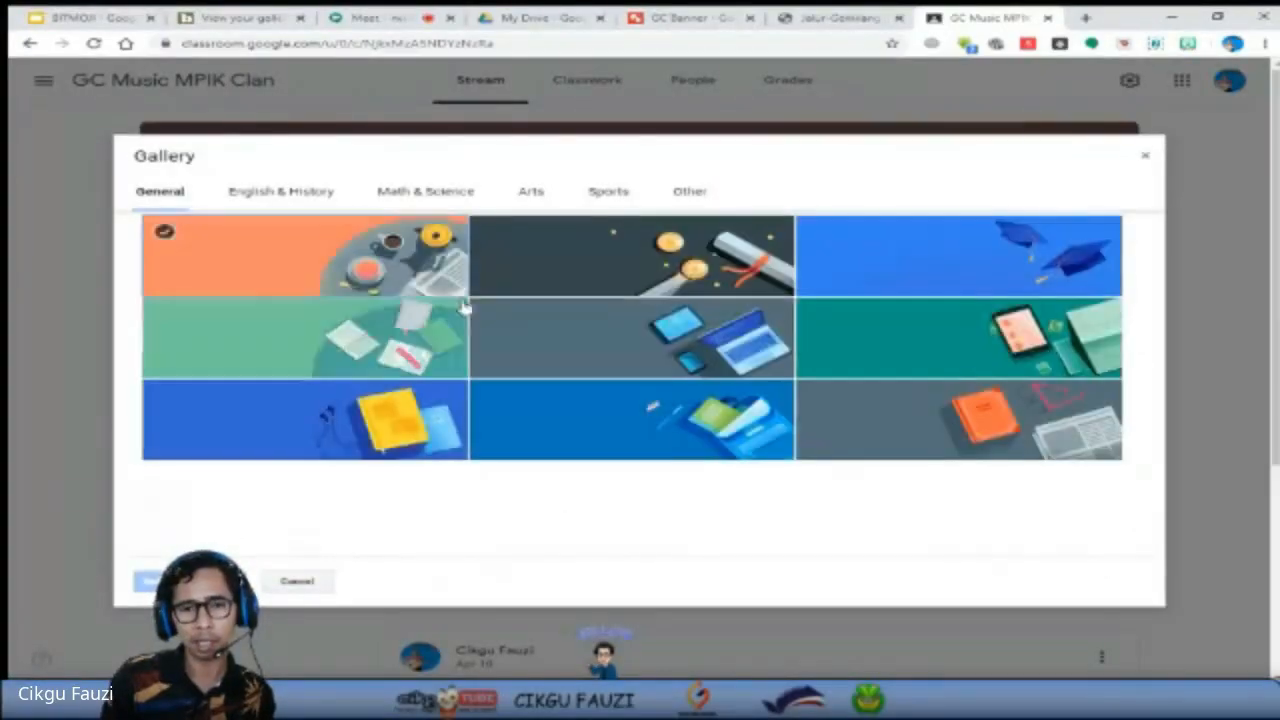
left_click(1012, 418)
left_click(1012, 352)
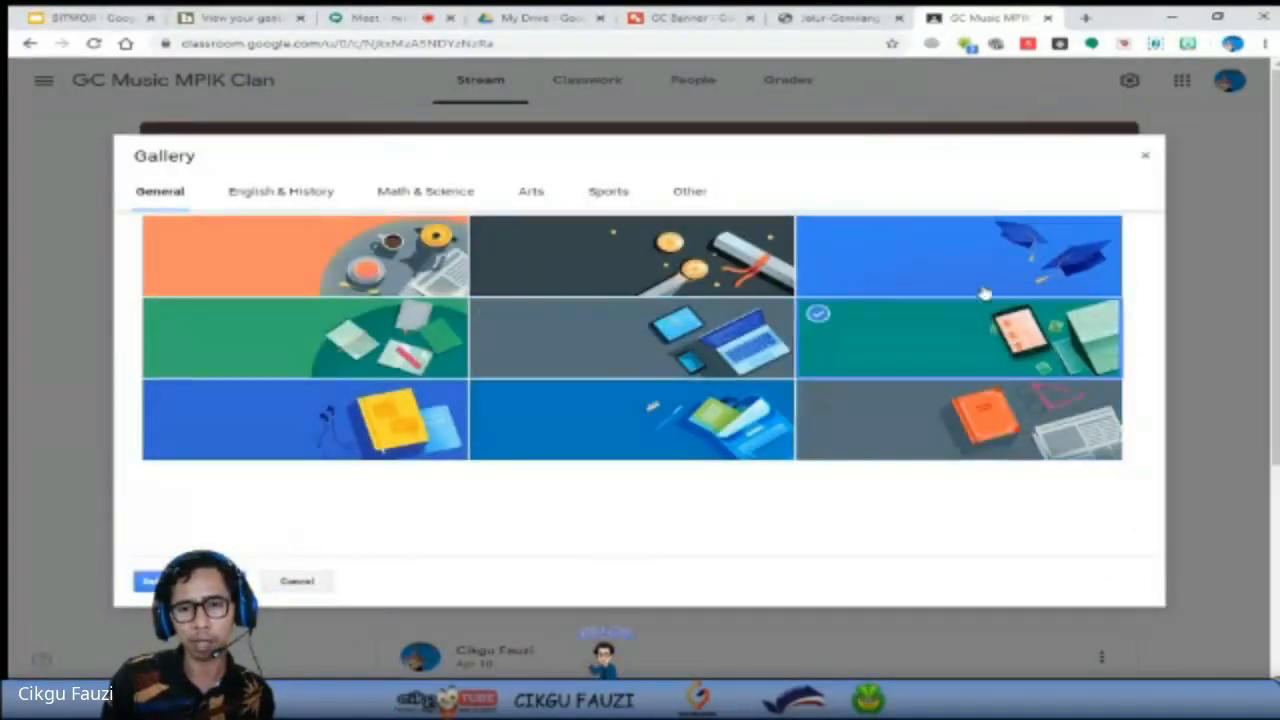
left_click(984, 290)
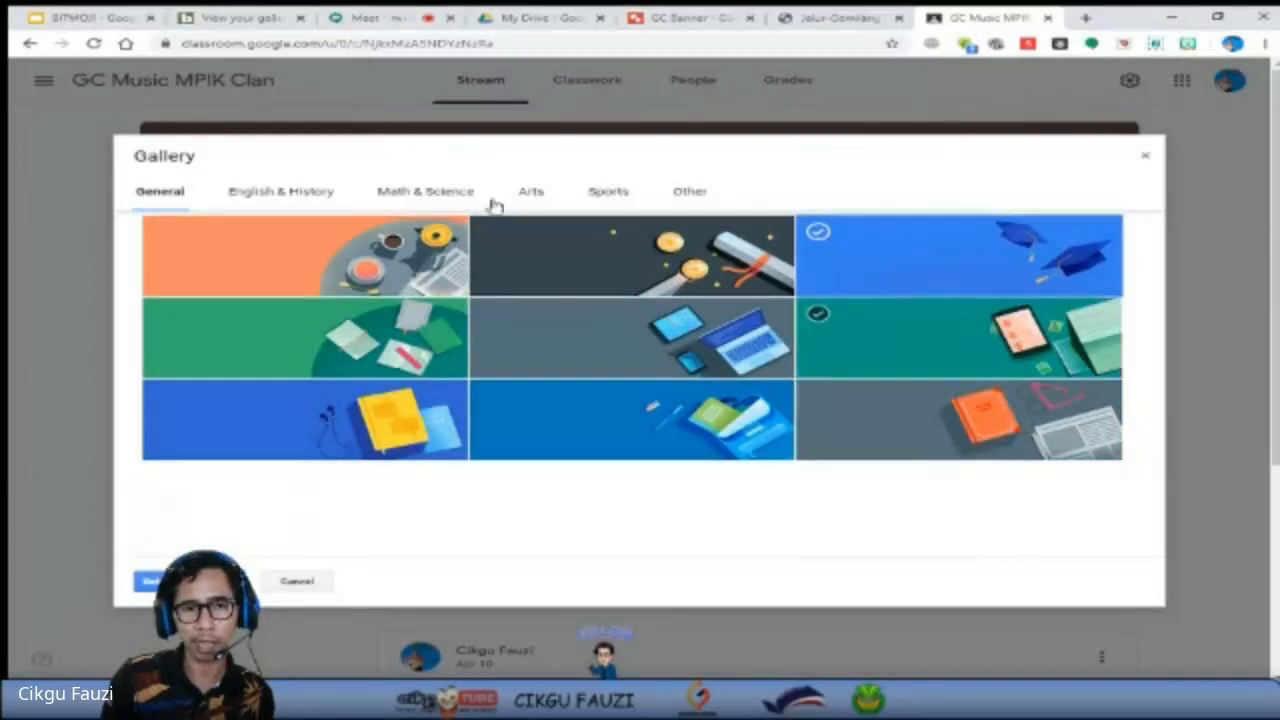
left_click(1146, 162)
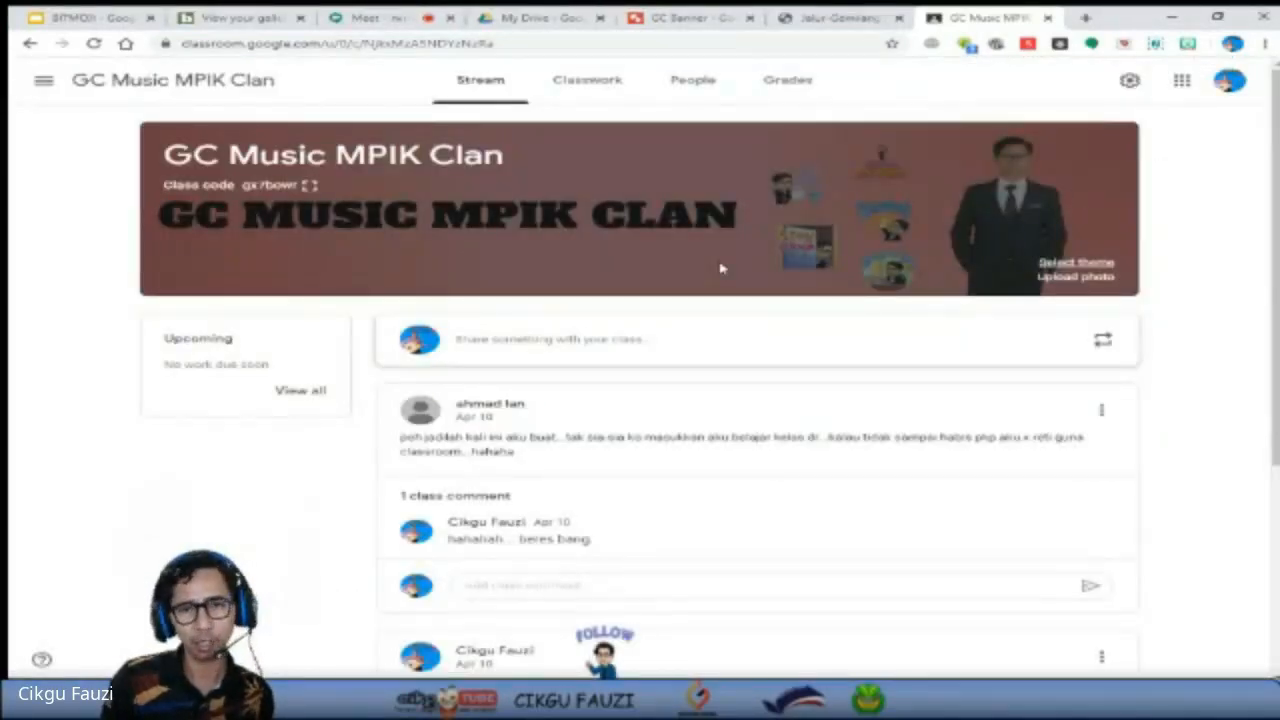
left_click(665, 15)
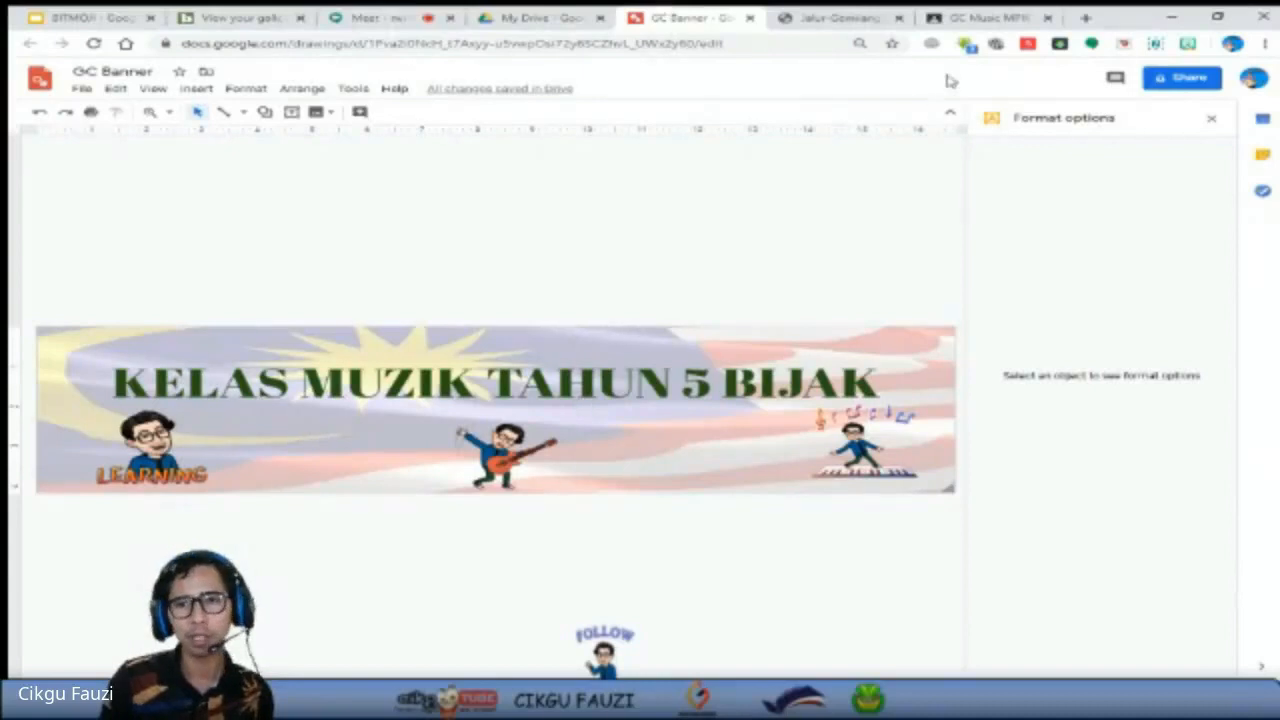
left_click(975, 15)
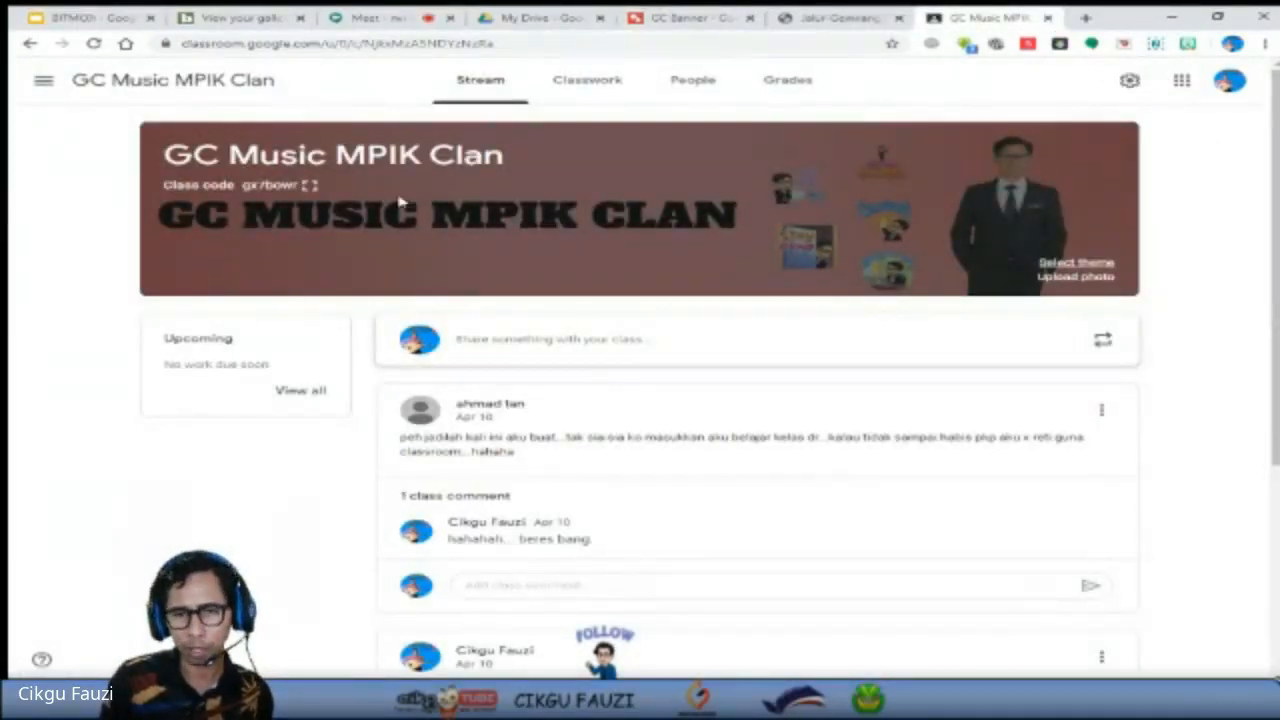
Upload GC Banner.jpg as the class header photo, extend the crop region to the full banner and apply it as the class theme.
left_click(1060, 278)
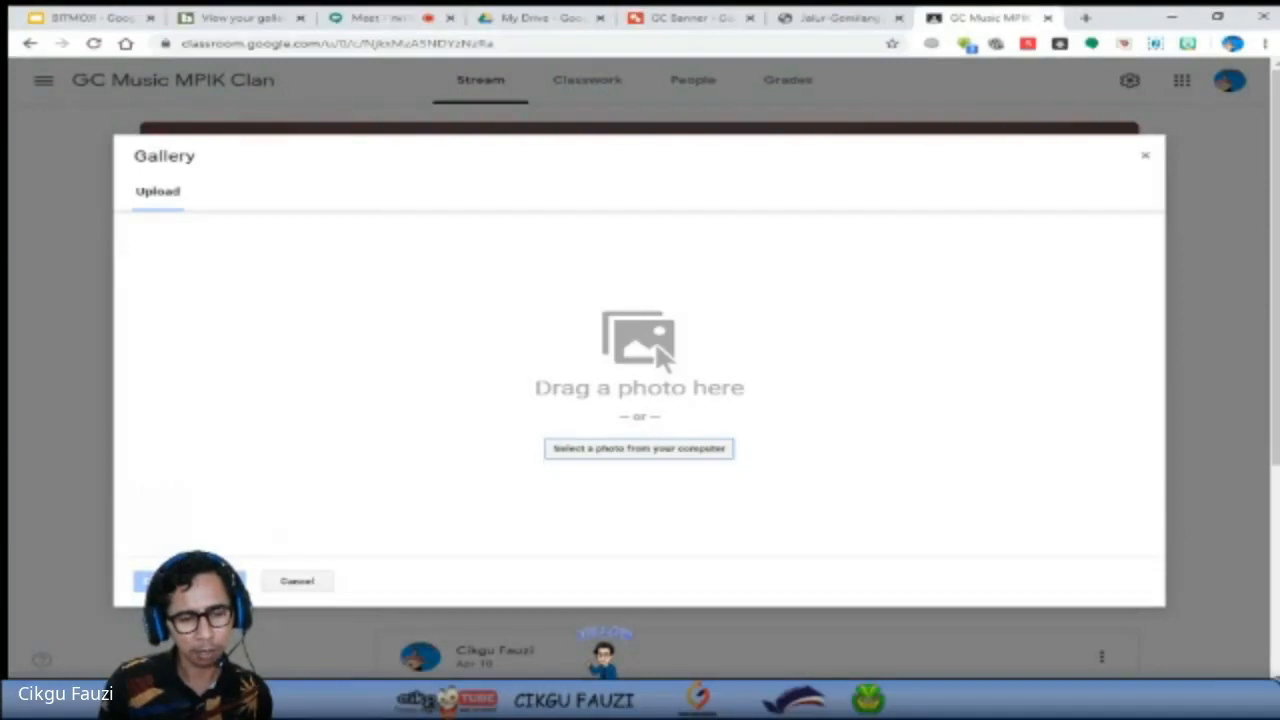
left_click_drag(0, 430, 550, 390)
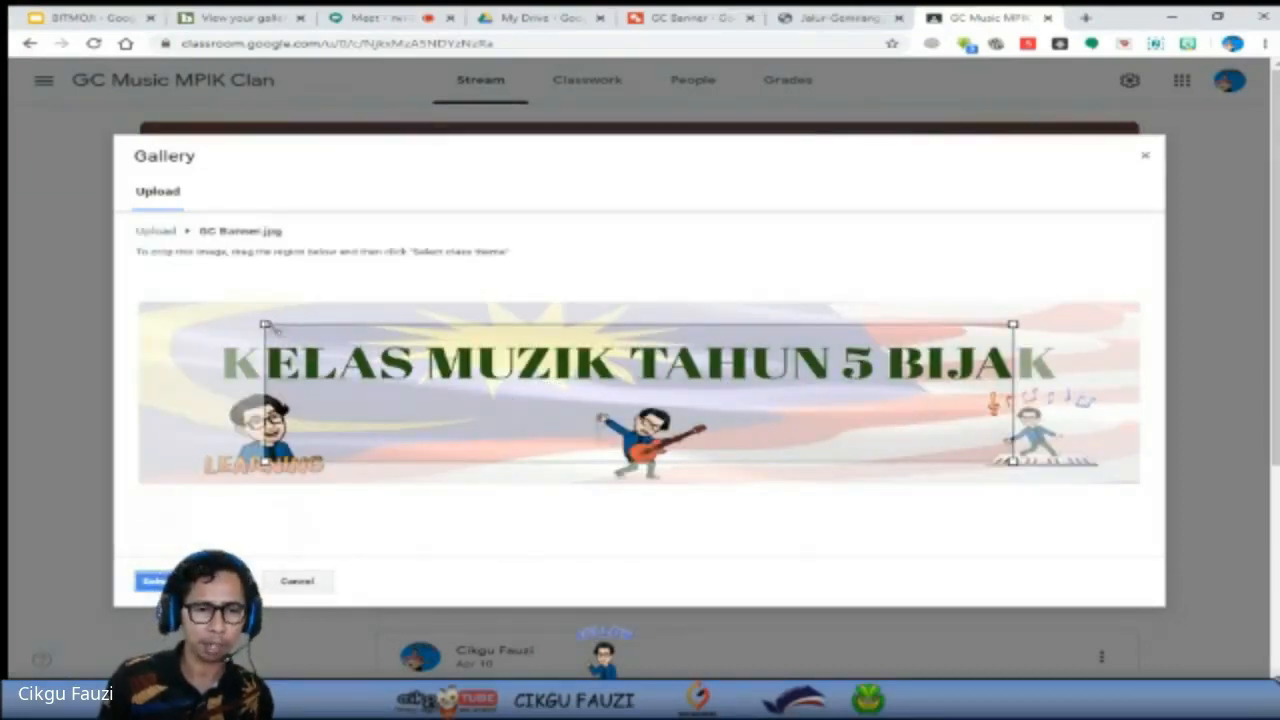
left_click_drag(266, 327, 105, 300)
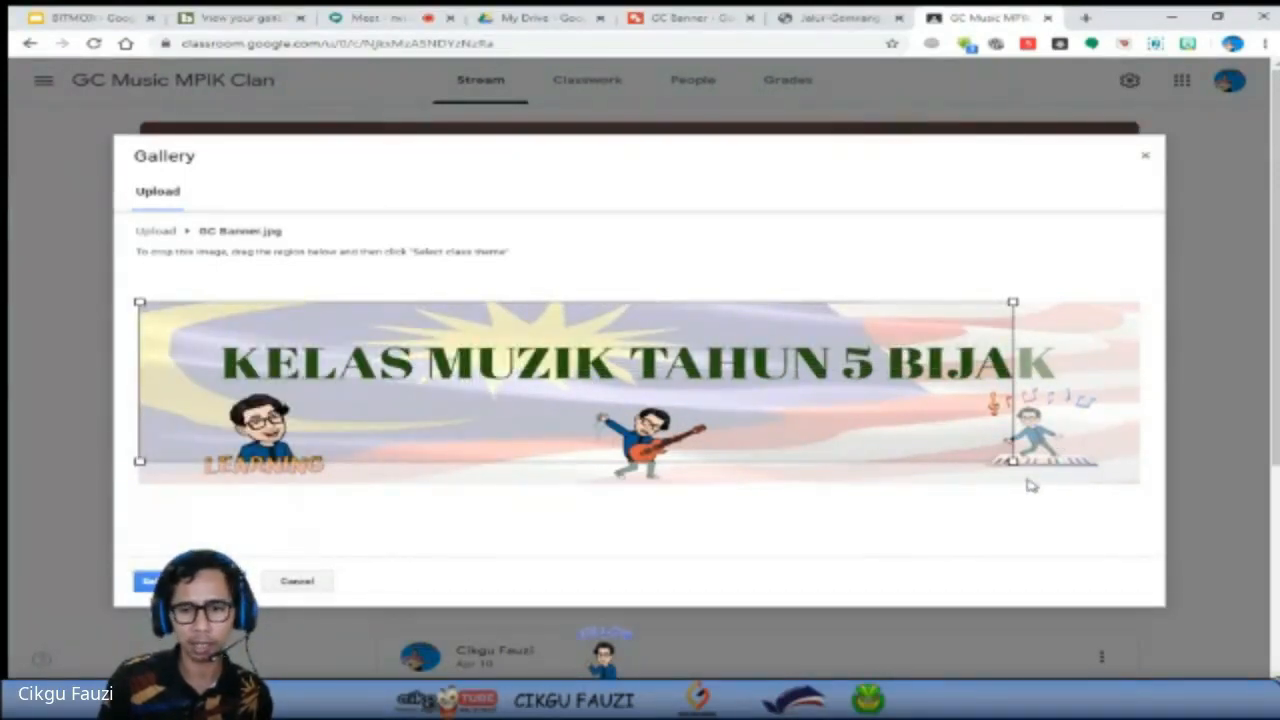
left_click_drag(1012, 462, 1155, 488)
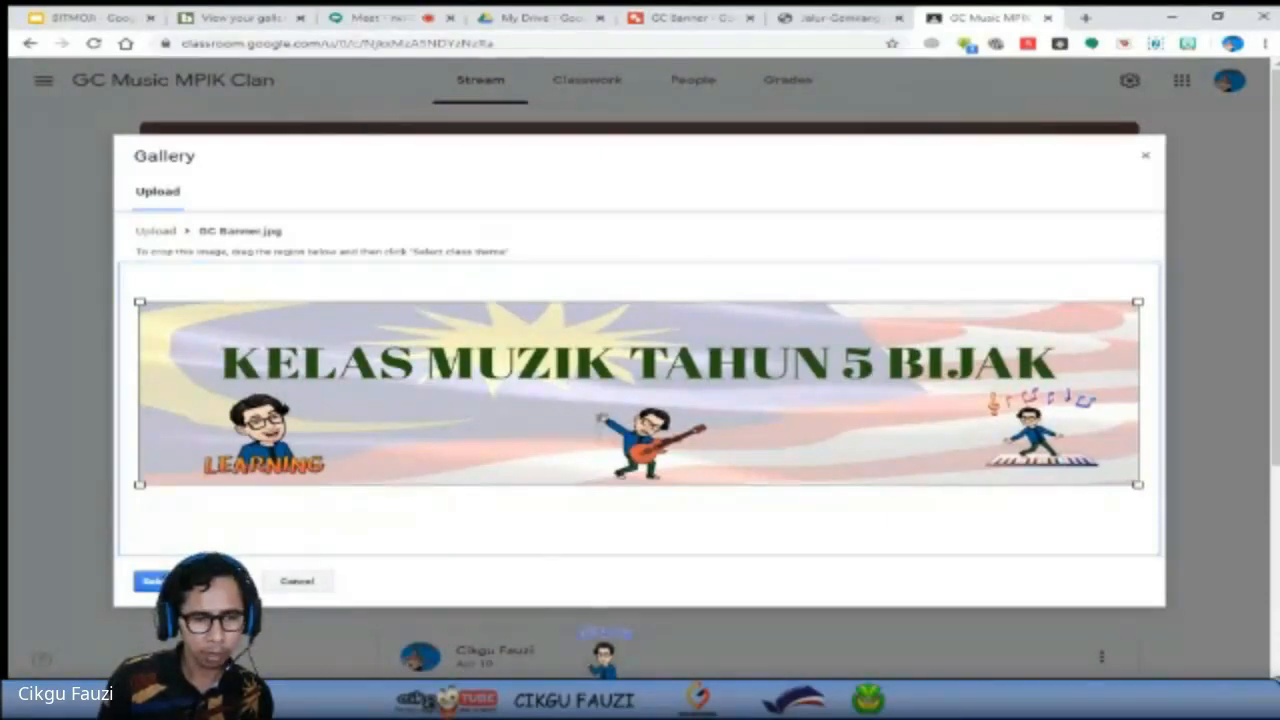
left_click(190, 581)
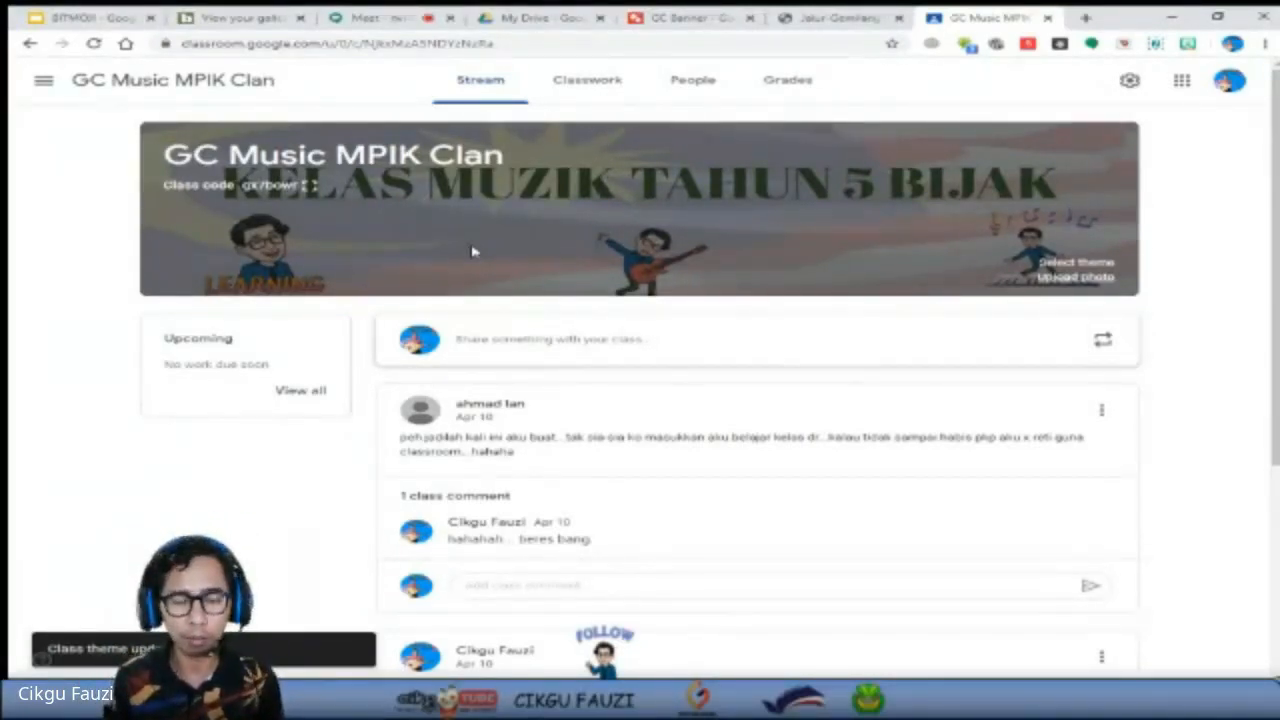
Close the Classroom and Jalur Gemilang browser tabs to return to the GC Banner drawing, and select its background flag image.
left_click(1047, 18)
left_click(1047, 19)
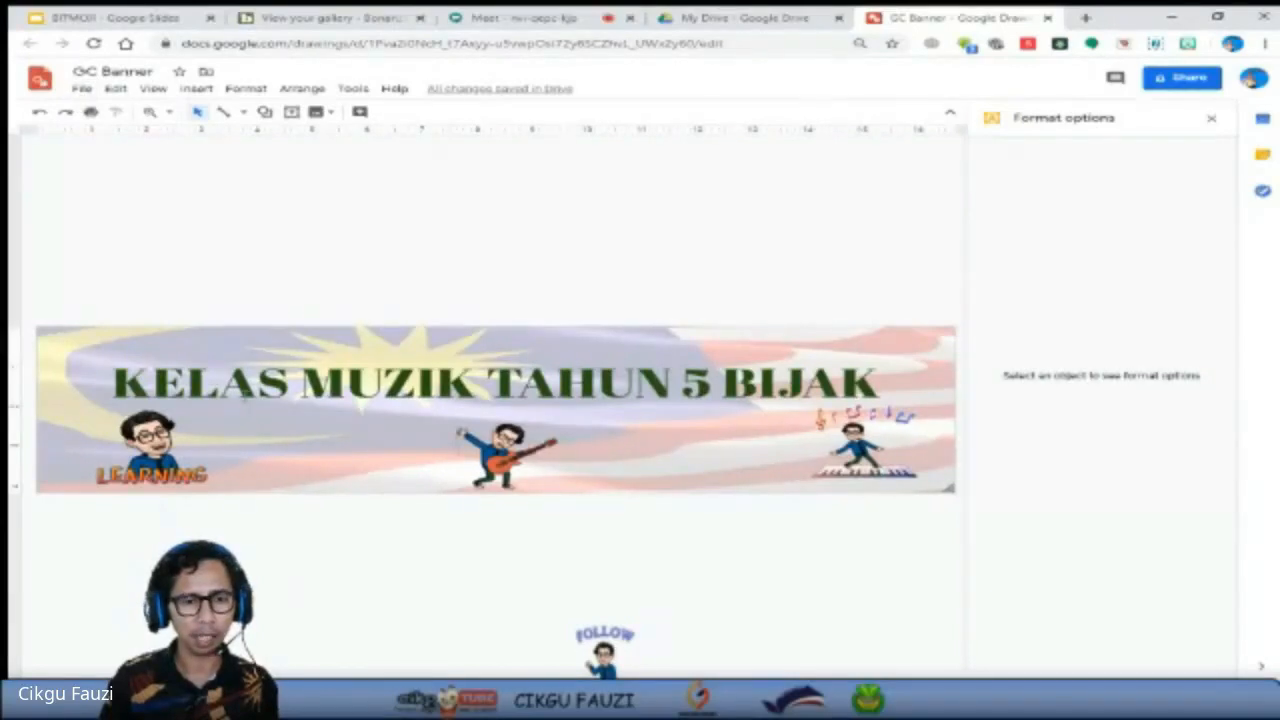
left_click(247, 396)
left_click(263, 450)
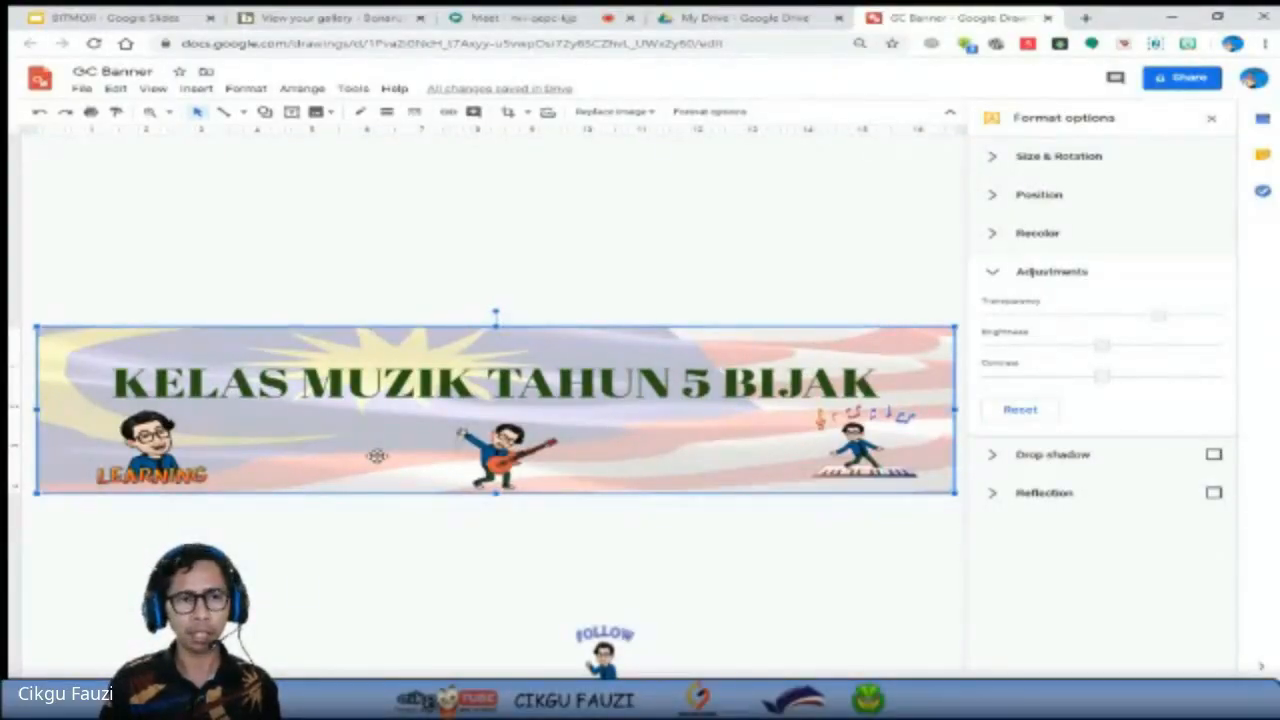
left_click(83, 92)
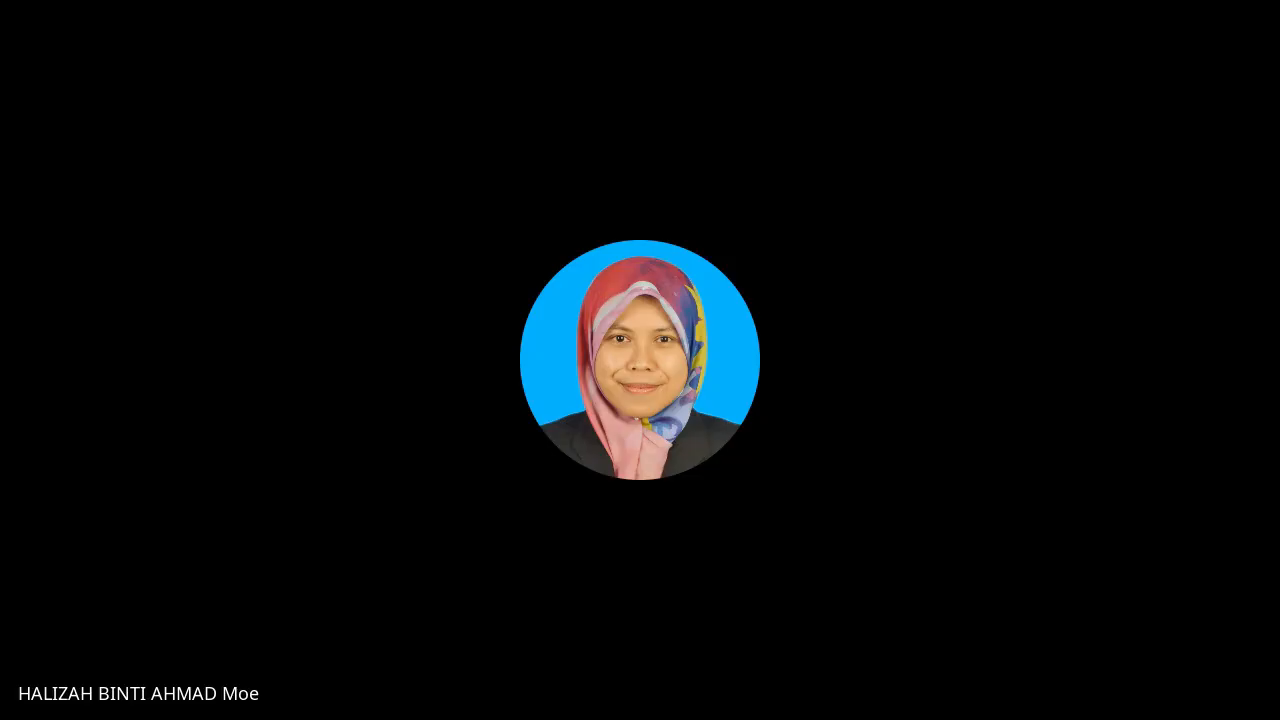